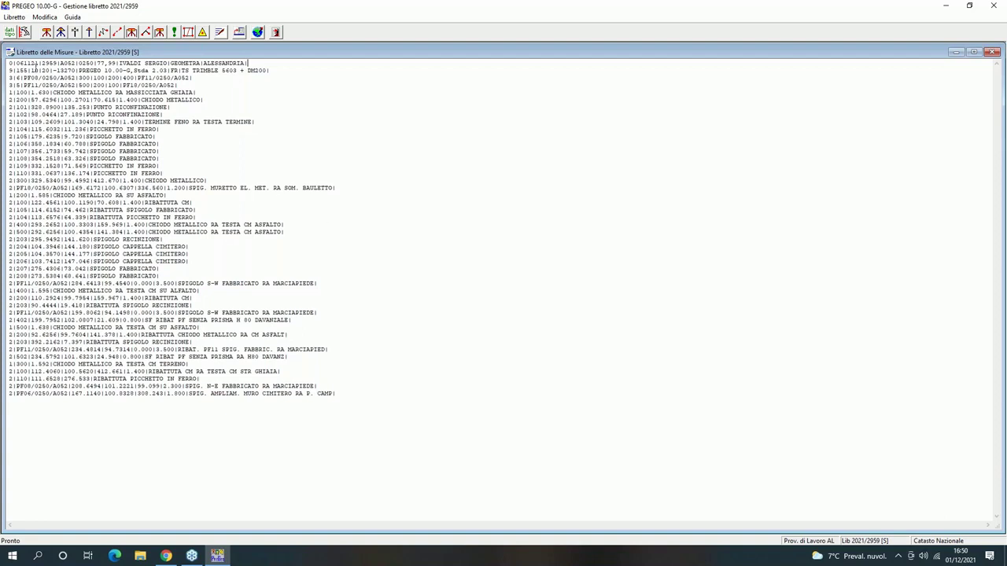
# Step: Replace the surveyor's surname and first name in line 0's statistical data, then confirm
pyautogui.doubleClick(10, 63)
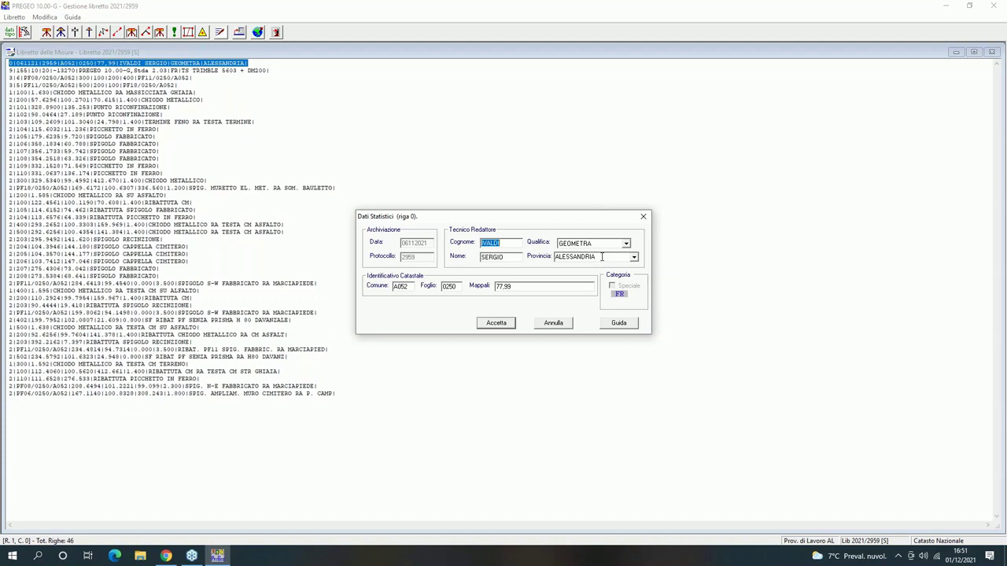
pyautogui.doubleClick(505, 257)
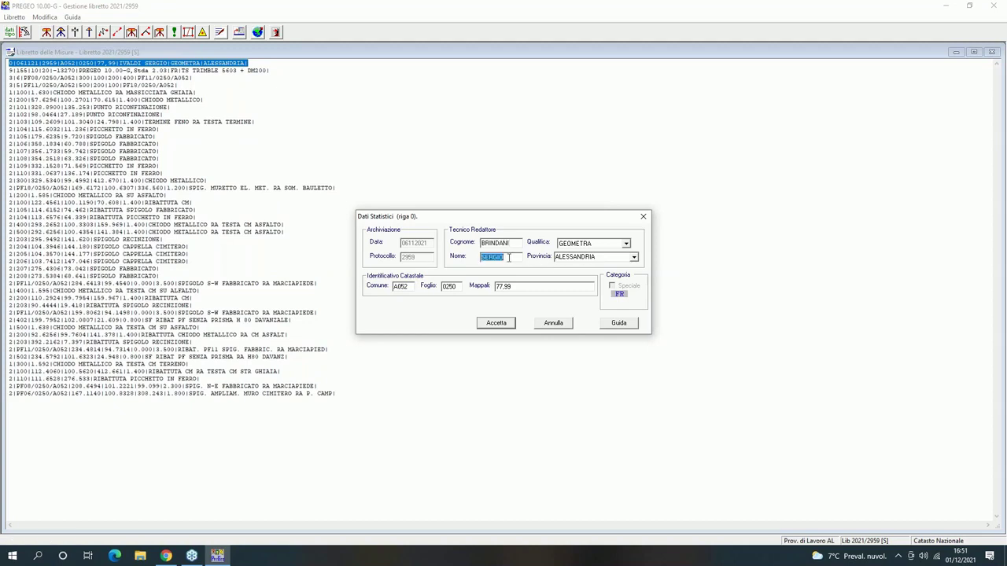
pyautogui.click(503, 324)
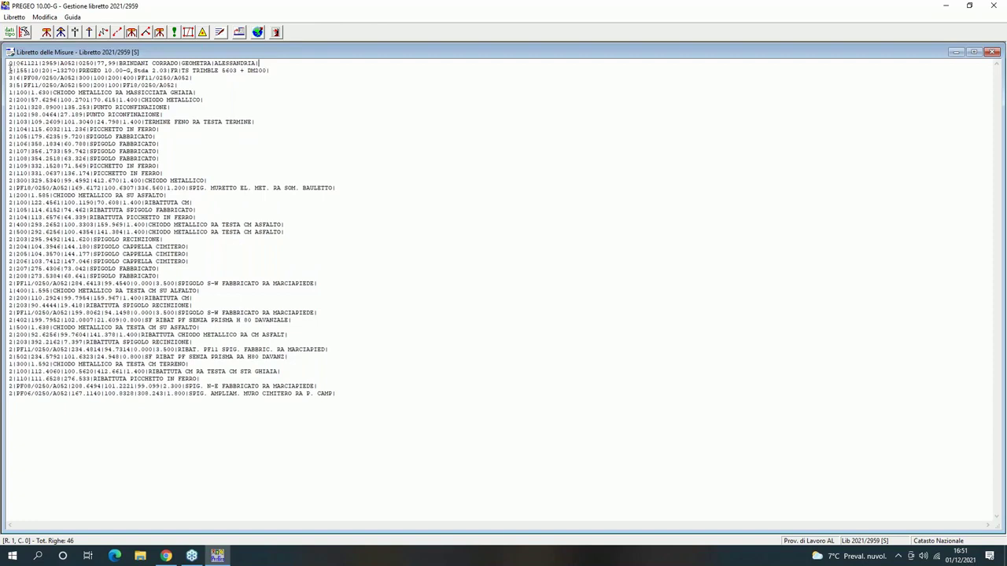
# Step: Open the Quota, Precisioni, Est Media, Nota settings for booklet line 9
pyautogui.doubleClick(9, 70)
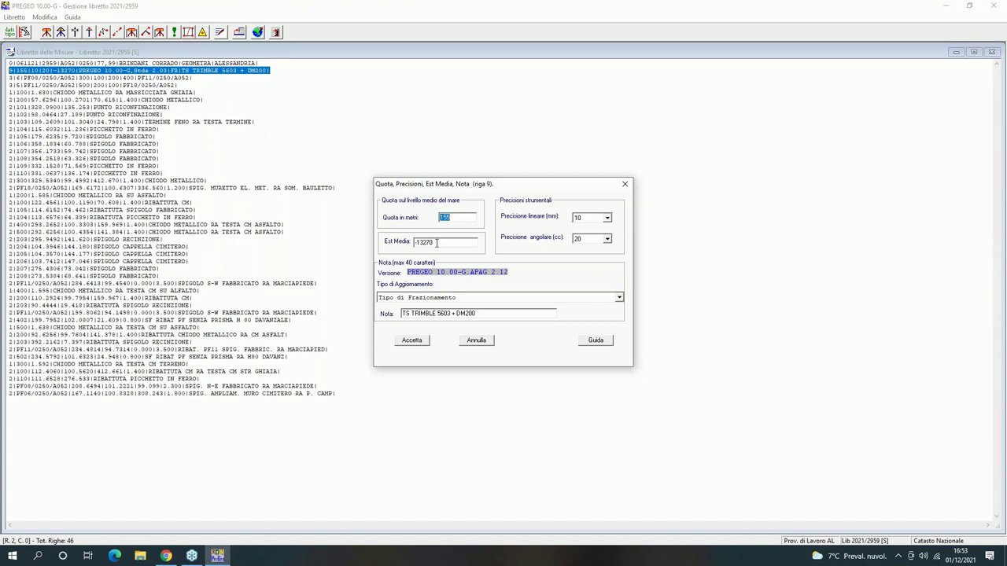
# Step: Set line 9's update type to Tipo di Frazionamento, accept it, and save the booklet
pyautogui.click(619, 297)
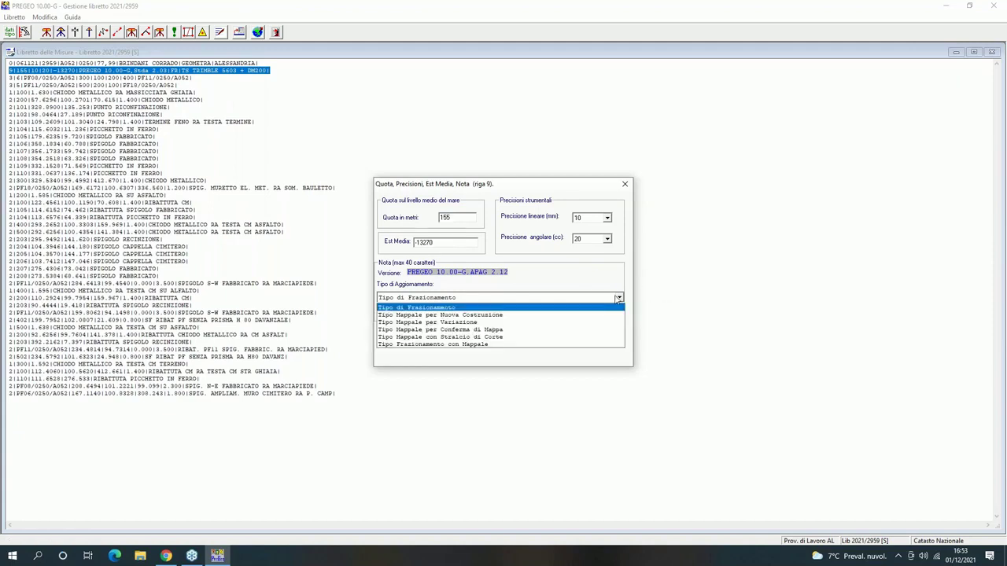
pyautogui.click(518, 308)
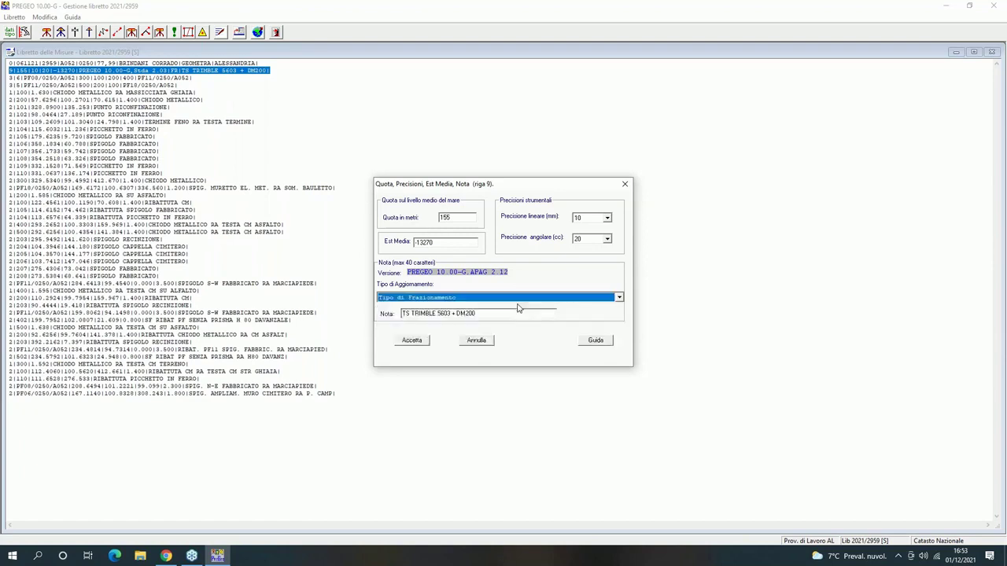
pyautogui.click(592, 298)
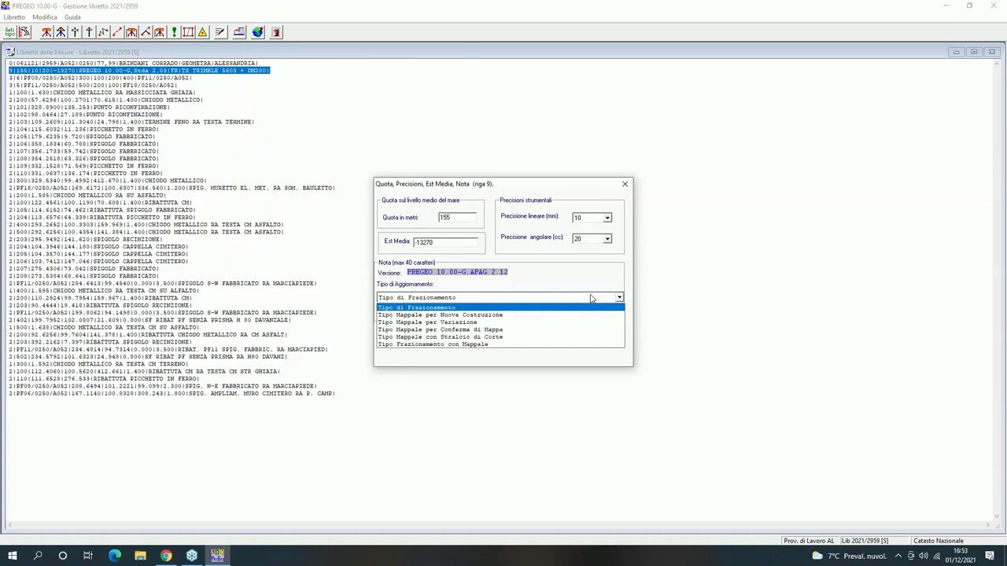
pyautogui.click(551, 307)
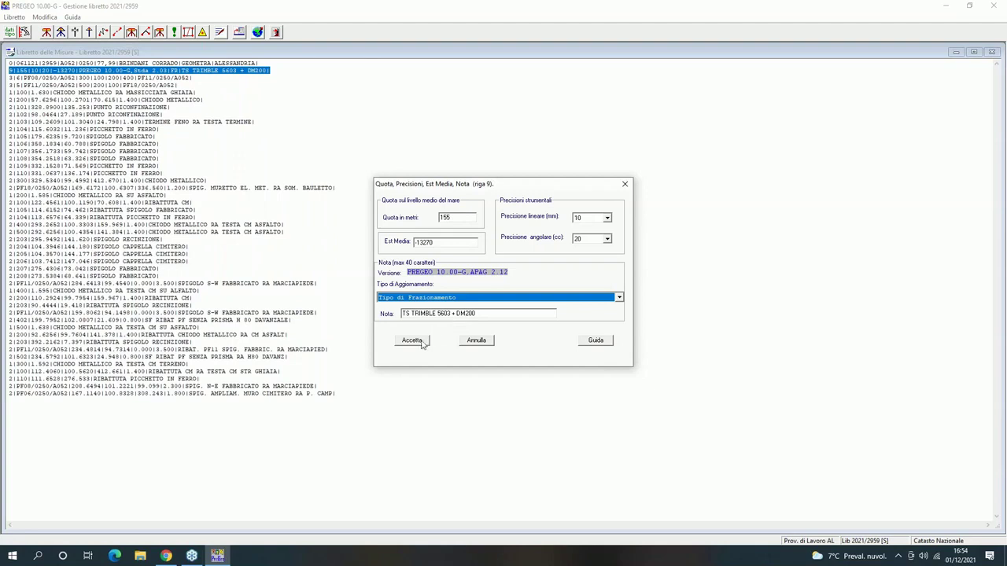
pyautogui.click(421, 343)
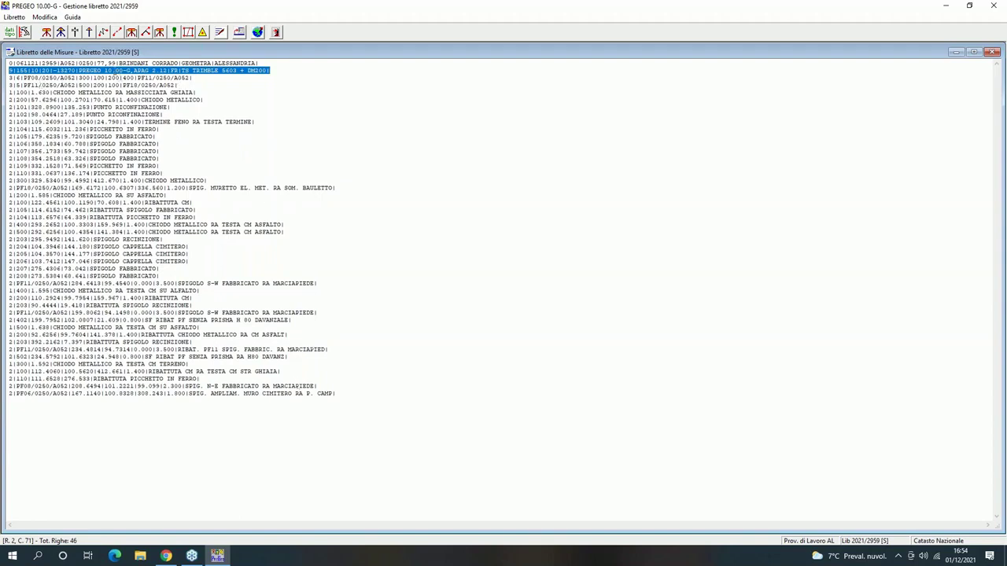
pyautogui.click(14, 17)
pyautogui.click(31, 56)
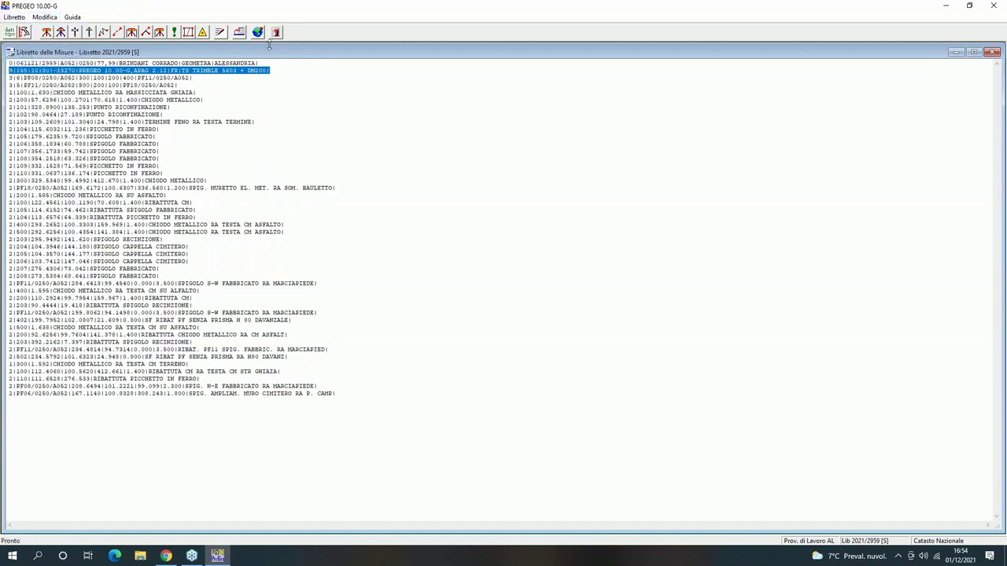
# Step: Close the booklet editor, process the booklet, and enlarge the diagnostics panel
pyautogui.click(273, 35)
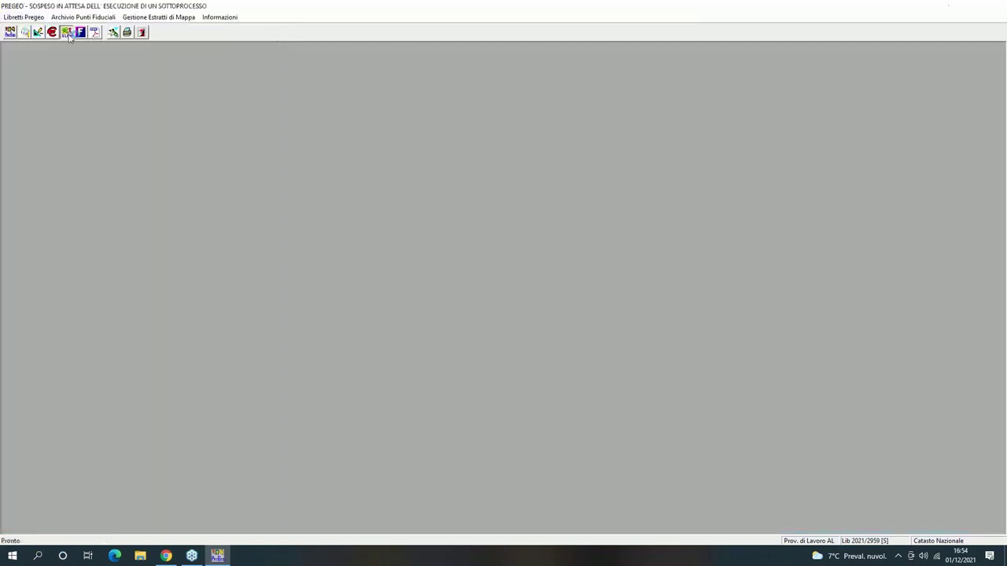
pyautogui.click(67, 36)
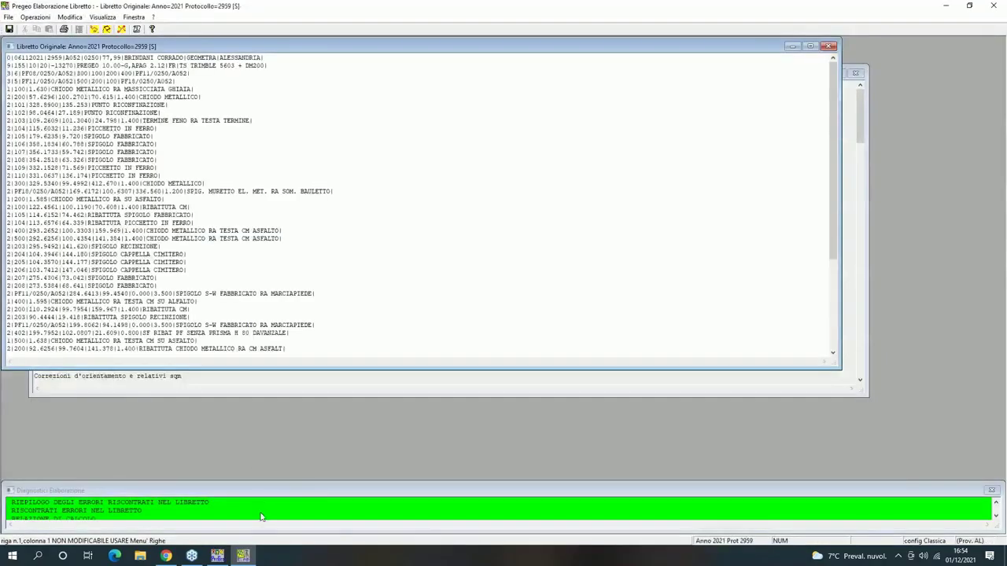
pyautogui.moveTo(292, 485); pyautogui.dragTo(297, 424)
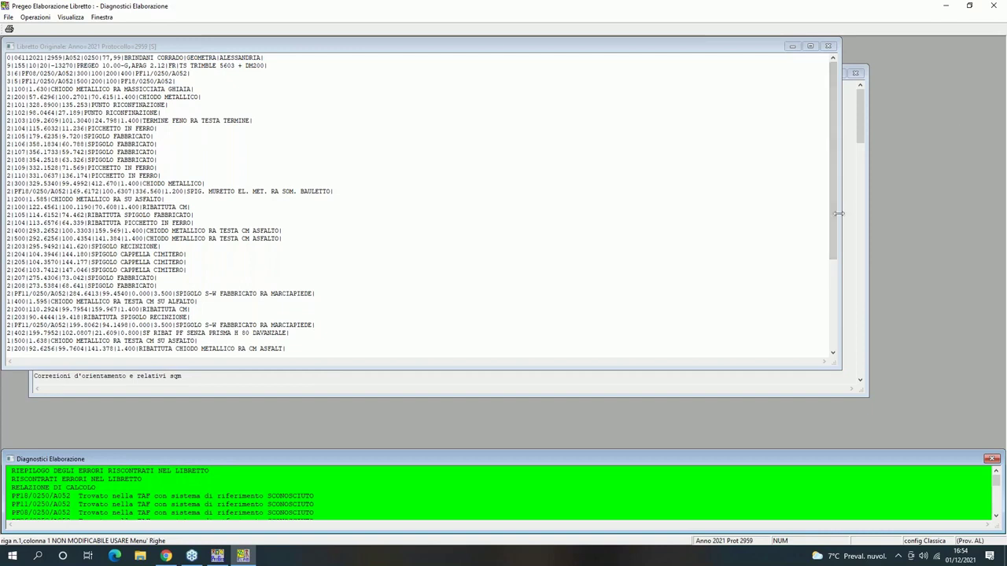
pyautogui.moveTo(836, 220); pyautogui.dragTo(837, 308)
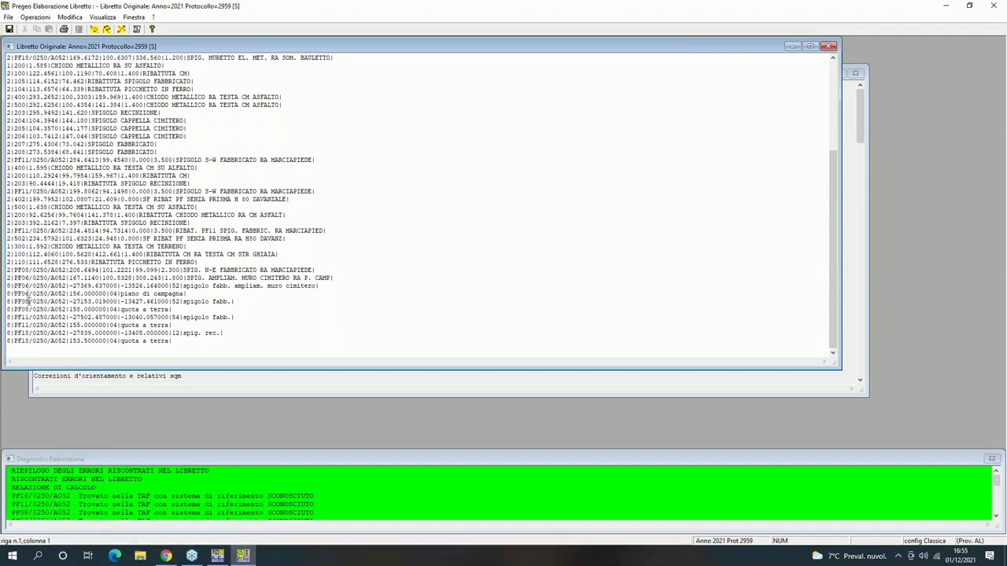
pyautogui.click(23, 337)
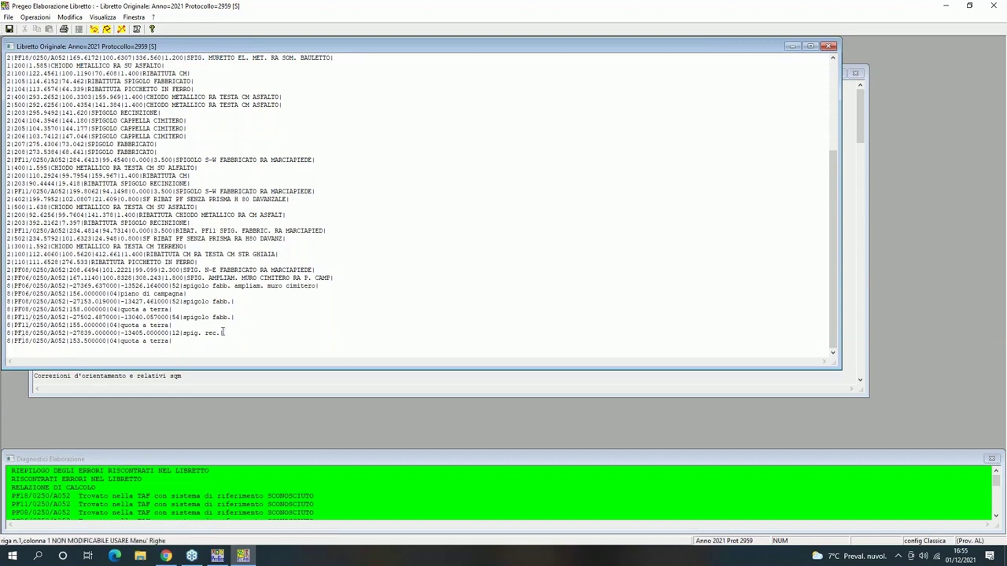
# Step: Review the Risultati report, then close it and the Libretto Originale window
pyautogui.click(215, 376)
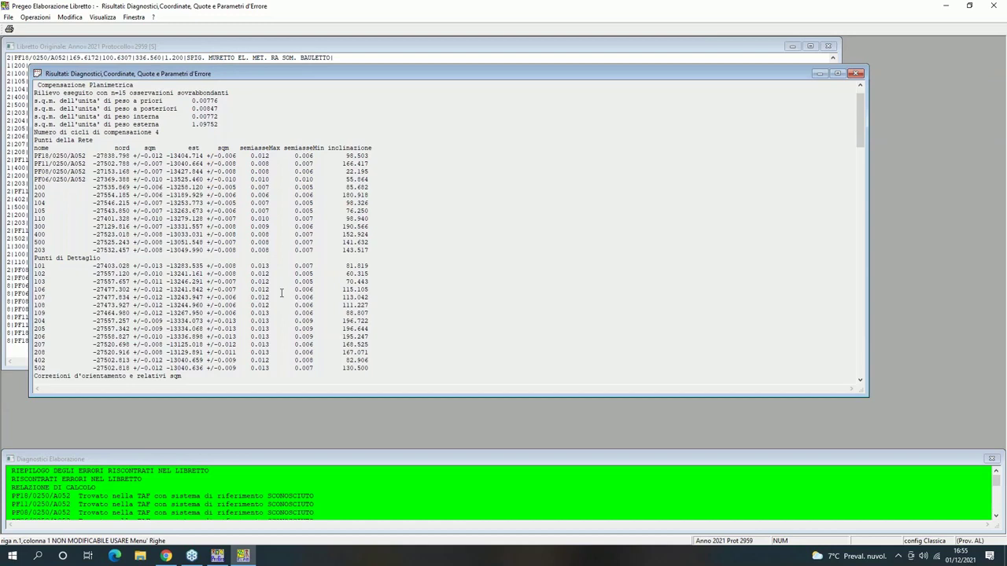
pyautogui.scroll(-10, 281, 293)
pyautogui.scroll(10, 281, 293)
pyautogui.scroll(-3, 281, 292)
pyautogui.moveTo(762, 74); pyautogui.dragTo(741, 78)
pyautogui.click(835, 76)
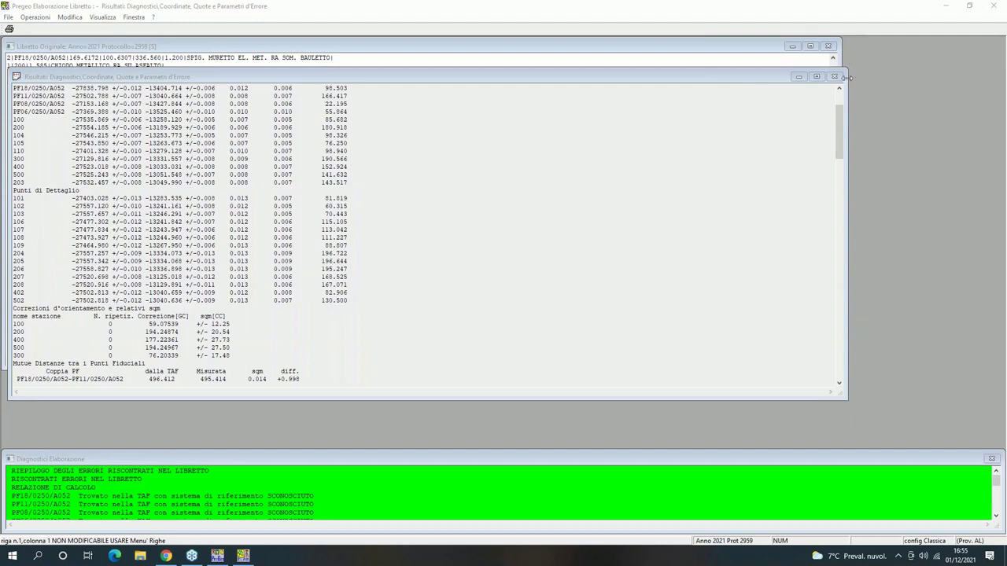
pyautogui.click(835, 77)
pyautogui.click(829, 45)
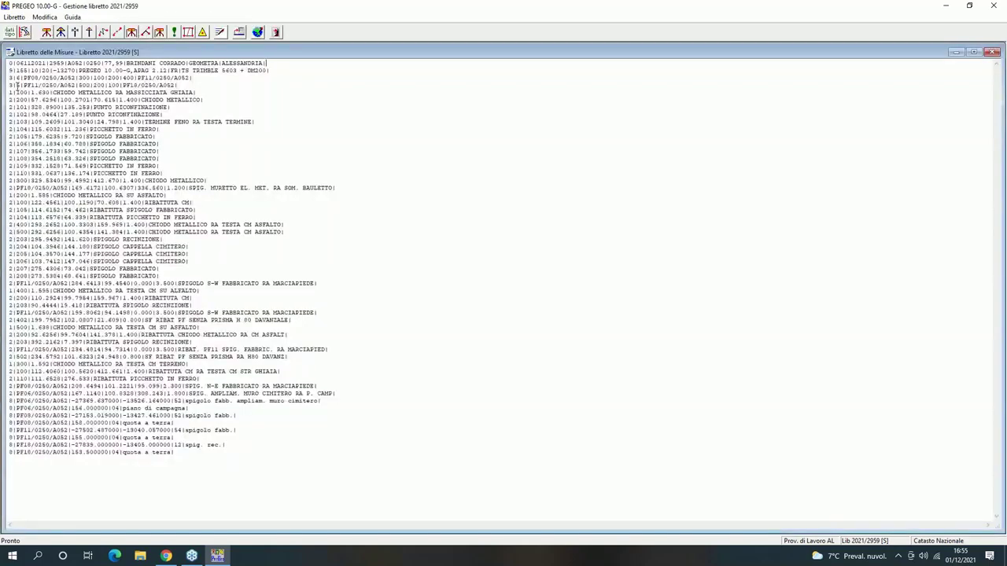
# Step: Delete the two polygon lines, lines 3 and 4, from the measurement booklet
pyautogui.moveTo(8, 78); pyautogui.dragTo(189, 83)
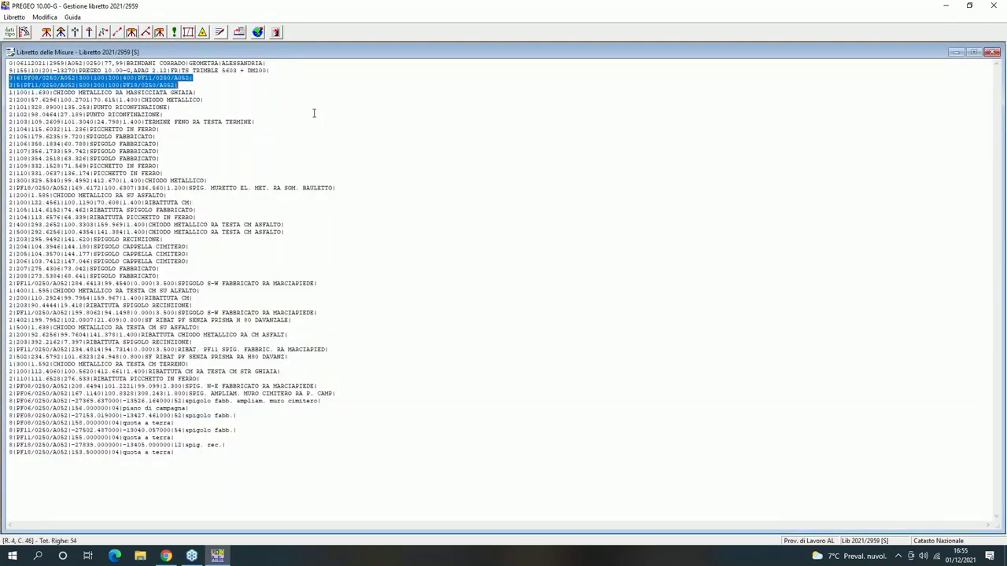
pyautogui.press('Delete')
pyautogui.press('BackSpace')
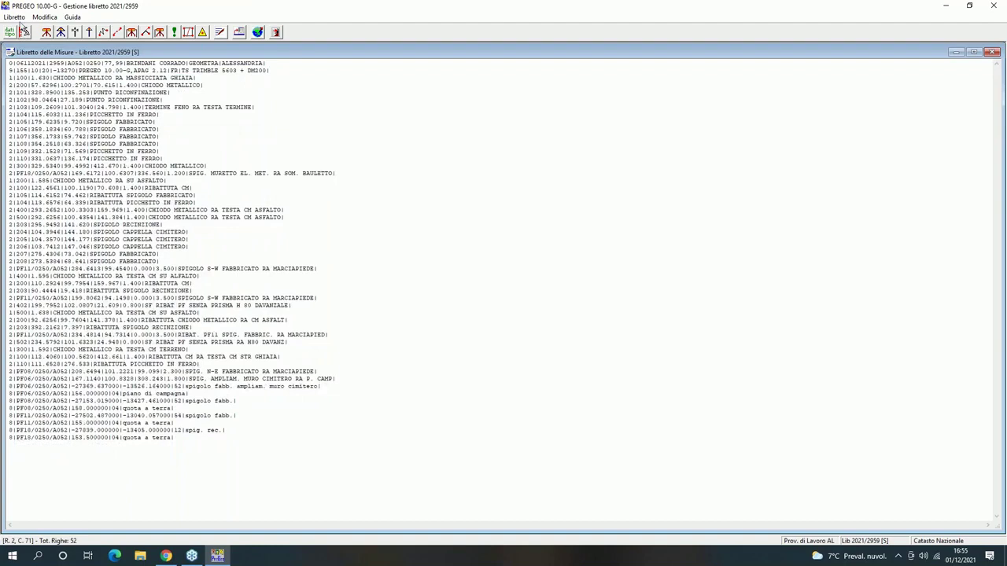
# Step: Save the edited booklet, close it, and reprocess it
pyautogui.click(16, 16)
pyautogui.click(23, 54)
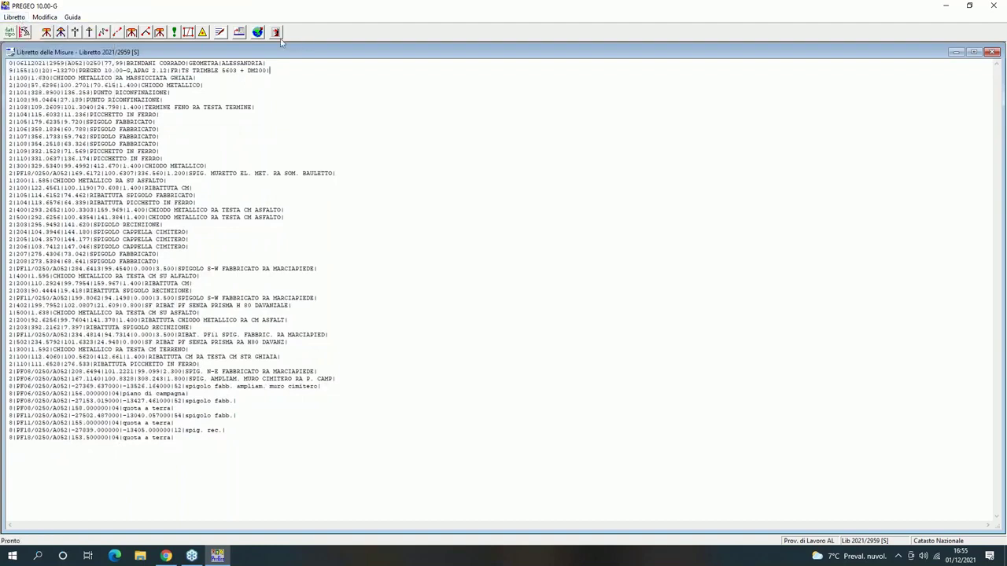
pyautogui.click(279, 34)
pyautogui.click(66, 33)
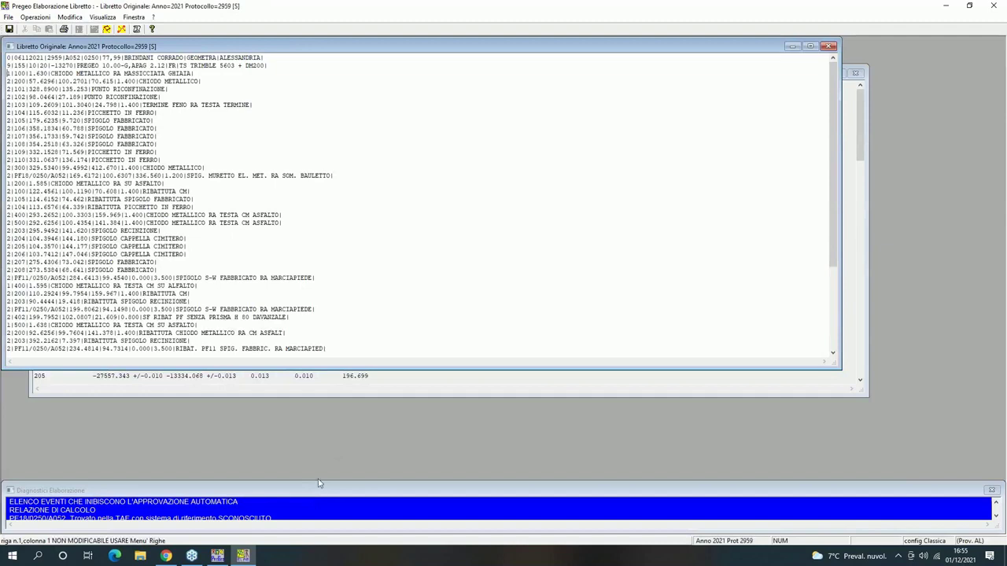
# Step: Enlarge the diagnostics panel, scroll through the results report, then close it and the original booklet
pyautogui.moveTo(321, 484); pyautogui.dragTo(319, 448)
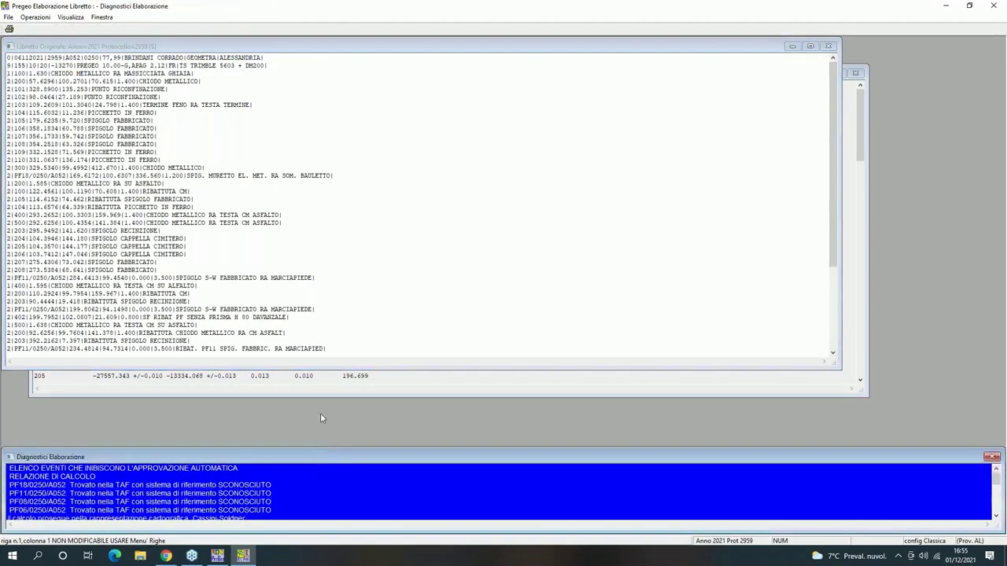
pyautogui.click(334, 378)
pyautogui.scroll(-20, 245, 236)
pyautogui.scroll(-15, 246, 236)
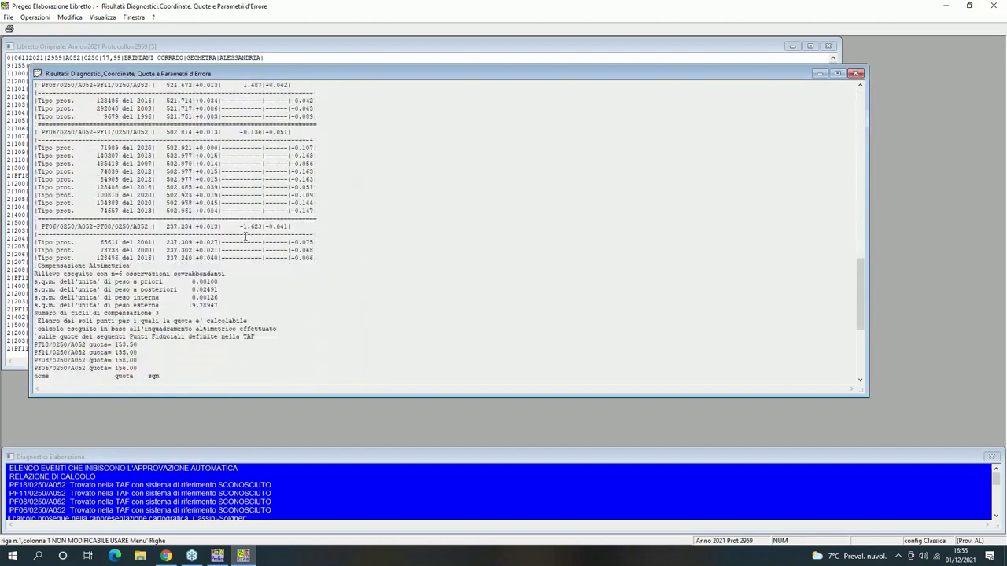
pyautogui.scroll(20, 225, 289)
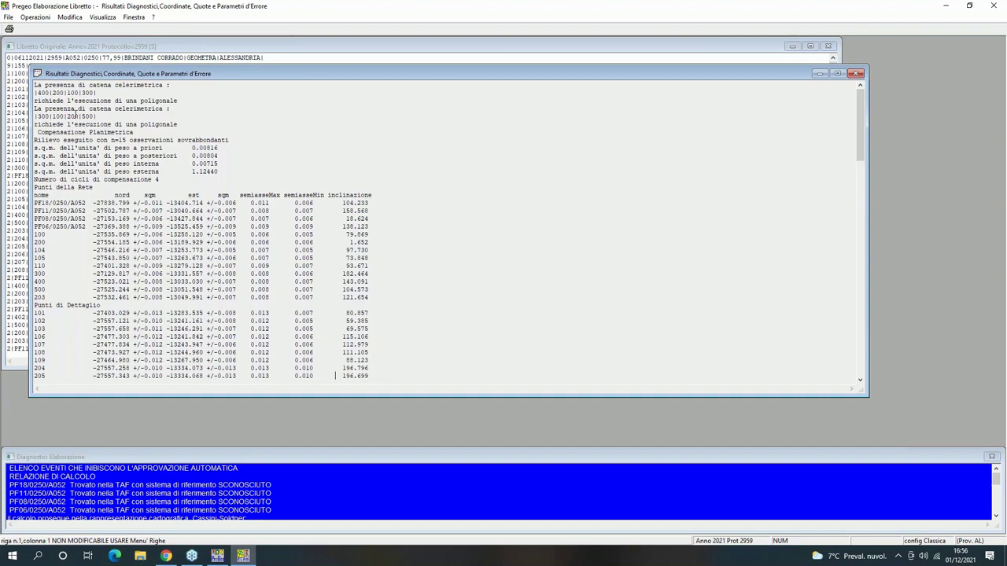
pyautogui.click(856, 74)
pyautogui.click(827, 46)
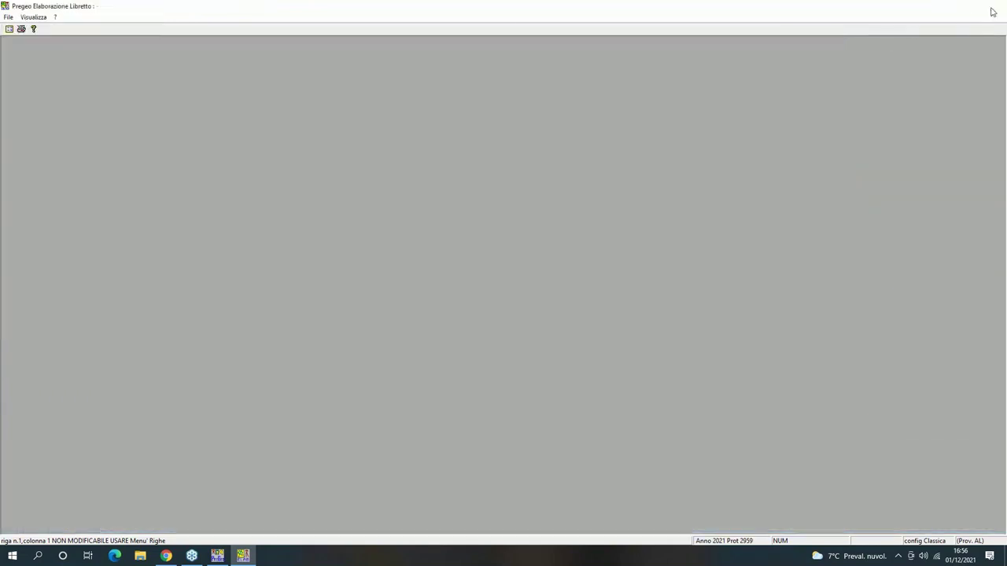
# Step: Exit processing and place the cursor at the end of booklet line 2
pyautogui.click(993, 7)
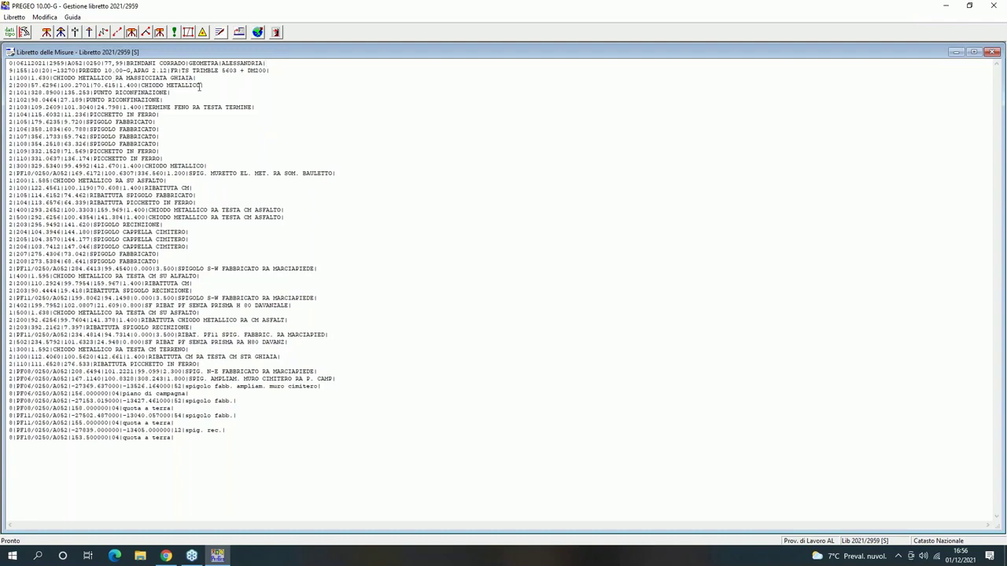
pyautogui.click(276, 72)
# Step: Open a polygon description, show its vertex list, cancel it, and close the booklet
pyautogui.click(103, 32)
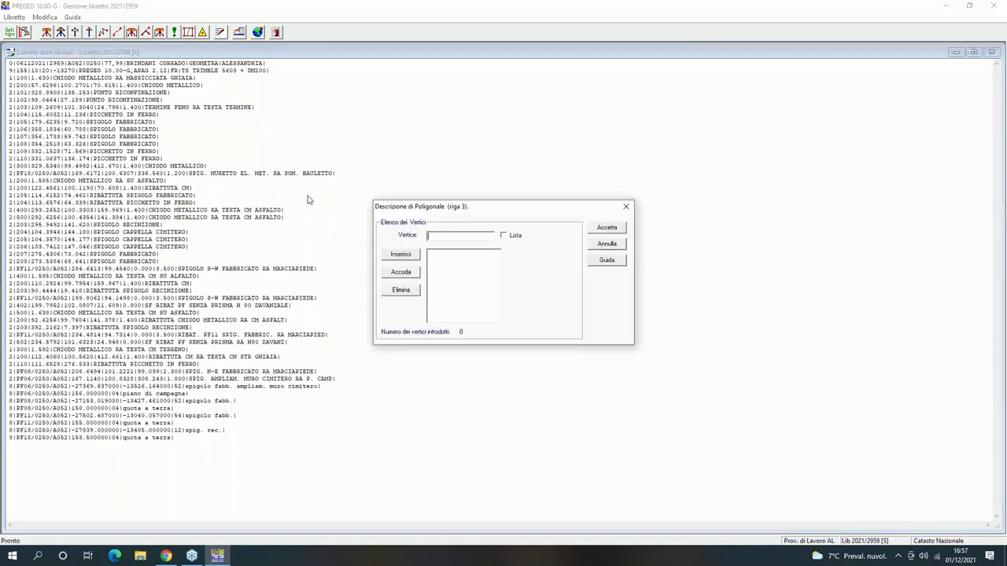
pyautogui.click(504, 235)
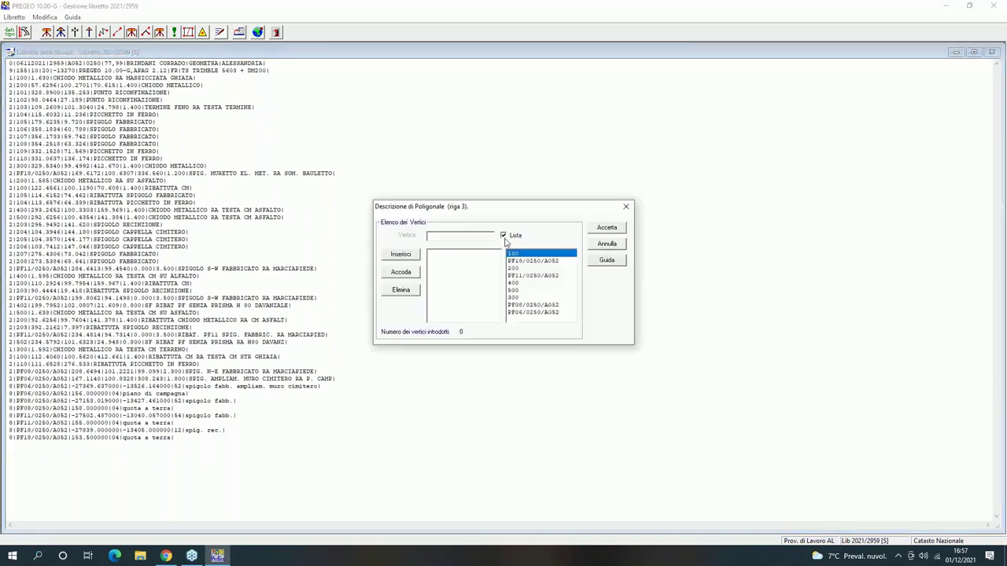
pyautogui.click(626, 207)
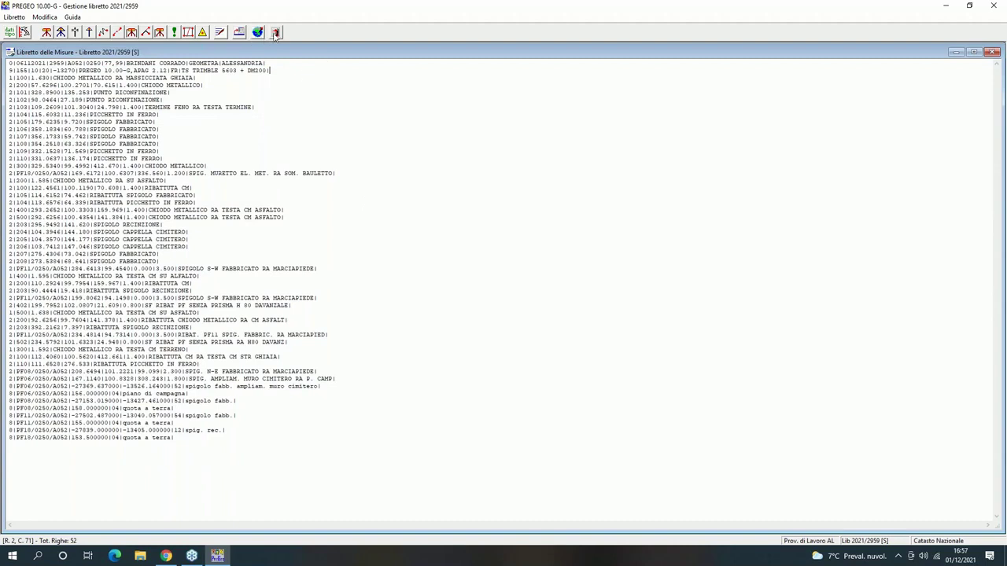
pyautogui.click(275, 32)
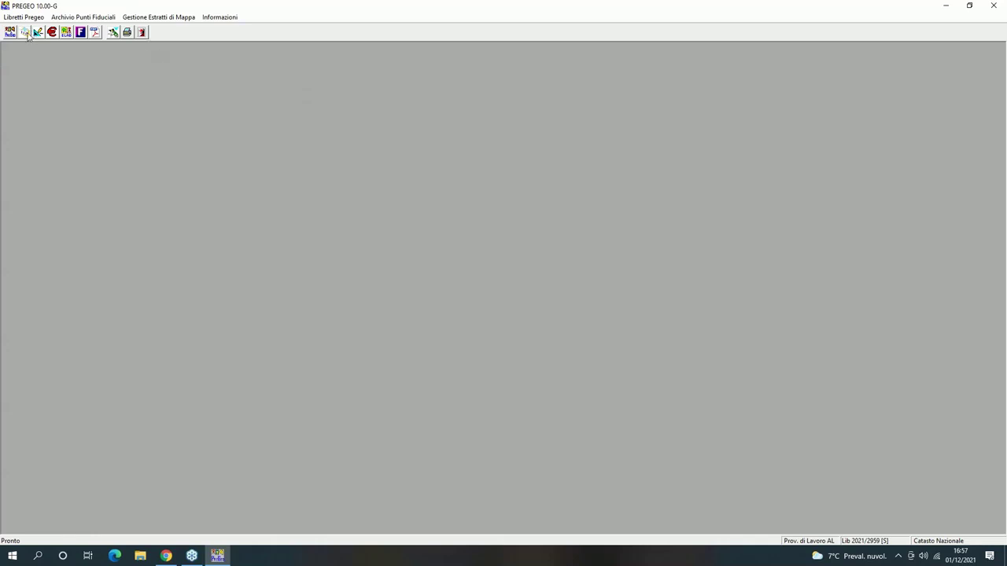
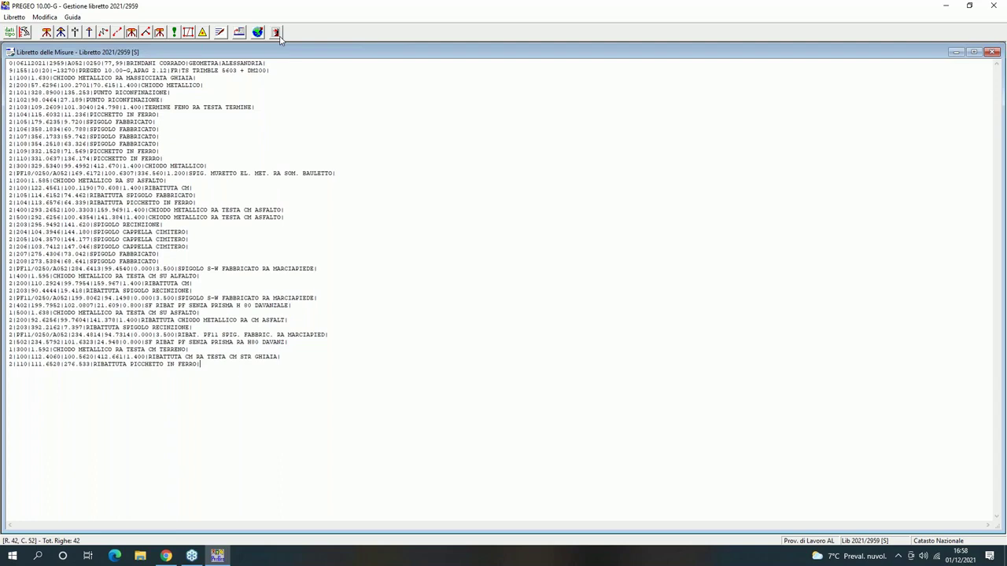
# Step: Close the 42-line measurement booklet editor for 2021/2959
pyautogui.click(276, 33)
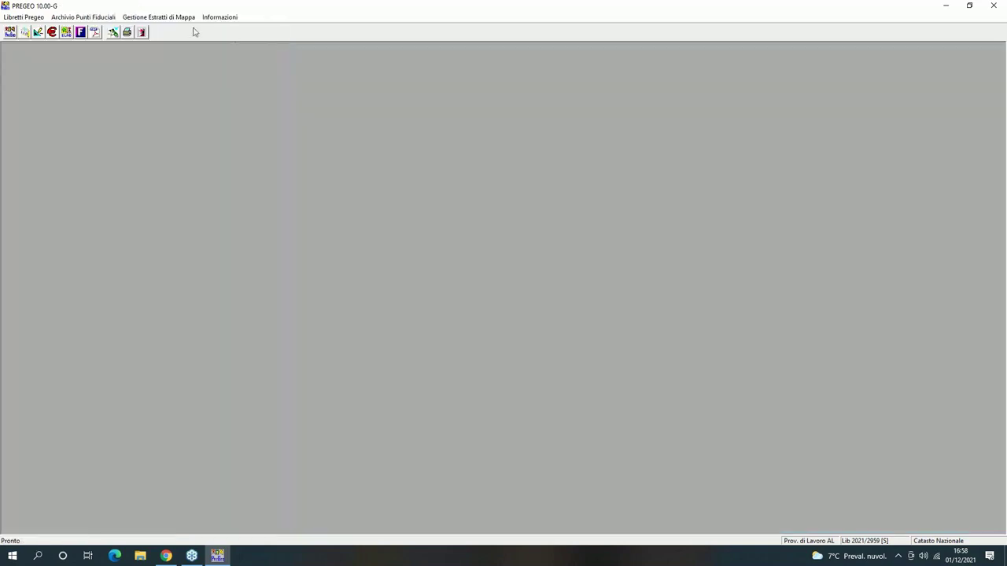
# Step: Start Carica libretto PREGEO and browse to the Desktop libretto-pregeo-lezione6 folder
pyautogui.click(24, 16)
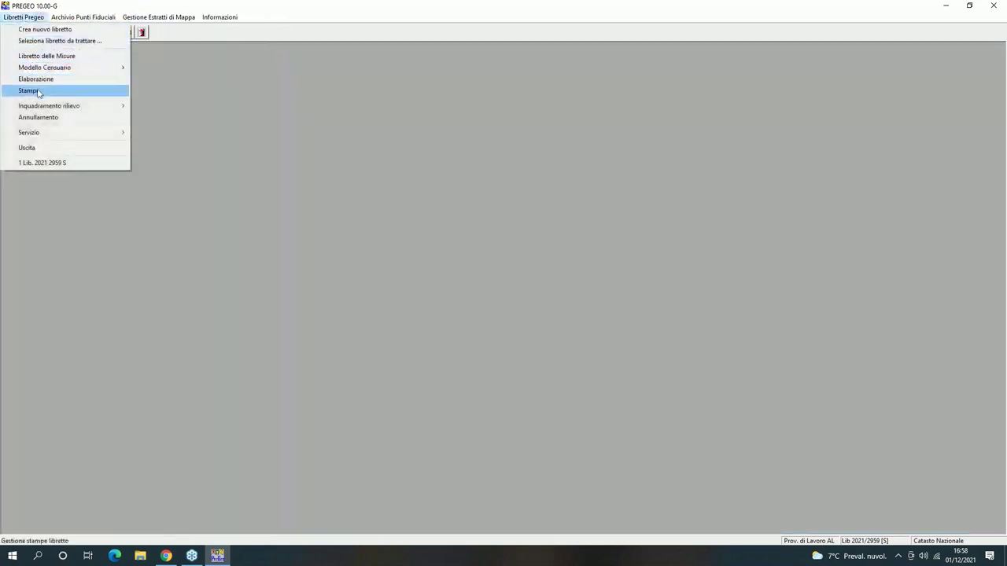
pyautogui.moveTo(41, 132)
pyautogui.click(199, 132)
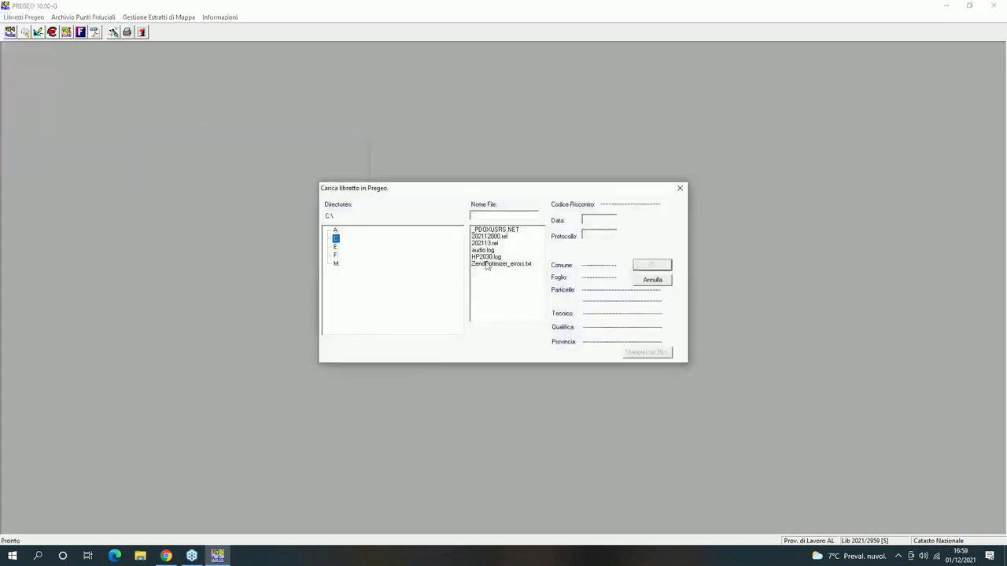
pyautogui.doubleClick(336, 240)
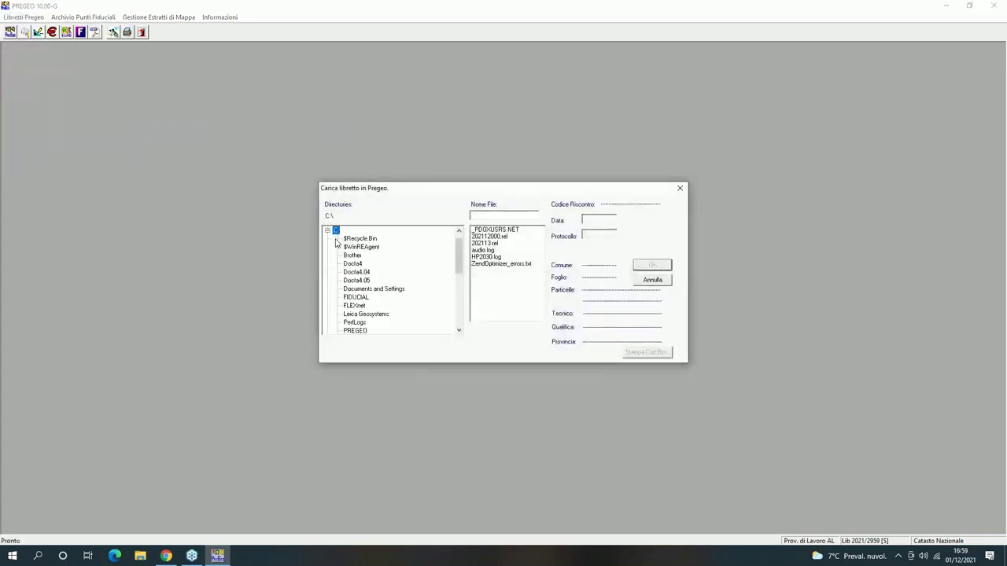
pyautogui.moveTo(456, 276); pyautogui.dragTo(458, 321)
pyautogui.doubleClick(352, 297)
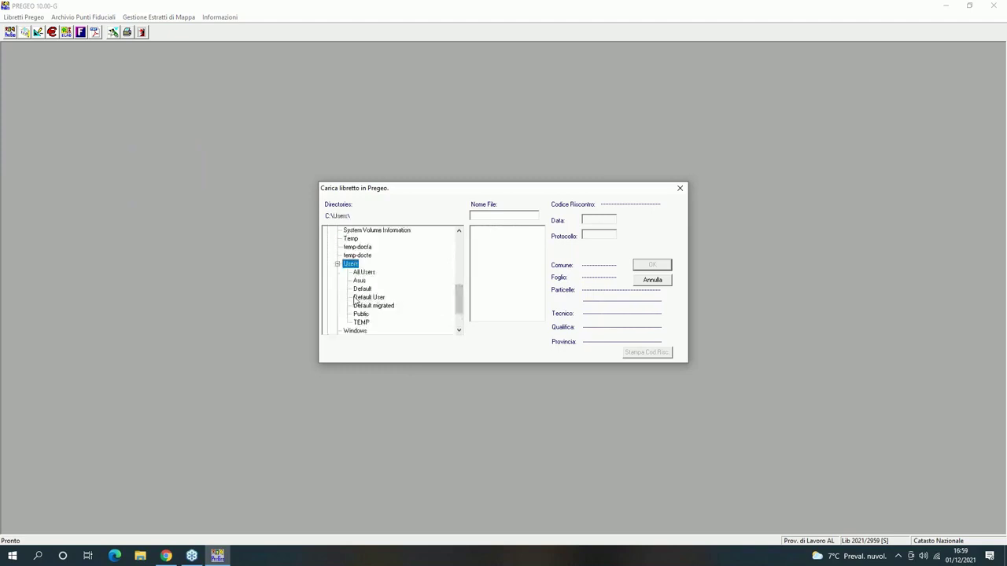
pyautogui.doubleClick(360, 281)
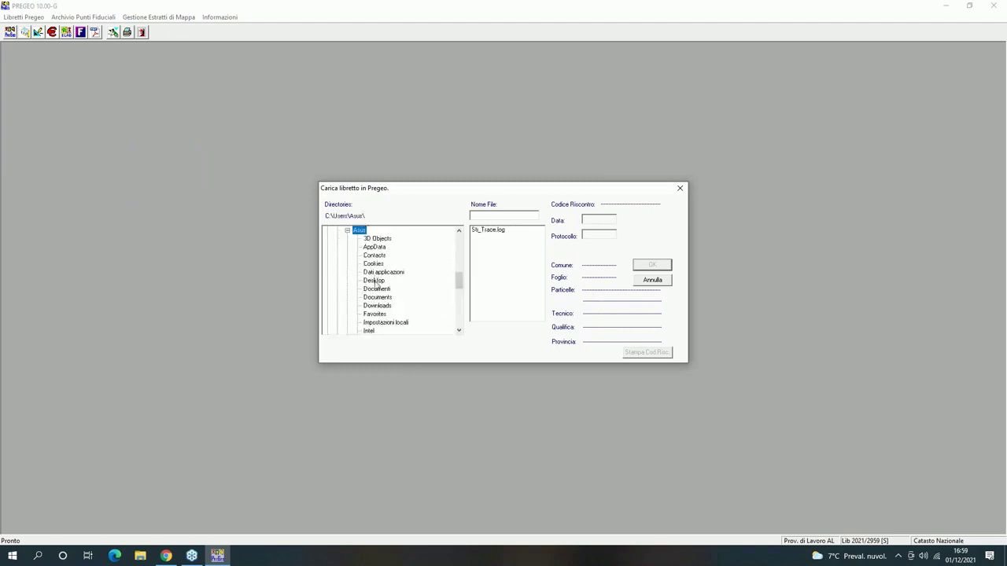
pyautogui.doubleClick(375, 281)
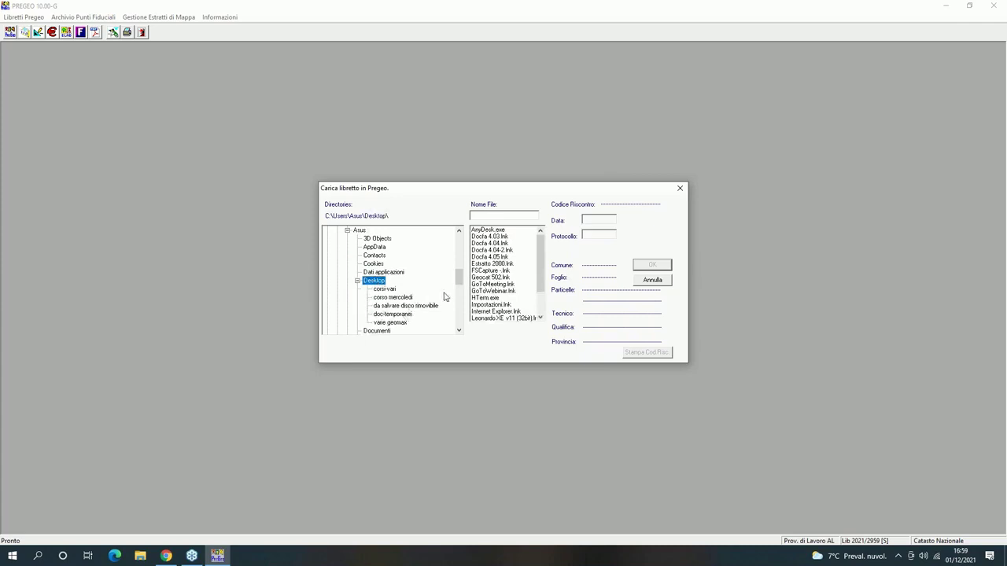
pyautogui.scroll(-2, 457, 281)
pyautogui.doubleClick(403, 281)
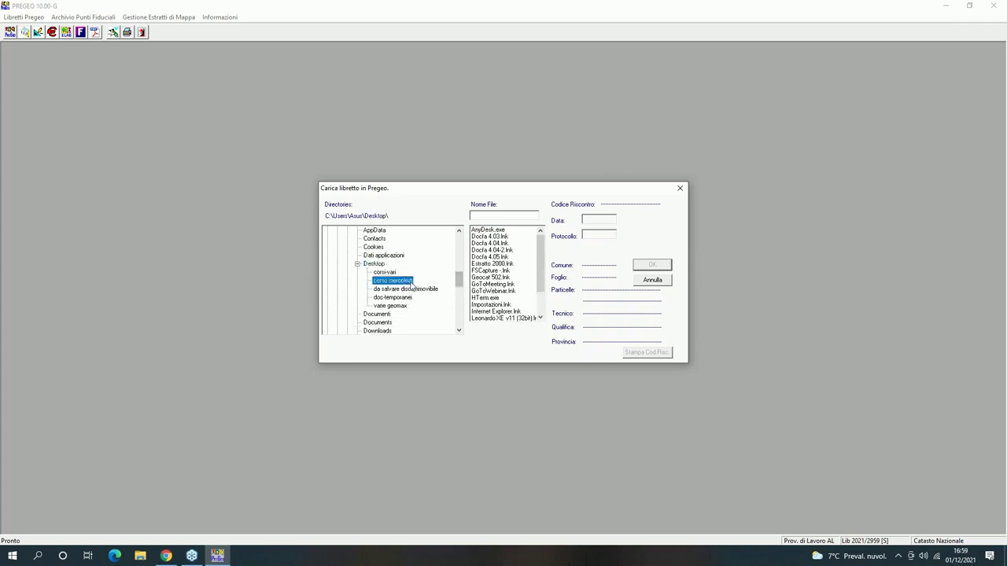
pyautogui.doubleClick(410, 297)
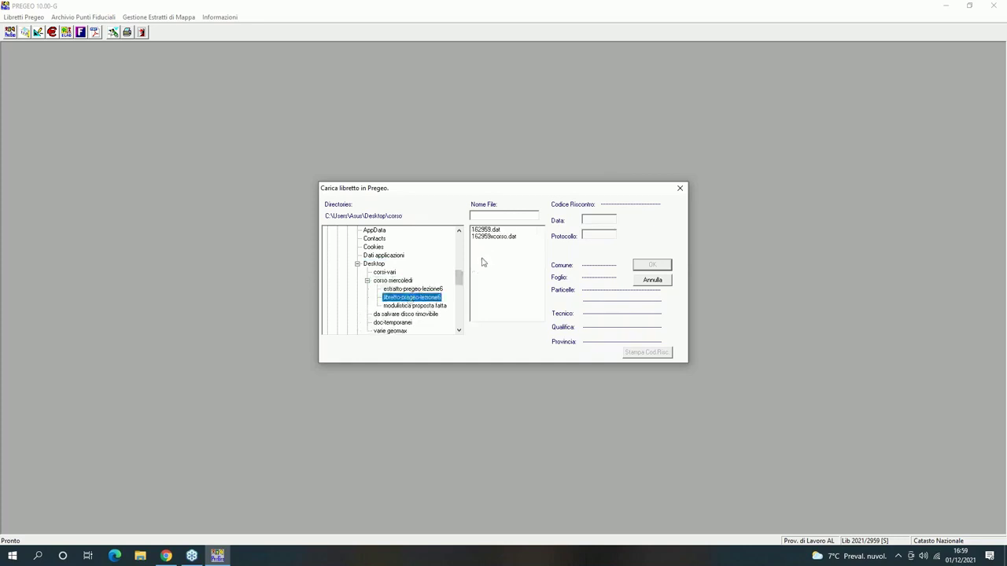
# Step: Load 162959corso.dat, confirming it replaces the existing booklet 2021/2959
pyautogui.click(502, 238)
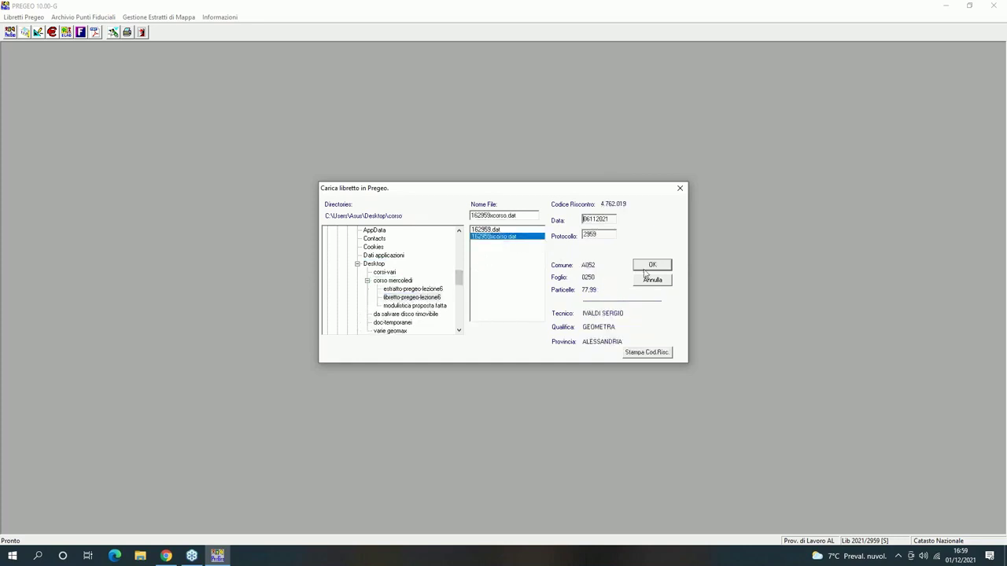
pyautogui.click(652, 265)
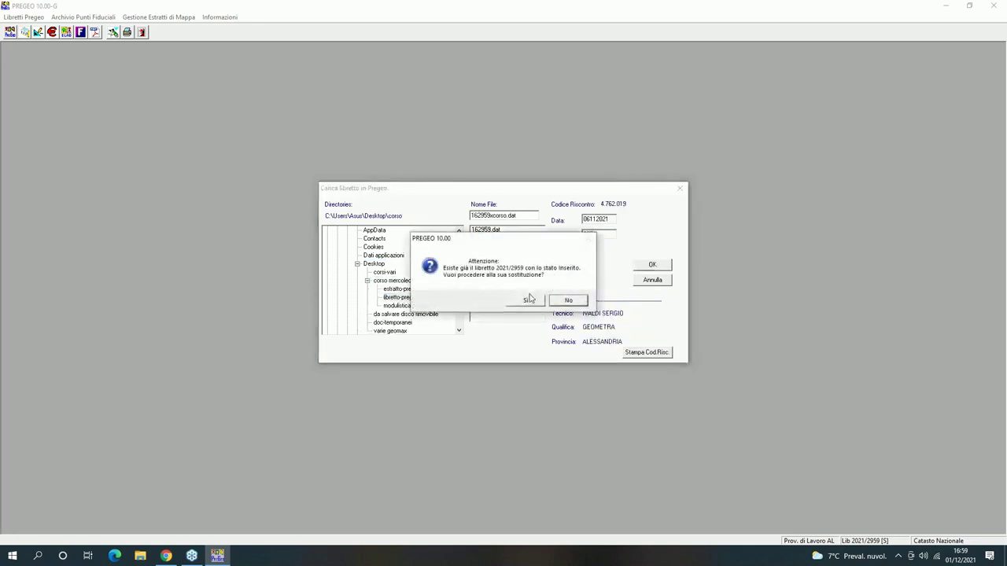
pyautogui.click(533, 298)
pyautogui.click(535, 303)
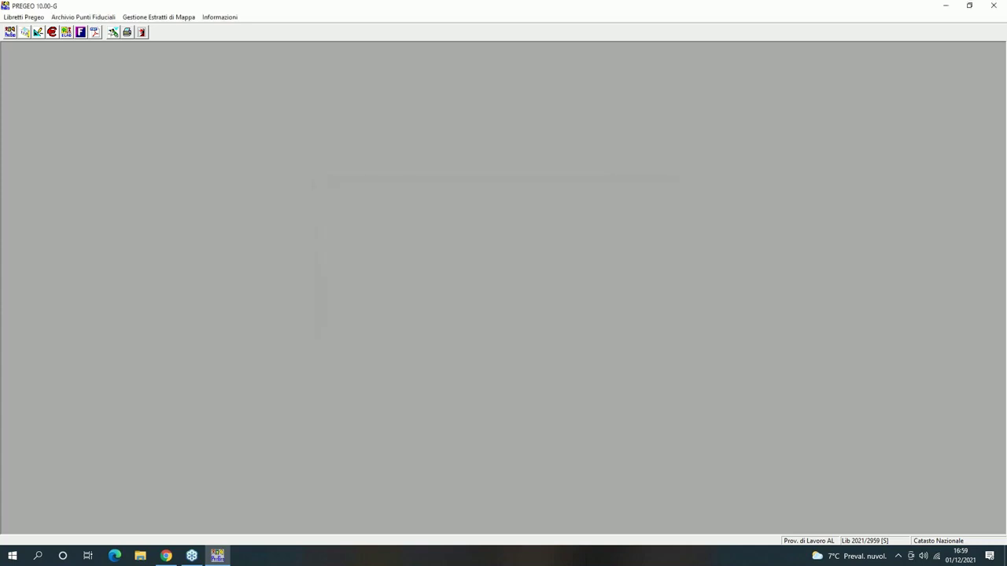
# Step: Select booklet 2959 S from the archive and open its measurement booklet
pyautogui.click(28, 17)
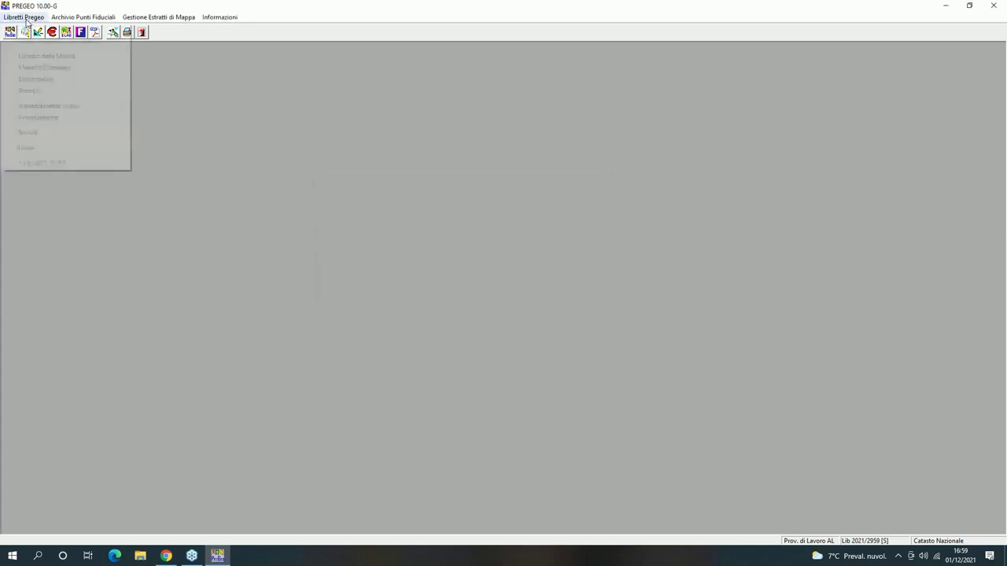
pyautogui.click(32, 43)
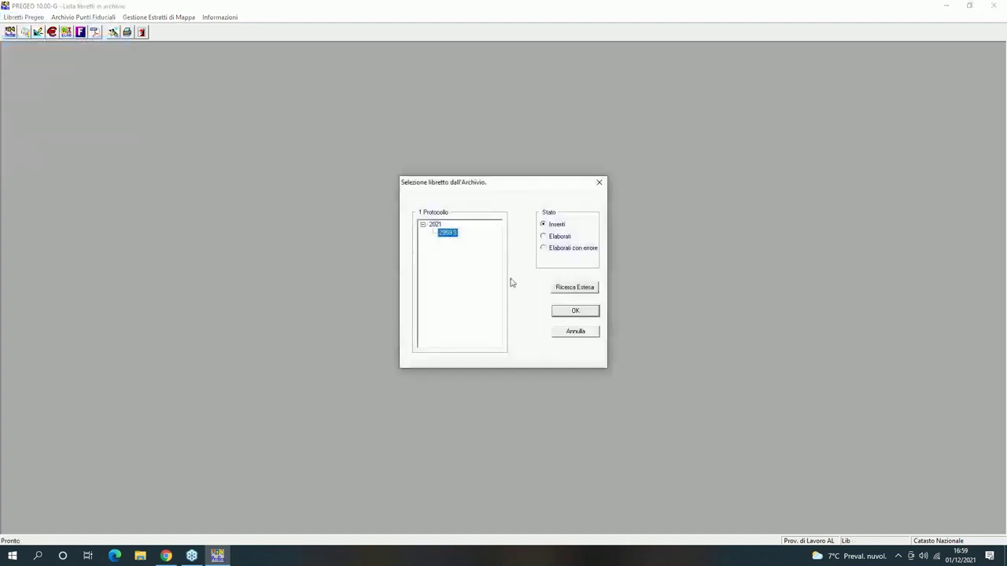
pyautogui.click(568, 313)
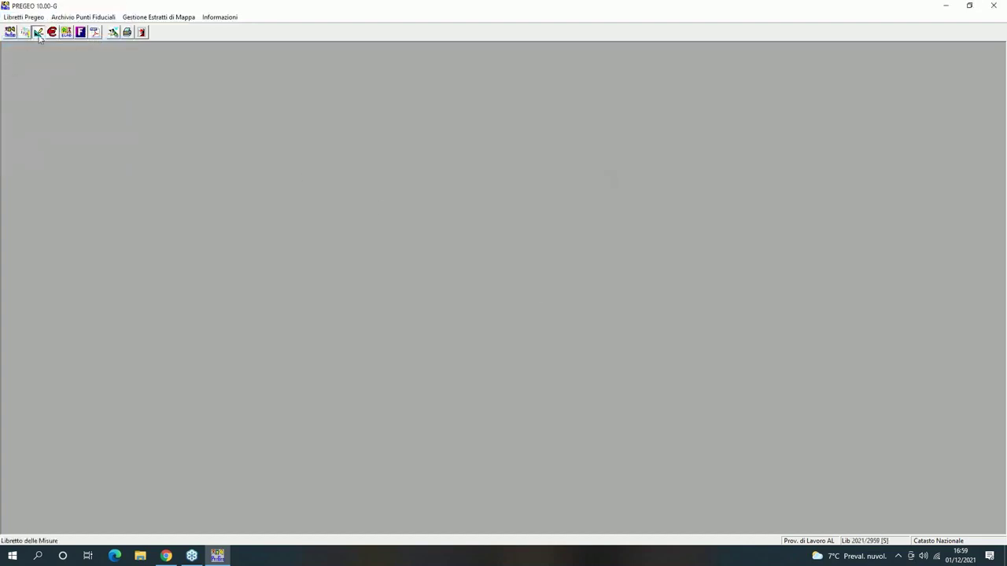
pyautogui.click(37, 31)
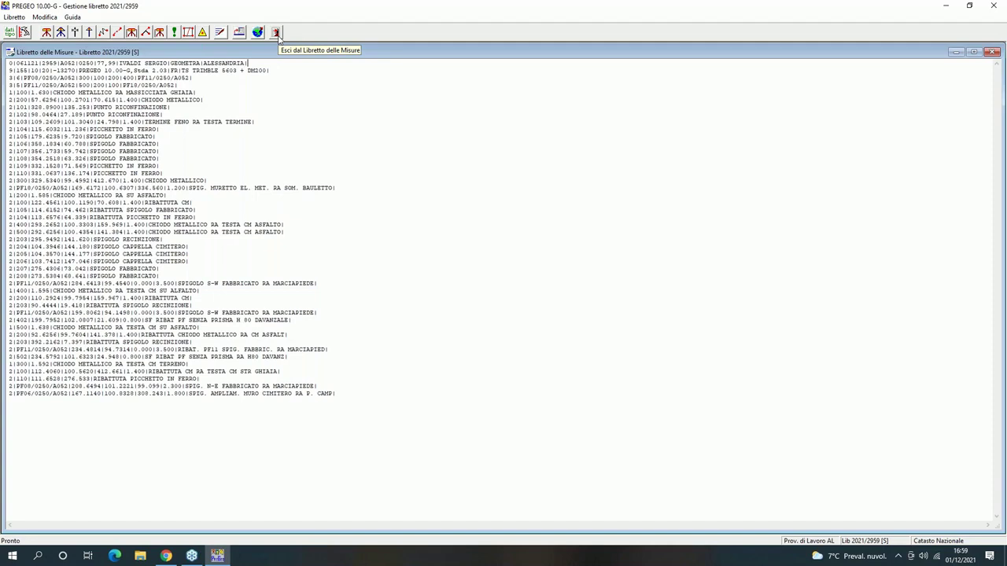
# Step: Delete the two type-3 lines near the top, save the booklet and close the editor
pyautogui.moveTo(182, 84); pyautogui.dragTo(6, 78)
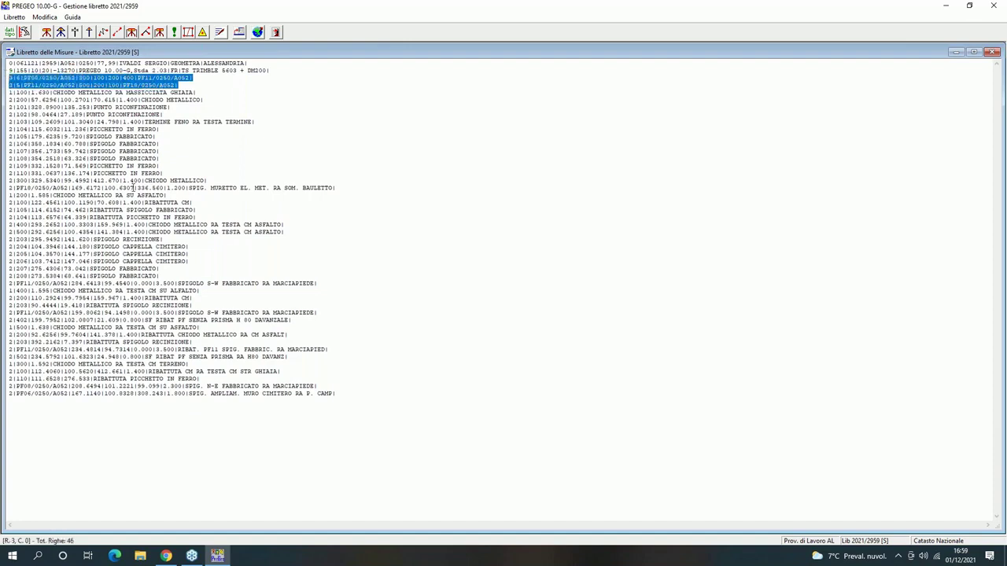
pyautogui.press('BackSpace')
pyautogui.press('BackSpace')
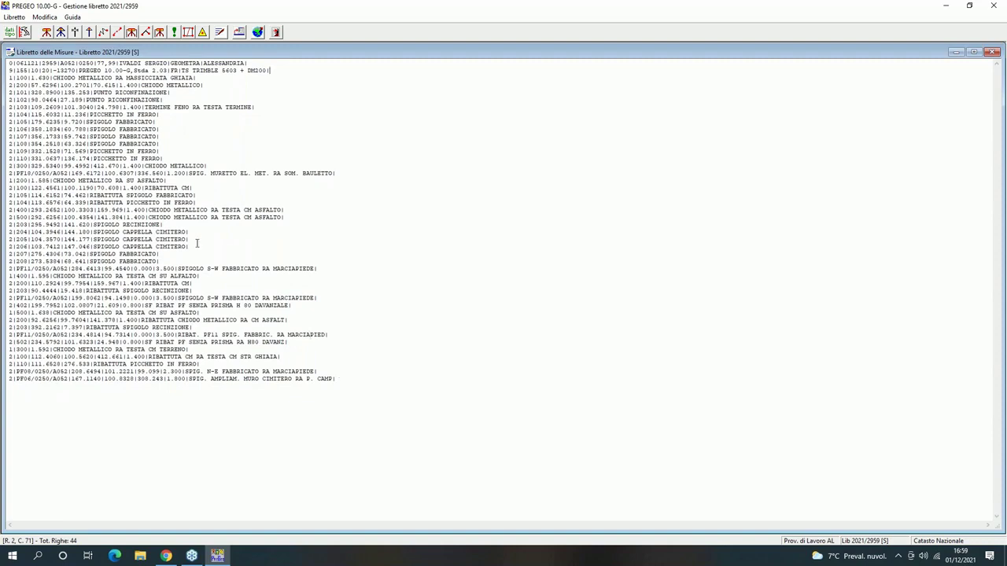
pyautogui.click(13, 16)
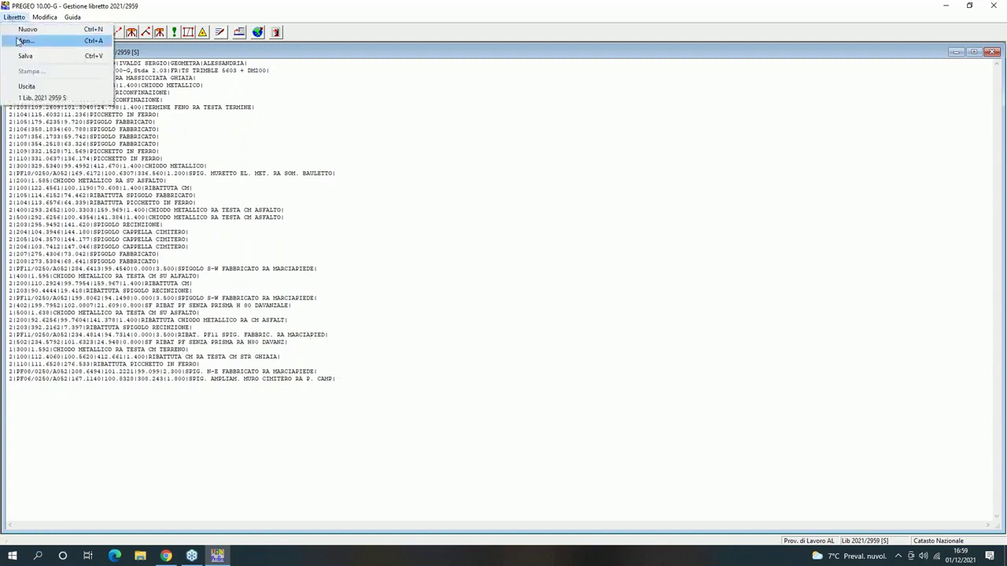
pyautogui.click(25, 56)
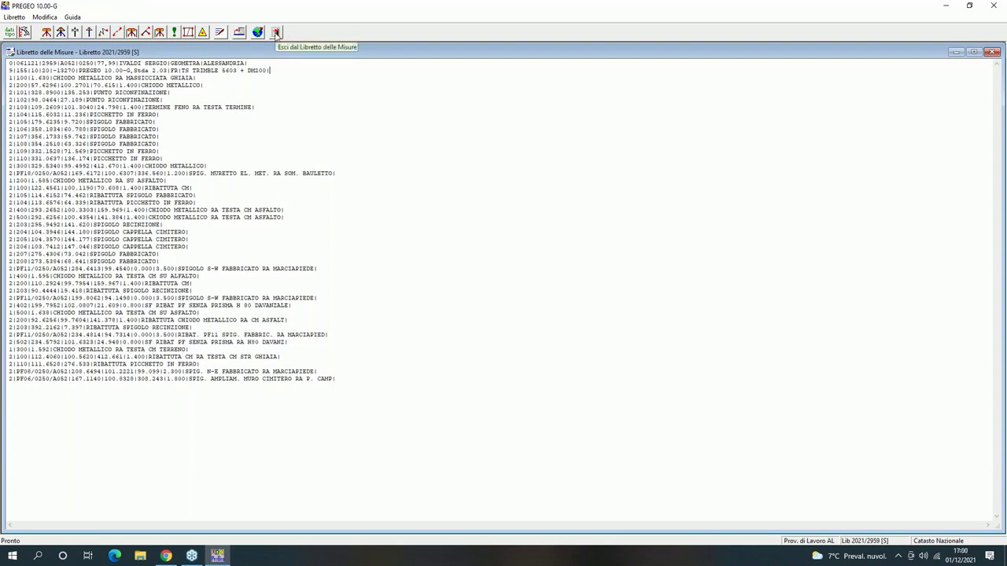
pyautogui.click(276, 32)
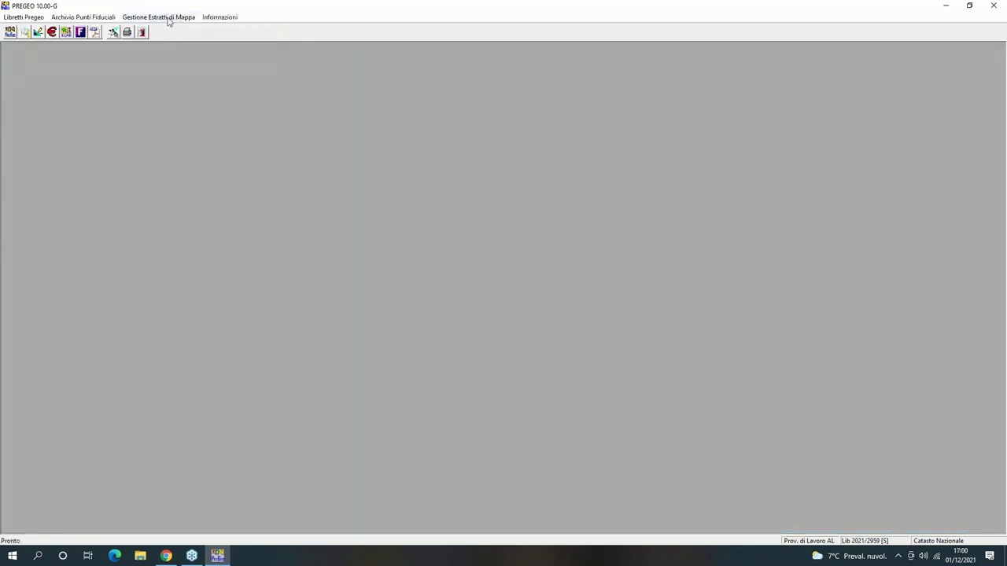
pyautogui.click(106, 18)
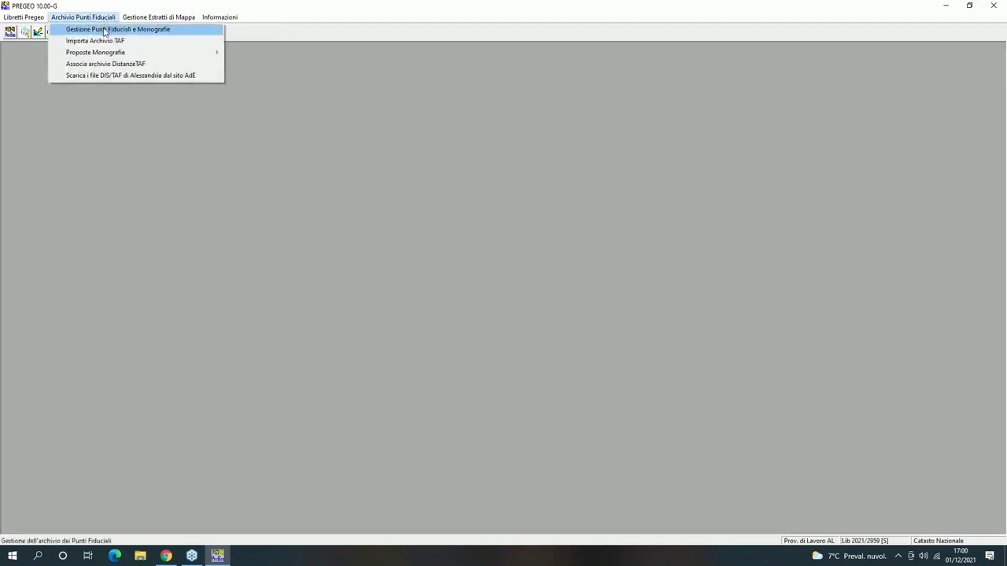
pyautogui.click(104, 30)
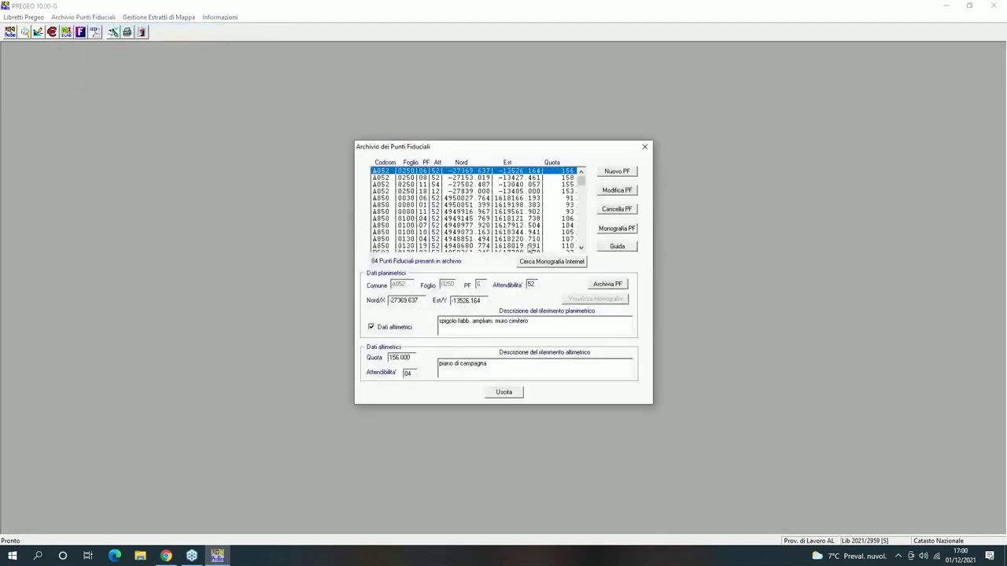
pyautogui.moveTo(581, 186)
pyautogui.mouseDown()
pyautogui.moveTo(582, 236)
pyautogui.moveTo(582, 193)
pyautogui.moveTo(593, 185)
pyautogui.mouseUp()
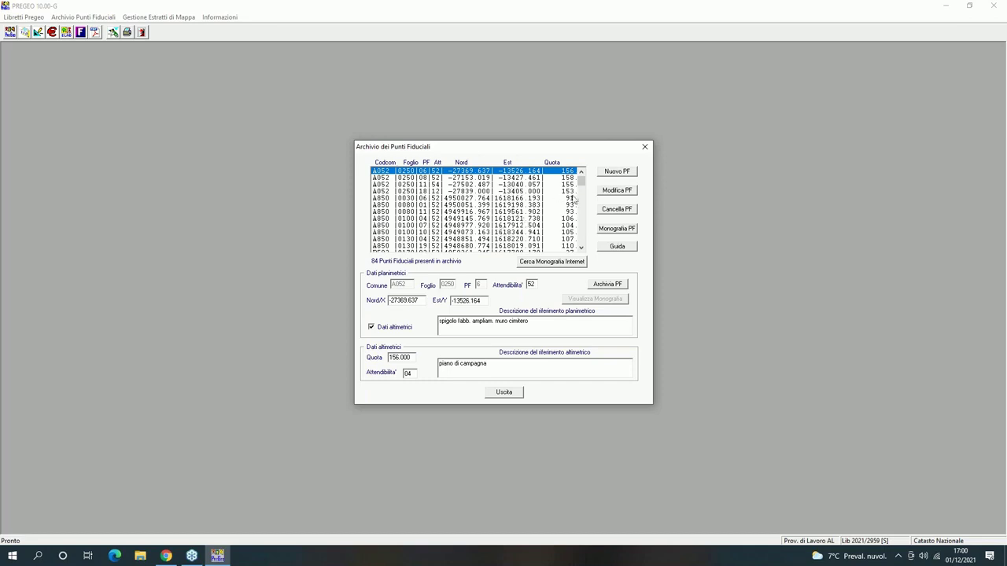
pyautogui.click(617, 173)
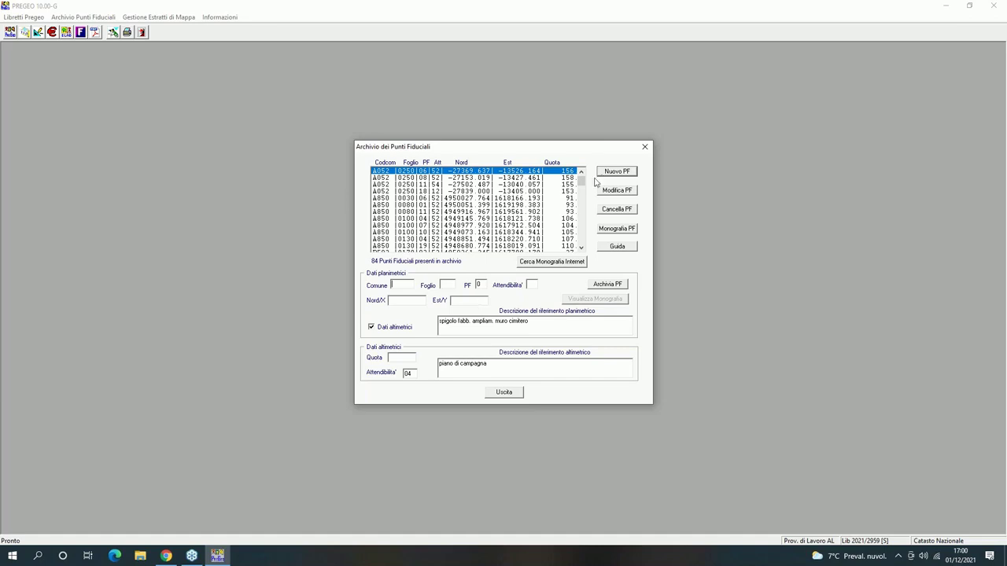
pyautogui.moveTo(581, 182)
pyautogui.mouseDown()
pyautogui.moveTo(579, 243)
pyautogui.moveTo(582, 176)
pyautogui.mouseUp()
pyautogui.click(645, 146)
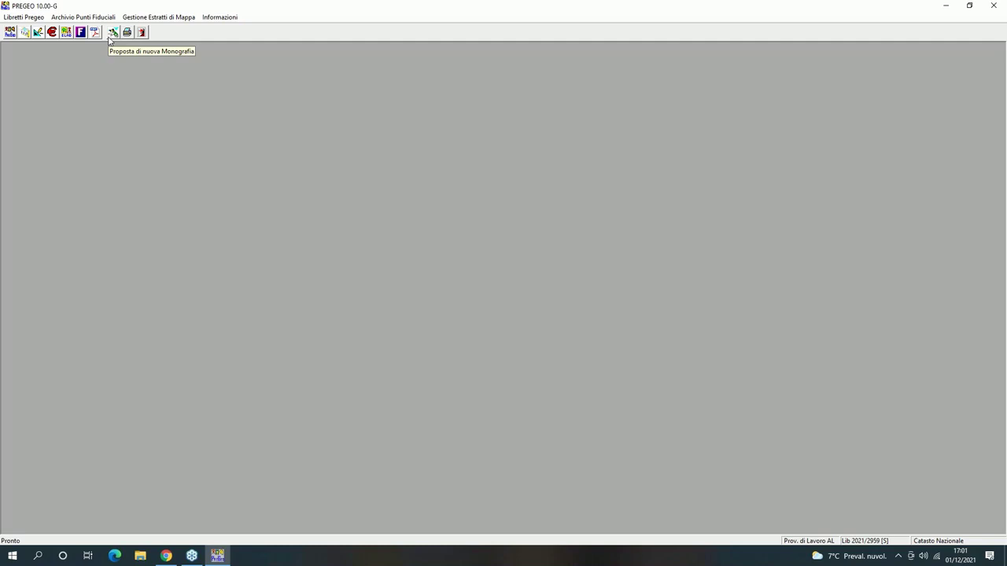
# Step: Review the eight new type-8 lines for PF06, PF08, PF11, PF18, then close the original booklet
pyautogui.click(66, 31)
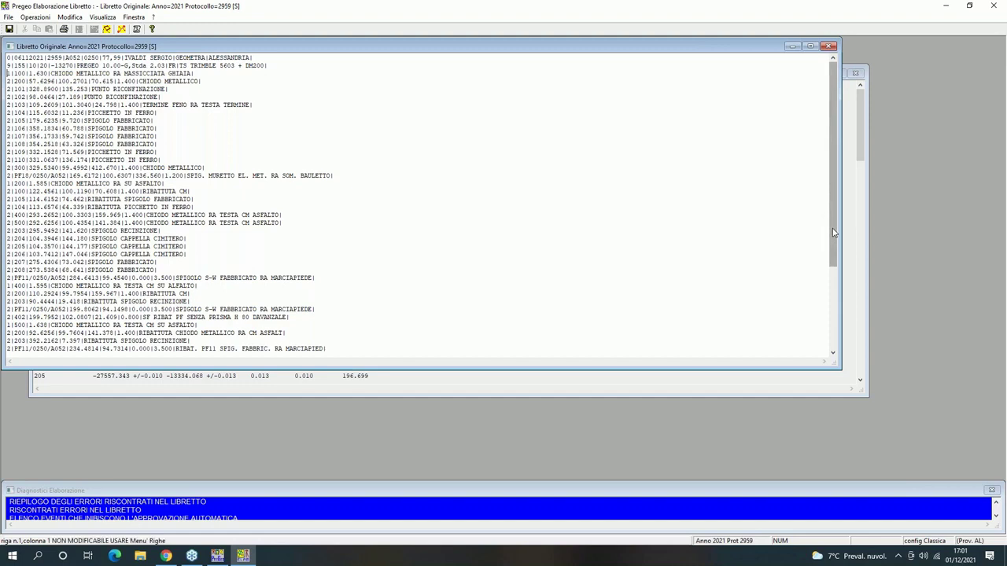
pyautogui.moveTo(834, 233); pyautogui.dragTo(834, 316)
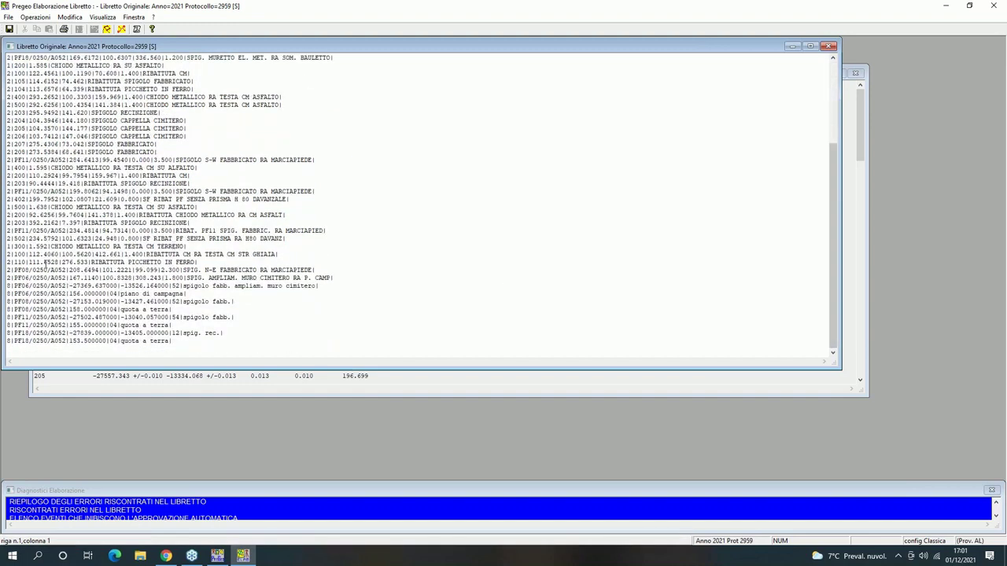
pyautogui.moveTo(8, 287); pyautogui.dragTo(244, 349)
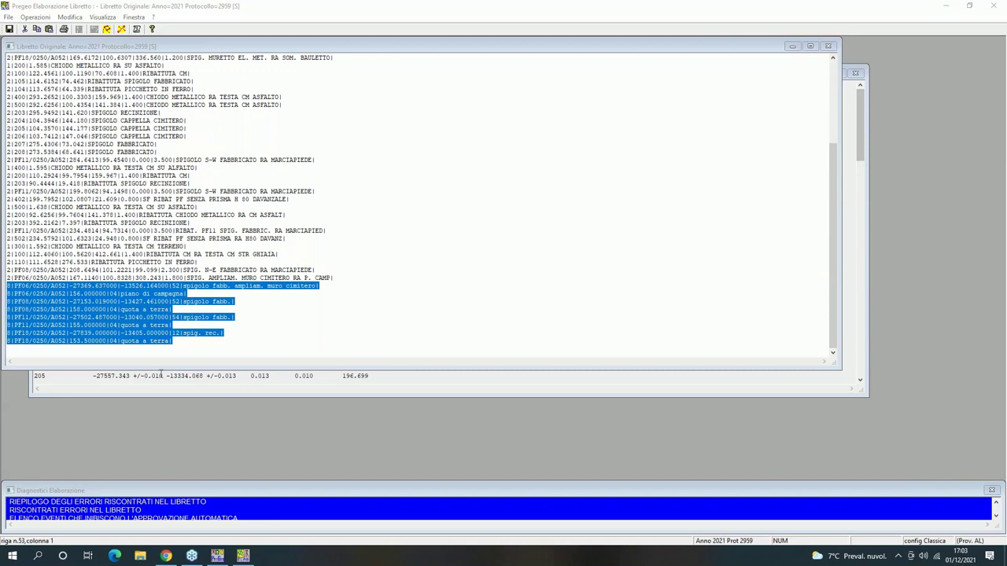
pyautogui.click(198, 343)
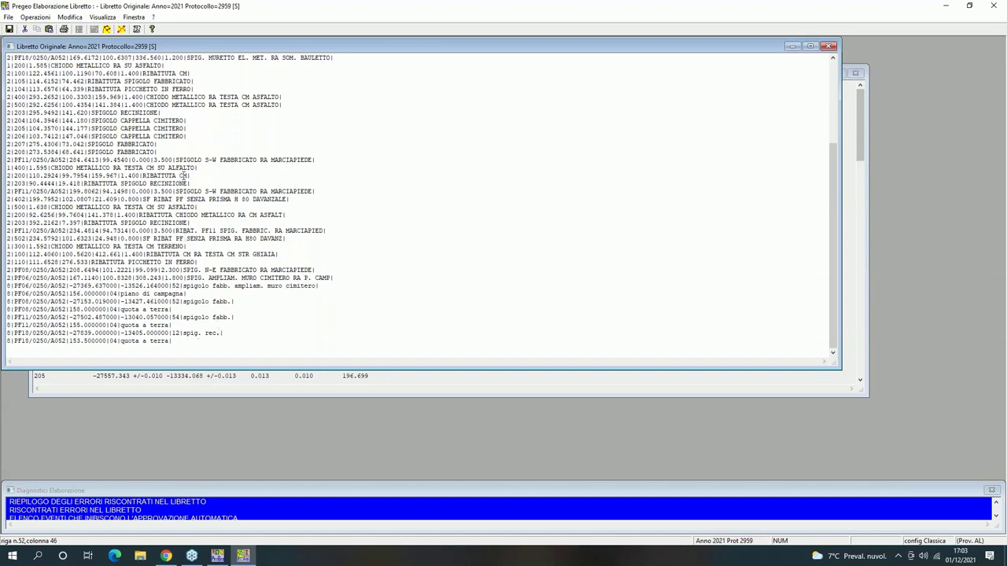
pyautogui.click(830, 46)
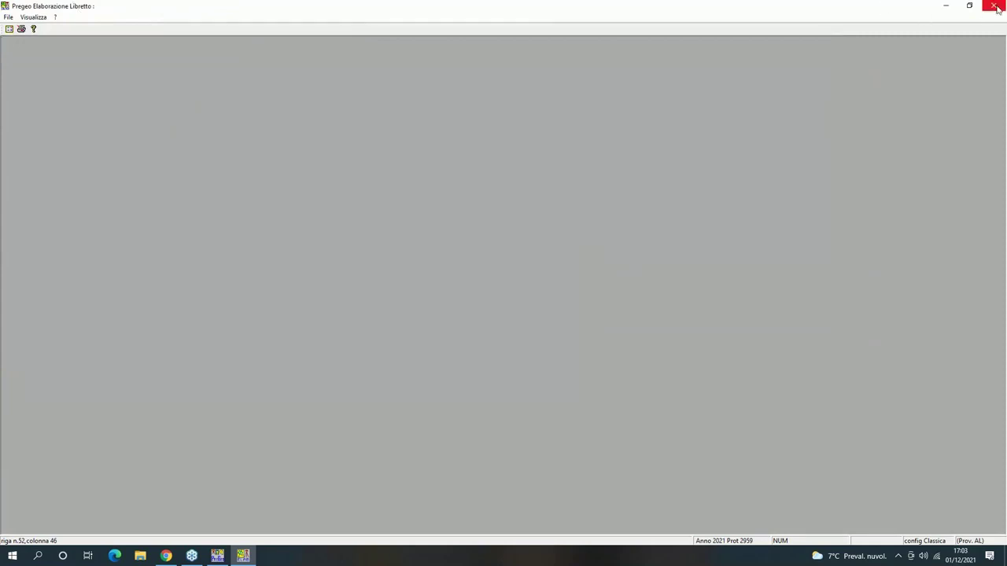
# Step: Reopen booklet 2021/2959 for editing with the cursor at the end of line 2
pyautogui.click(994, 7)
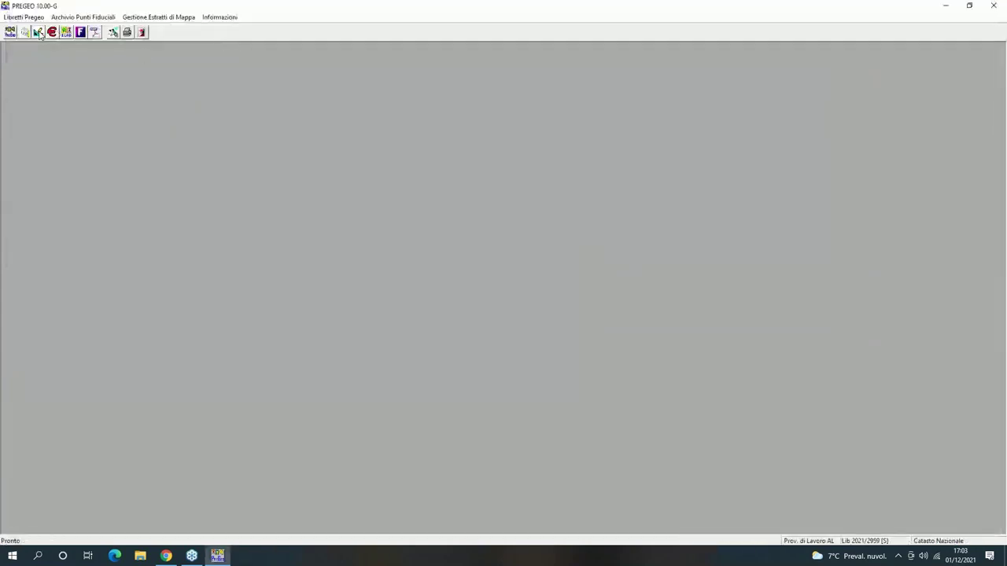
pyautogui.click(37, 33)
pyautogui.click(277, 73)
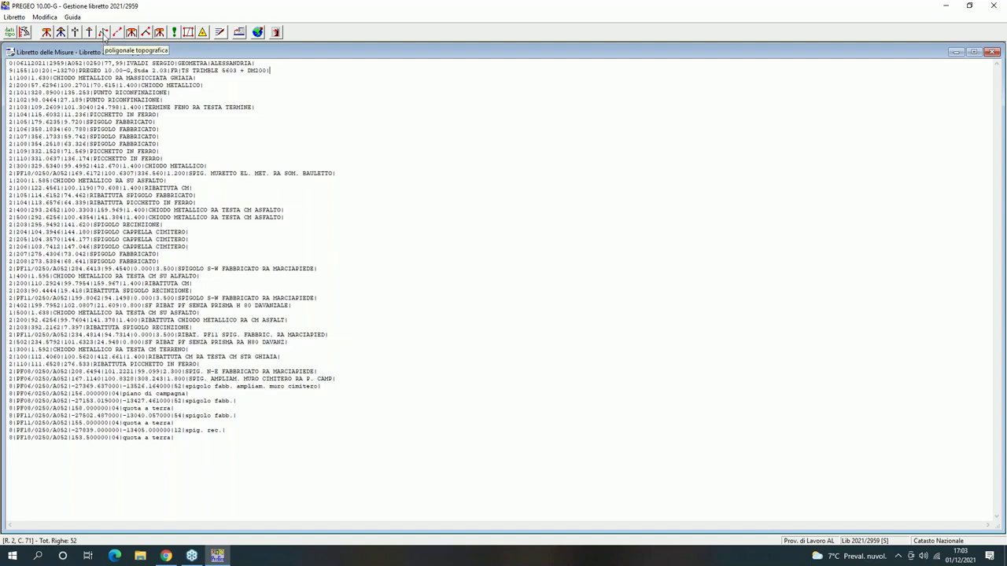
# Step: Insert a traverse line through PF08/0250/A052, 300, 100, 200, 400 and PF11/0250/A052
pyautogui.click(103, 34)
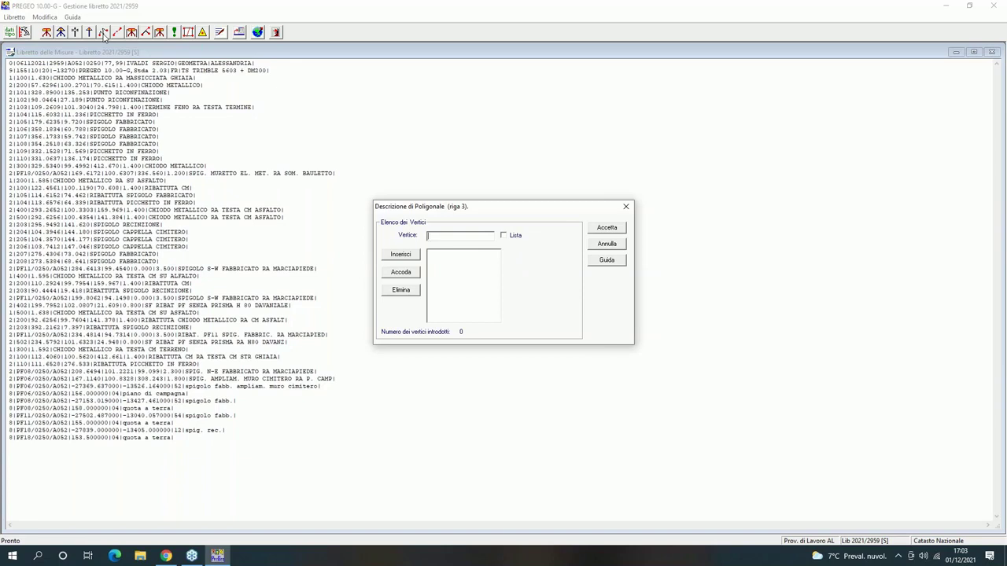
pyautogui.click(504, 236)
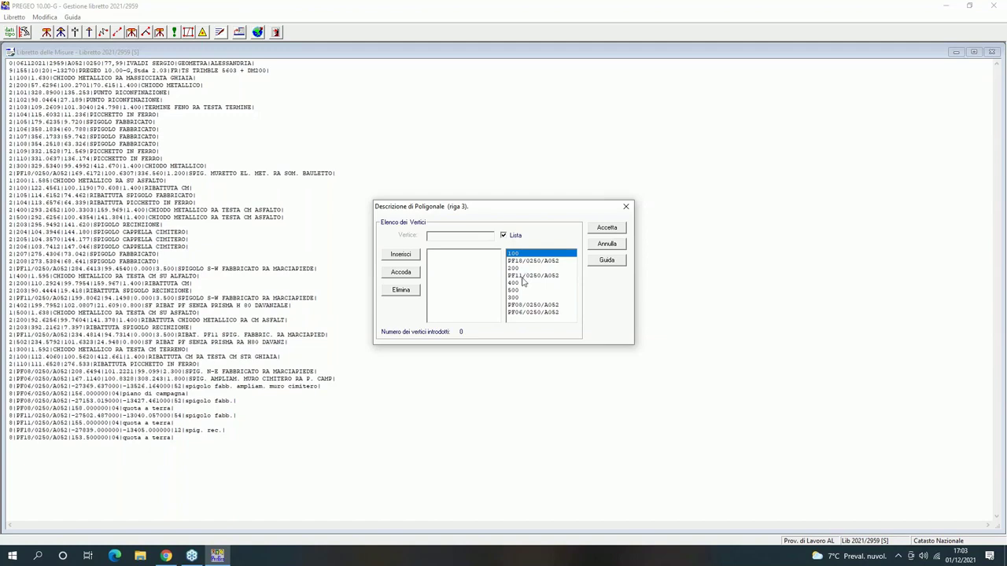
pyautogui.click(520, 306)
pyautogui.doubleClick(520, 306)
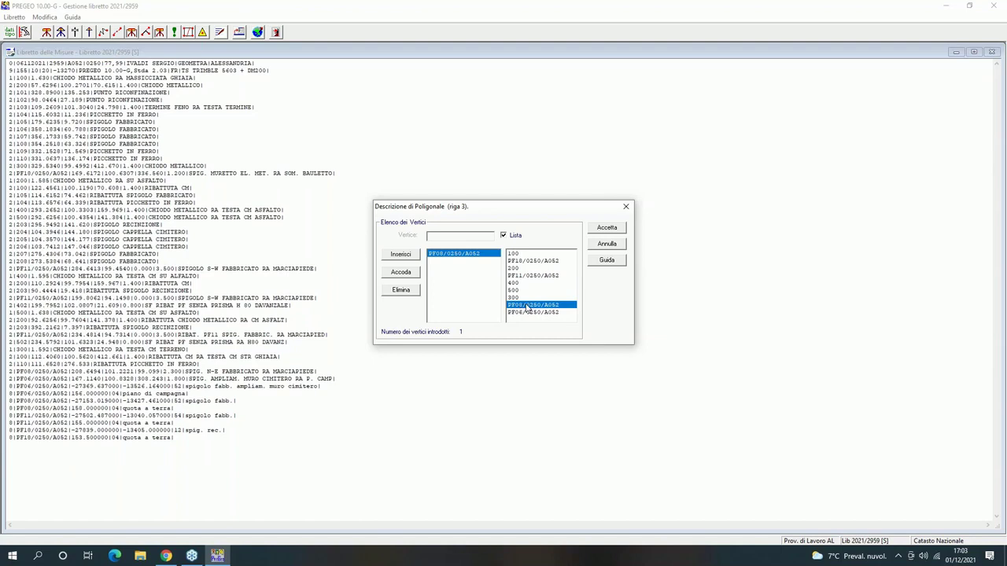
pyautogui.doubleClick(519, 297)
pyautogui.doubleClick(517, 254)
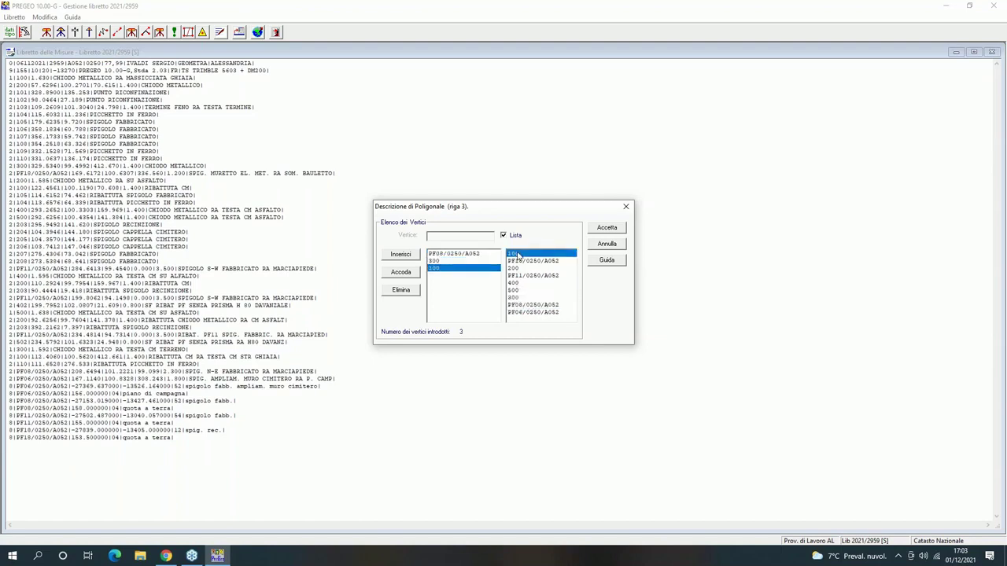
pyautogui.doubleClick(519, 269)
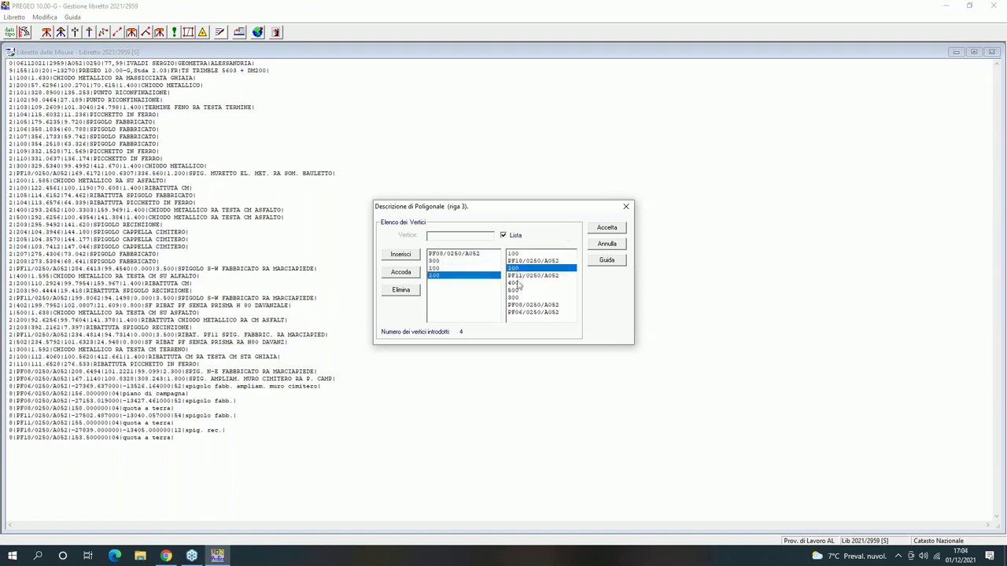
pyautogui.doubleClick(517, 283)
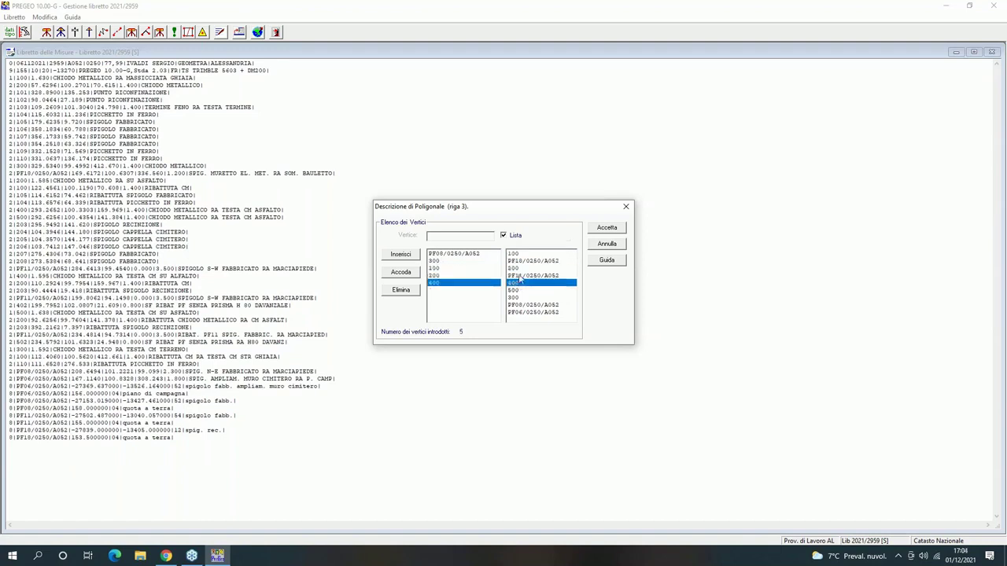
pyautogui.doubleClick(519, 276)
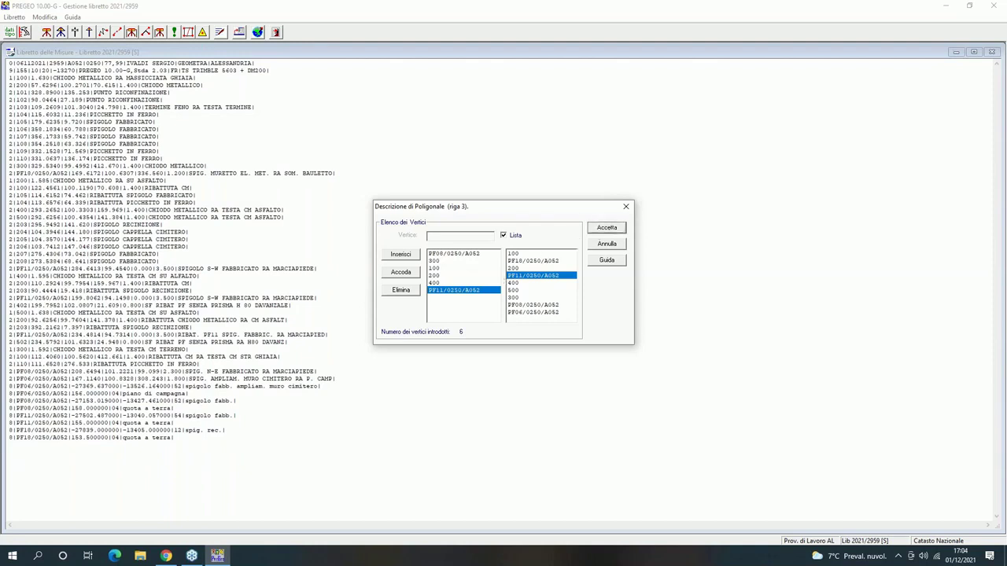
pyautogui.click(598, 229)
pyautogui.click(196, 79)
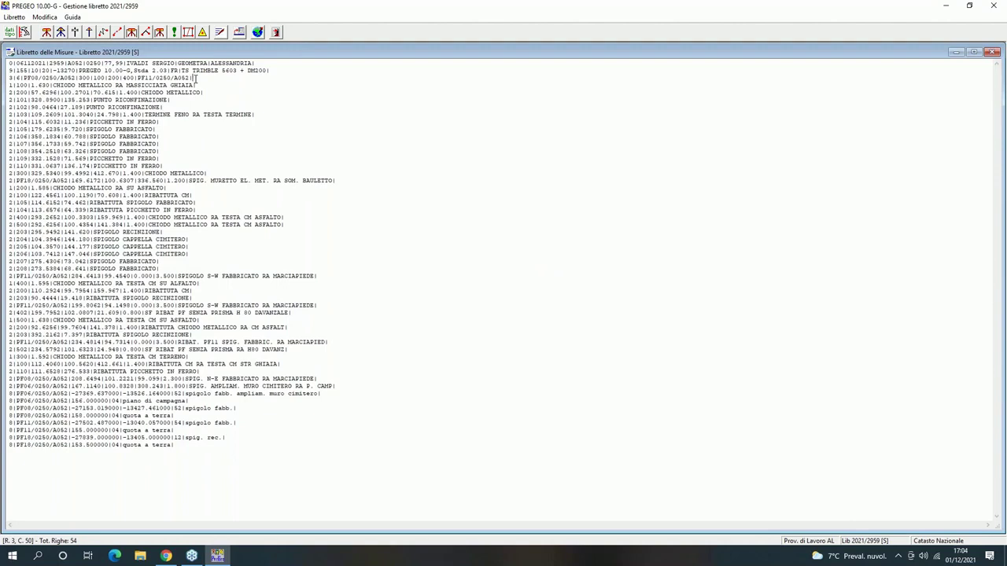
# Step: Add a traverse through PF11/0250/A052, 500, 200, 100, PF18/0250/A052 after line 3 and save
pyautogui.click(207, 252)
pyautogui.click(196, 81)
pyautogui.click(103, 32)
pyautogui.click(505, 235)
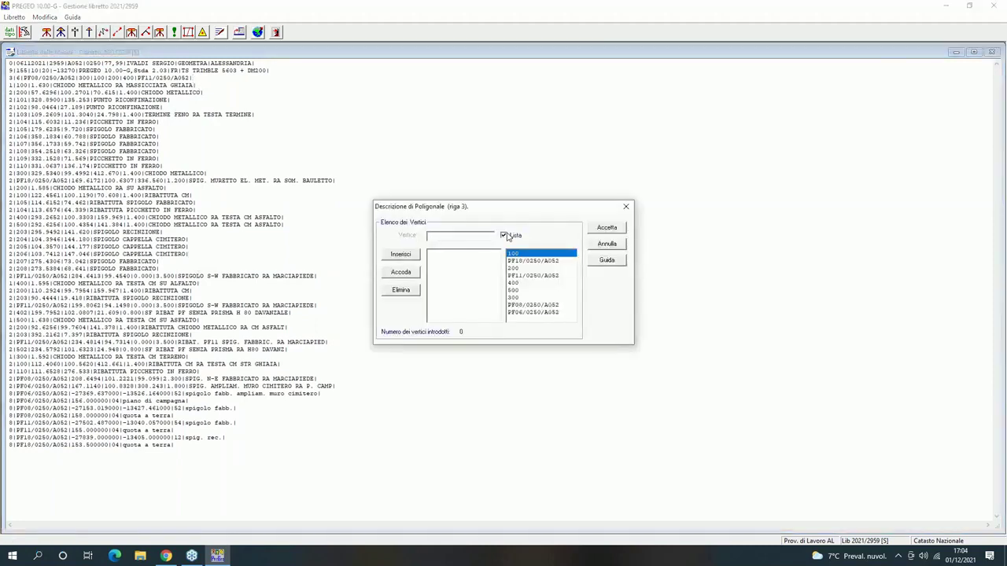
pyautogui.doubleClick(523, 276)
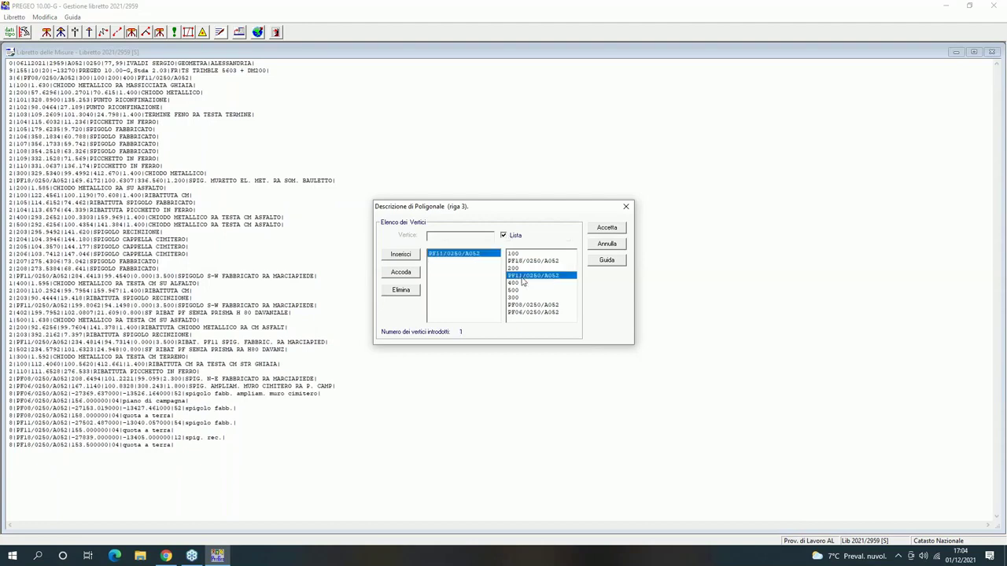
pyautogui.doubleClick(520, 291)
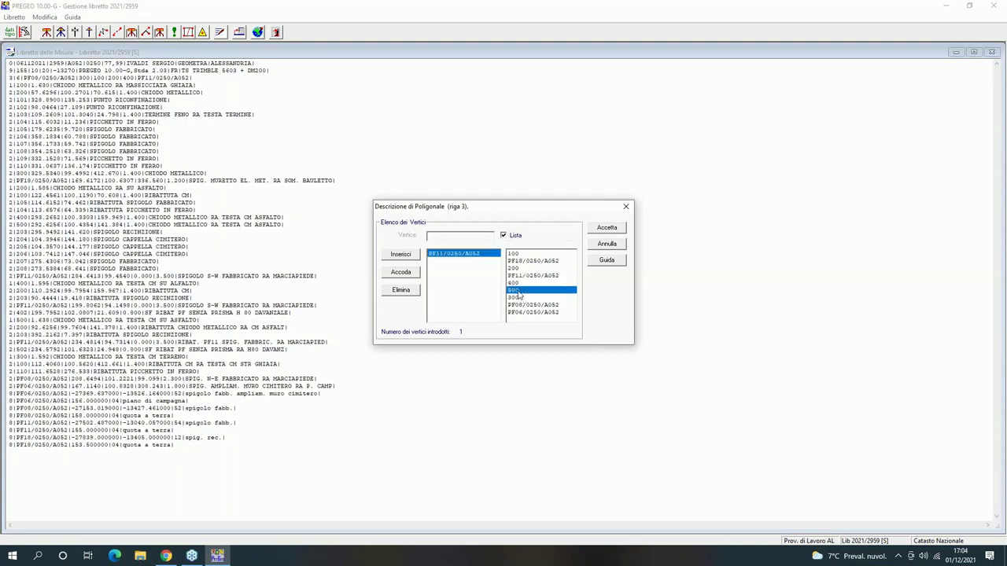
pyautogui.doubleClick(516, 268)
pyautogui.doubleClick(519, 254)
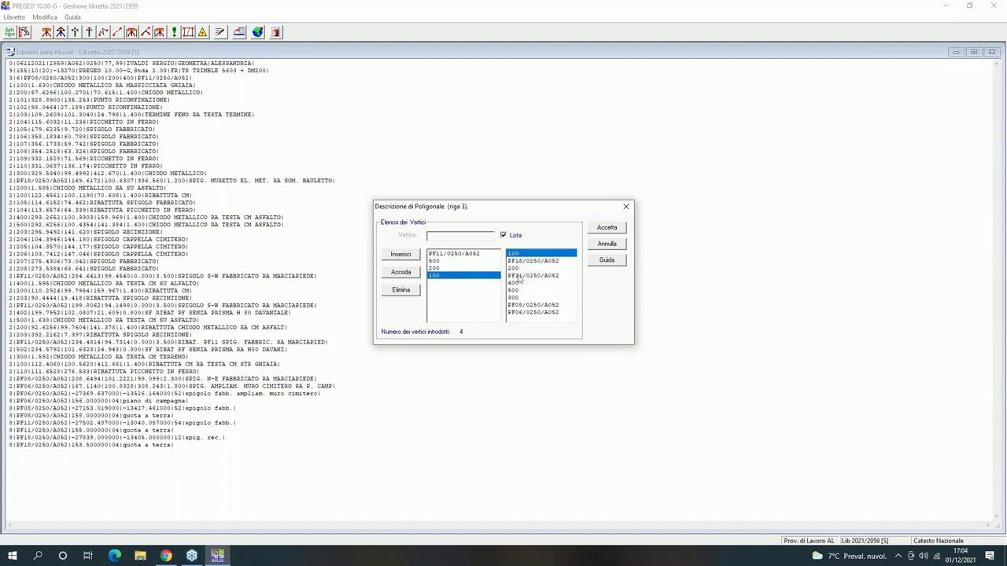
pyautogui.doubleClick(523, 262)
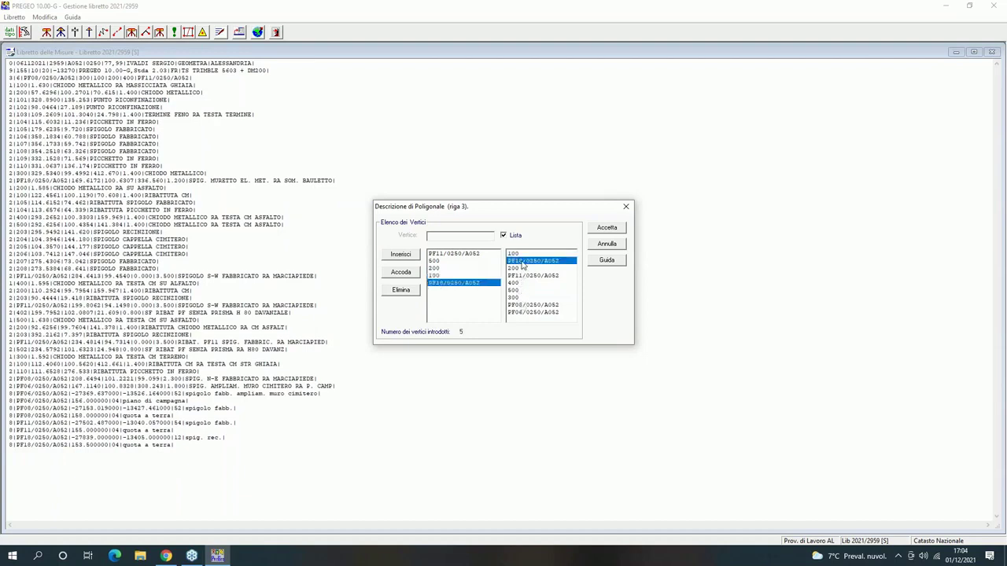
pyautogui.click(607, 228)
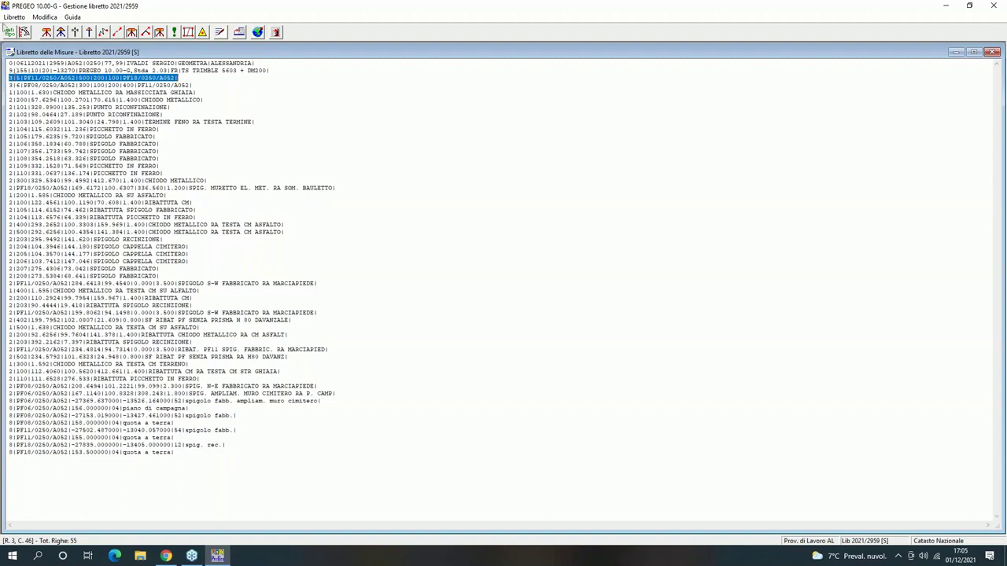
pyautogui.click(13, 17)
pyautogui.click(32, 55)
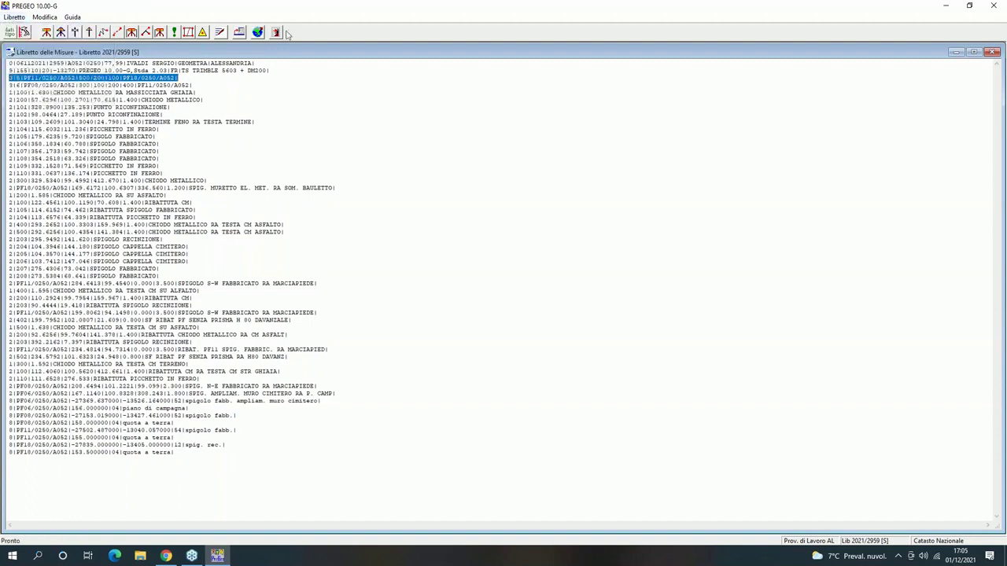
# Step: Process the booklet, enlarge the diagnostics panel and bring the compensation results forward
pyautogui.click(277, 33)
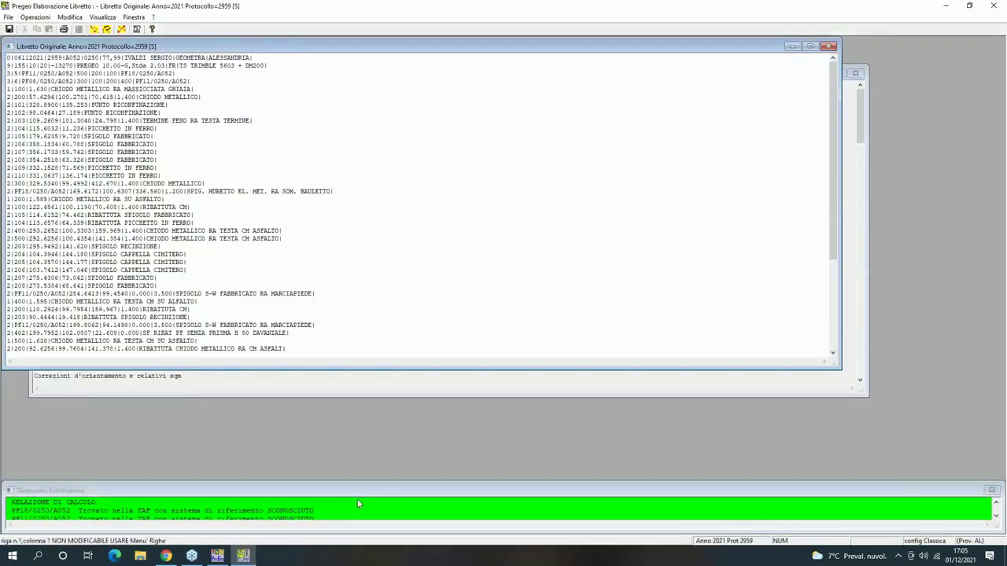
pyautogui.moveTo(359, 484); pyautogui.dragTo(358, 442)
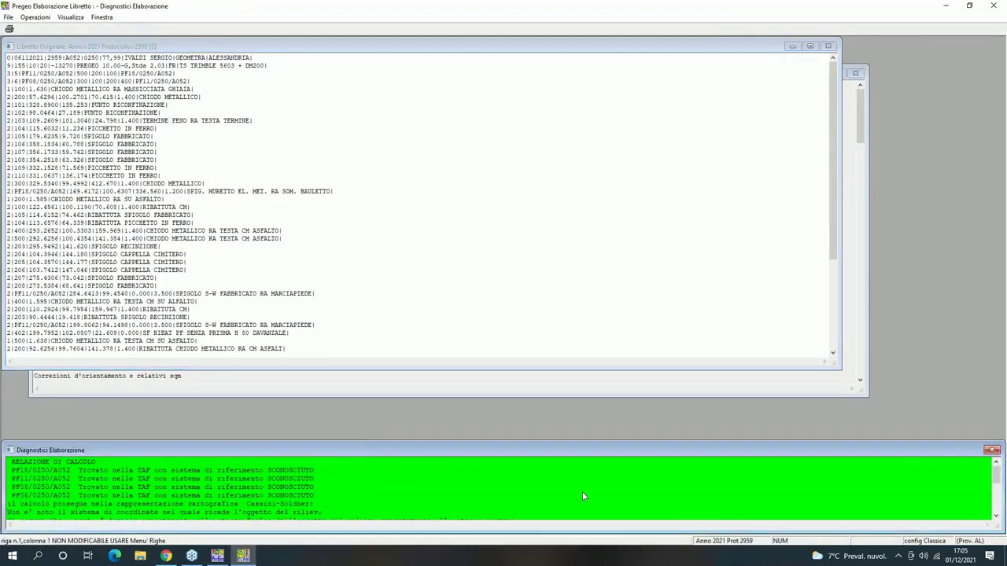
pyautogui.moveTo(996, 474); pyautogui.dragTo(997, 512)
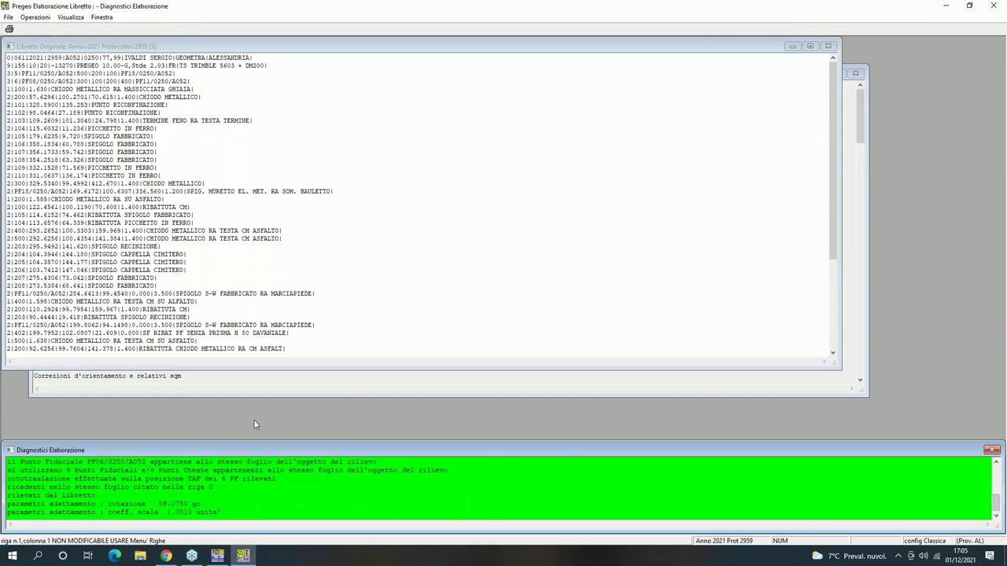
pyautogui.click(233, 379)
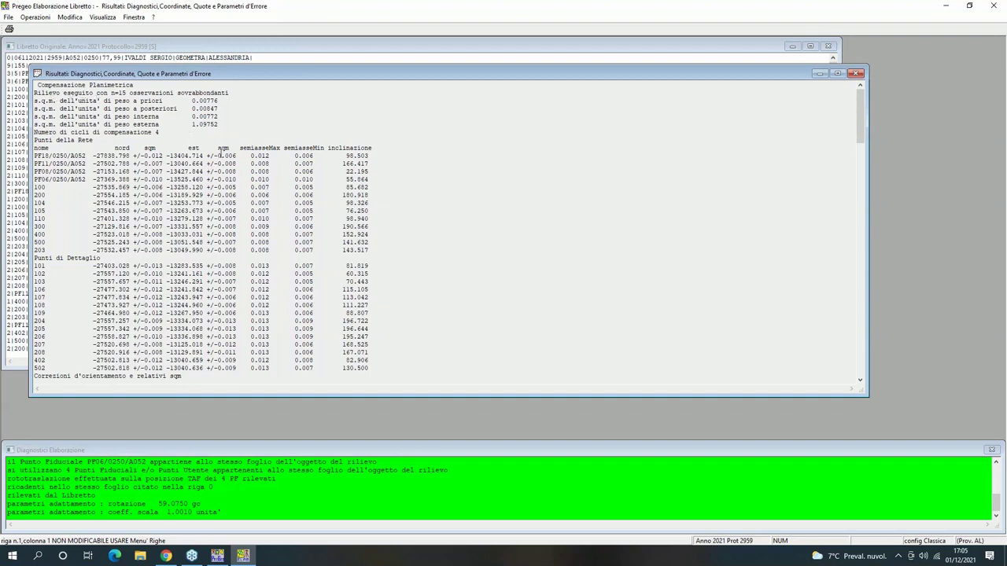
pyautogui.scroll(-6, 181, 150)
pyautogui.scroll(6, 149, 145)
# Step: Scroll the results down to the POLIGONALE summary saying the verification cannot be completed
pyautogui.scroll(-3, 426, 236)
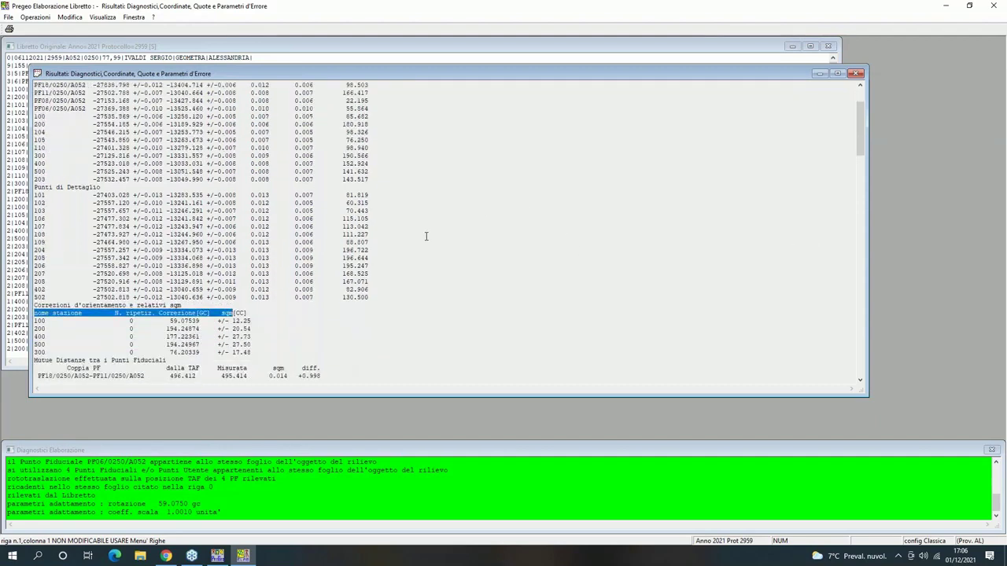
pyautogui.scroll(1, 417, 230)
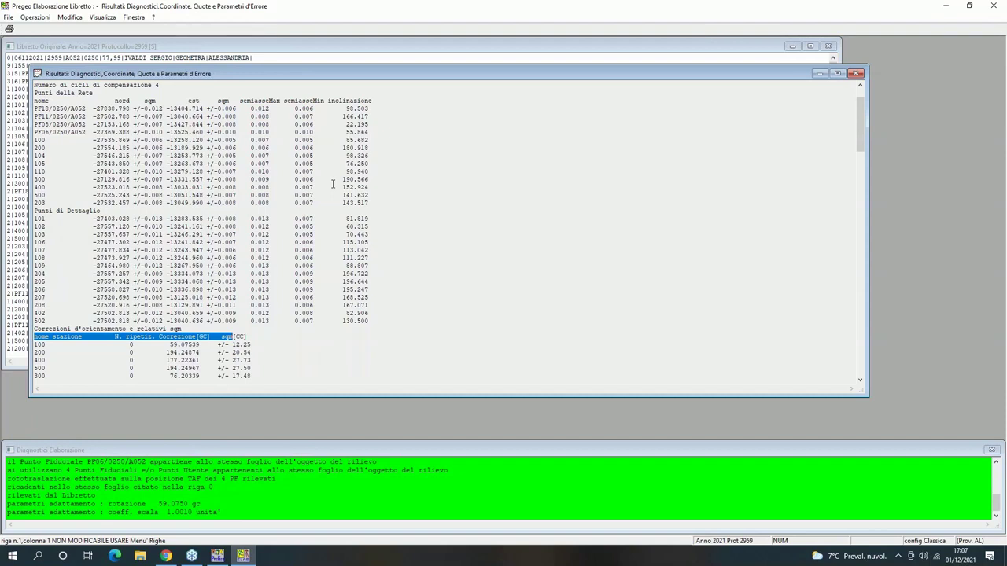
pyautogui.scroll(-2, 333, 184)
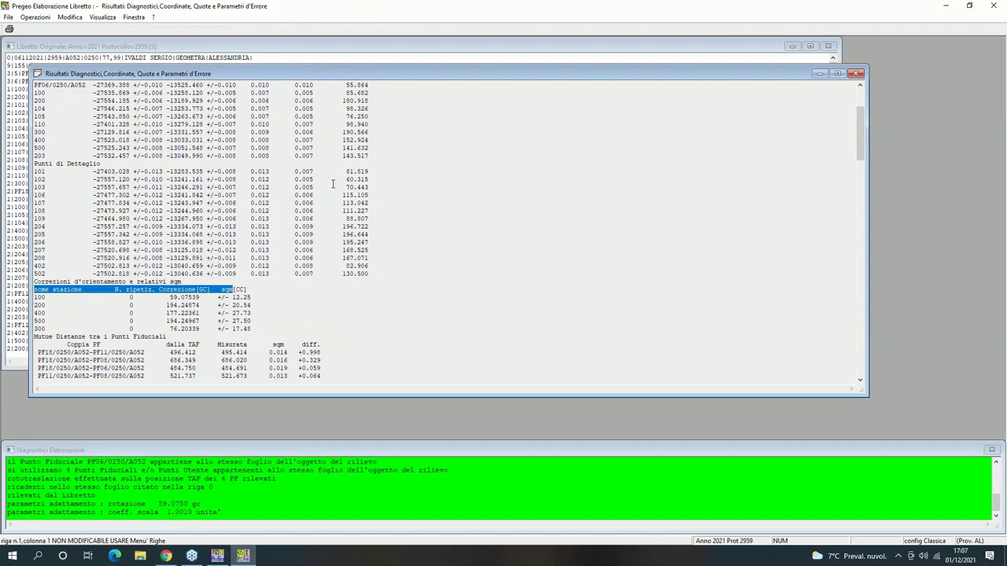
pyautogui.scroll(-6, 333, 184)
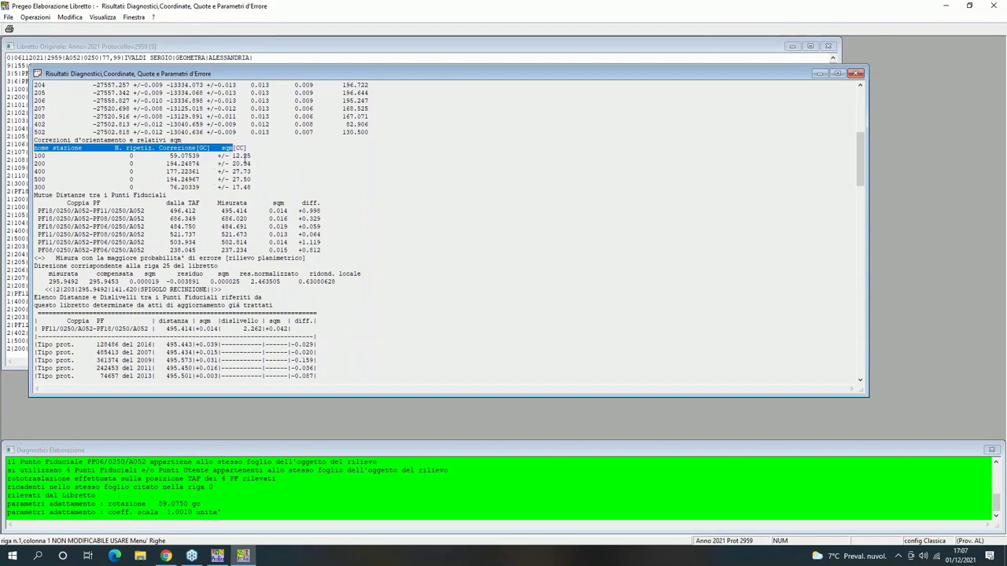
pyautogui.click(253, 151)
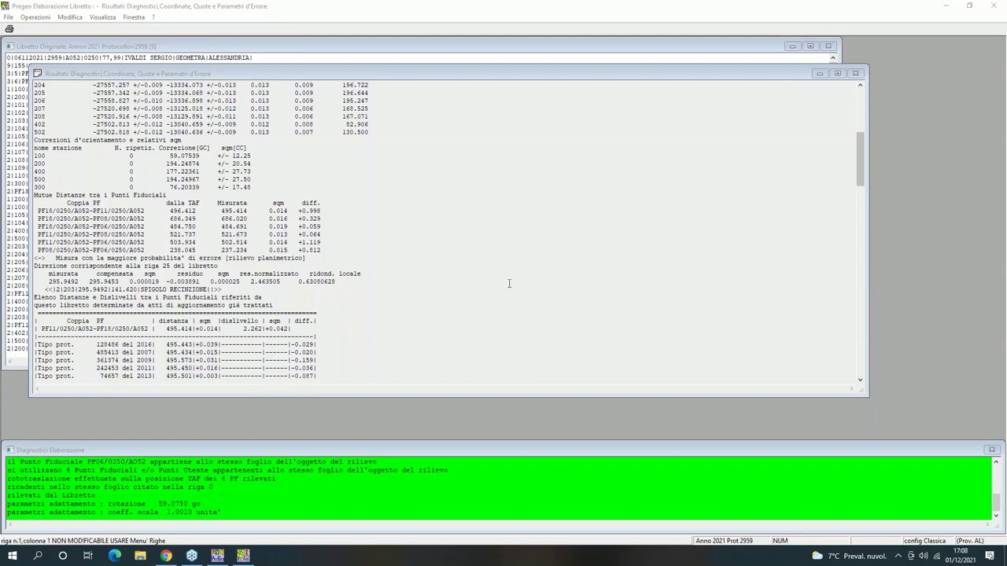
pyautogui.scroll(-2, 509, 283)
pyautogui.scroll(-1, 509, 284)
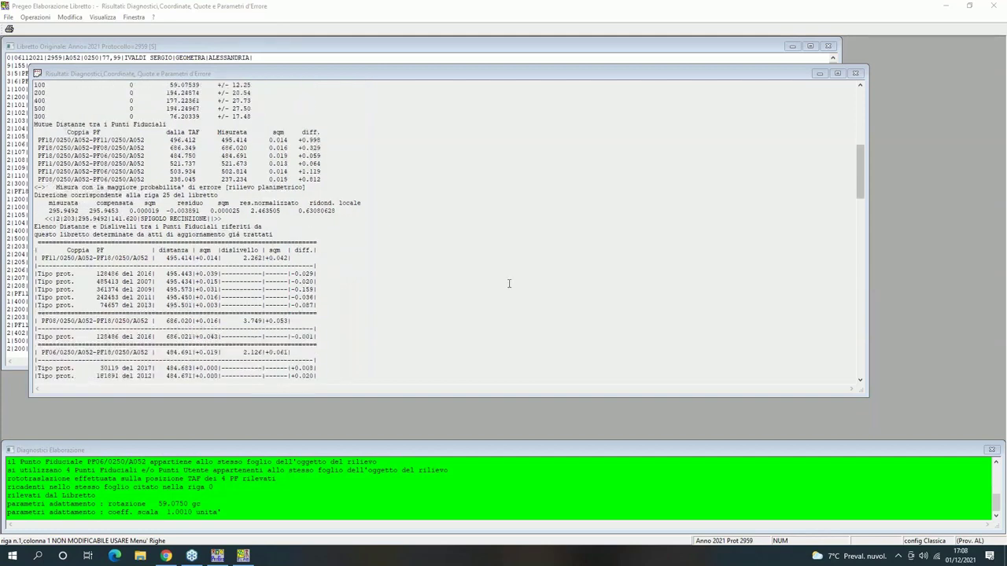
pyautogui.scroll(-5, 509, 283)
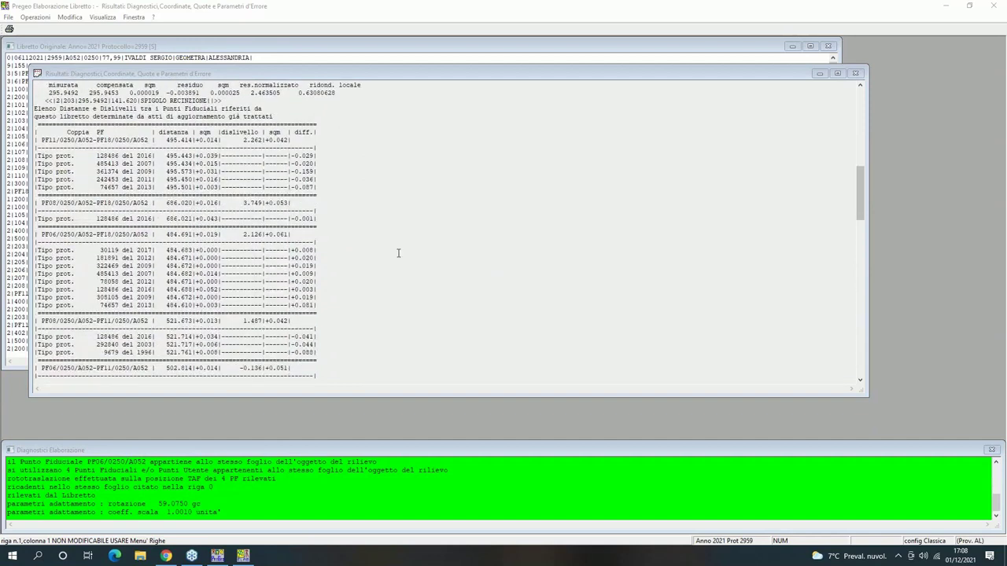
pyautogui.scroll(-3, 267, 222)
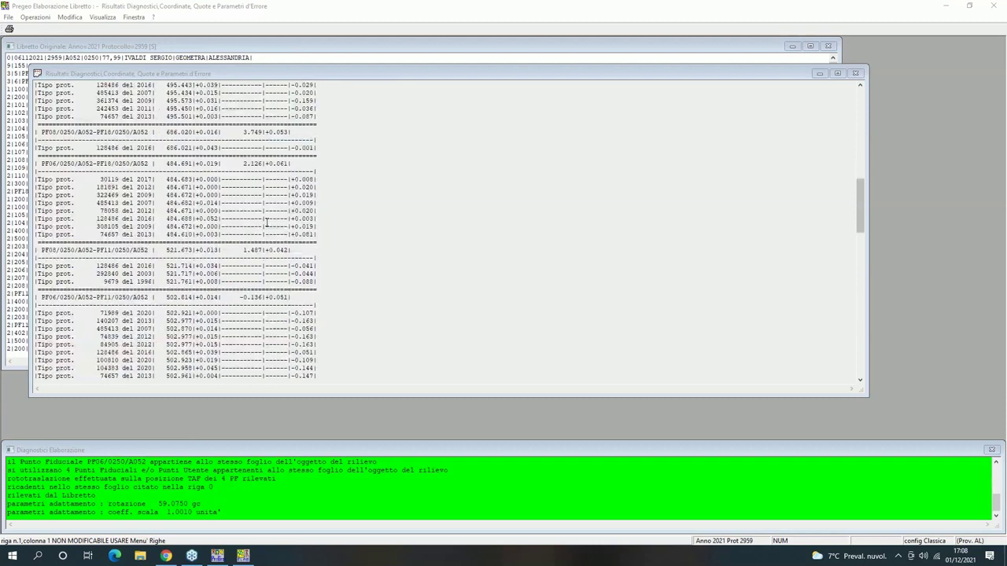
pyautogui.scroll(-9, 267, 223)
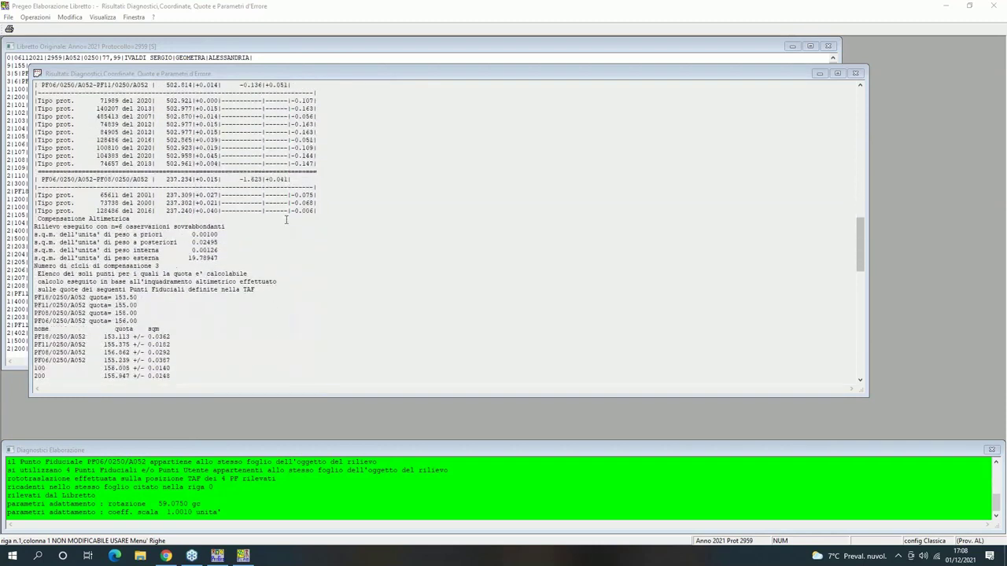
pyautogui.scroll(9, 286, 220)
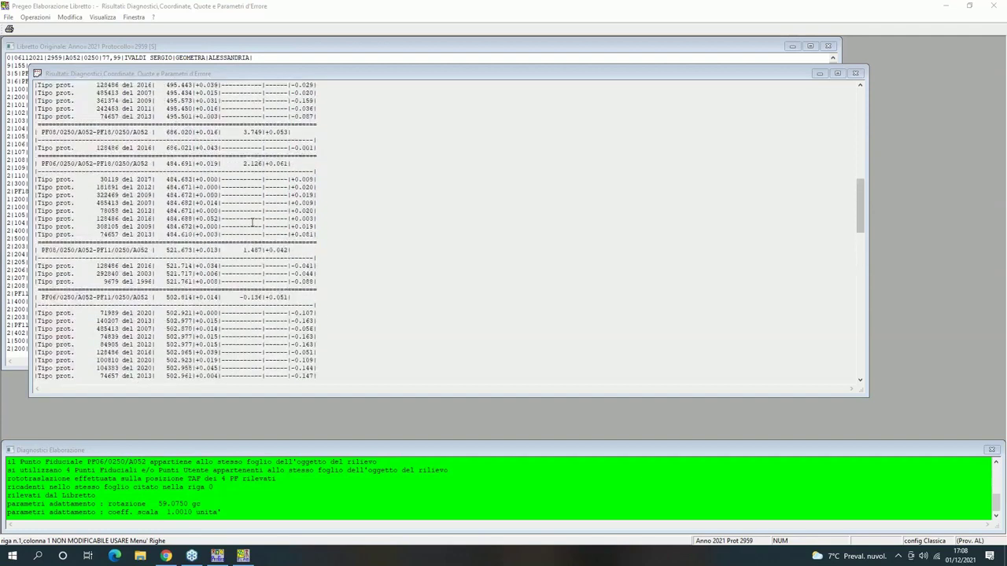
pyautogui.scroll(3, 252, 222)
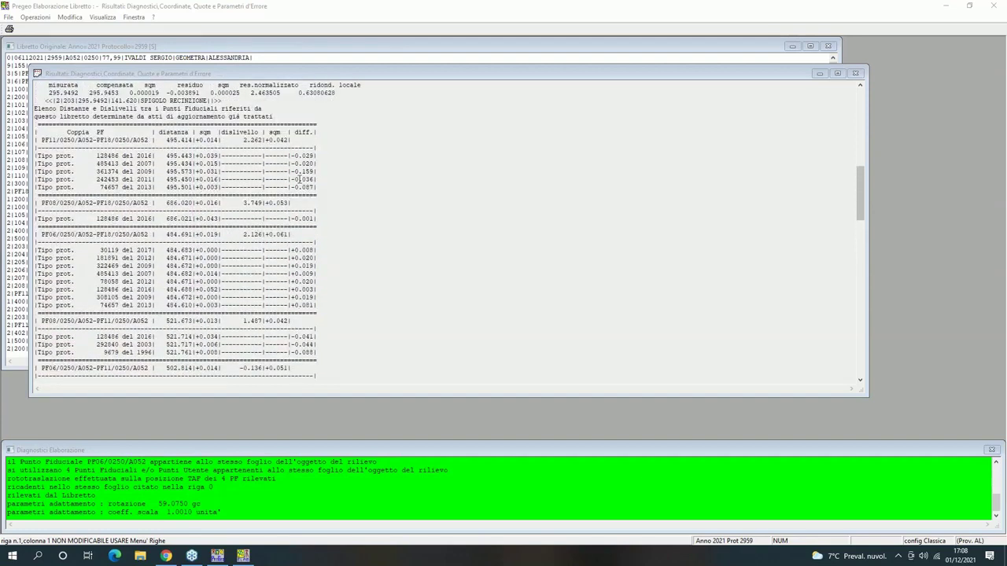
pyautogui.scroll(-4, 262, 185)
pyautogui.scroll(-6, 261, 185)
pyautogui.scroll(5, 260, 186)
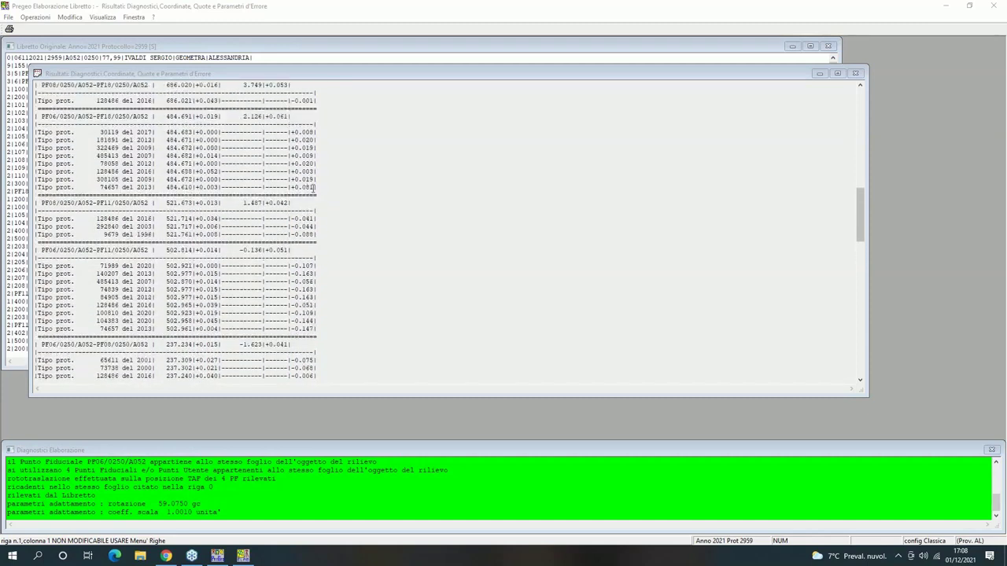
pyautogui.scroll(-3, 312, 335)
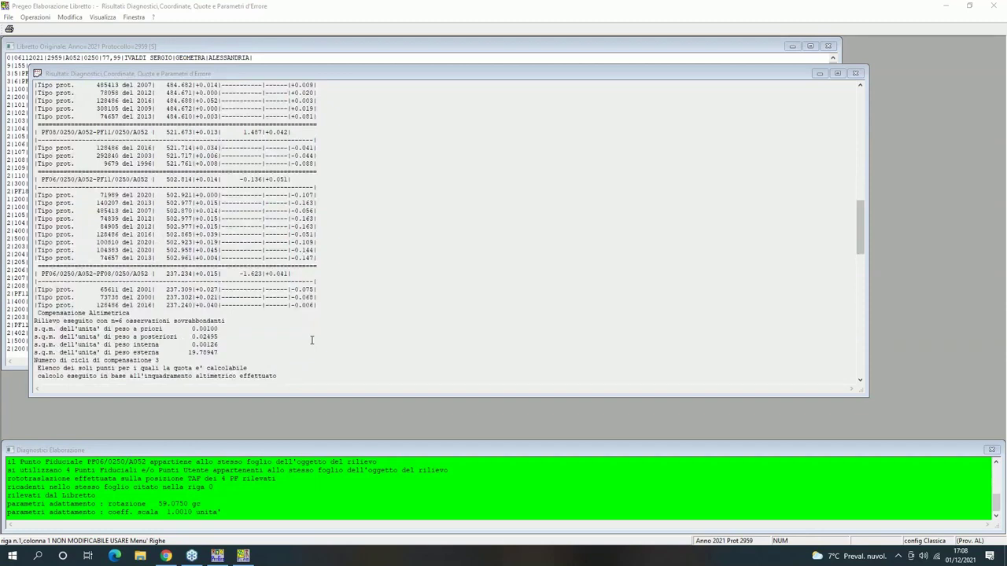
pyautogui.scroll(-6, 312, 340)
pyautogui.scroll(-9, 311, 340)
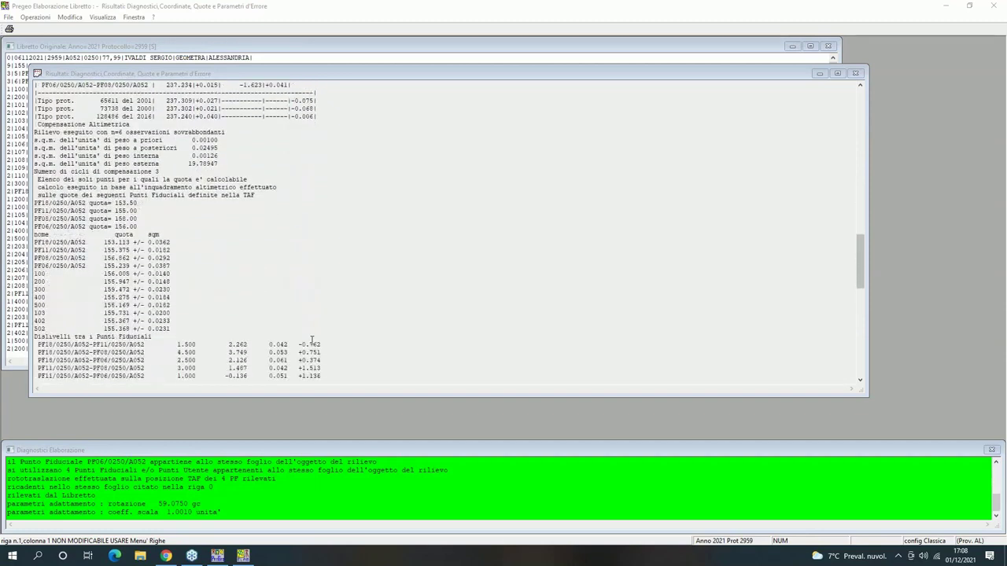
pyautogui.scroll(-17, 312, 340)
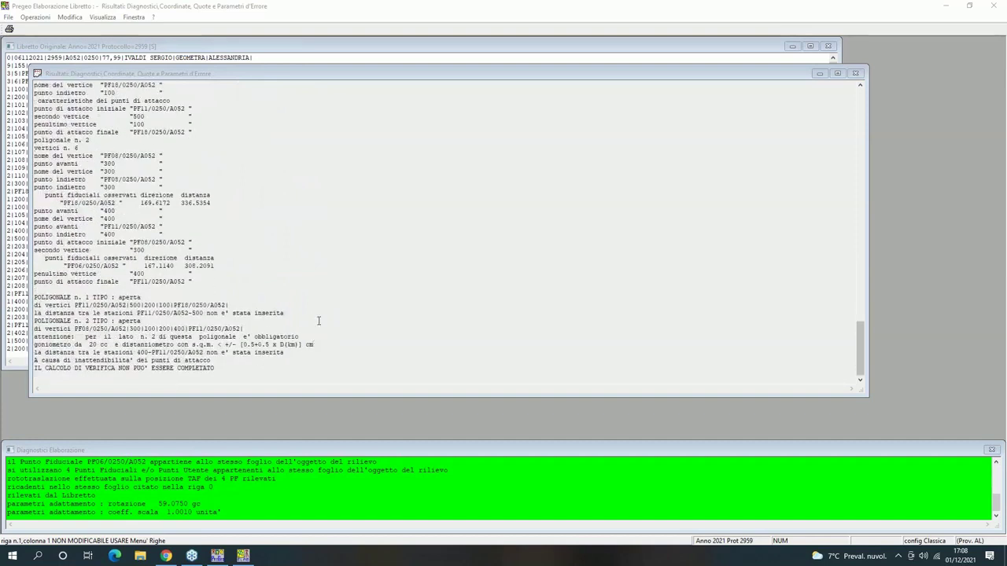
# Step: Scroll back up to the altimetric compensation section showing 6 redundant observations and 3 cycles
pyautogui.scroll(20, 319, 321)
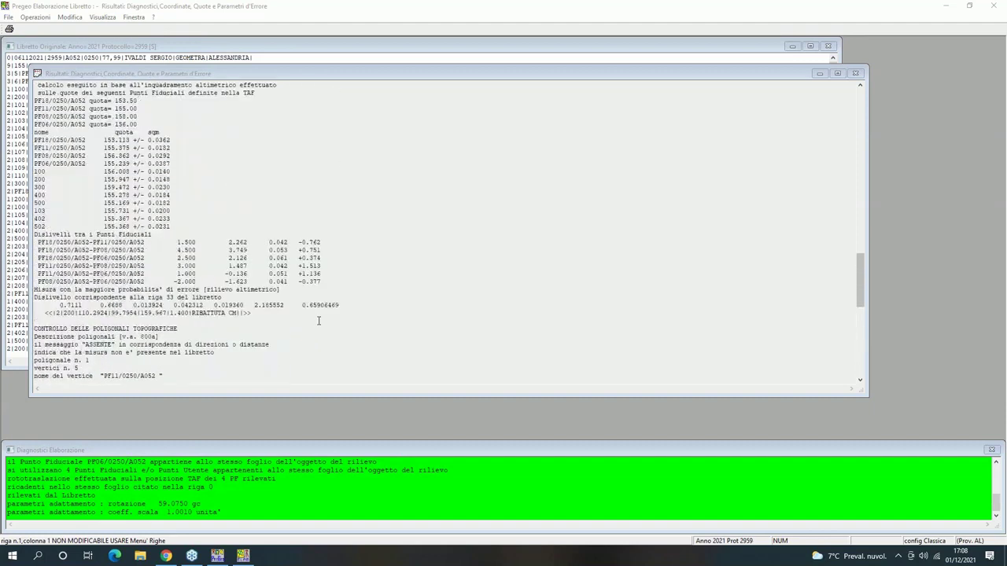
pyautogui.scroll(8, 319, 320)
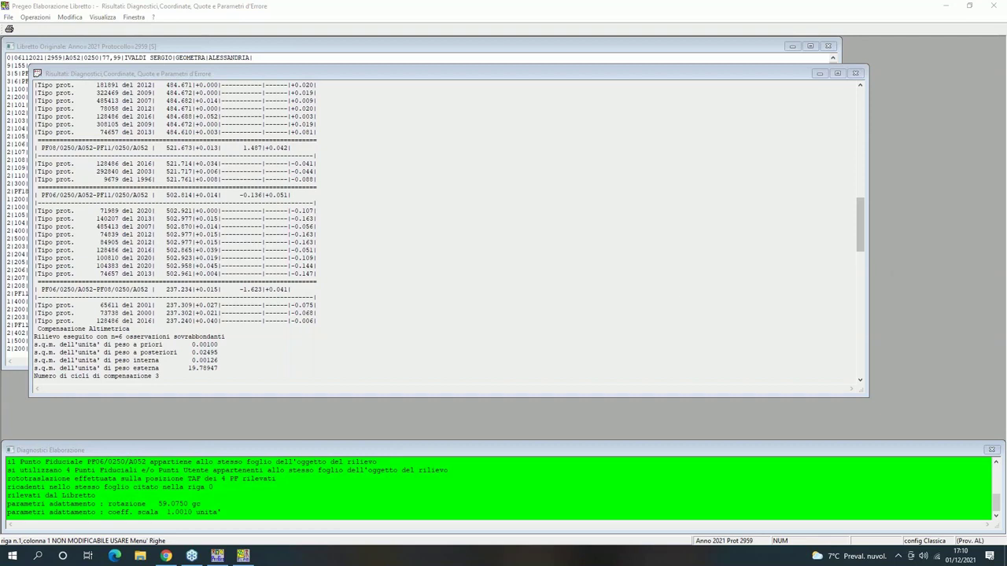
# Step: Scroll to the end of the results, then back up to the Dislivelli and CONTROLLO DELLE POLIGONALI TOPOGRAFICHE section
pyautogui.scroll(-4, 682, 291)
pyautogui.scroll(-20, 682, 291)
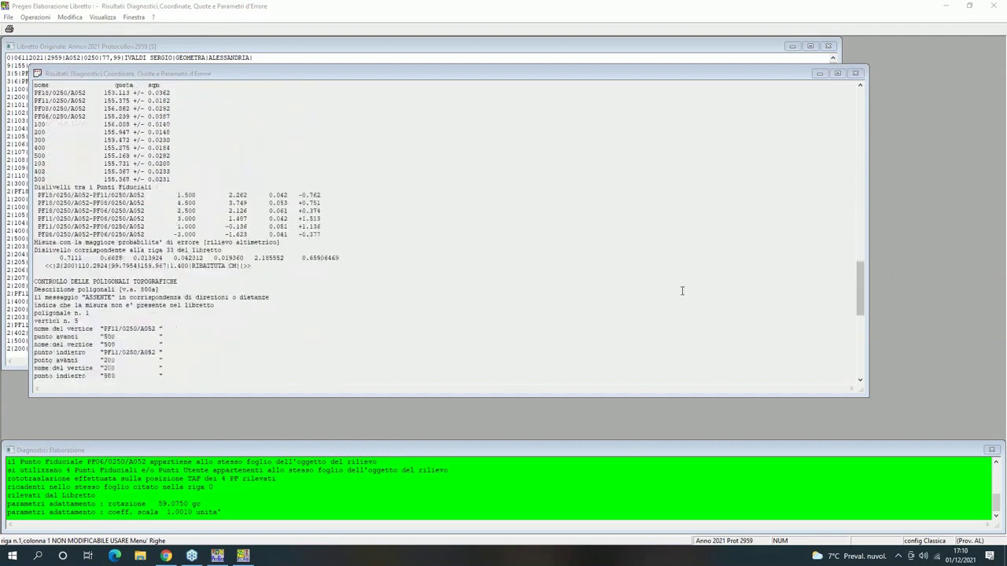
pyautogui.scroll(-6, 682, 291)
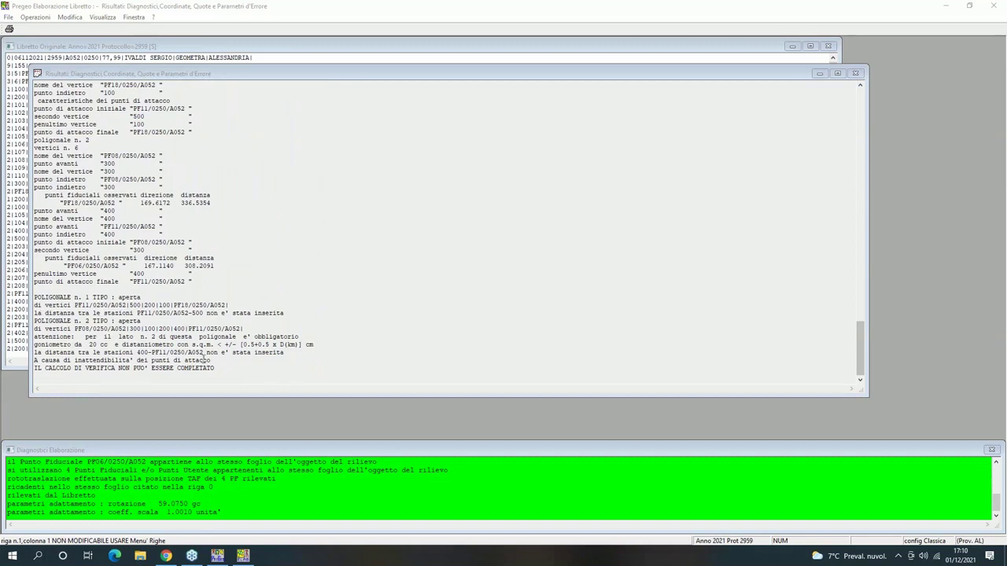
pyautogui.scroll(10, 207, 359)
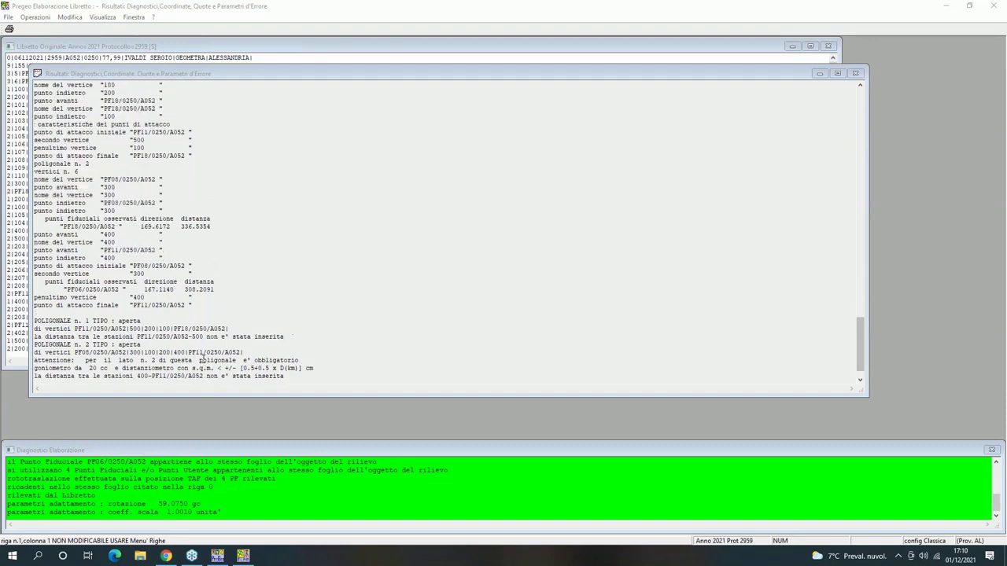
pyautogui.scroll(3, 786, 178)
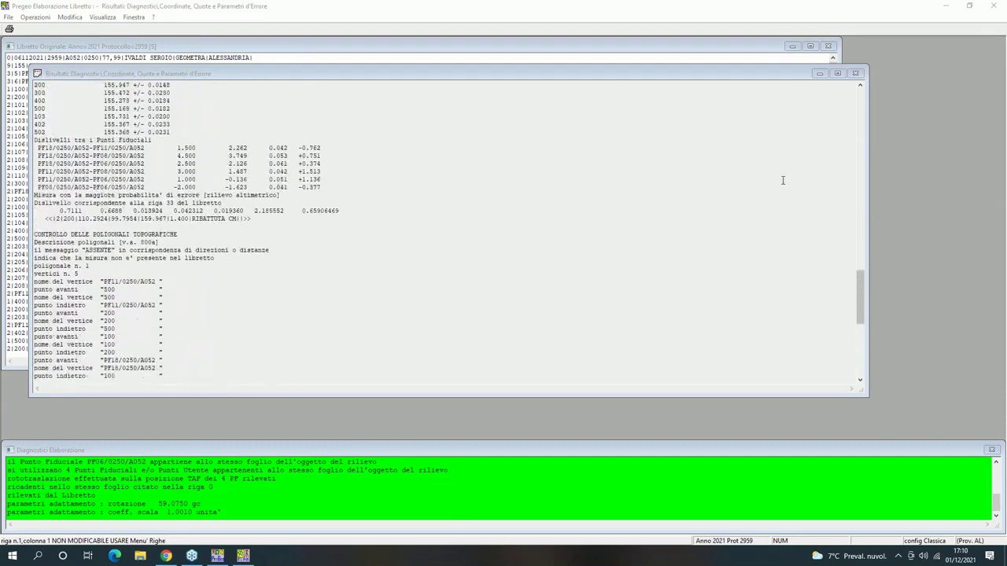
# Step: Bring the original booklet forward and start the interactive Allineamenti procedure plotting PF06, PF08, PF11, PF18
pyautogui.click(396, 59)
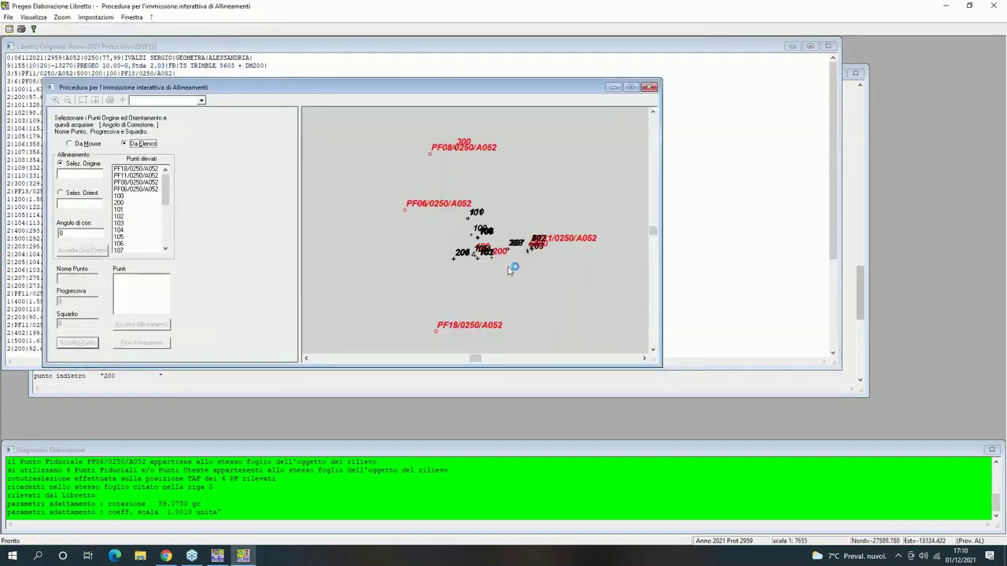
pyautogui.scroll(2, 502, 248)
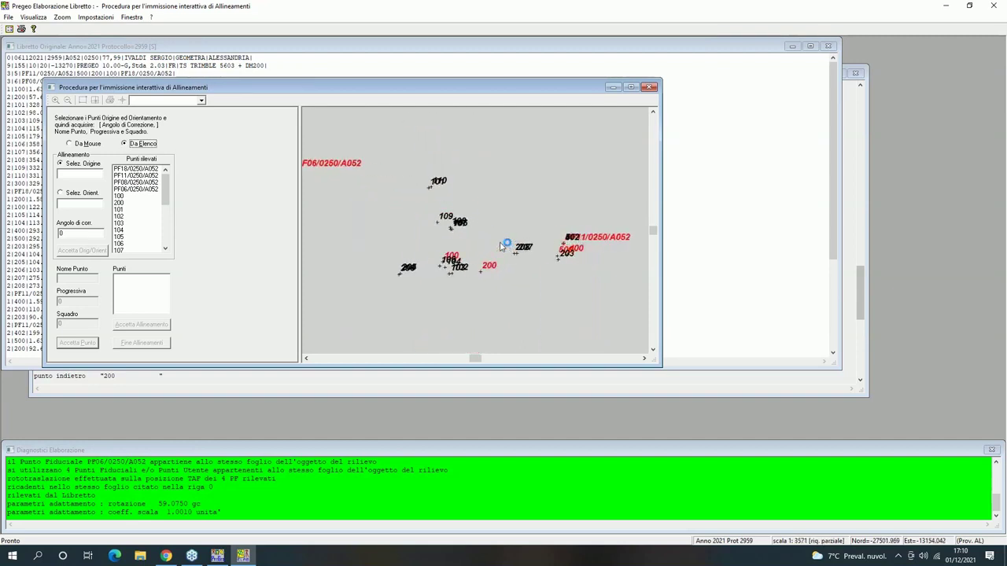
pyautogui.scroll(-1, 502, 247)
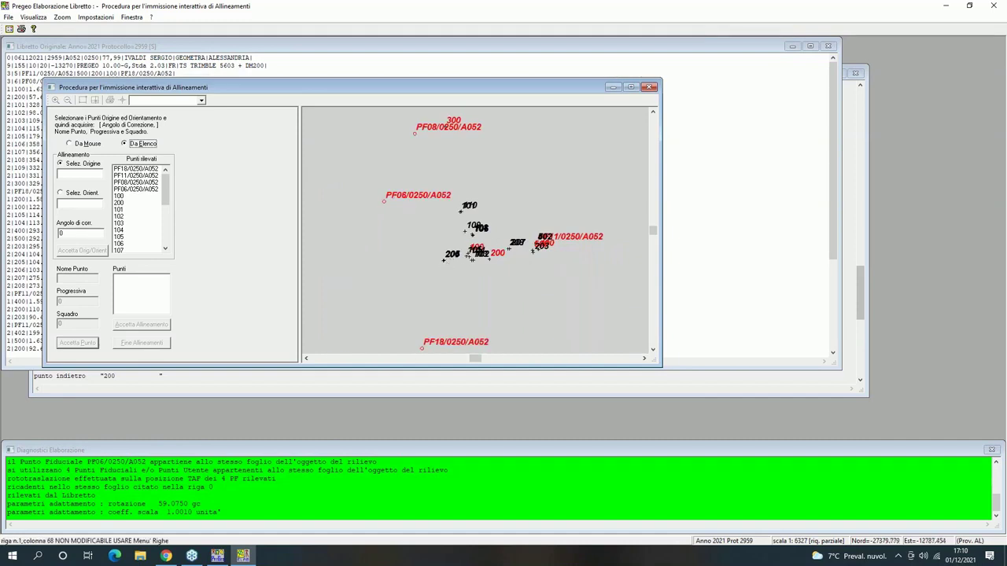
pyautogui.click(866, 273)
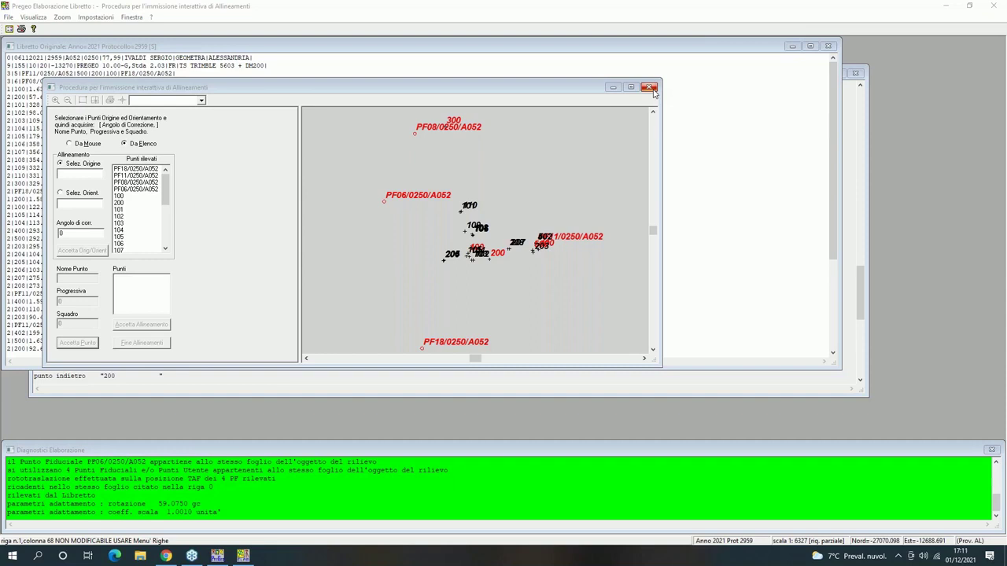
# Step: Close the Allineamenti dialog and Elaborazione Libretto window, then reopen processing of booklet 2021/2959
pyautogui.click(651, 87)
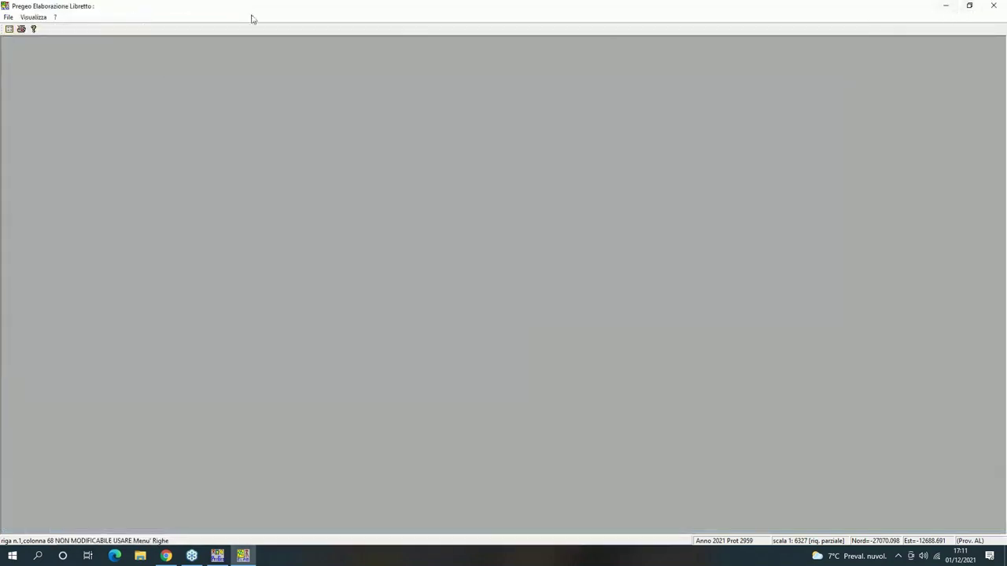
pyautogui.click(993, 5)
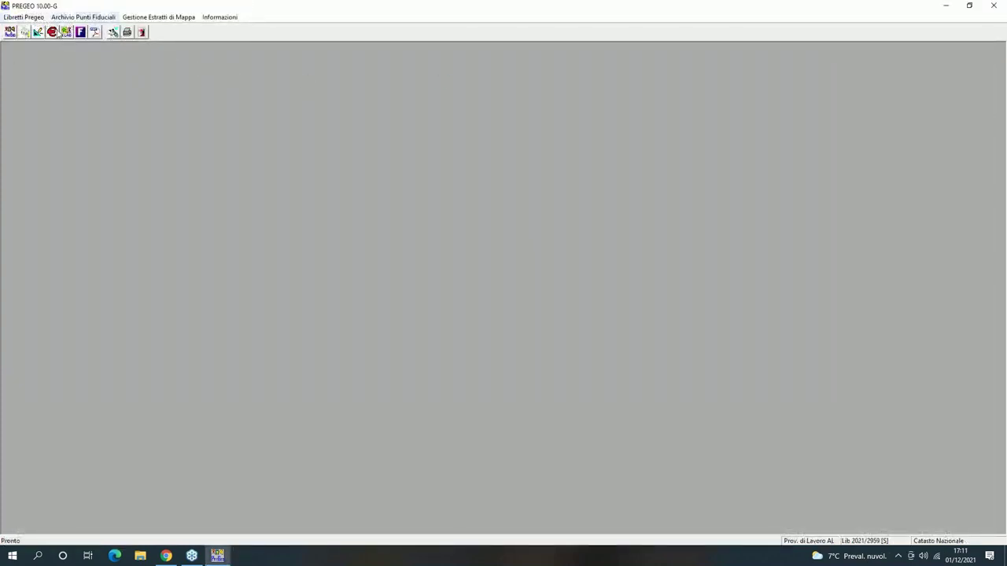
pyautogui.click(66, 32)
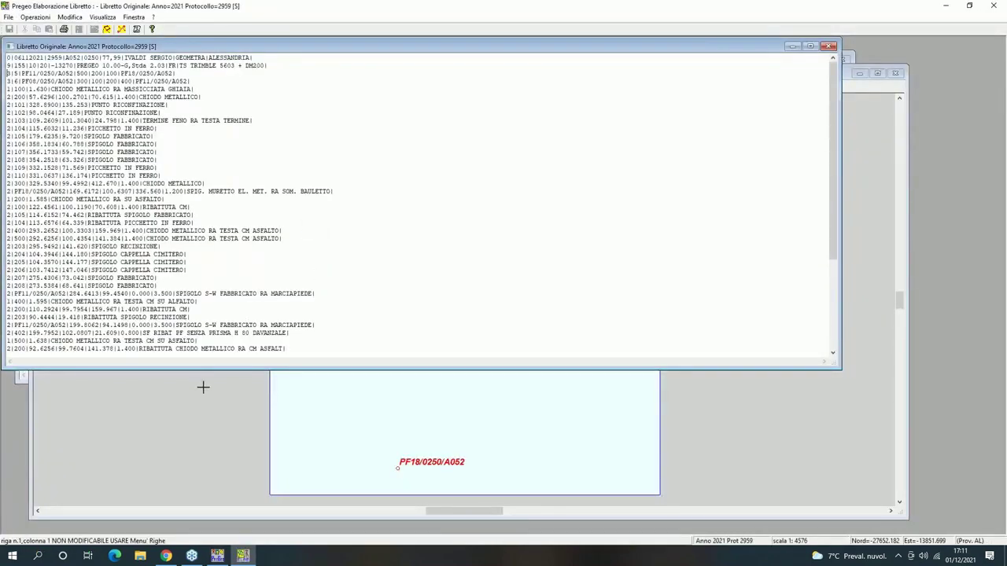
# Step: Scroll through the Risultati polygon control section, then bring up the Pregeo_rischi_sui_risultati.pdf guide in PDF Architect
pyautogui.click(24, 379)
pyautogui.scroll(-20, 342, 294)
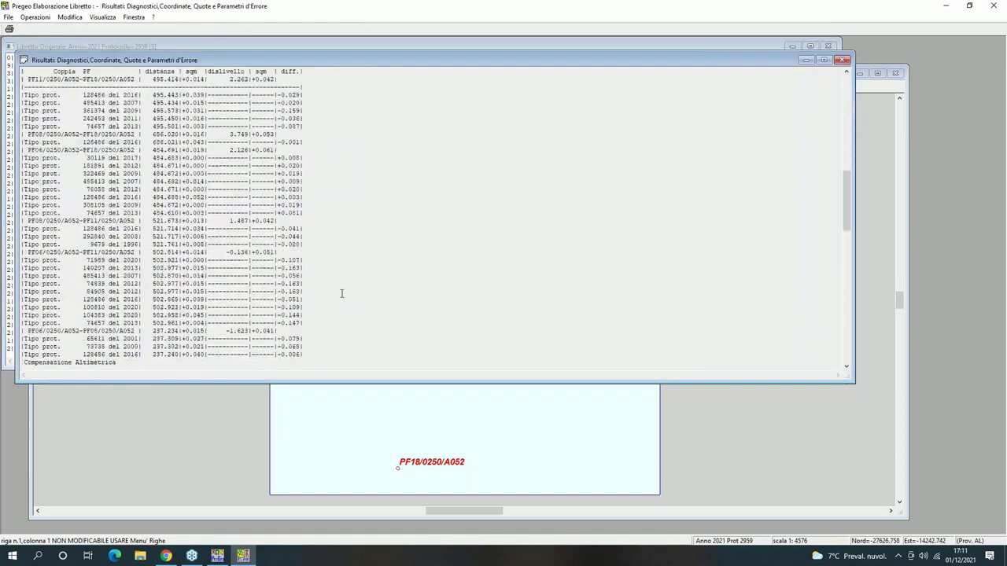
pyautogui.scroll(-9, 341, 294)
pyautogui.scroll(-7, 342, 293)
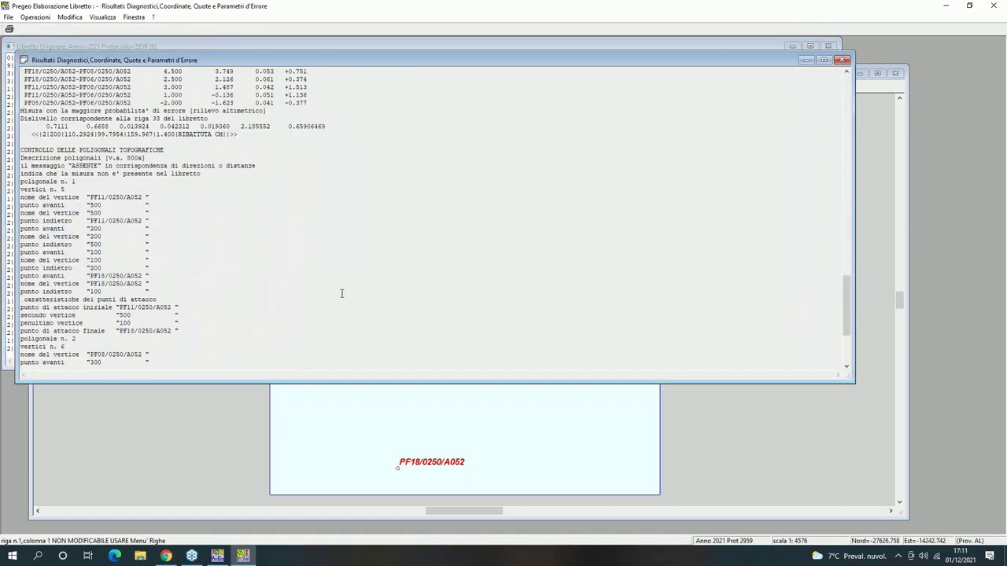
pyautogui.scroll(-5, 341, 293)
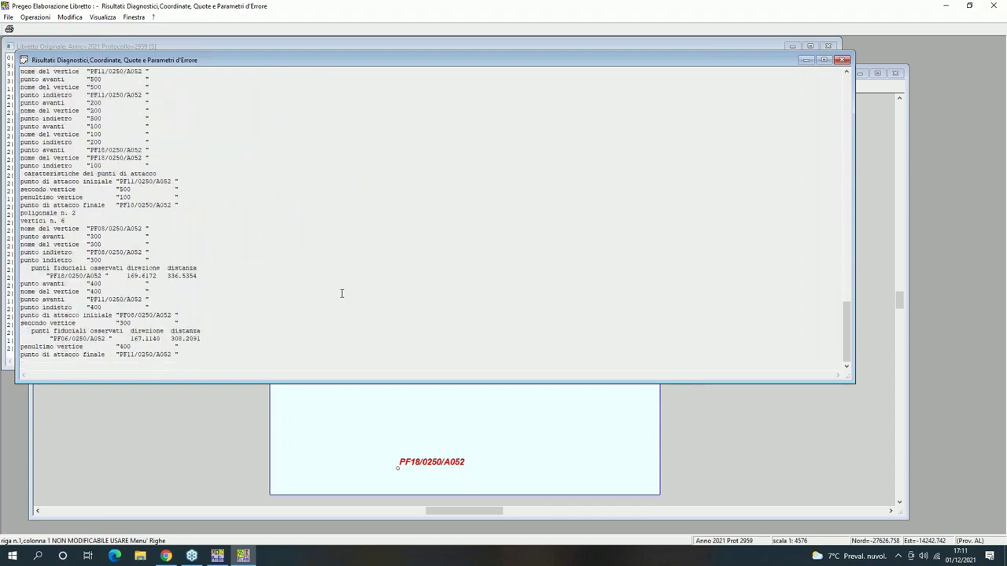
pyautogui.scroll(1, 342, 294)
pyautogui.scroll(4, 341, 294)
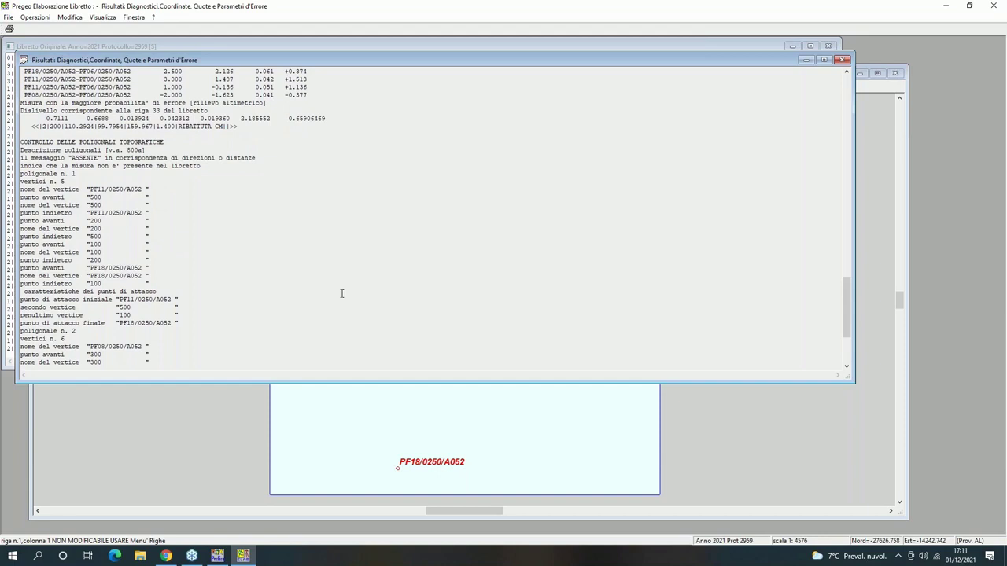
pyautogui.scroll(2, 342, 293)
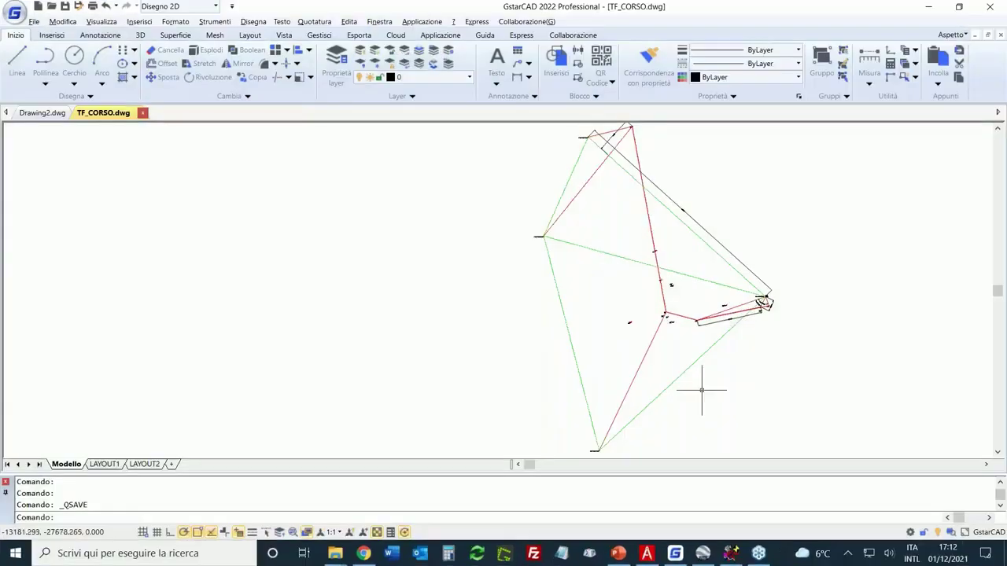
pyautogui.click(647, 554)
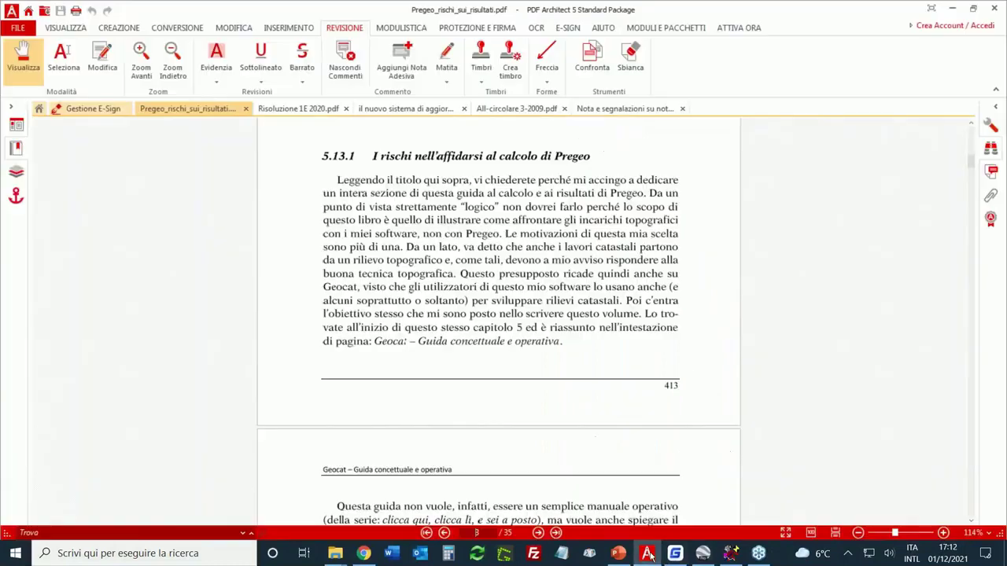
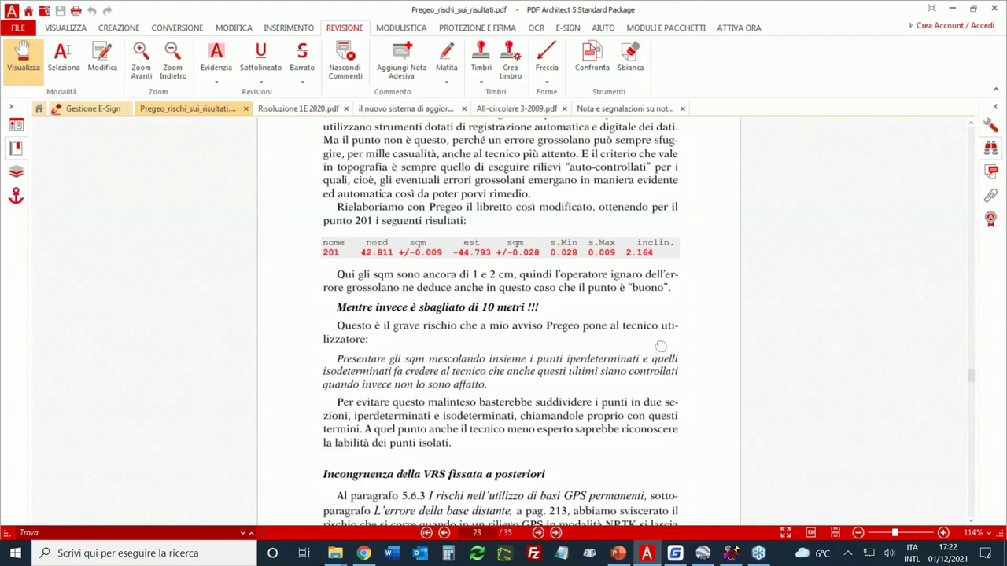
# Step: Scroll down through the Pregeo_rischi_sui_risultati.pdf article in PDF Architect 5
pyautogui.scroll(-1, 660, 346)
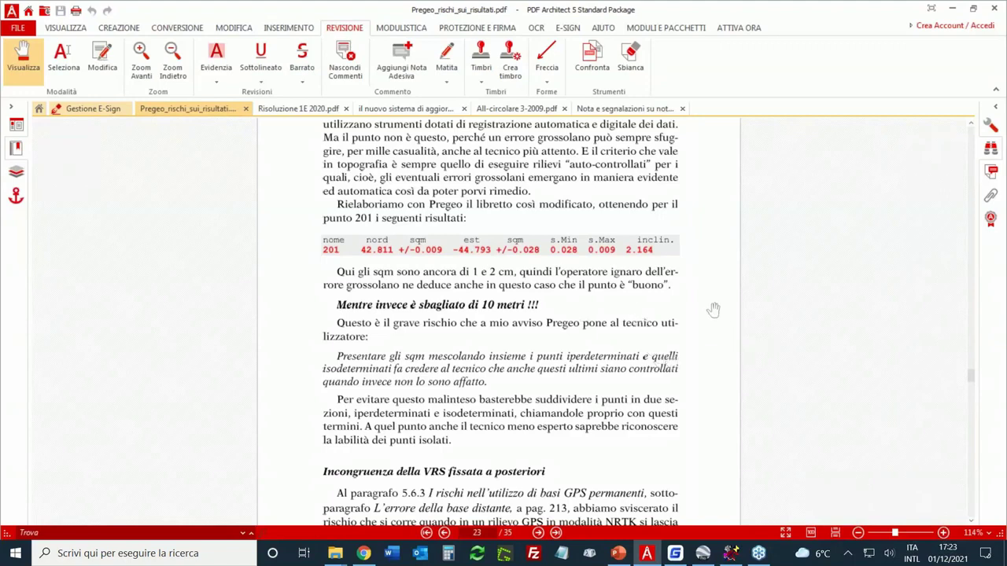
pyautogui.scroll(-1, 705, 322)
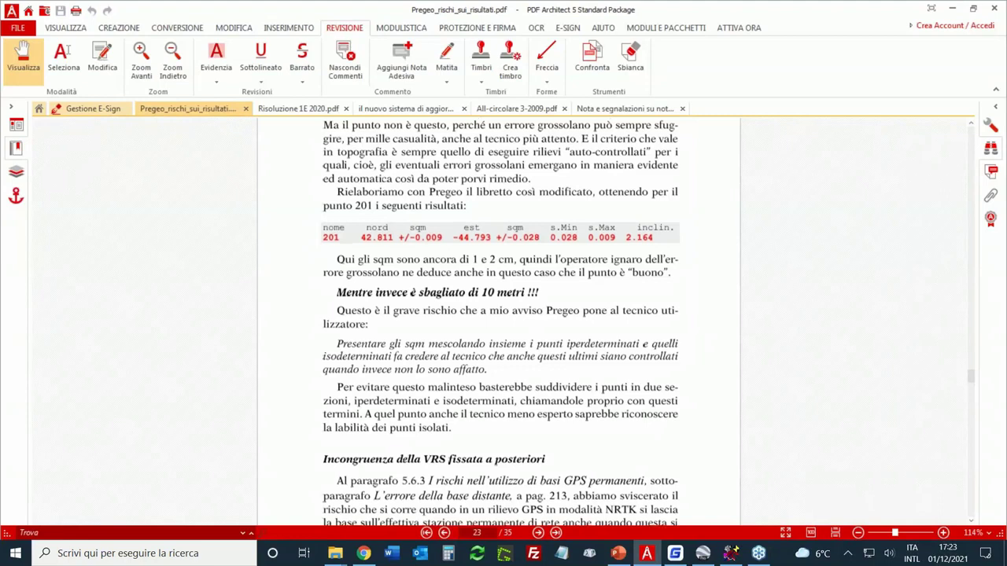
pyautogui.scroll(-1, 699, 346)
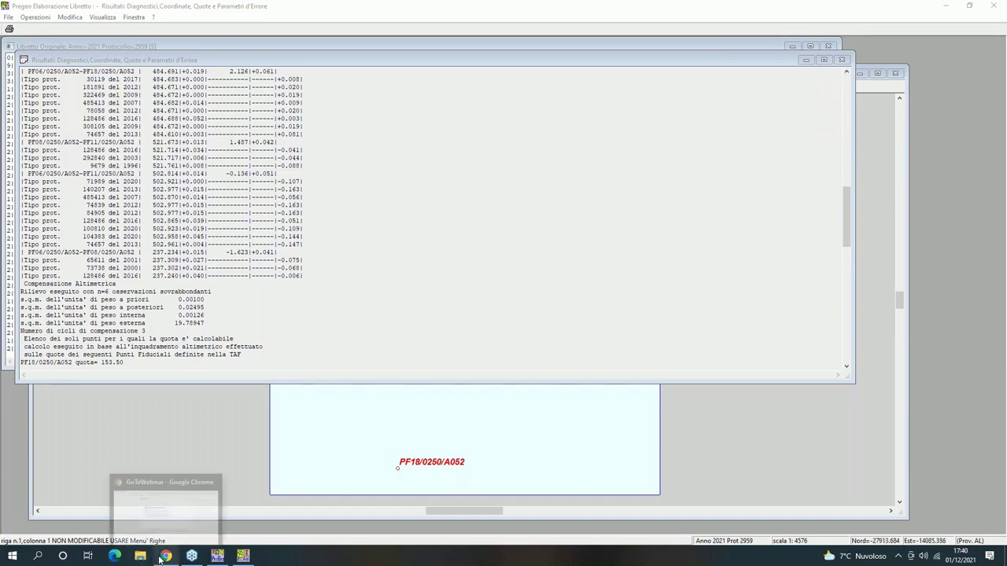
# Step: Start a new Libero Mail message to a suggested recipient with subject 'video'
pyautogui.click(165, 510)
pyautogui.click(65, 10)
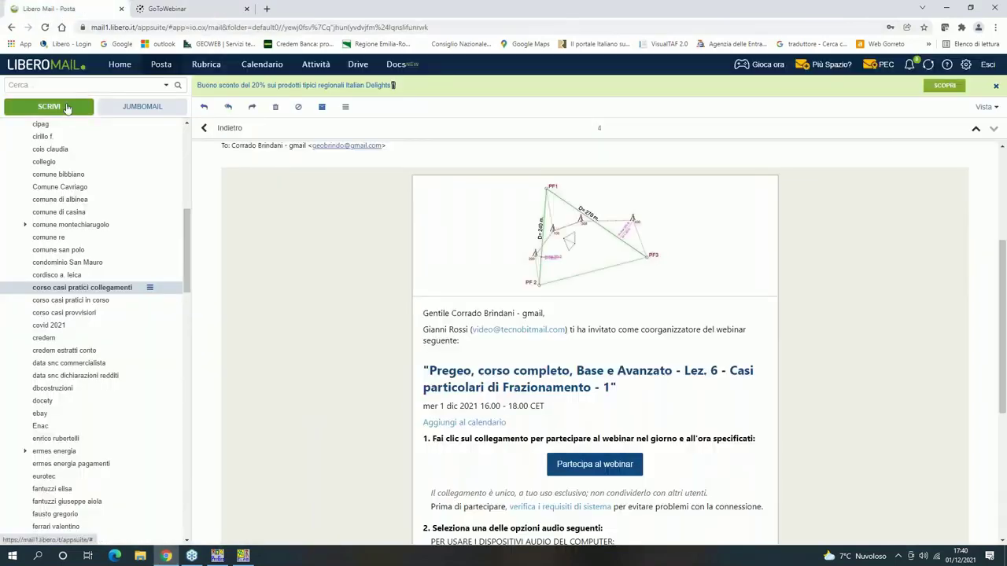
pyautogui.click(67, 109)
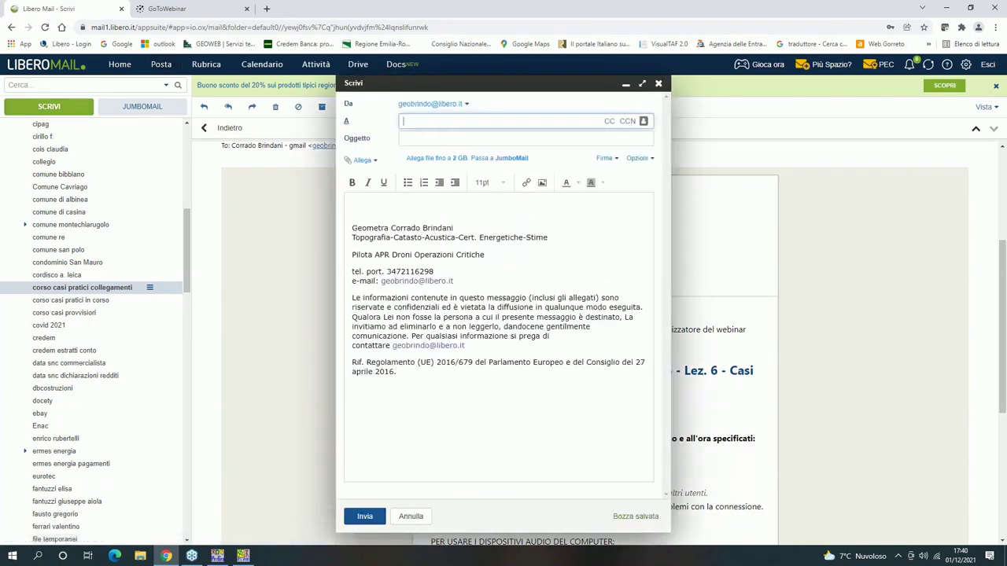
pyautogui.write('gianni')
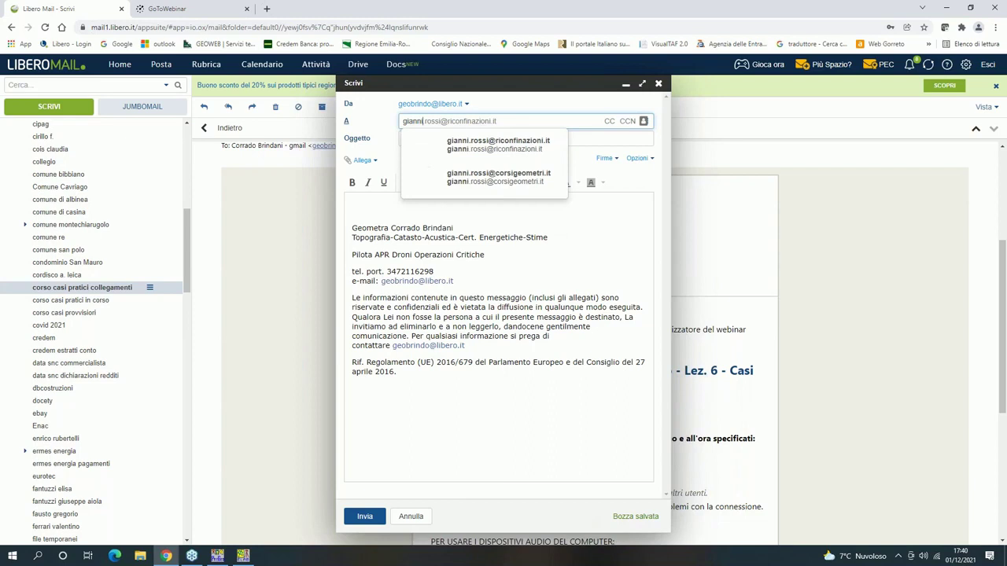
pyautogui.click(485, 174)
pyautogui.click(441, 139)
pyautogui.write('vi')
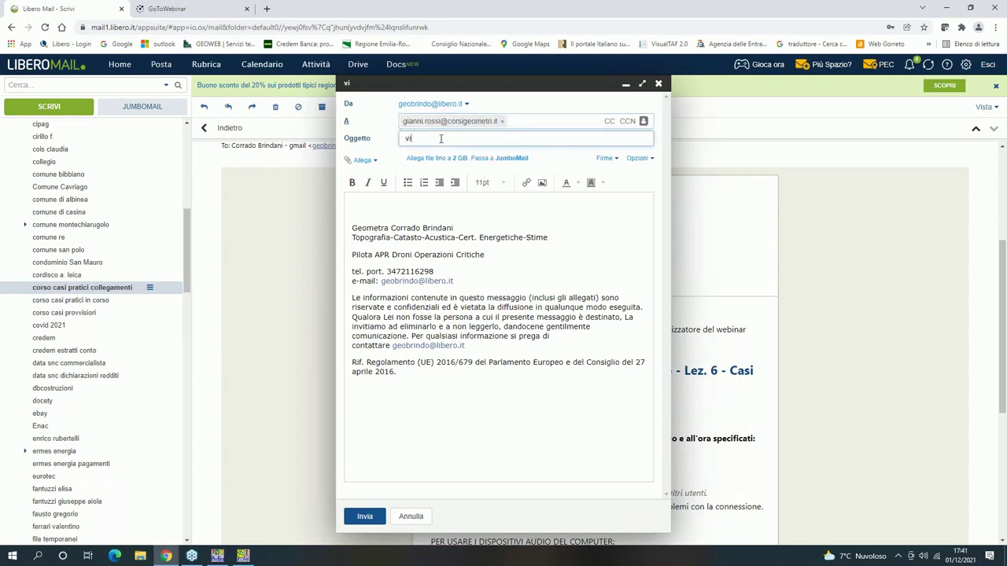
pyautogui.write('deo')
# Step: Browse Desktop > corsi-vari > corsi-Pregeo > corso lav catastali 2016-17 for an attachment, then cancel
pyautogui.click(362, 160)
pyautogui.click(371, 175)
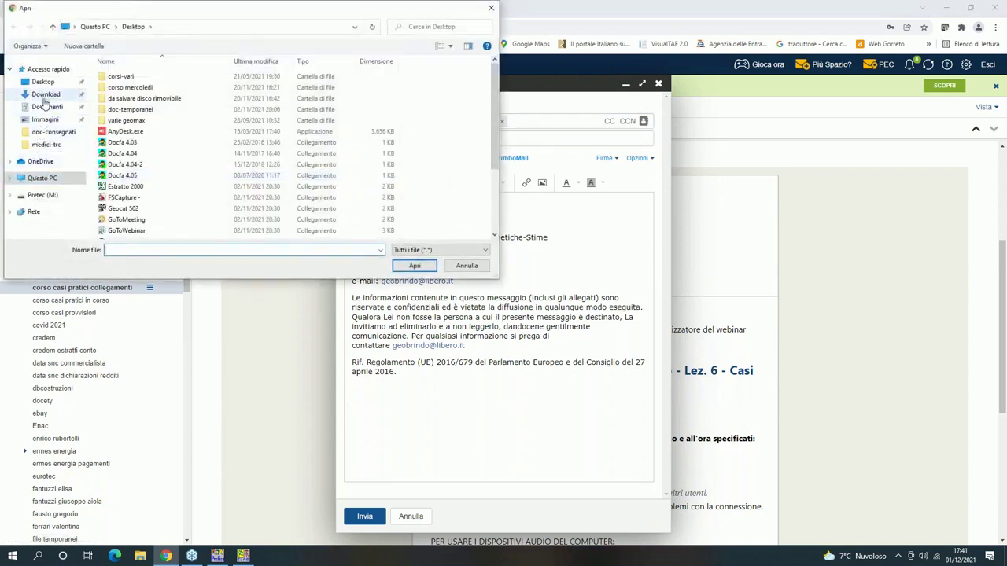
pyautogui.click(44, 83)
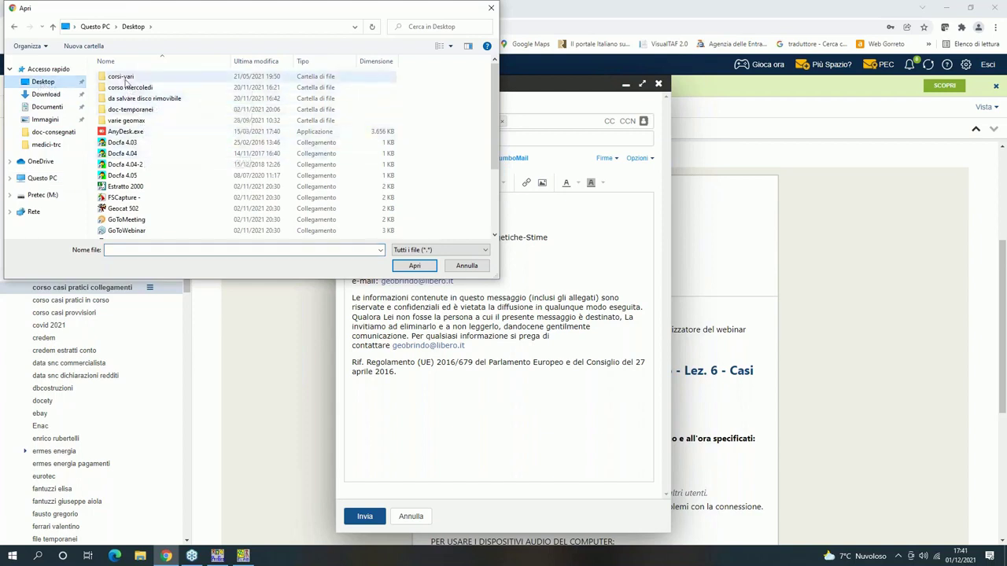
pyautogui.doubleClick(126, 79)
pyautogui.doubleClick(131, 88)
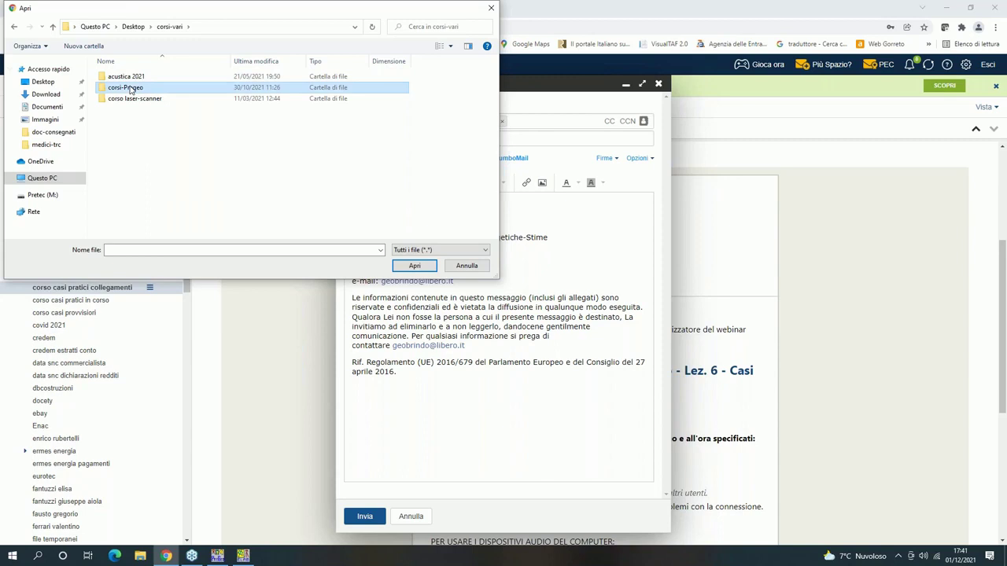
pyautogui.doubleClick(131, 88)
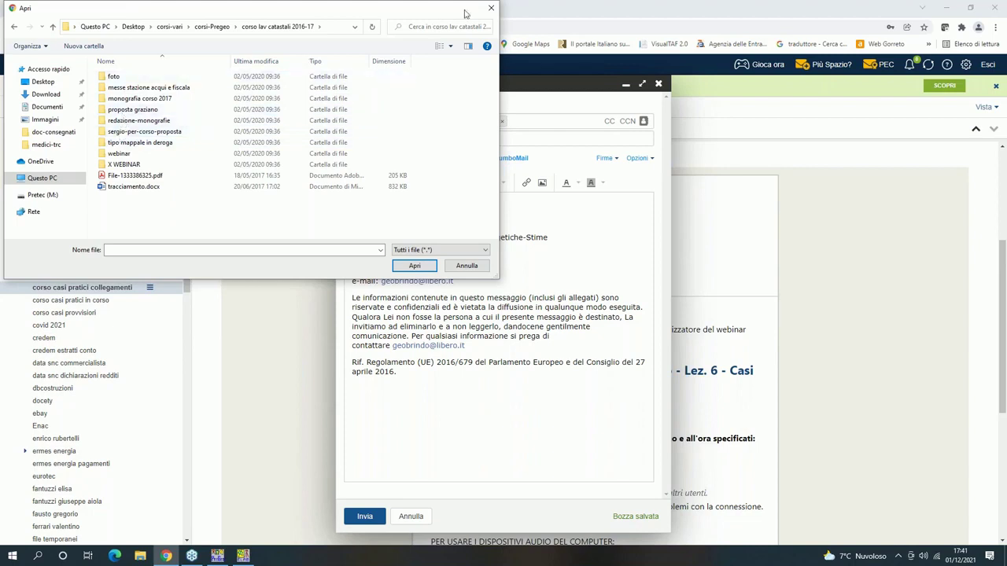
pyautogui.click(491, 8)
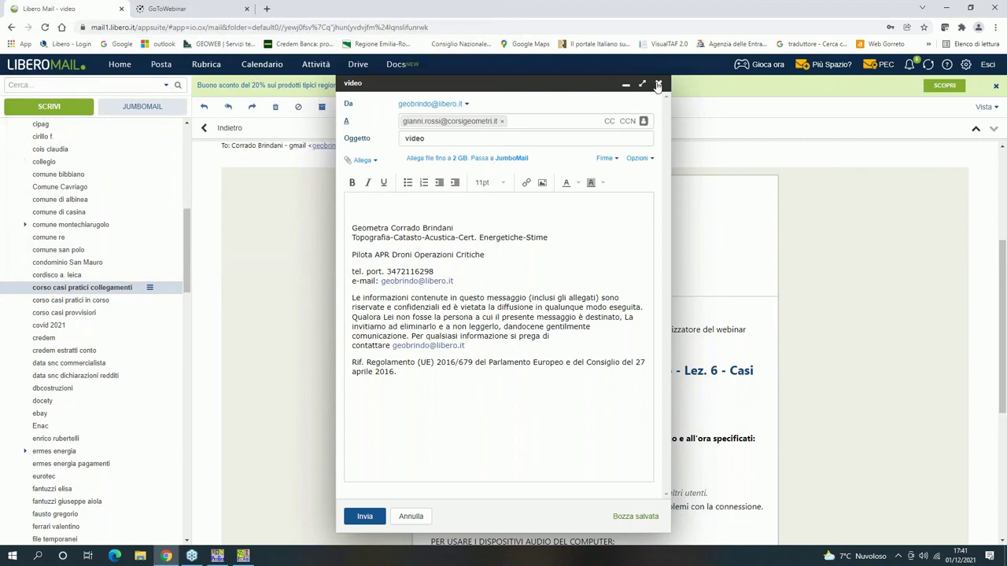
# Step: Discard the draft message and return to the Pregeo processing results window
pyautogui.click(658, 84)
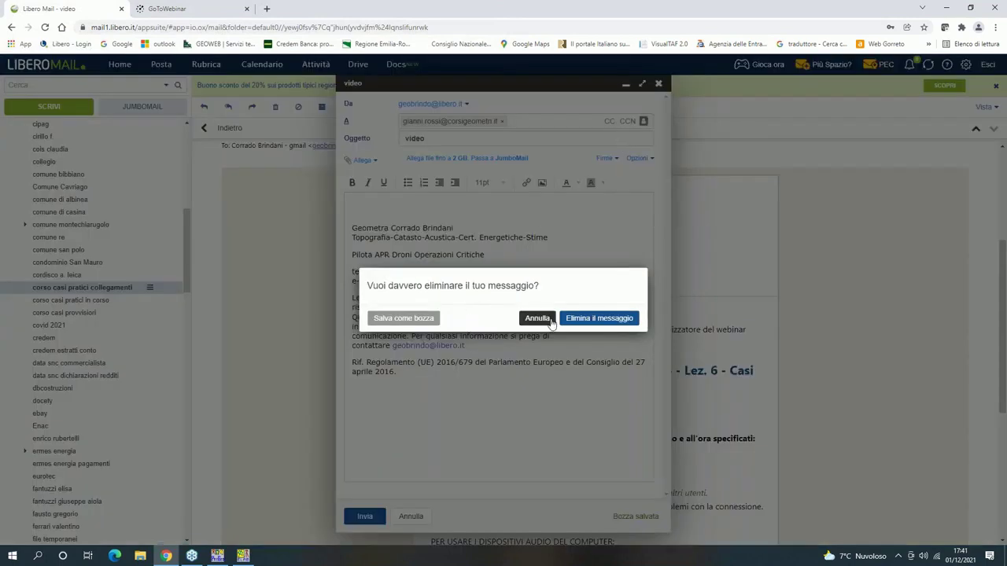
pyautogui.click(578, 318)
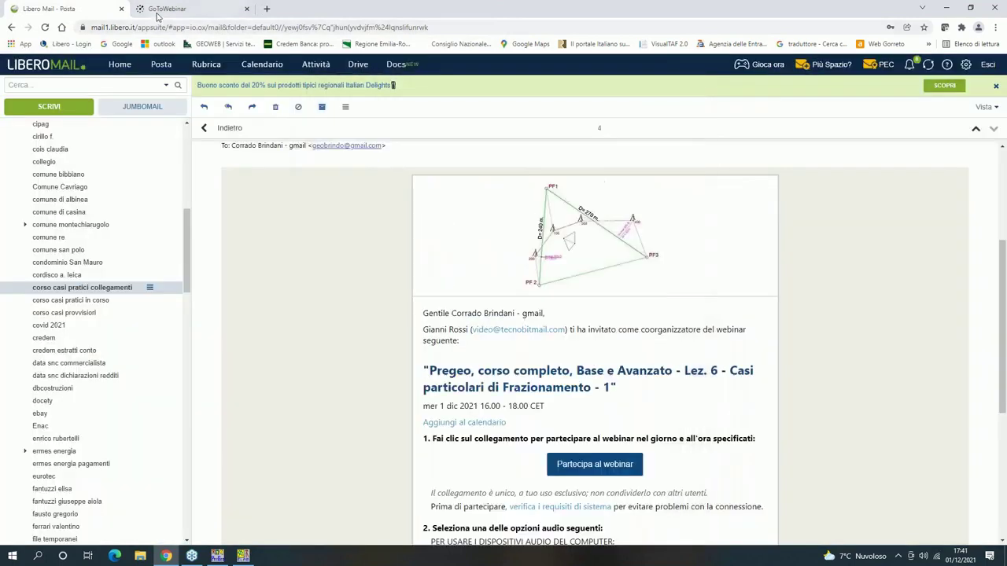
pyautogui.click(161, 9)
pyautogui.click(224, 556)
pyautogui.click(243, 556)
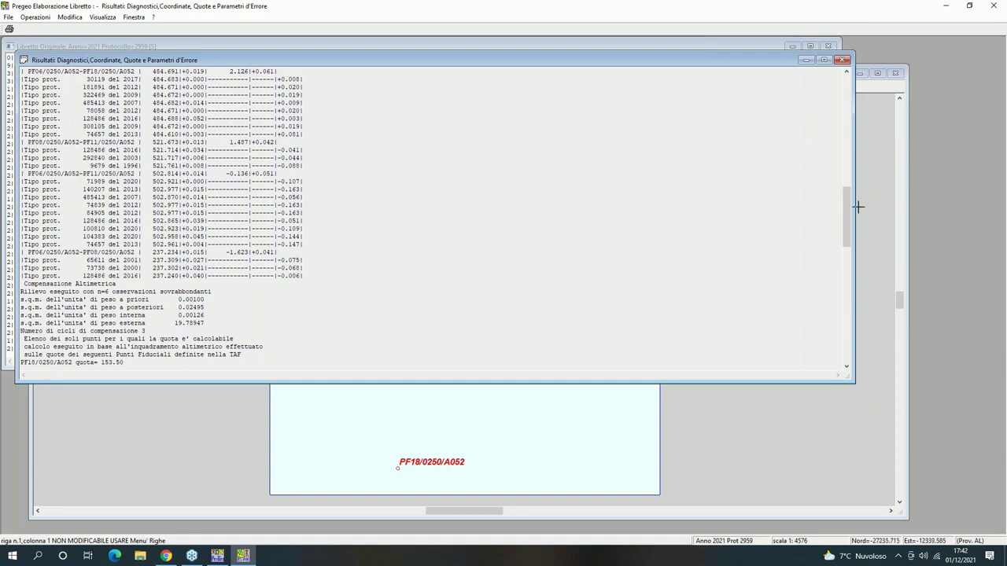
# Step: Scroll the results down to Compensazione Altimetrica, showing point heights and benchmark differences
pyautogui.moveTo(848, 230); pyautogui.dragTo(843, 250)
# Step: Close the Risultati, Libretto Originale and Elaborazione Libretto windows, returning to the PREGEO main window
pyautogui.click(843, 61)
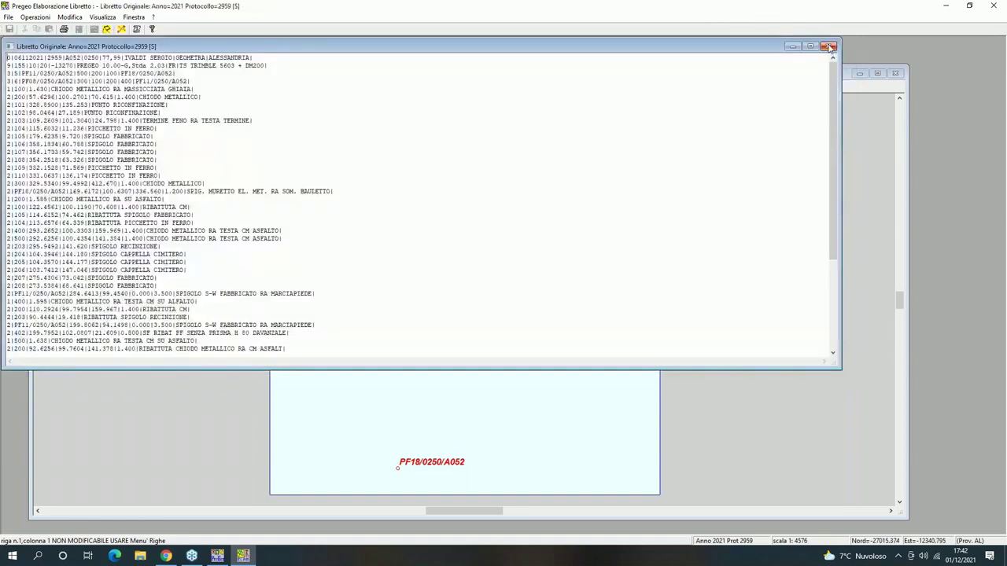
pyautogui.click(830, 47)
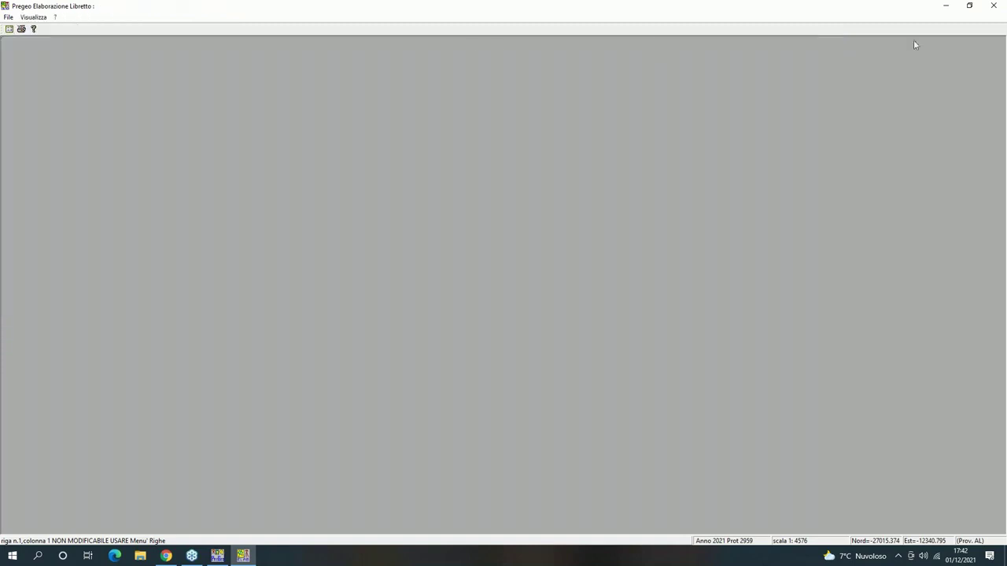
pyautogui.click(993, 7)
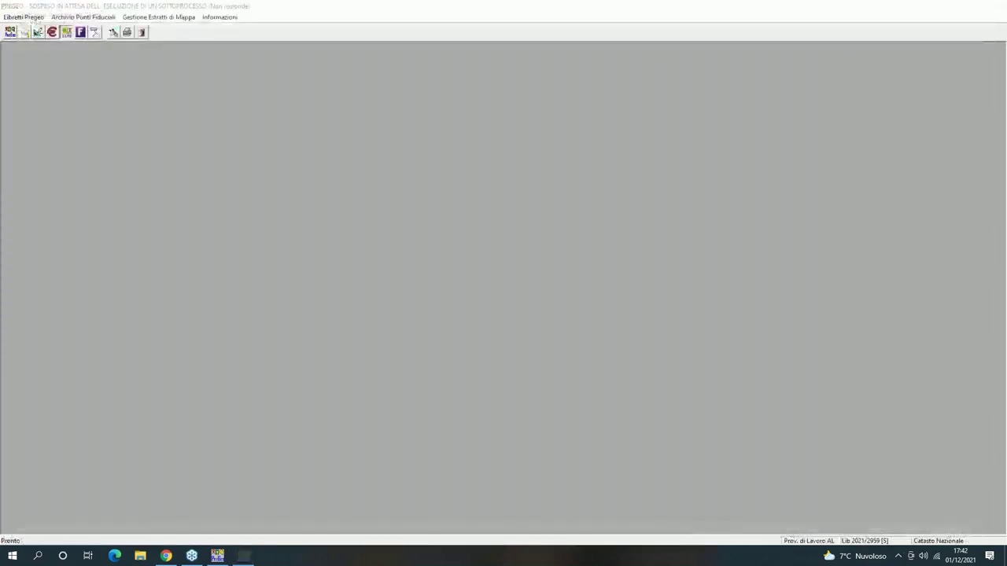
pyautogui.hotkey('alt', 'Tab')
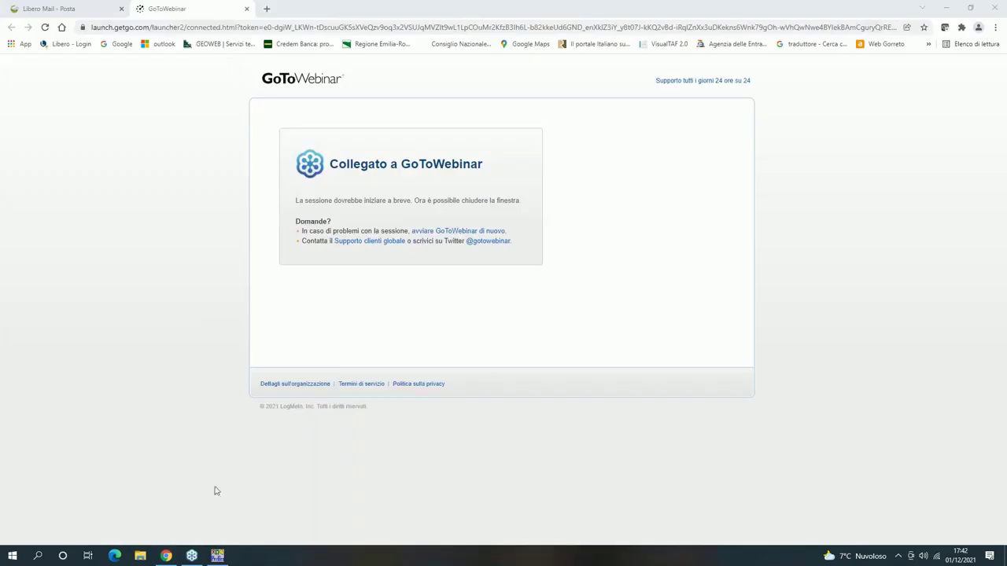
pyautogui.click(217, 555)
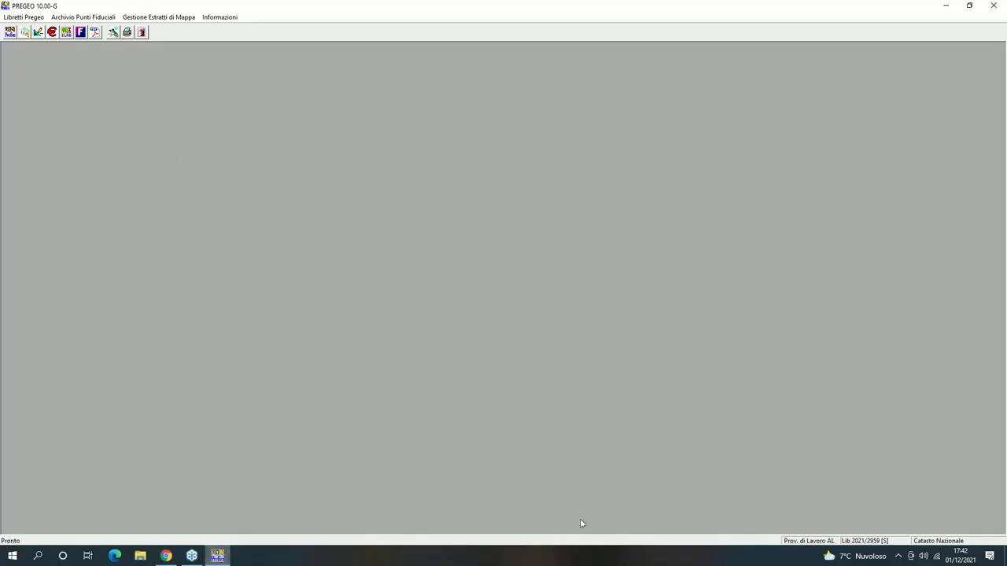
pyautogui.click(145, 19)
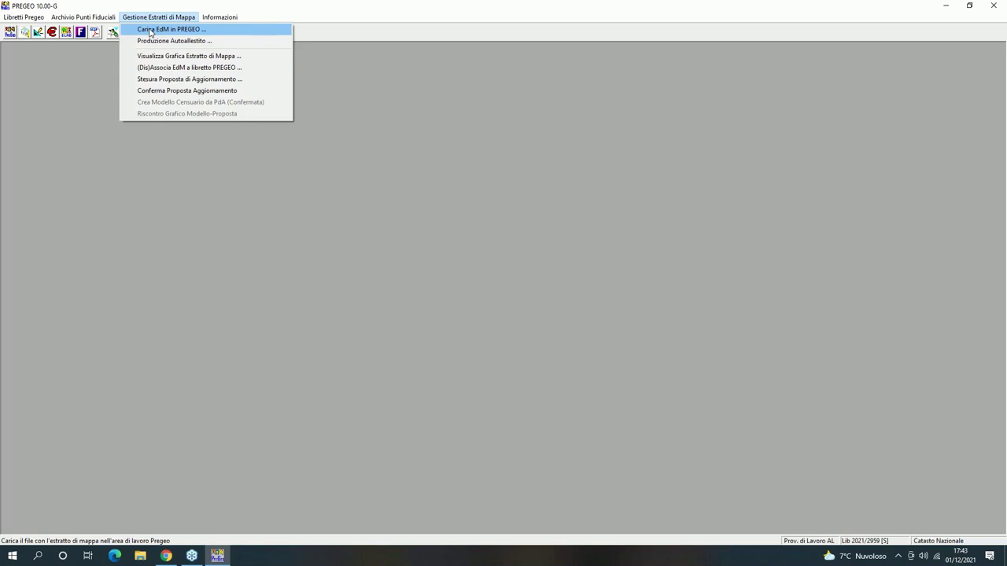
# Step: Open measurement booklet 2021/2959, exit it, and relaunch Elaborazione Libretto
pyautogui.click(43, 36)
pyautogui.click(40, 32)
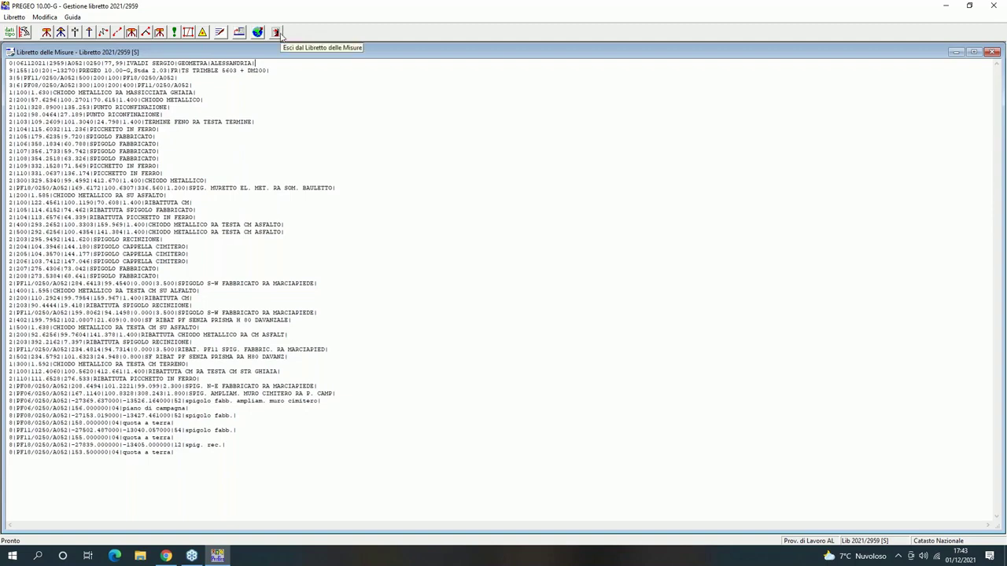
pyautogui.click(276, 32)
pyautogui.click(68, 33)
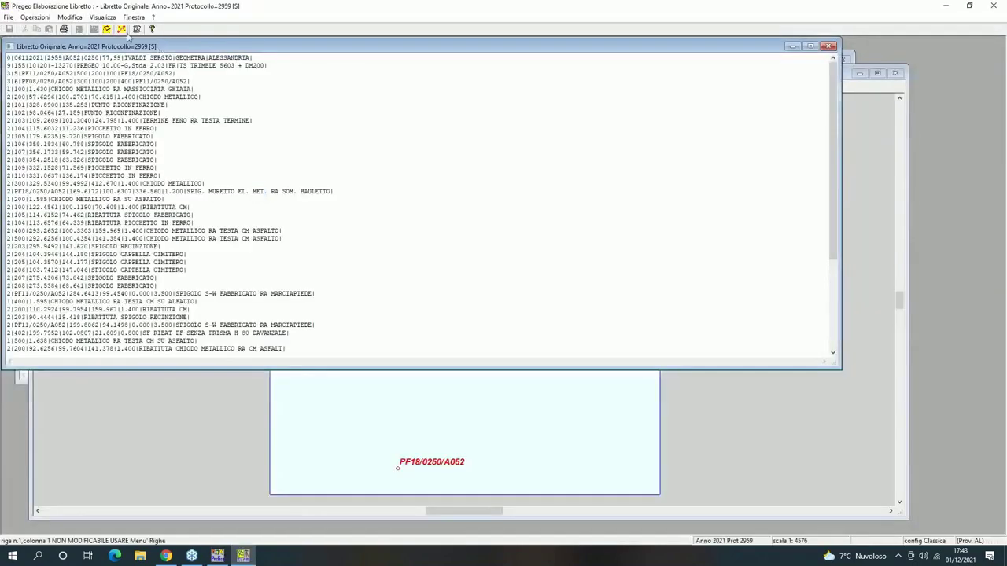
# Step: Open the interactive Allineamenti procedure and close it without adding any alignments
pyautogui.click(121, 30)
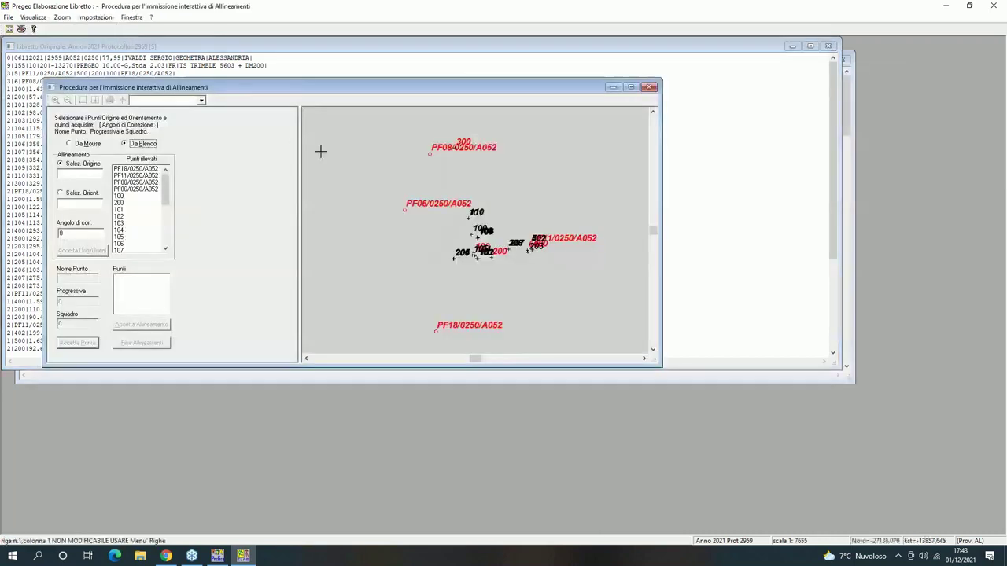
pyautogui.scroll(1, 462, 223)
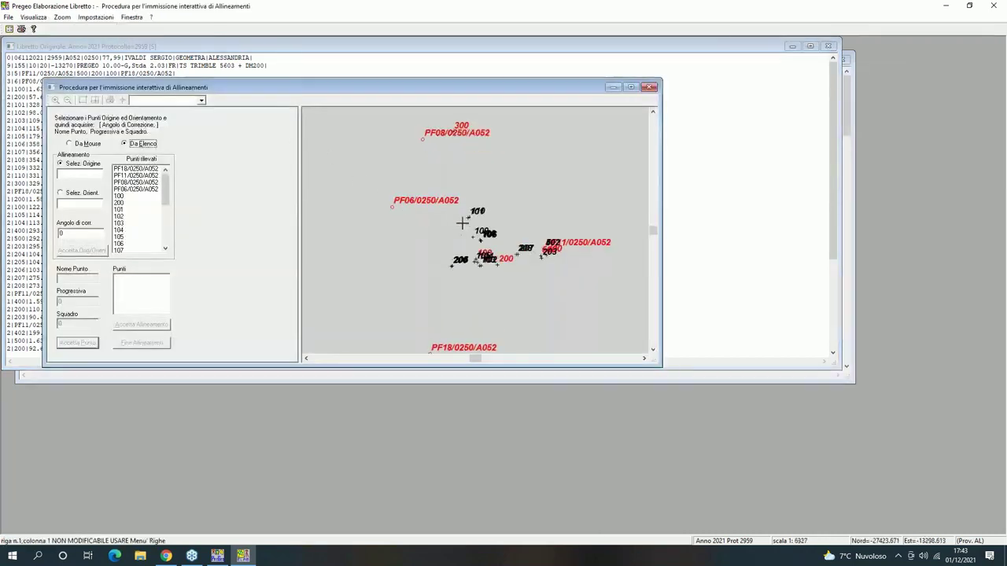
pyautogui.scroll(1, 462, 223)
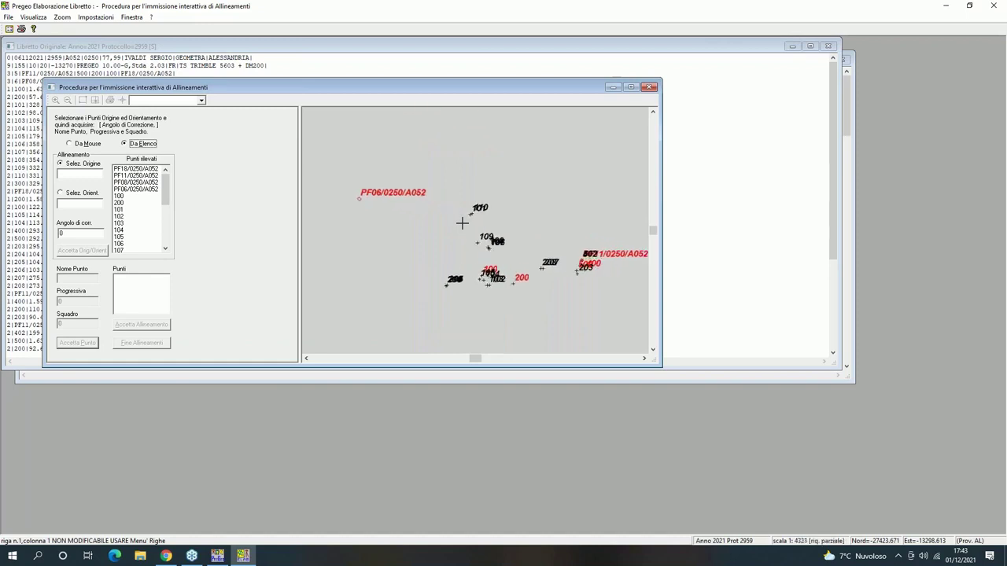
pyautogui.scroll(3, 486, 258)
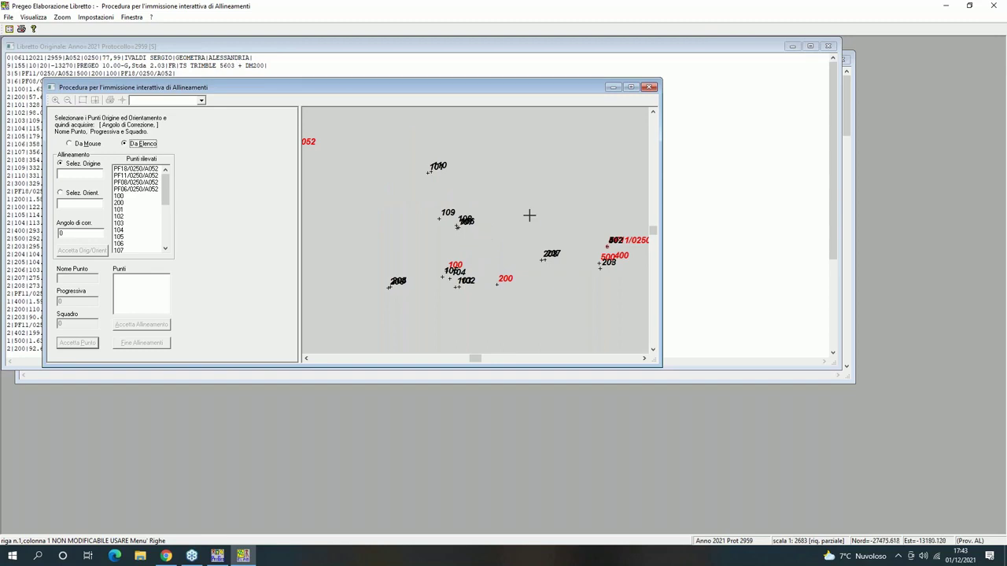
pyautogui.click(649, 86)
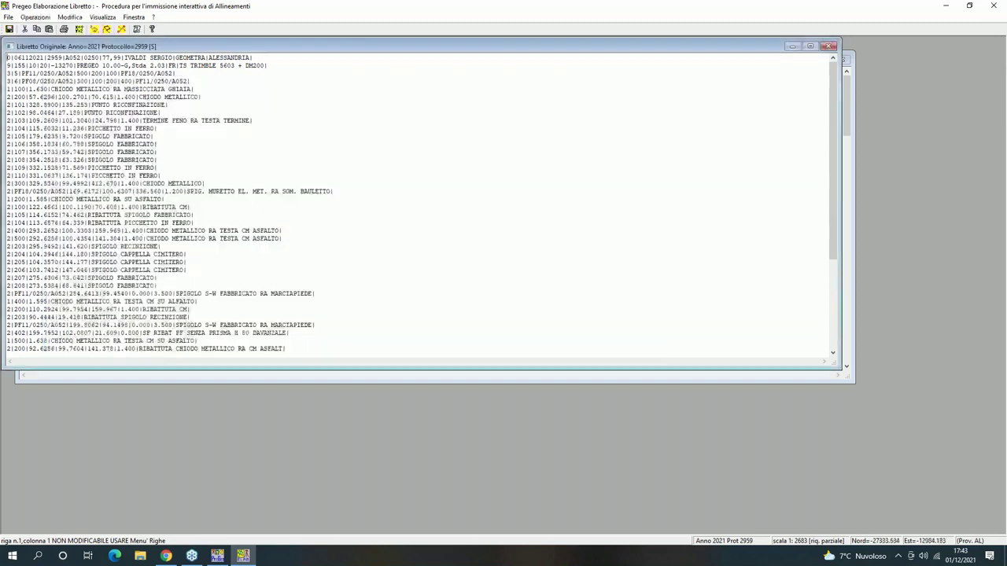
# Step: Start the Vettori procedure with Da Mouse vertex picking and red continuous lines
pyautogui.click(107, 29)
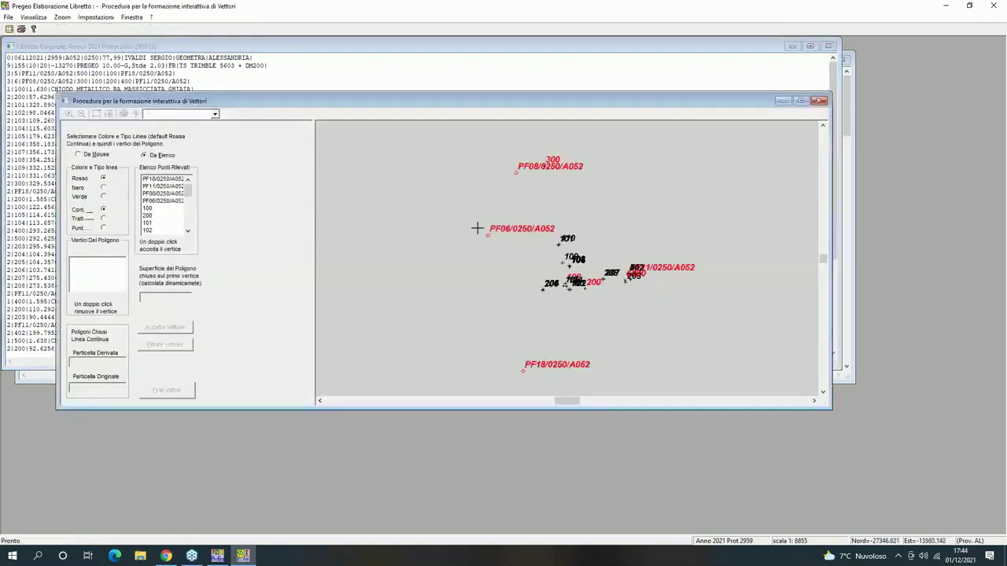
pyautogui.scroll(2, 618, 271)
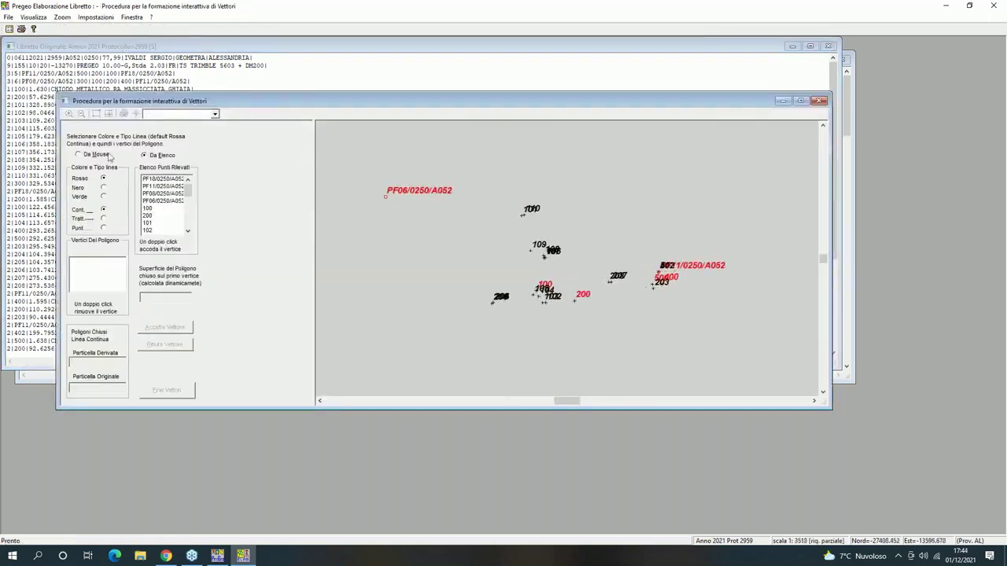
pyautogui.click(78, 156)
pyautogui.click(102, 179)
pyautogui.scroll(2, 555, 284)
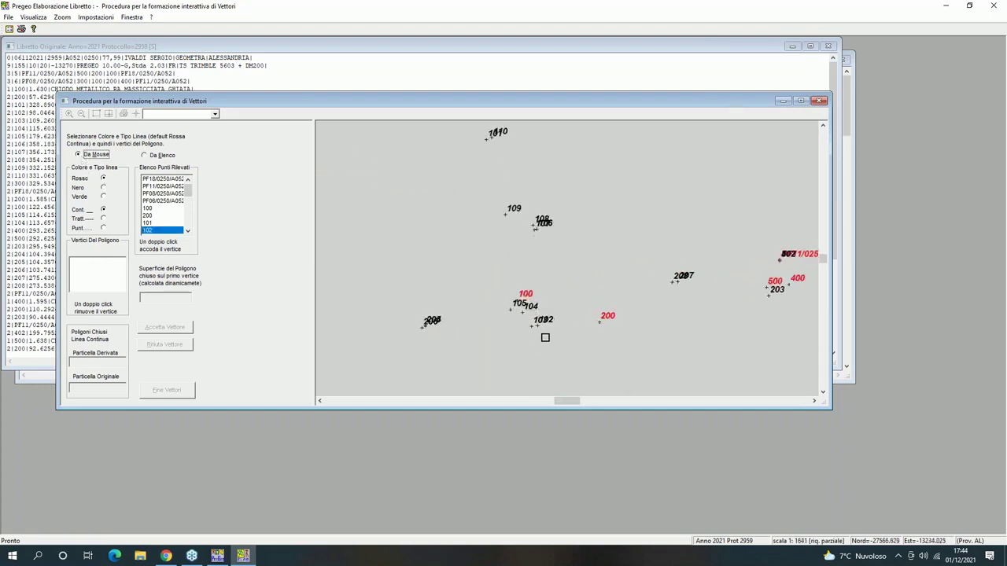
pyautogui.scroll(2, 540, 230)
pyautogui.scroll(-1, 539, 234)
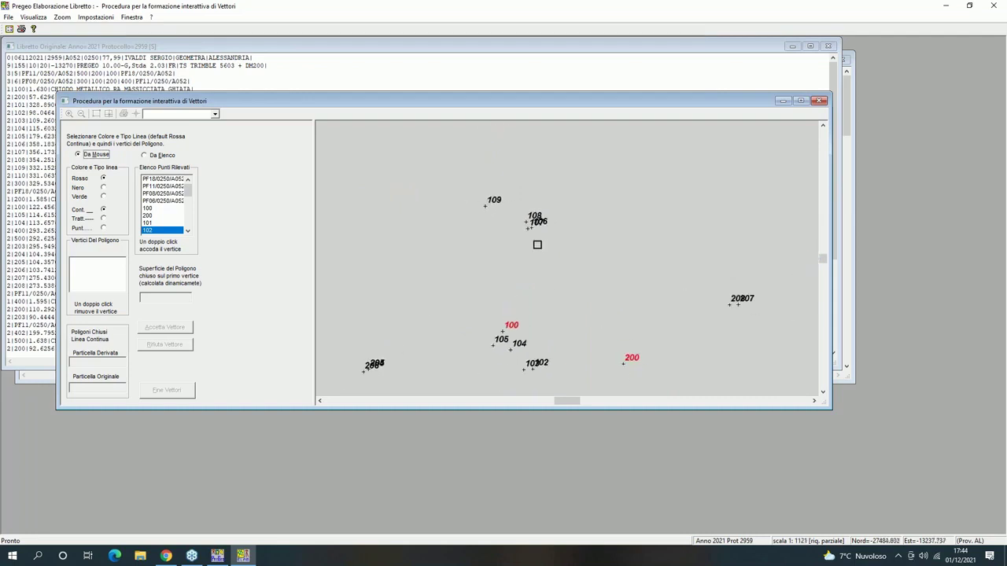
pyautogui.scroll(2, 508, 226)
pyautogui.scroll(1, 509, 226)
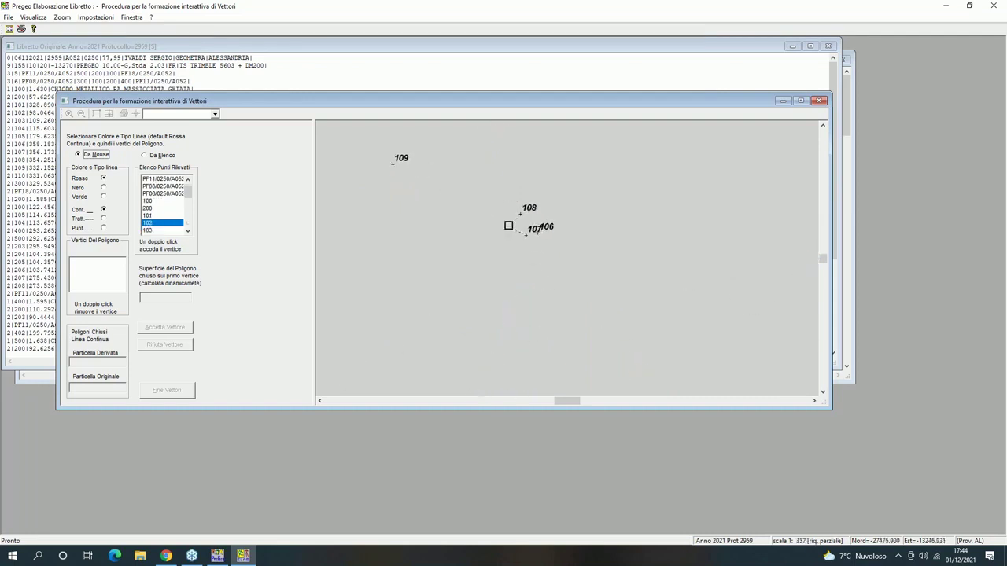
pyautogui.scroll(-4, 508, 226)
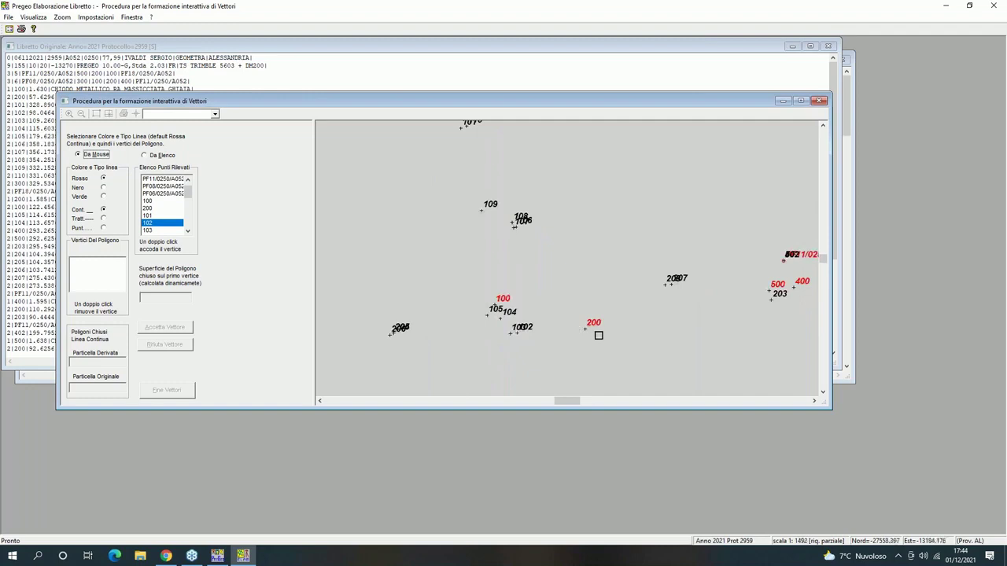
pyautogui.scroll(3, 517, 330)
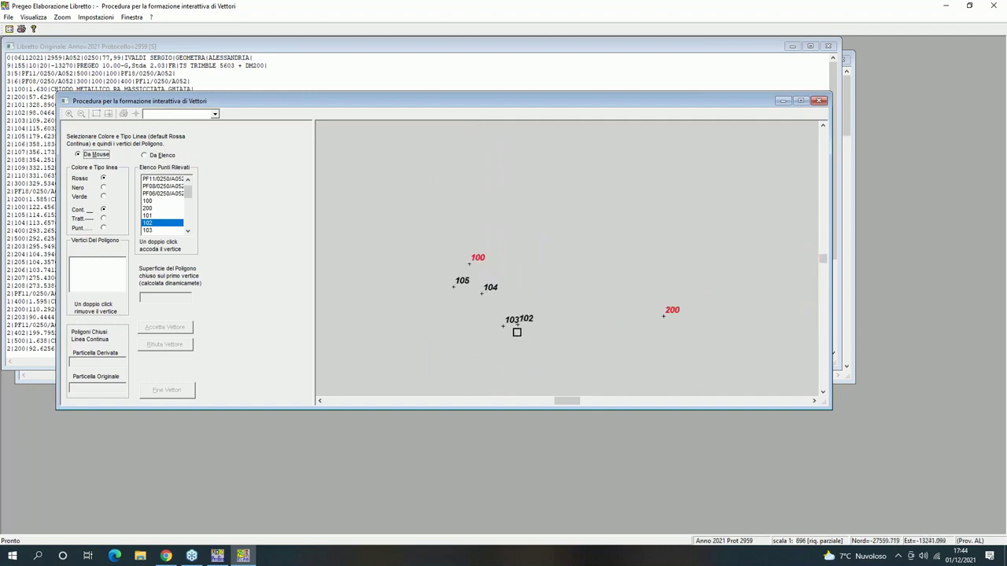
# Step: Draw the vector through points 103, 104, 109 and 110 and accept it
pyautogui.click(493, 326)
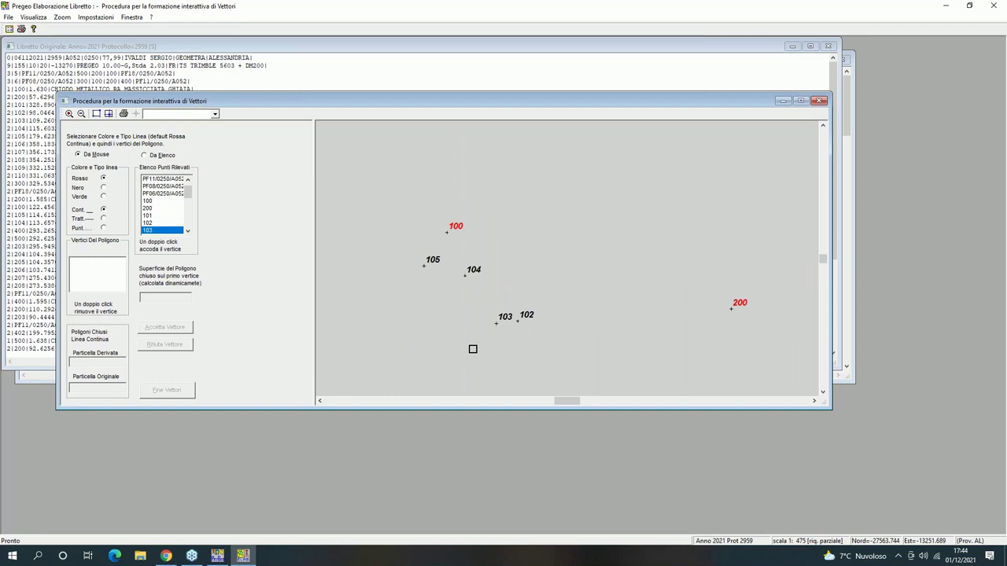
pyautogui.scroll(-1, 472, 348)
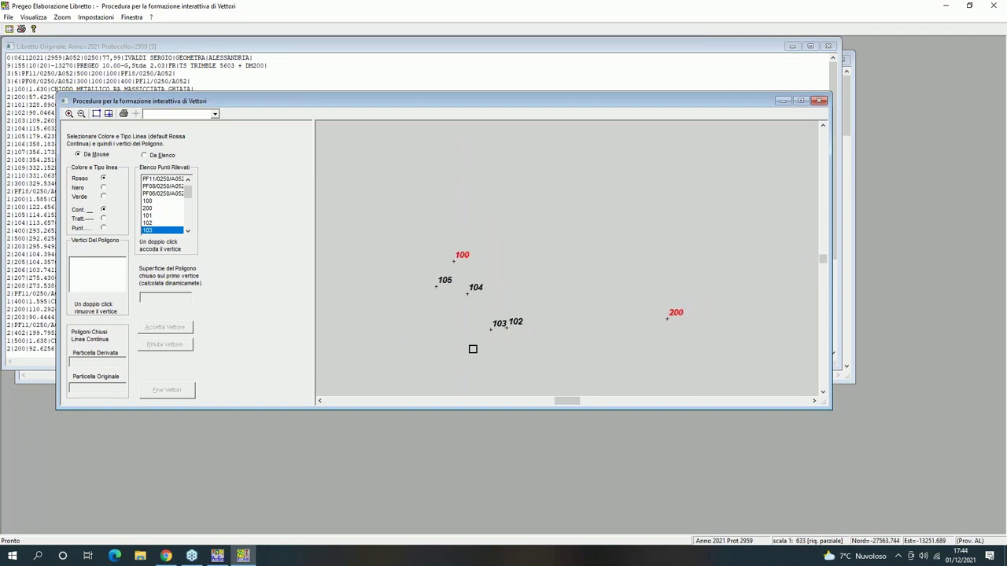
pyautogui.click(490, 330)
pyautogui.scroll(-1, 491, 319)
pyautogui.click(474, 296)
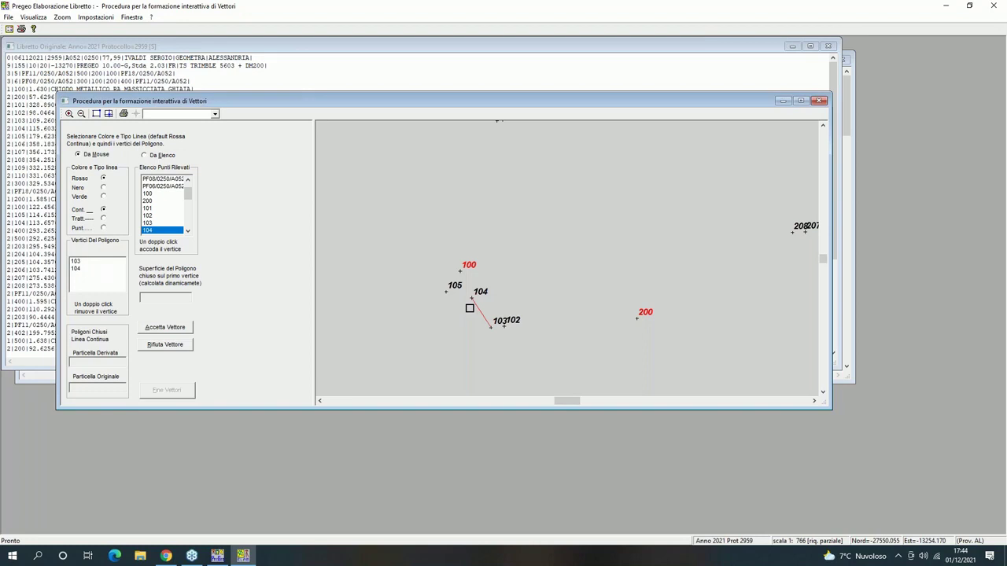
pyautogui.scroll(-1, 470, 308)
pyautogui.scroll(-1, 472, 299)
pyautogui.scroll(1, 443, 141)
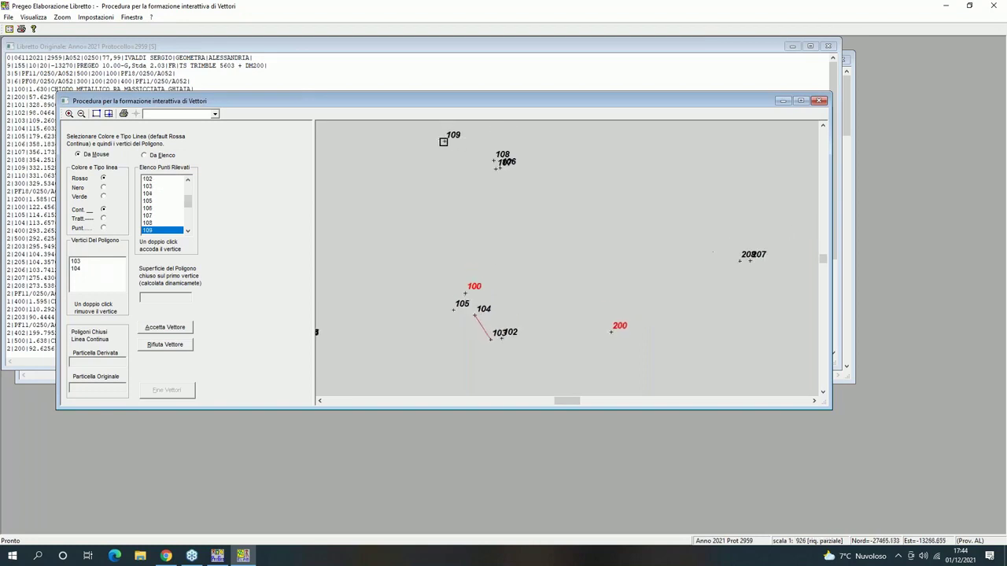
pyautogui.click(444, 142)
pyautogui.scroll(-1, 486, 319)
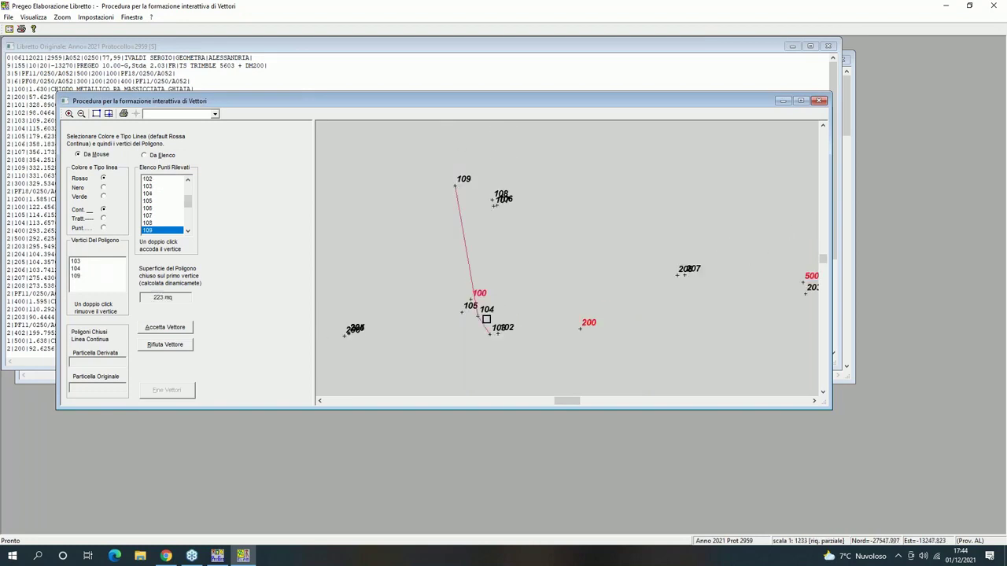
pyautogui.scroll(-1, 499, 211)
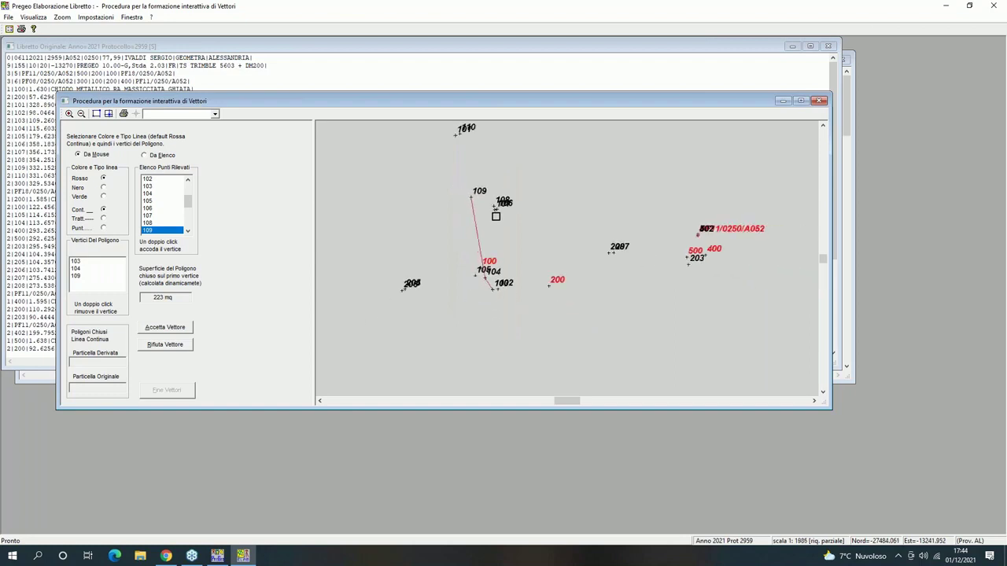
pyautogui.scroll(3, 464, 130)
pyautogui.scroll(1, 456, 143)
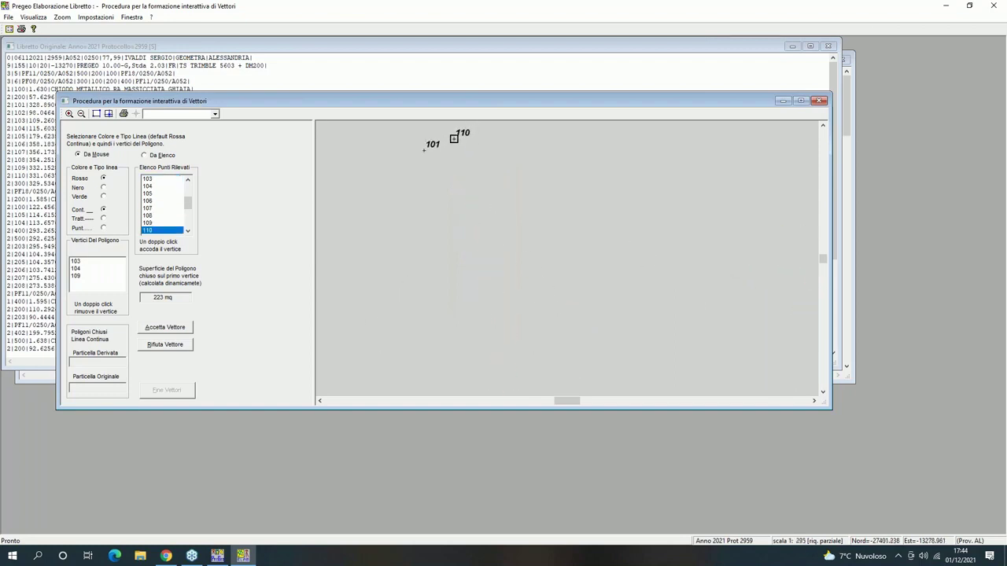
pyautogui.click(454, 139)
pyautogui.scroll(-1, 451, 208)
pyautogui.scroll(-3, 451, 208)
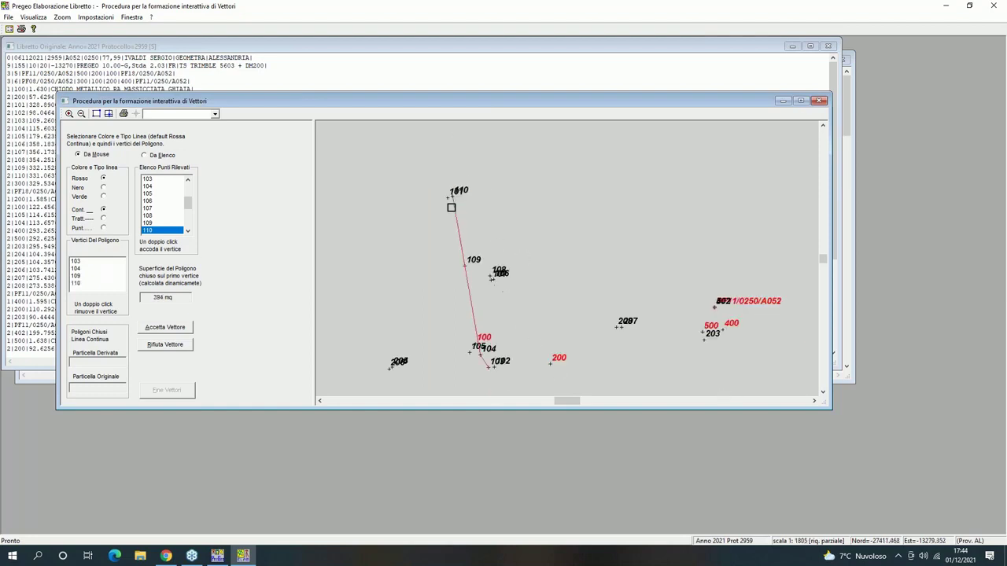
pyautogui.scroll(1, 477, 354)
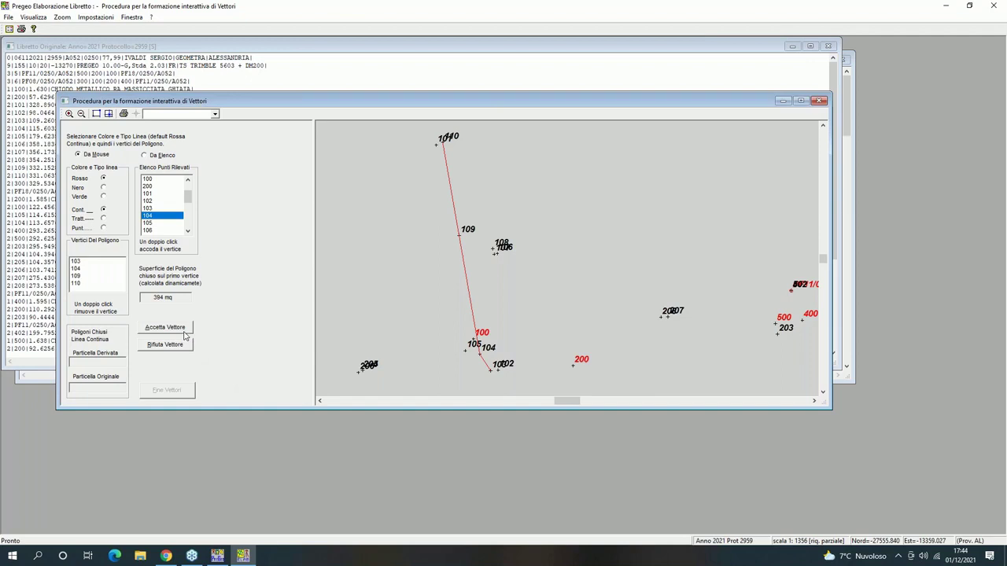
pyautogui.click(185, 331)
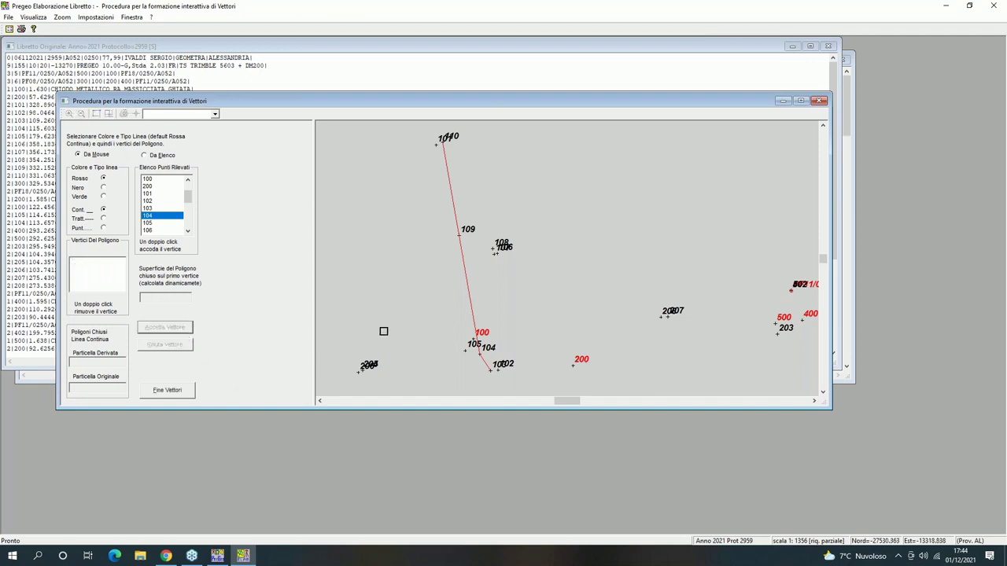
# Step: Close the Vettori, Libretto Originale and Pregeo Elaborazione Libretto windows
pyautogui.click(820, 102)
pyautogui.moveTo(831, 220); pyautogui.dragTo(857, 250)
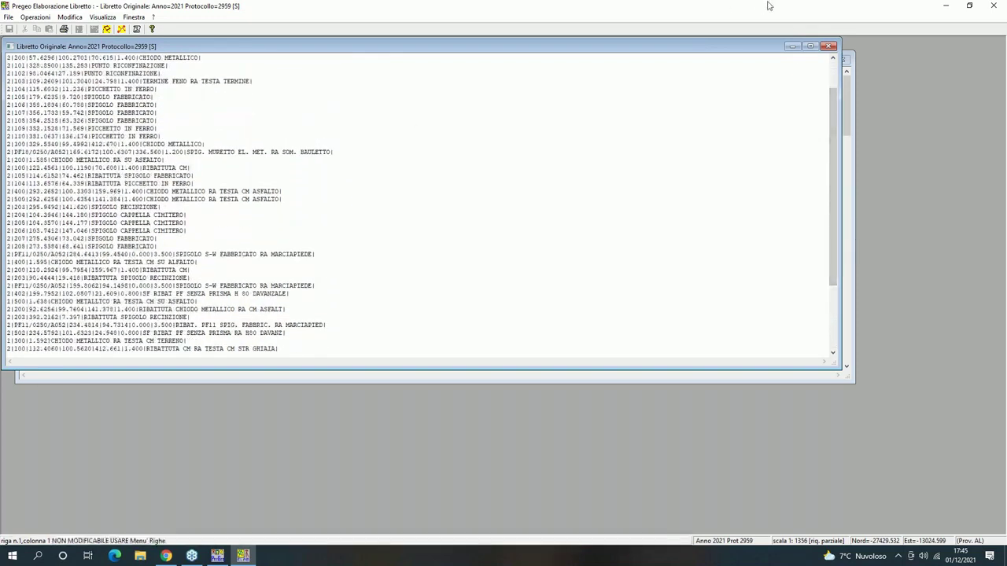
pyautogui.click(831, 48)
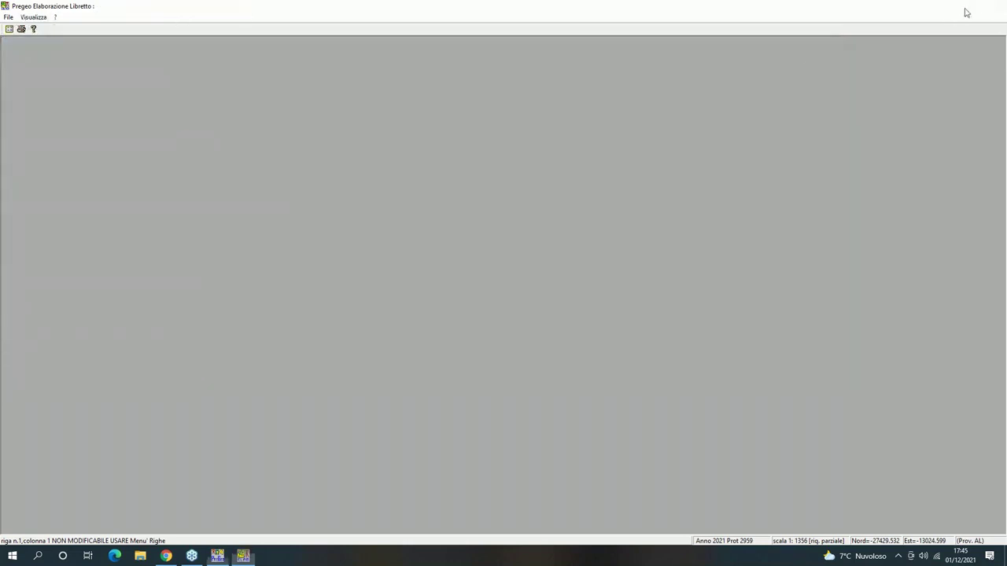
pyautogui.click(988, 10)
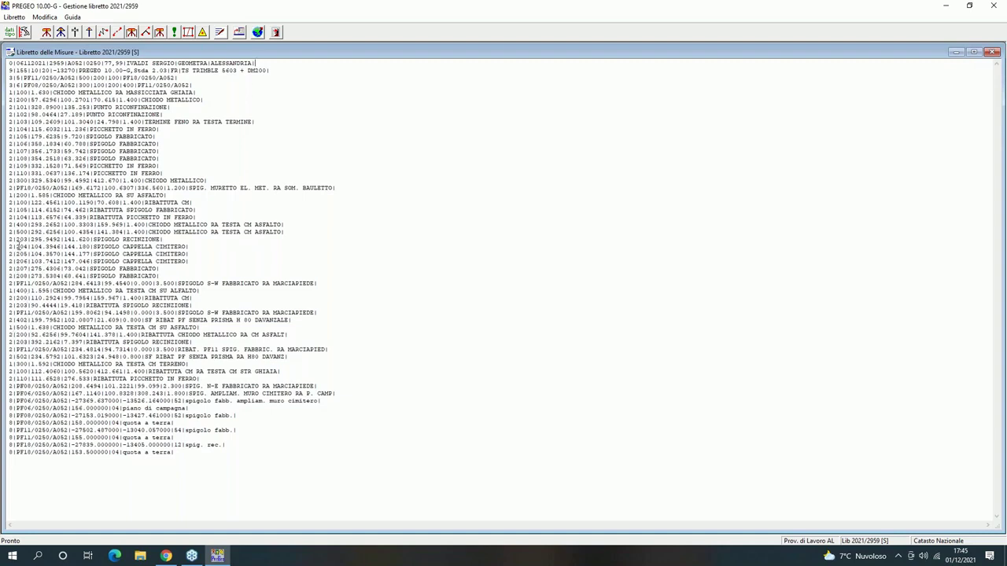
# Step: Restart booklet processing and choose Da Mouse vertex picking for vectors
pyautogui.click(276, 32)
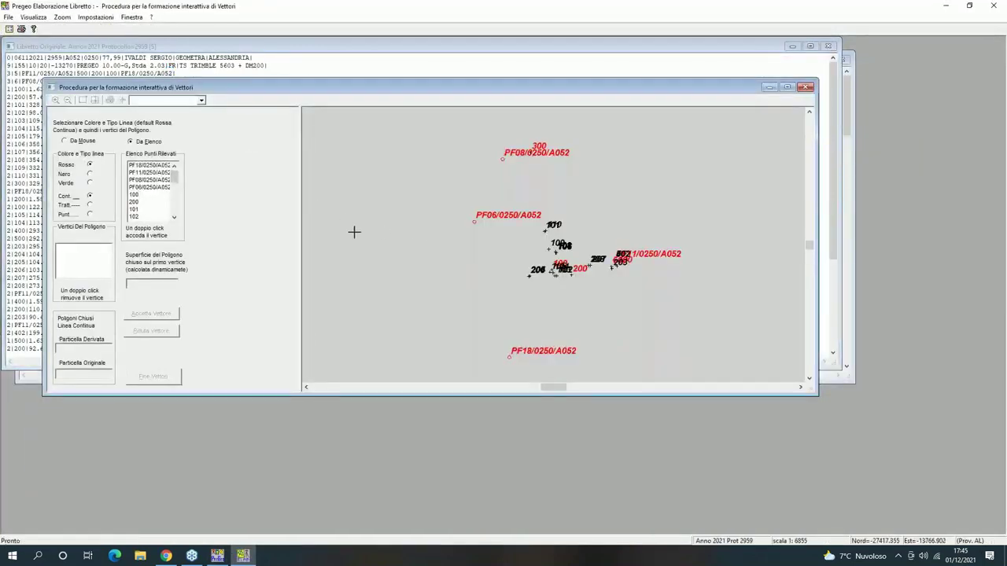
pyautogui.scroll(1, 572, 277)
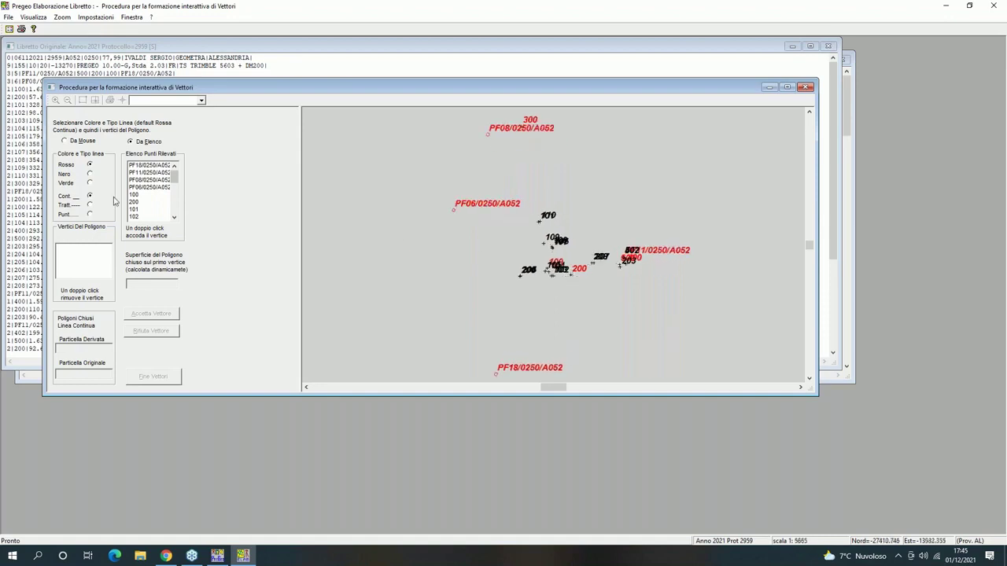
pyautogui.click(64, 141)
pyautogui.scroll(1, 559, 278)
pyautogui.scroll(5, 558, 278)
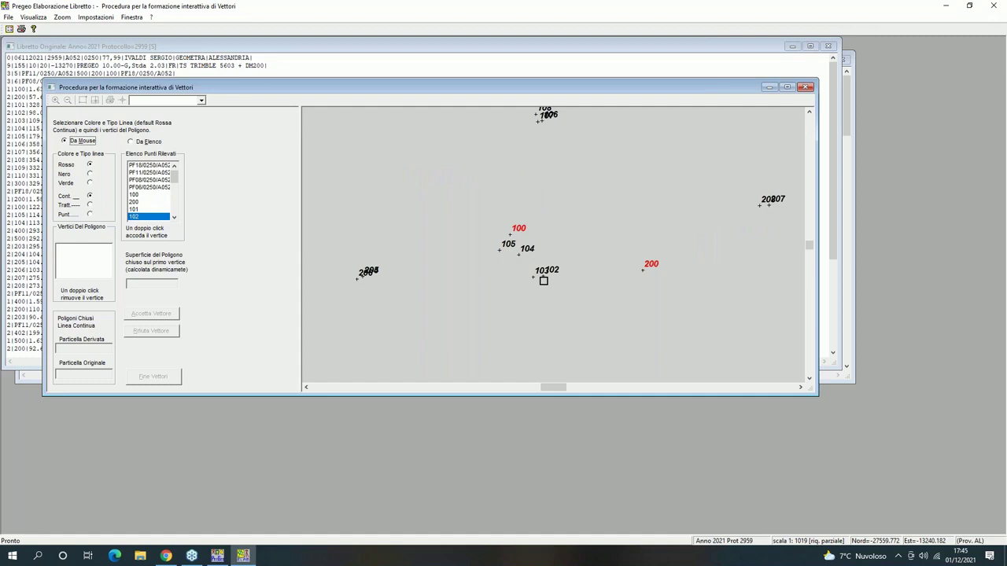
# Step: Redraw the polygon through points 103, 104, 109 and 110, accept it, and finish vectors
pyautogui.doubleClick(527, 276)
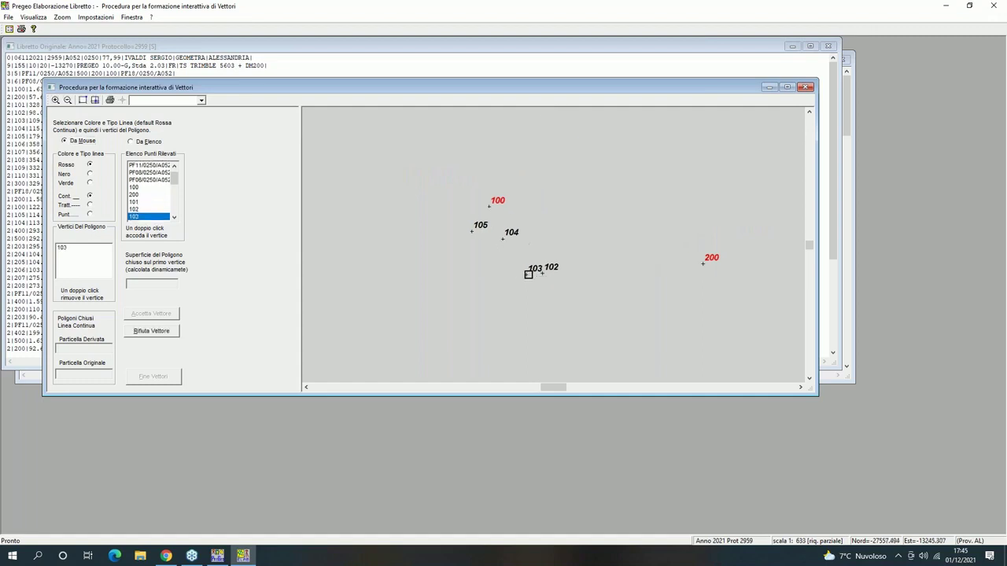
pyautogui.doubleClick(504, 238)
pyautogui.scroll(-2, 434, 301)
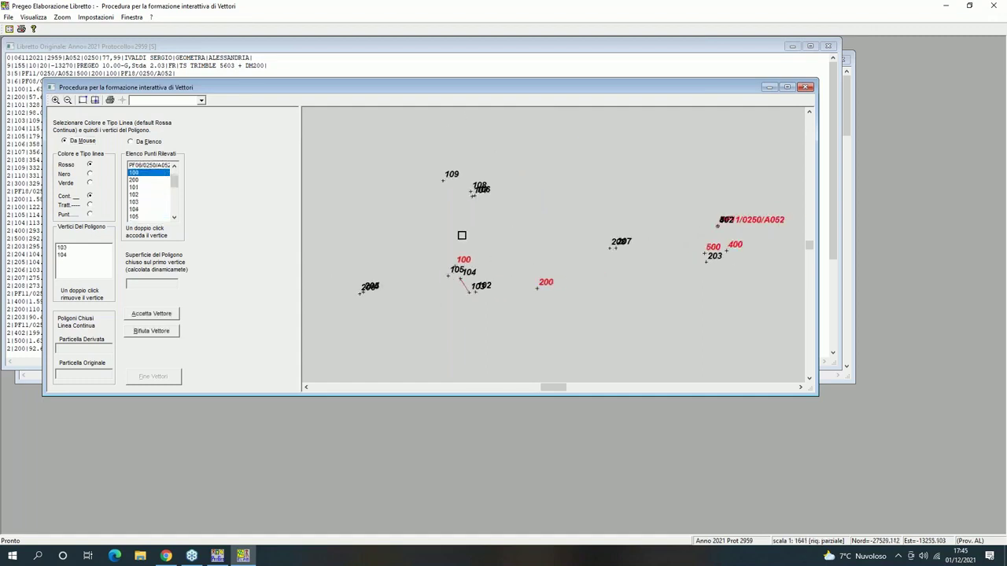
pyautogui.doubleClick(439, 185)
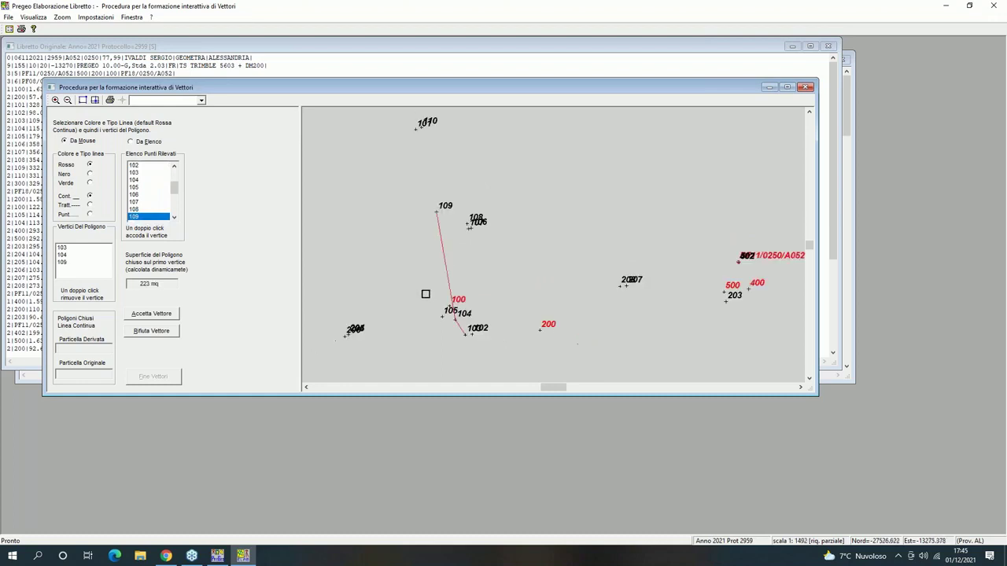
pyautogui.scroll(1, 428, 140)
pyautogui.doubleClick(419, 151)
pyautogui.scroll(1, 415, 156)
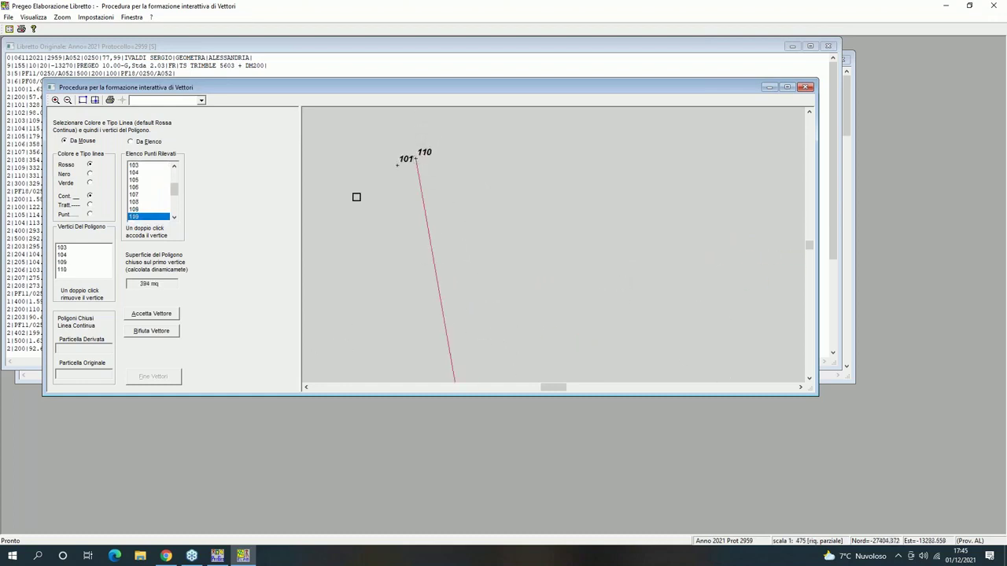
pyautogui.click(177, 315)
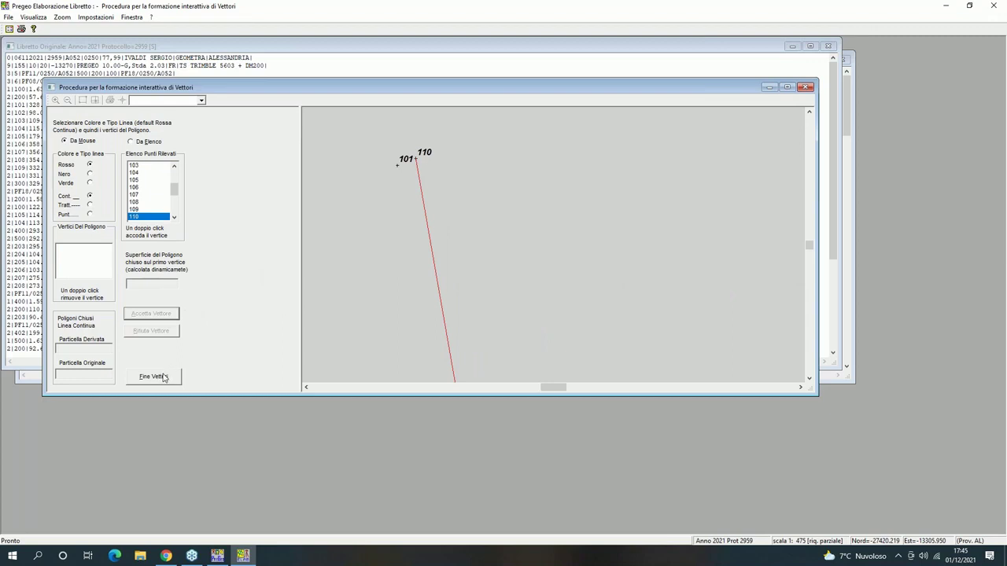
pyautogui.click(164, 378)
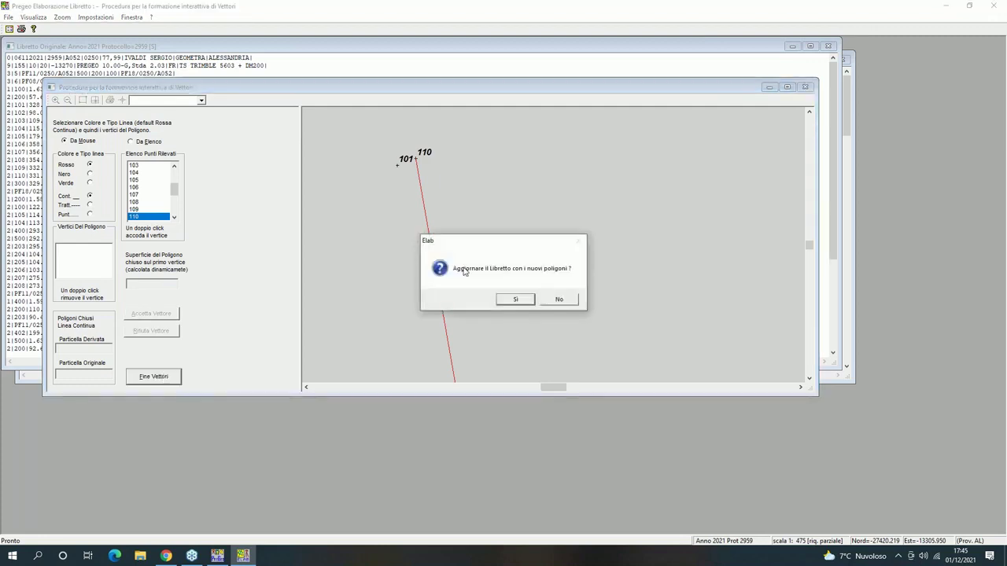
# Step: Confirm adding polygon line 7|4|103|104|109|110|RC| to the booklet, then close results and booklet windows
pyautogui.click(516, 299)
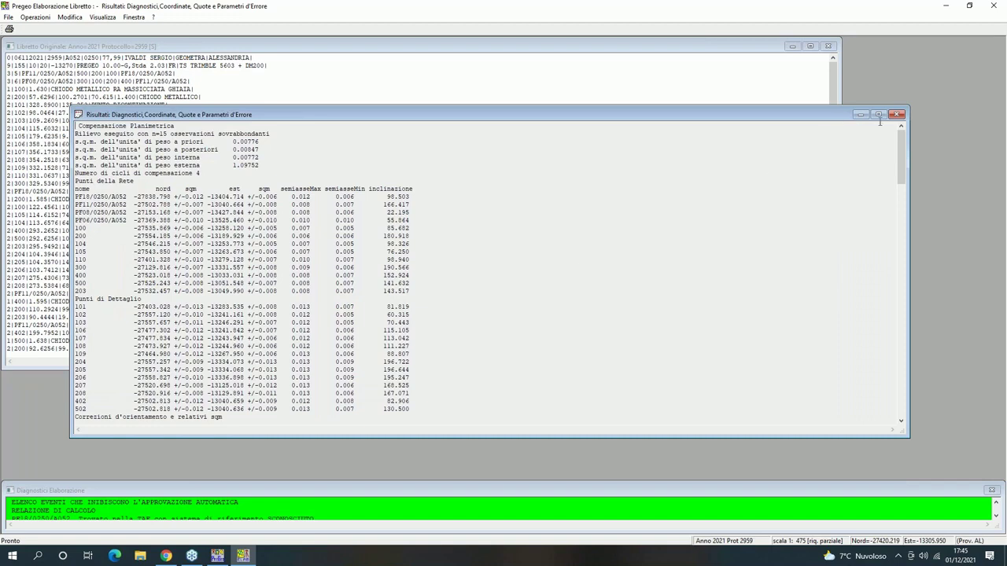
pyautogui.click(895, 116)
pyautogui.scroll(-6, 362, 277)
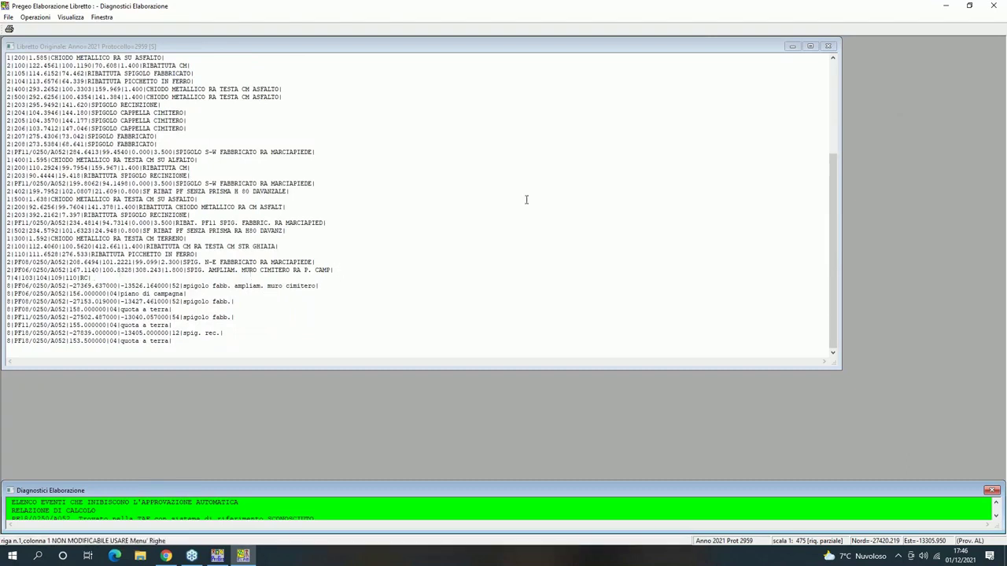
pyautogui.click(830, 47)
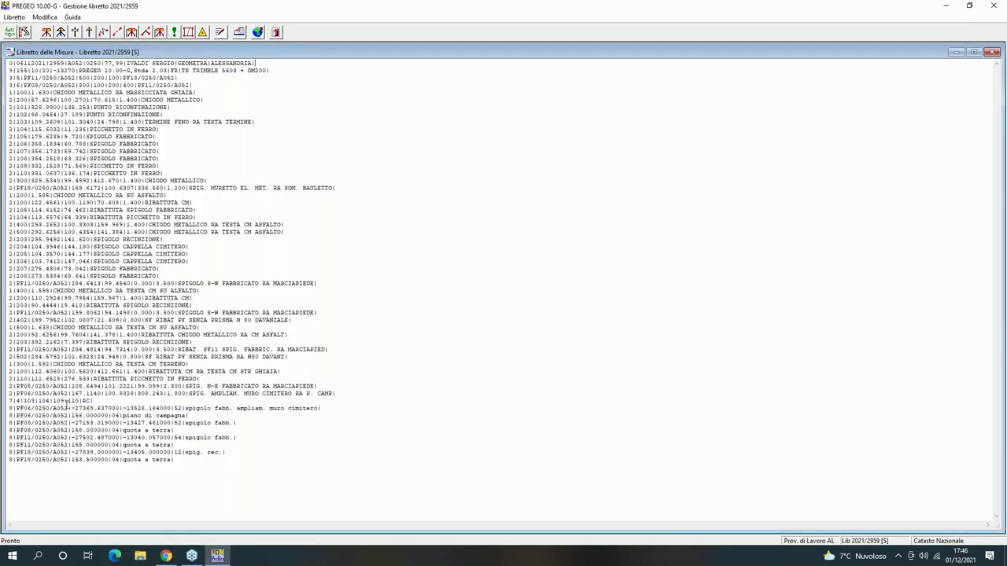
# Step: Insert the note line 'nuova linea dividente' just above the 7|4|103|104|109|110|RC| polygon line
pyautogui.click(335, 397)
pyautogui.click(174, 32)
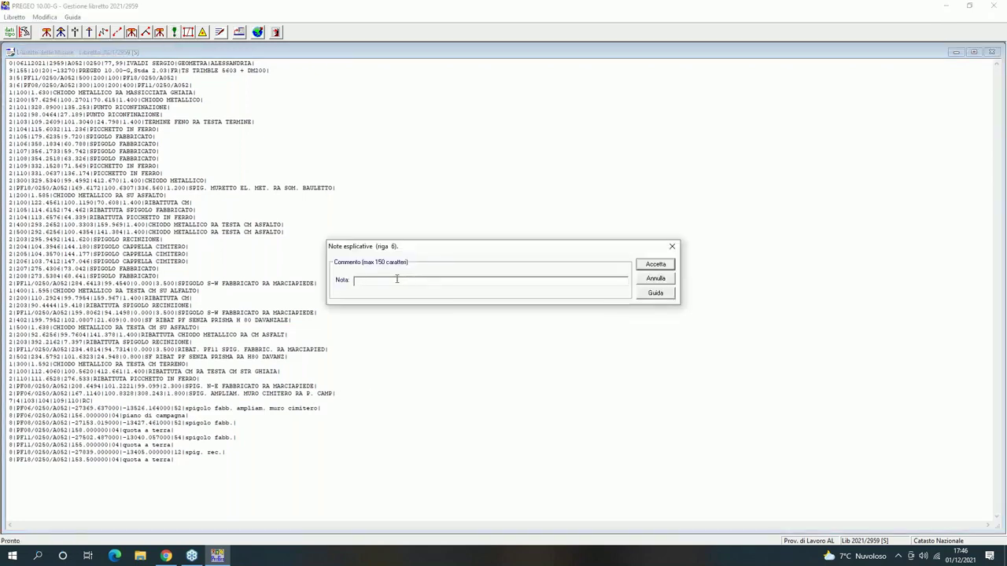
pyautogui.write('nuova linea dividente')
pyautogui.click(654, 265)
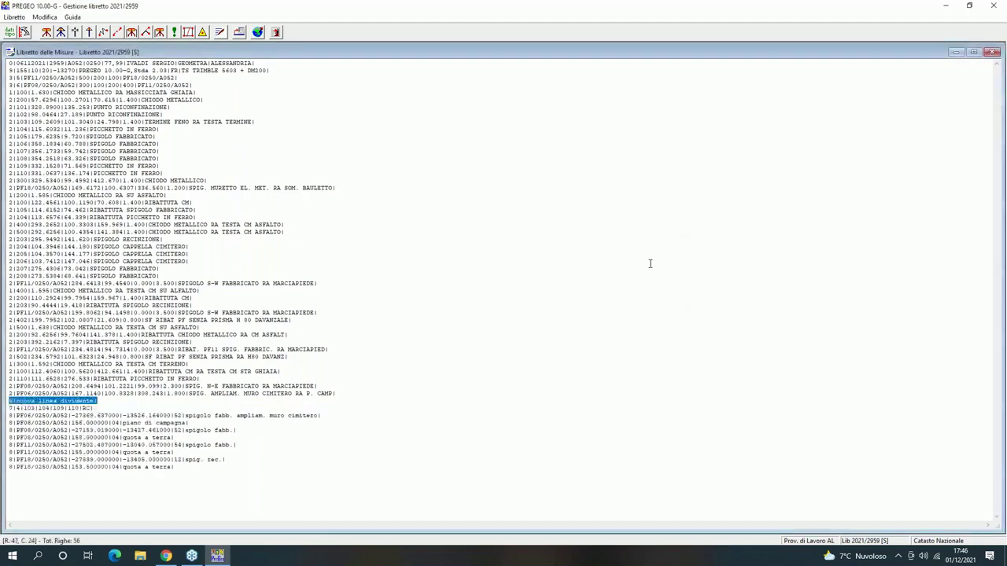
pyautogui.click(342, 393)
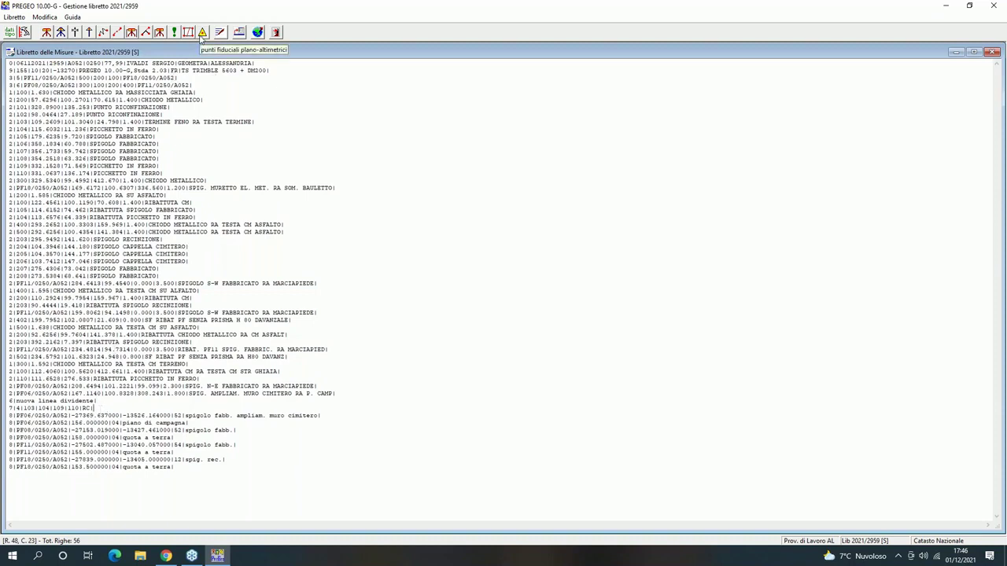
# Step: Describe point 101 from the surveyed list as an isolated point with local framing point 101
pyautogui.click(189, 33)
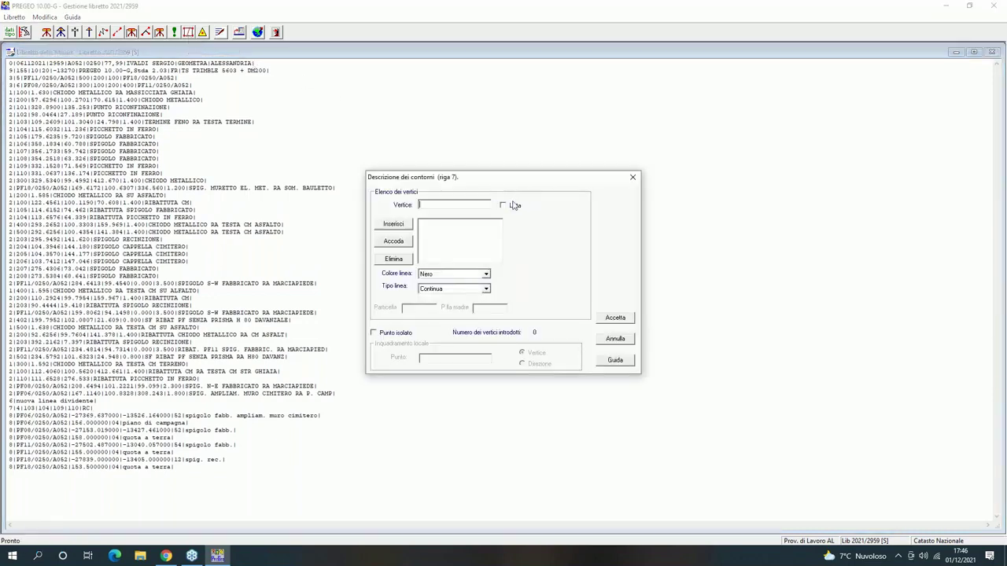
pyautogui.click(505, 206)
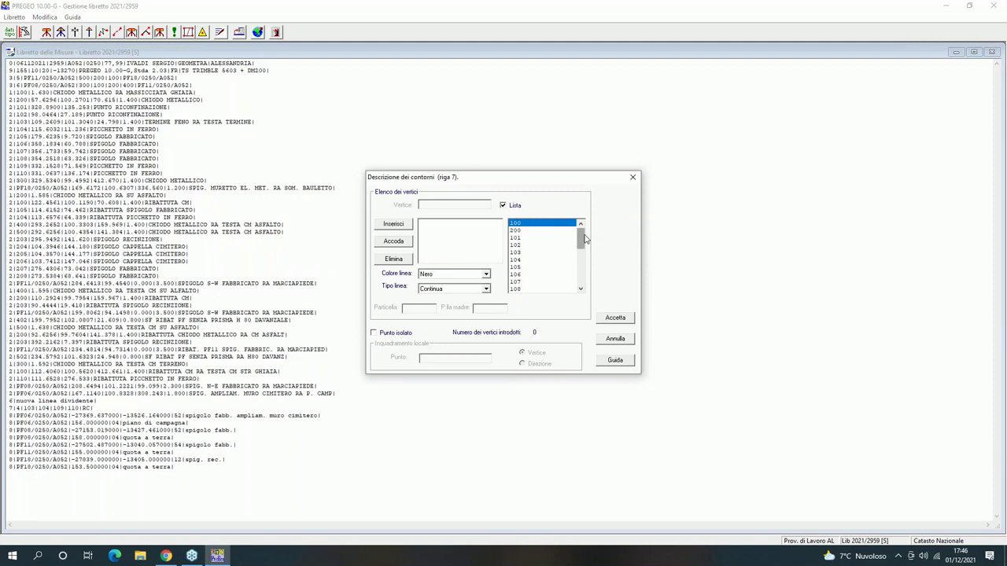
pyautogui.doubleClick(532, 240)
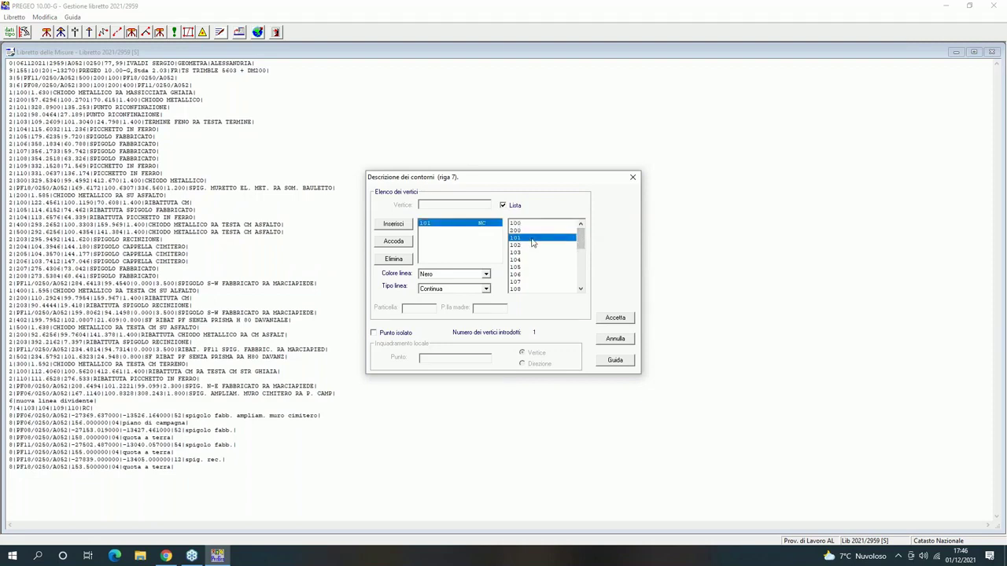
pyautogui.click(375, 333)
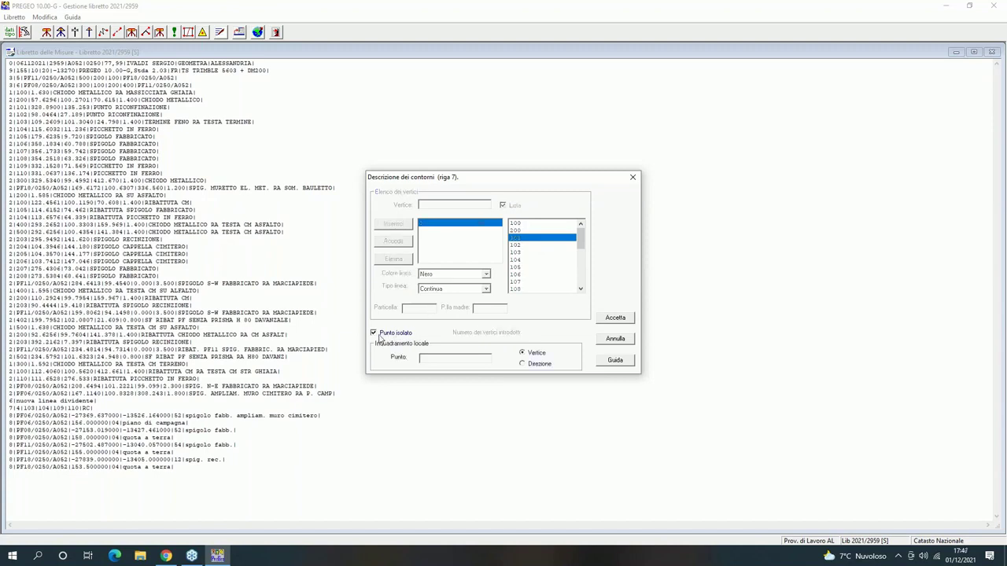
pyautogui.click(438, 360)
pyautogui.write('101')
# Step: Accept isolated point 101, then add isolated points 205 and 206 to the booklet
pyautogui.click(616, 317)
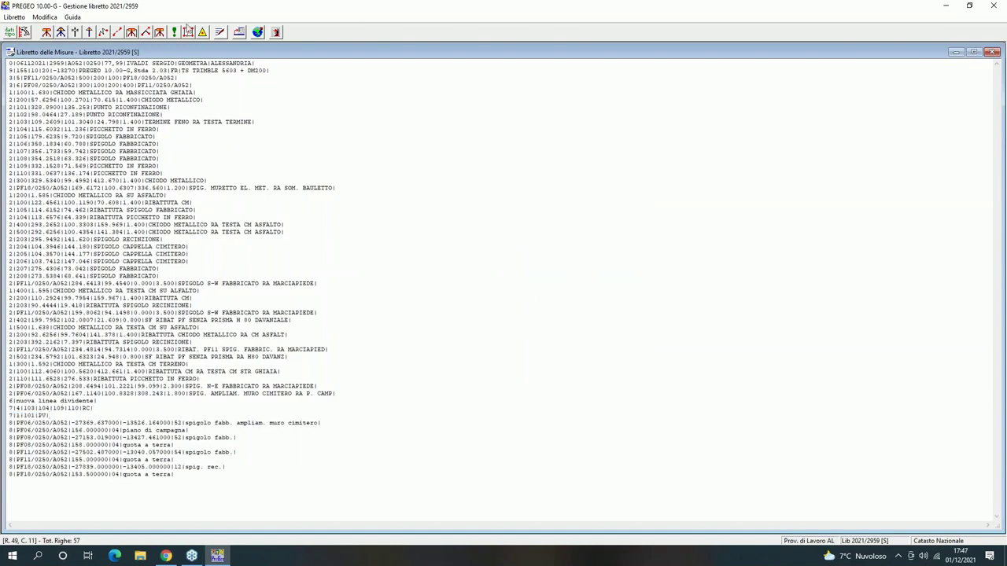
pyautogui.click(187, 32)
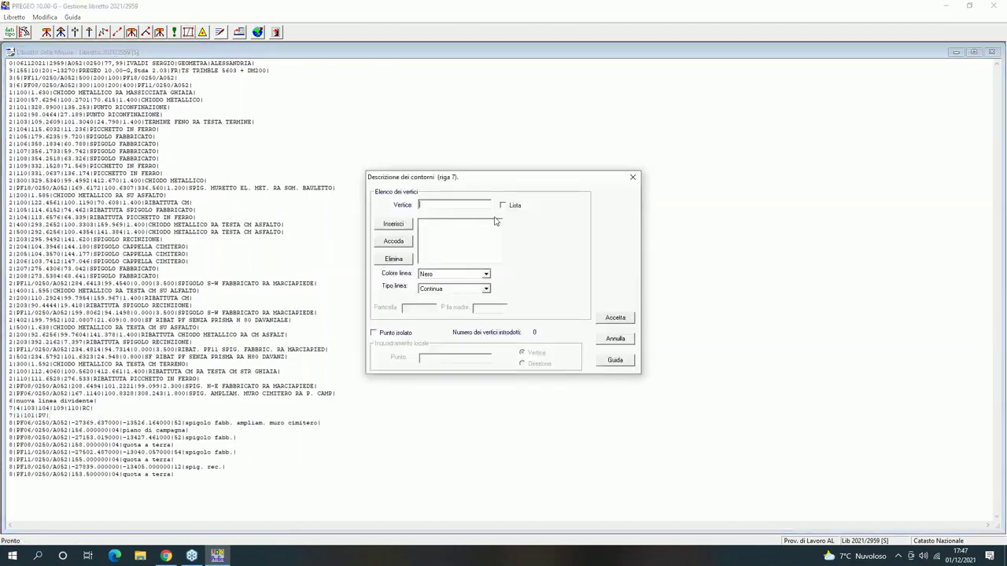
pyautogui.click(385, 338)
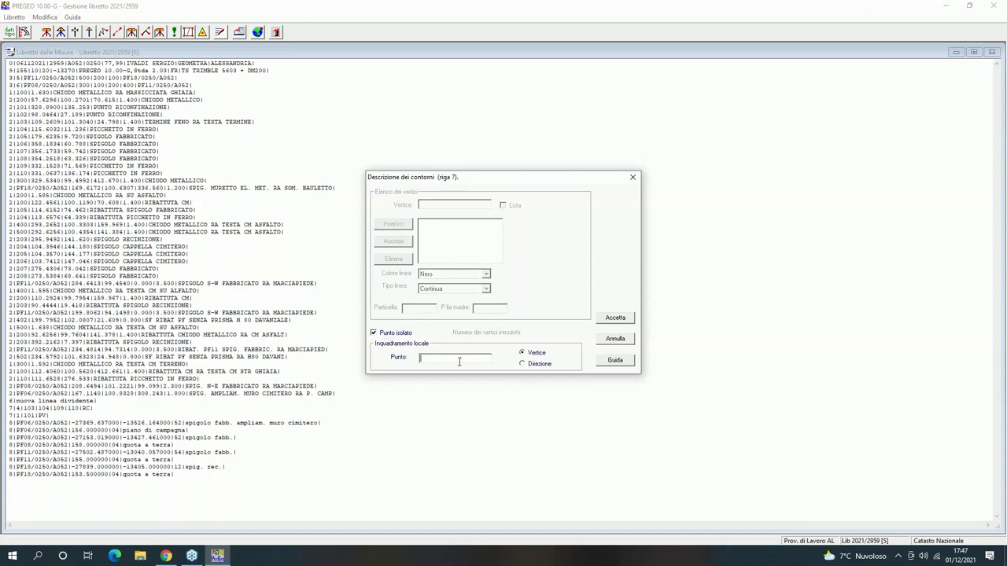
pyautogui.write('205')
pyautogui.click(610, 319)
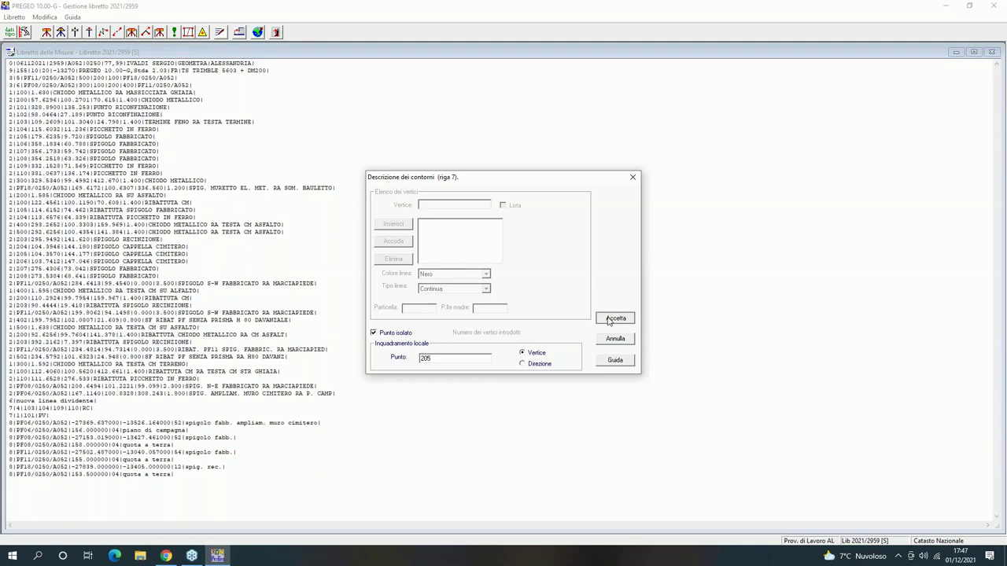
pyautogui.click(188, 31)
pyautogui.click(397, 334)
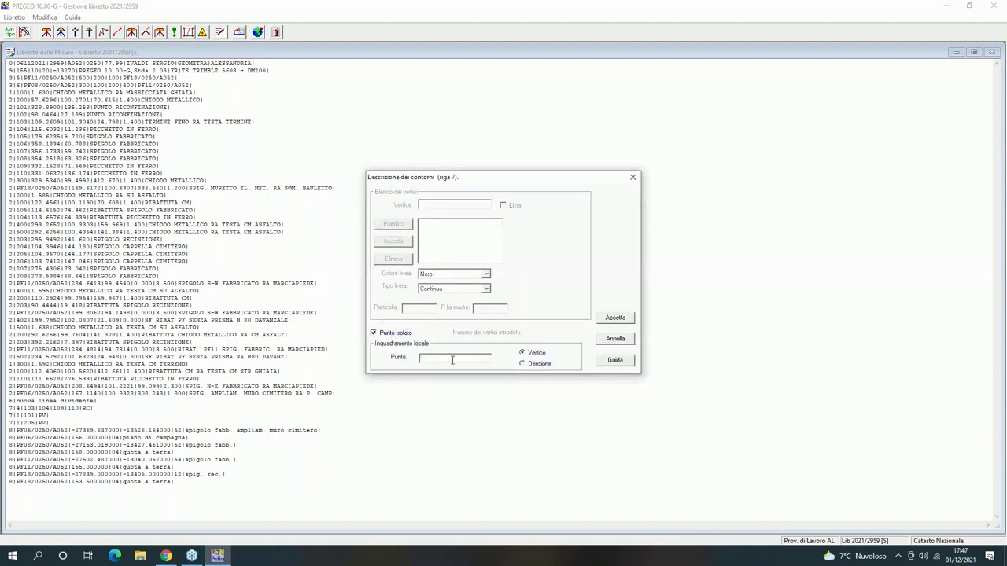
pyautogui.write('206')
pyautogui.click(614, 318)
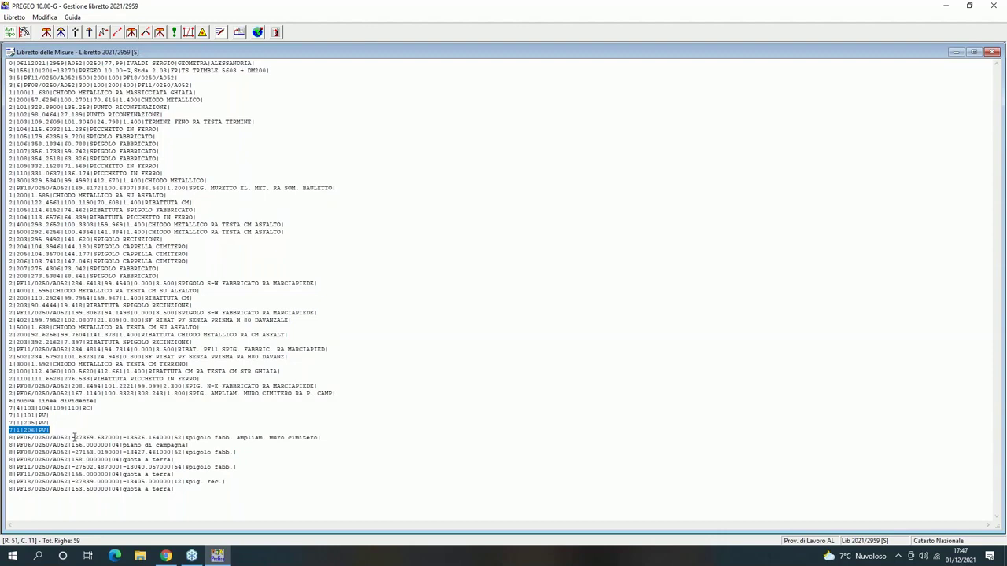
# Step: Add the note line 'punti vertice' after the polygon line, ahead of the isolated points
pyautogui.click(96, 409)
pyautogui.click(174, 32)
pyautogui.write('punt')
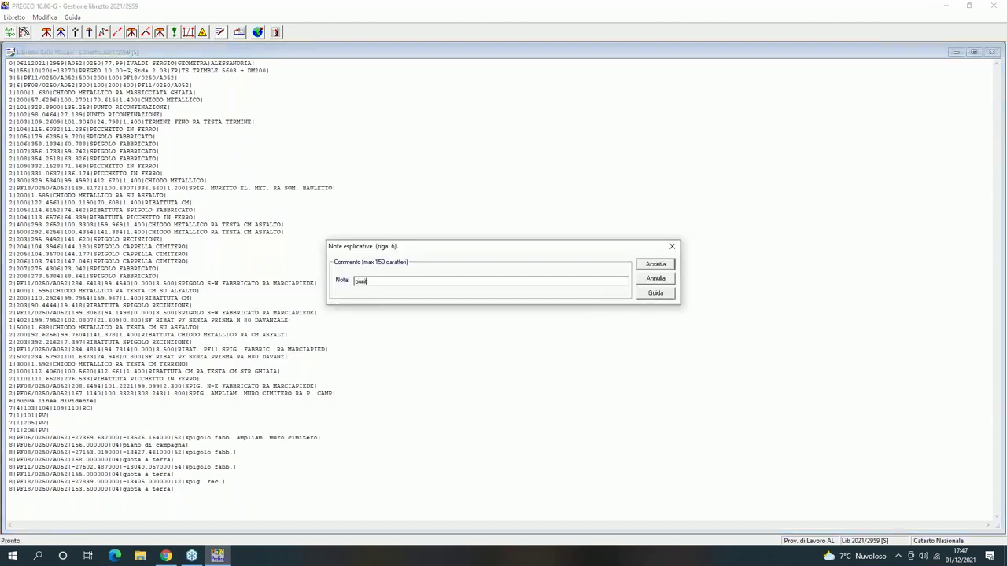
pyautogui.write('i vertice')
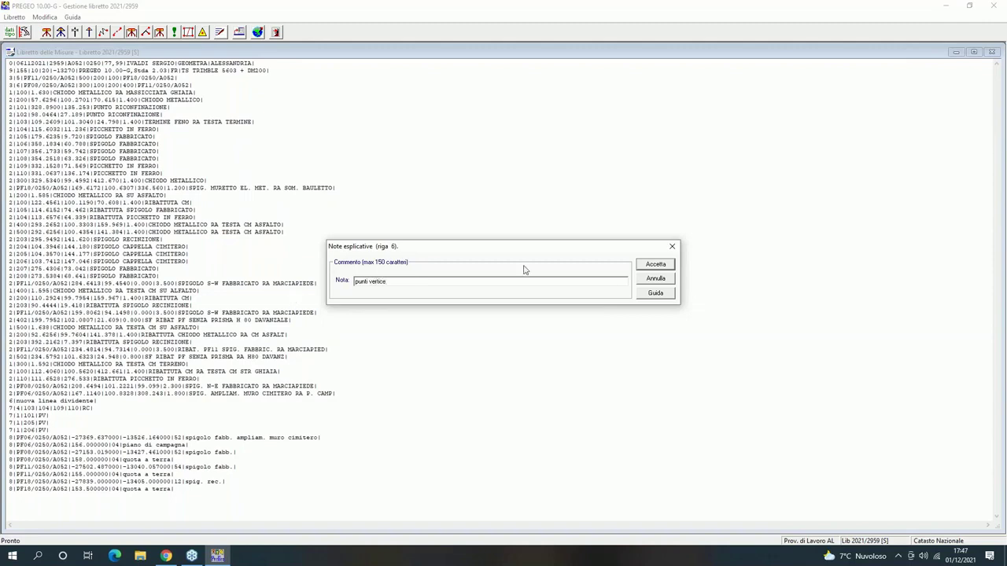
pyautogui.click(656, 264)
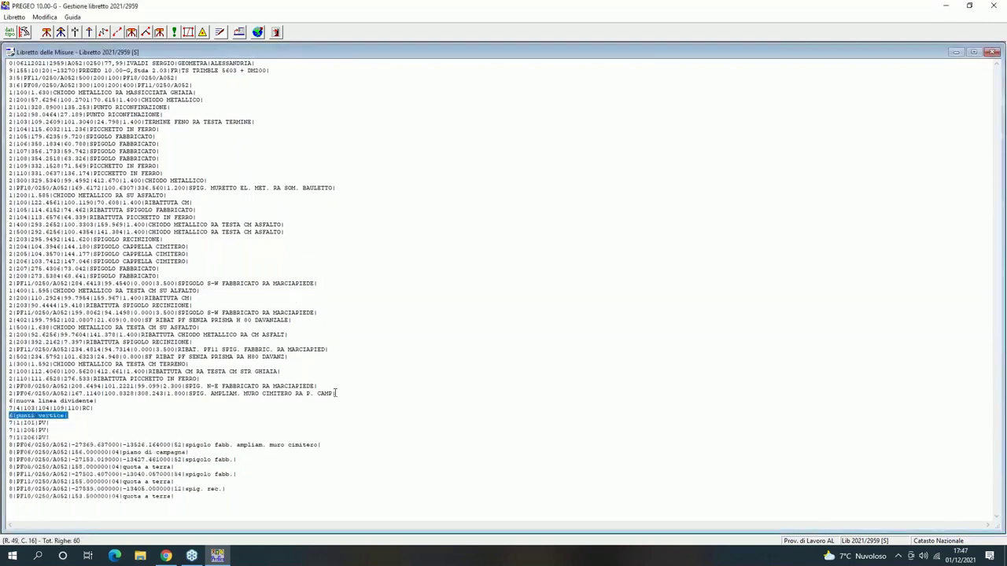
# Step: Run a booklet menu command from the keyboard via the Alt menu
pyautogui.press('alt')
pyautogui.press('Down')
pyautogui.press('Down')
pyautogui.press('Return')
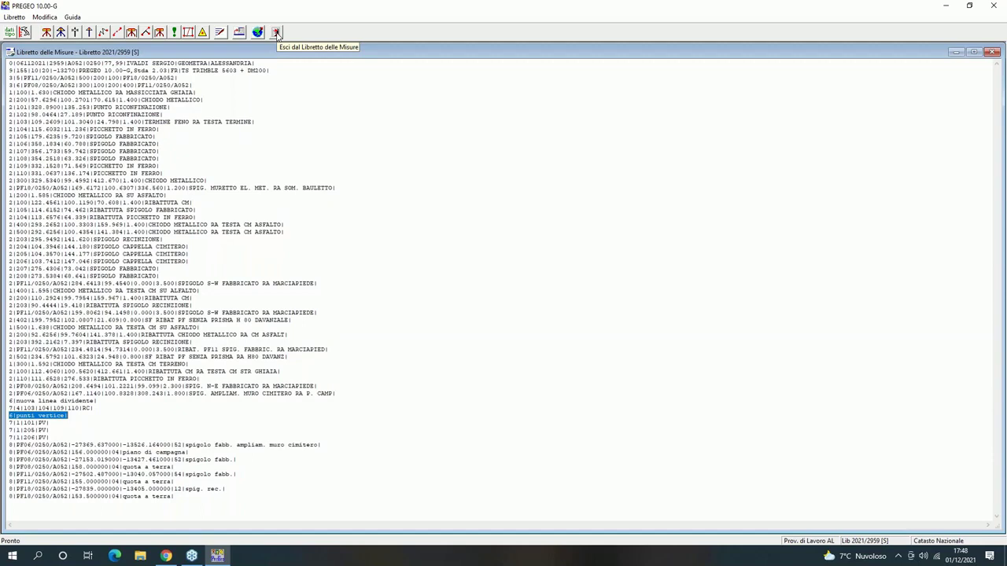
# Step: Exit the booklet editor, start booklet processing and launch the interactive alignments procedure
pyautogui.click(276, 33)
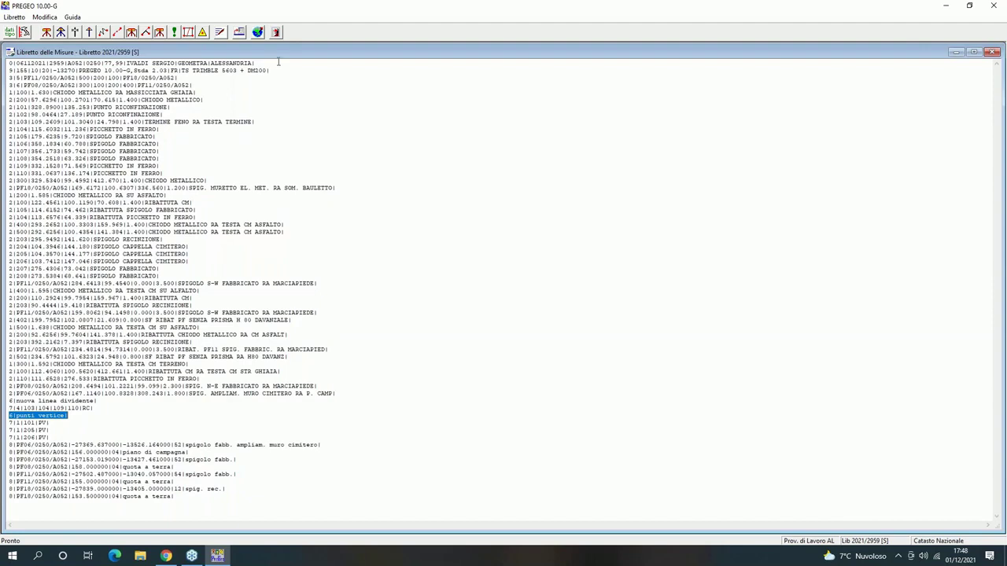
pyautogui.click(275, 31)
pyautogui.click(66, 32)
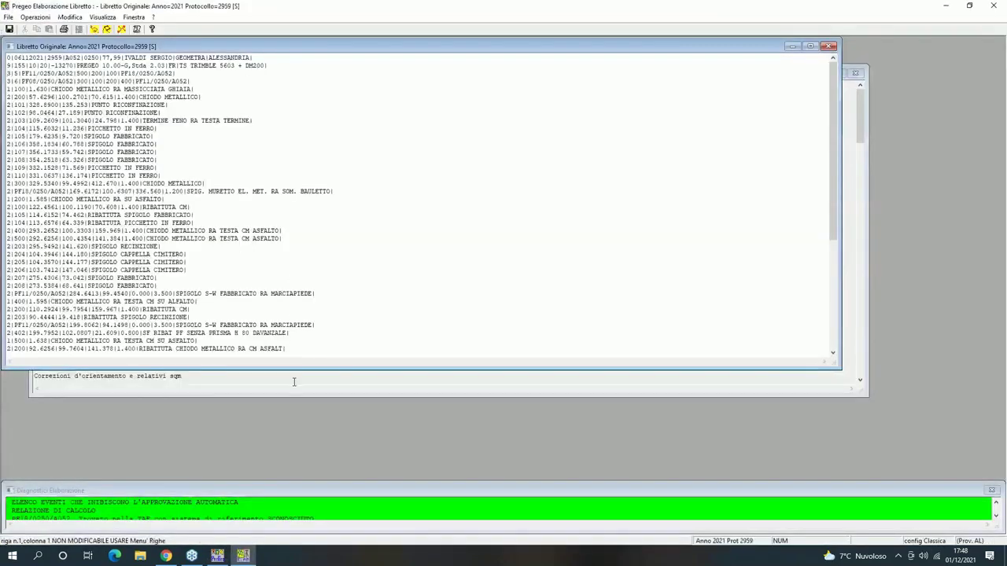
pyautogui.click(121, 29)
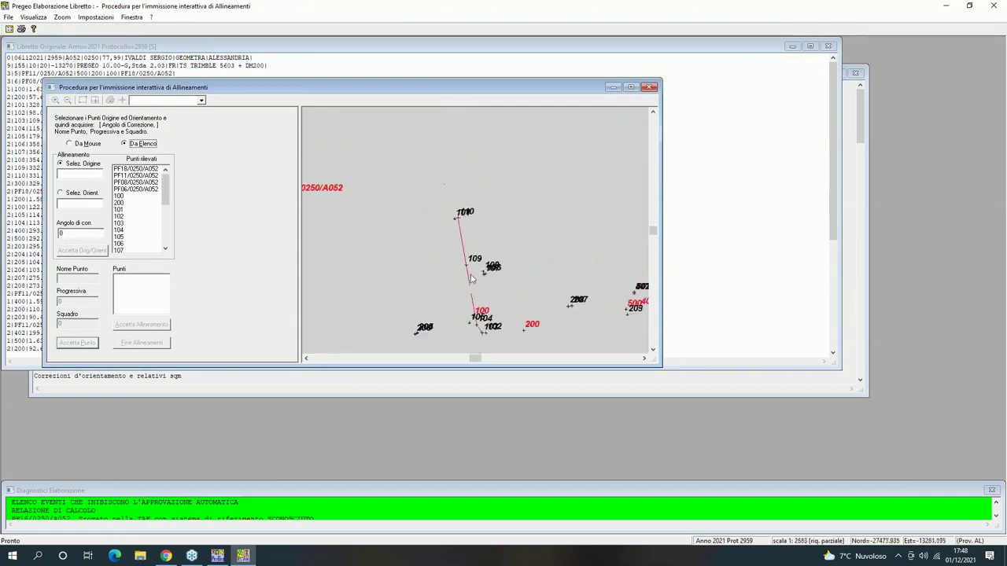
# Step: Close the alignments, archive results by closing the original booklet, and close processing
pyautogui.scroll(2, 463, 310)
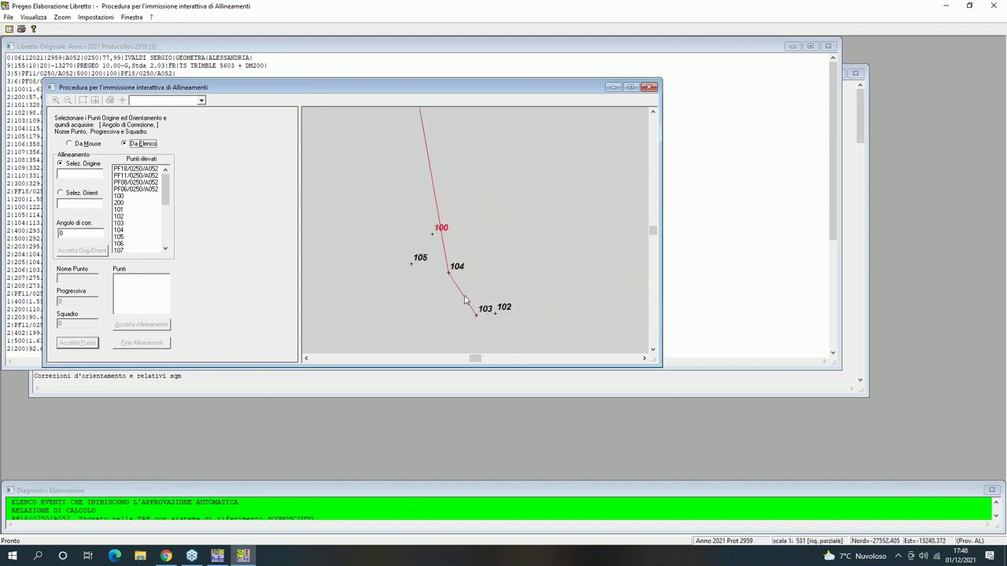
pyautogui.click(650, 86)
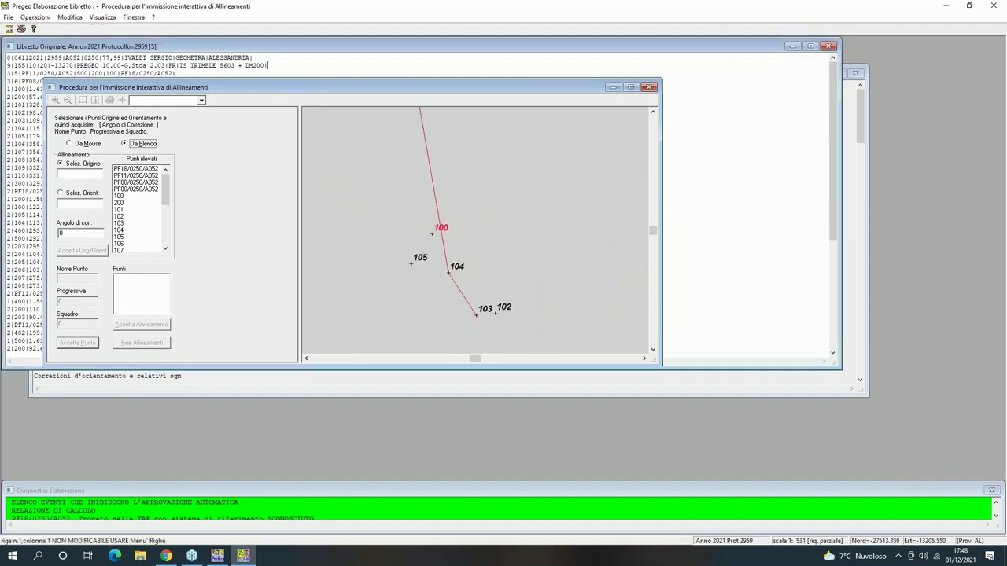
pyautogui.click(830, 46)
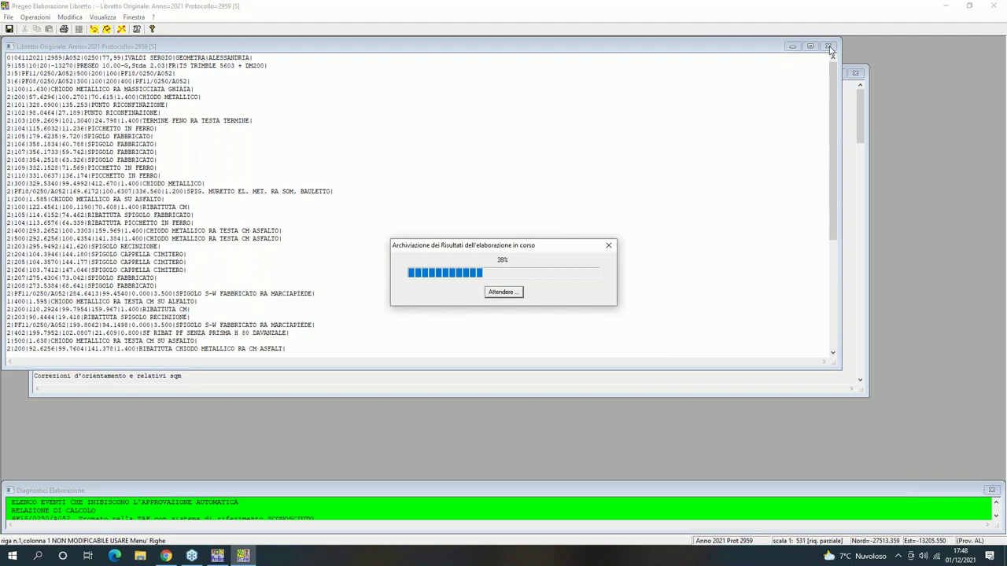
pyautogui.click(993, 5)
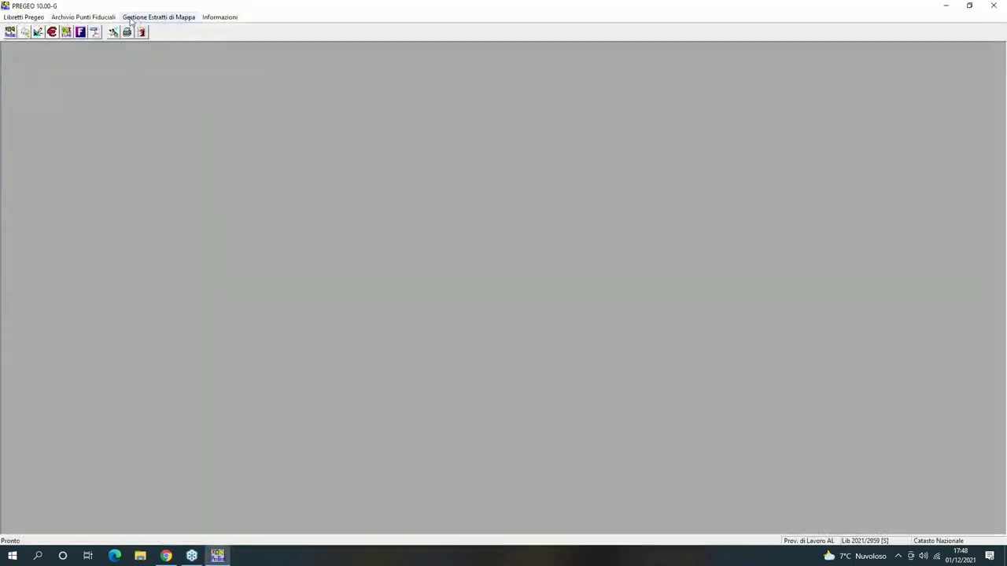
# Step: Start Carica EdM in PREGEO and browse to Desktop > corso mercoledi > estratto-pregeo-lezione6
pyautogui.click(133, 19)
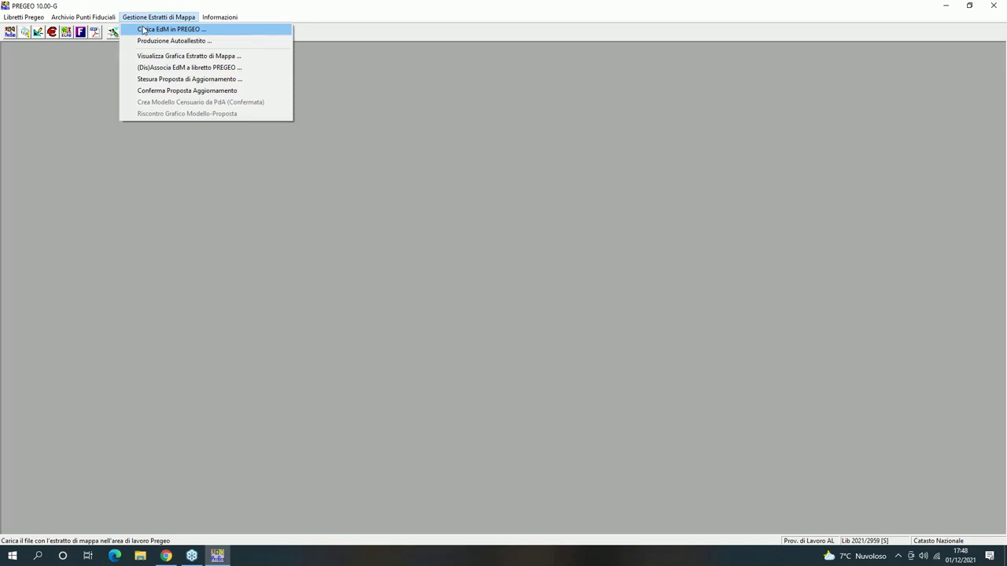
pyautogui.click(144, 30)
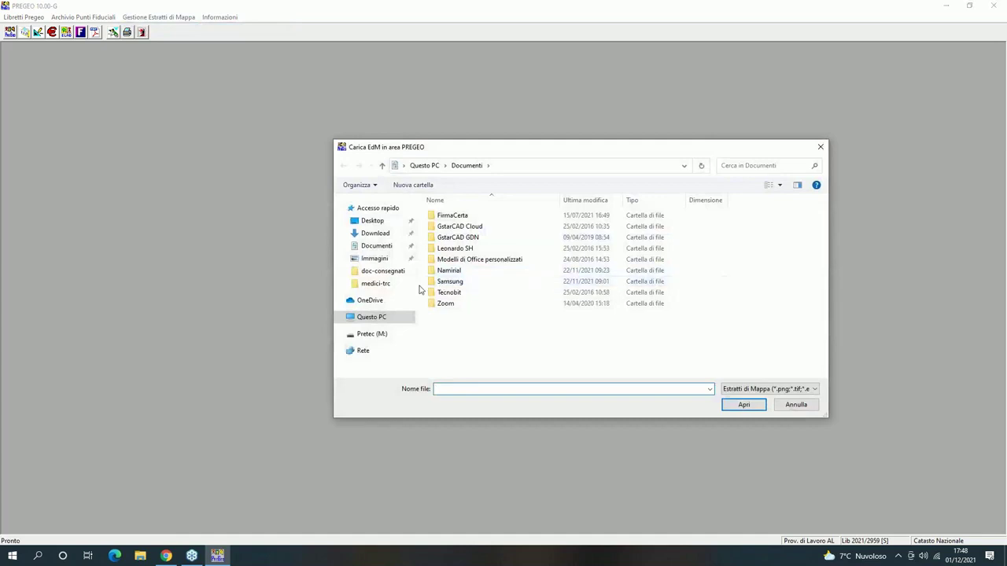
pyautogui.click(372, 223)
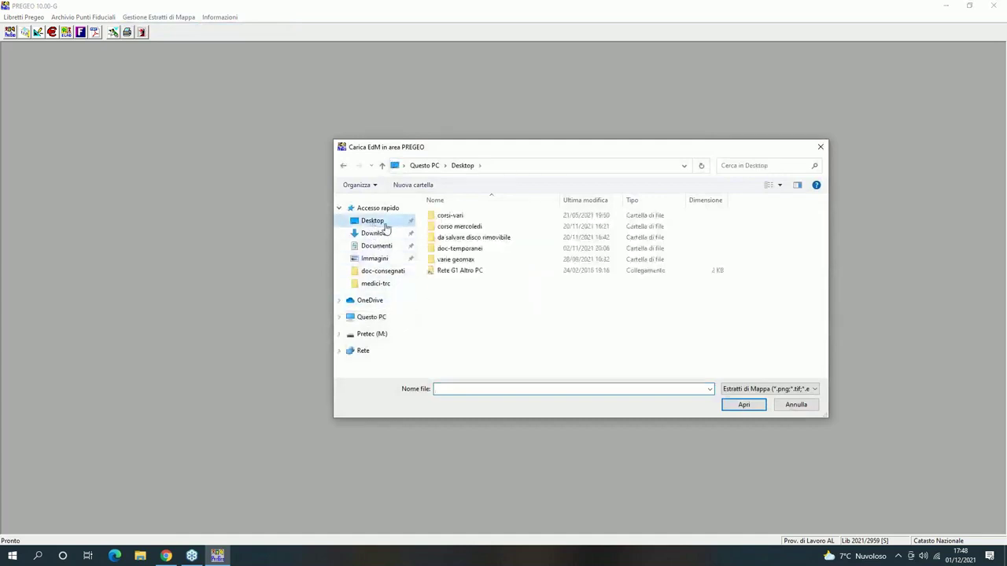
pyautogui.doubleClick(450, 227)
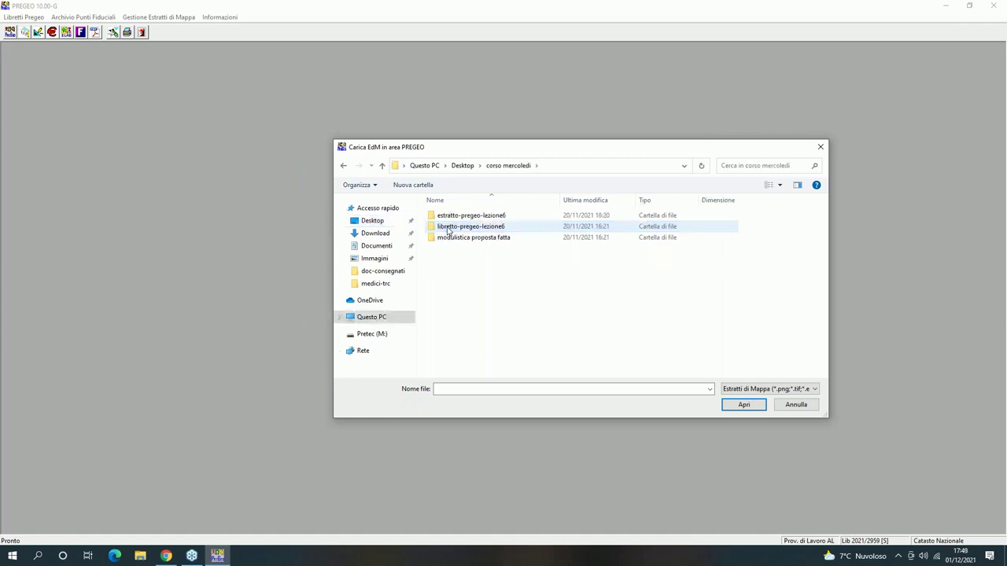
pyautogui.doubleClick(449, 229)
pyautogui.click(382, 166)
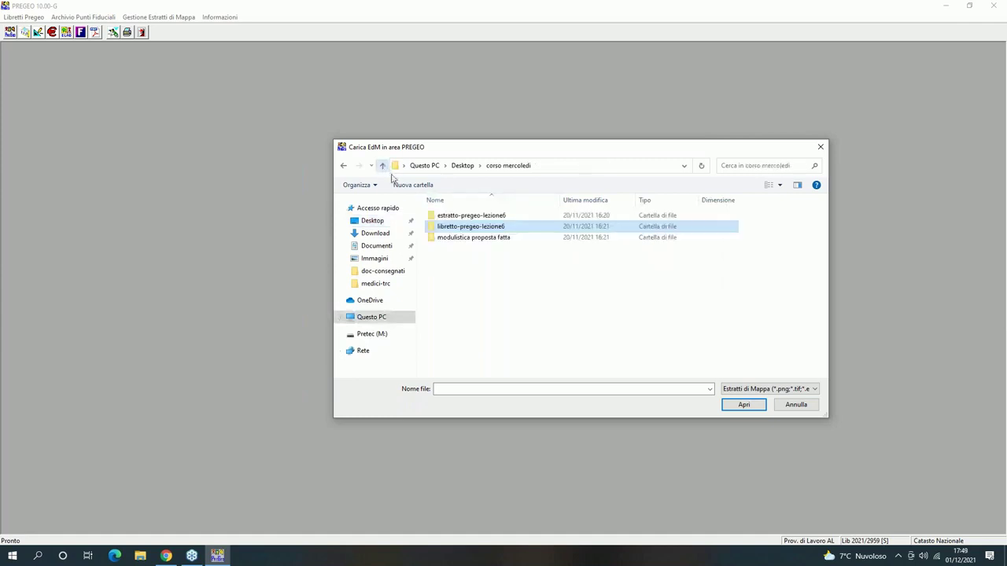
pyautogui.doubleClick(441, 215)
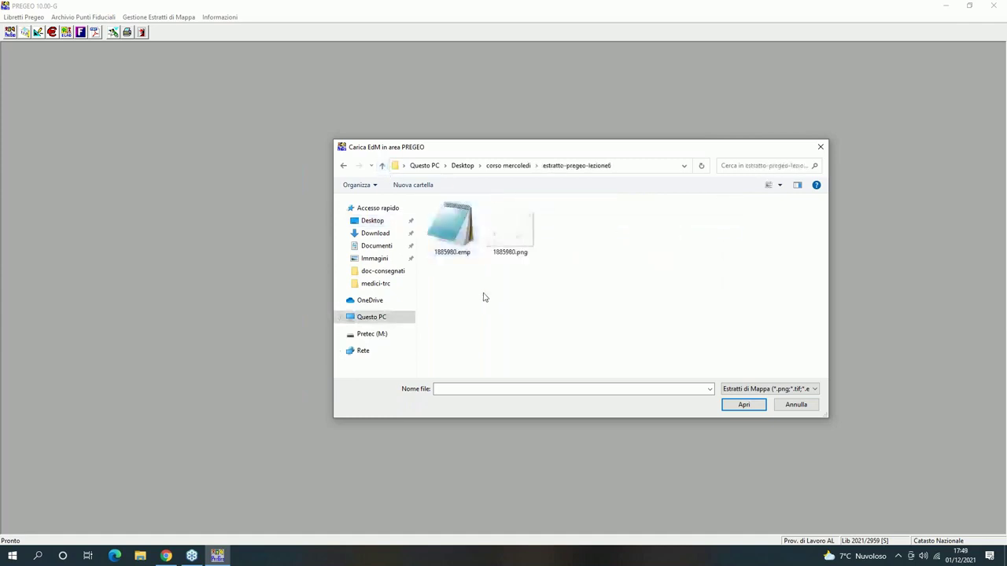
# Step: Load 1885980.emp and 1885980.png, overwriting both existing copies
pyautogui.click(461, 252)
pyautogui.keyDown('ctrl'); pyautogui.click(488, 252); pyautogui.keyUp('ctrl')
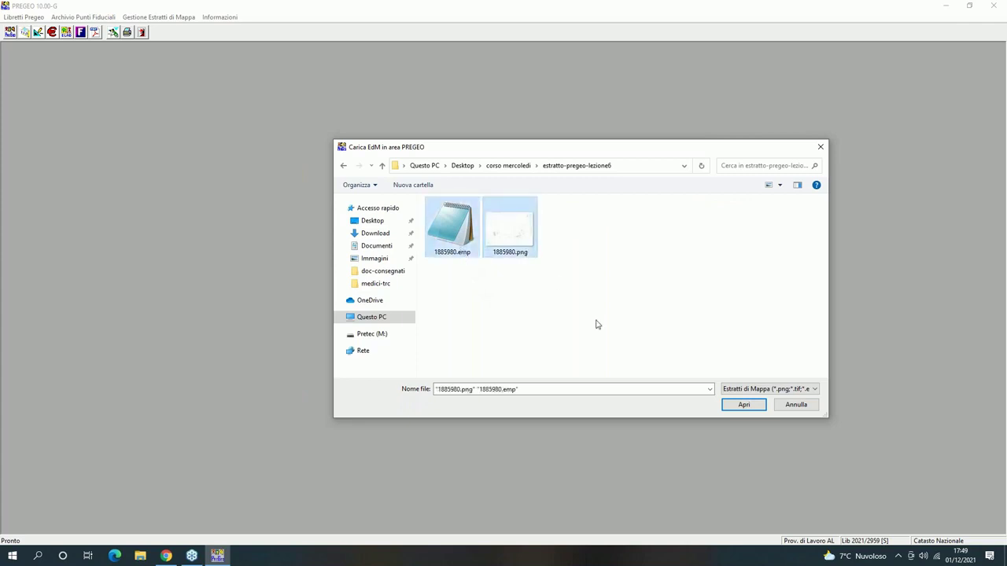
pyautogui.click(752, 408)
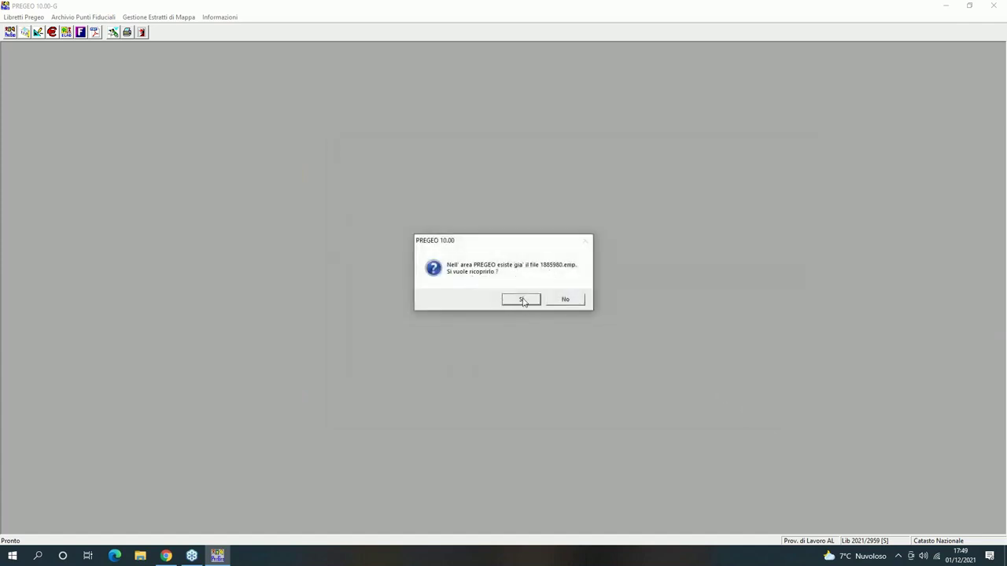
pyautogui.click(523, 300)
pyautogui.click(523, 301)
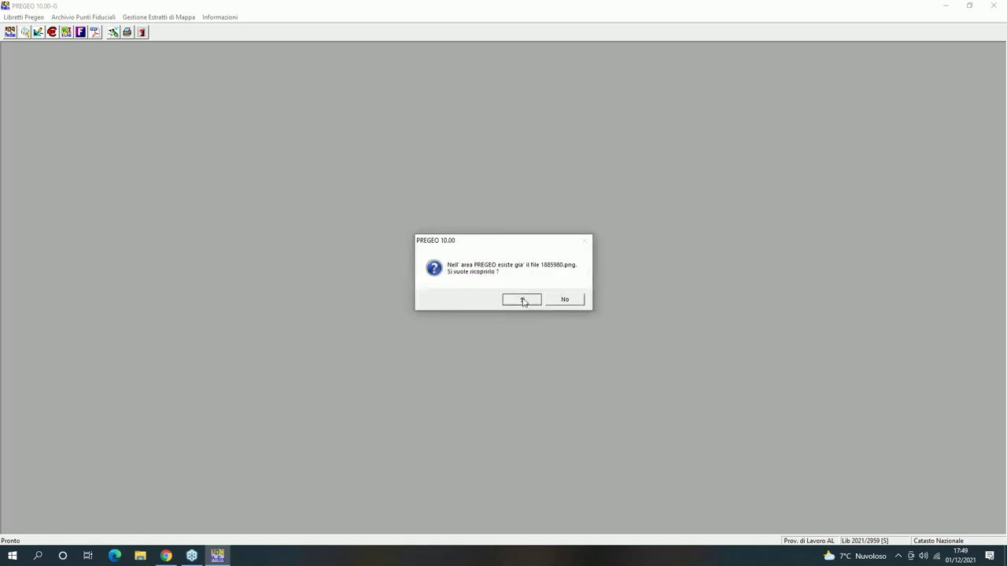
pyautogui.click(549, 300)
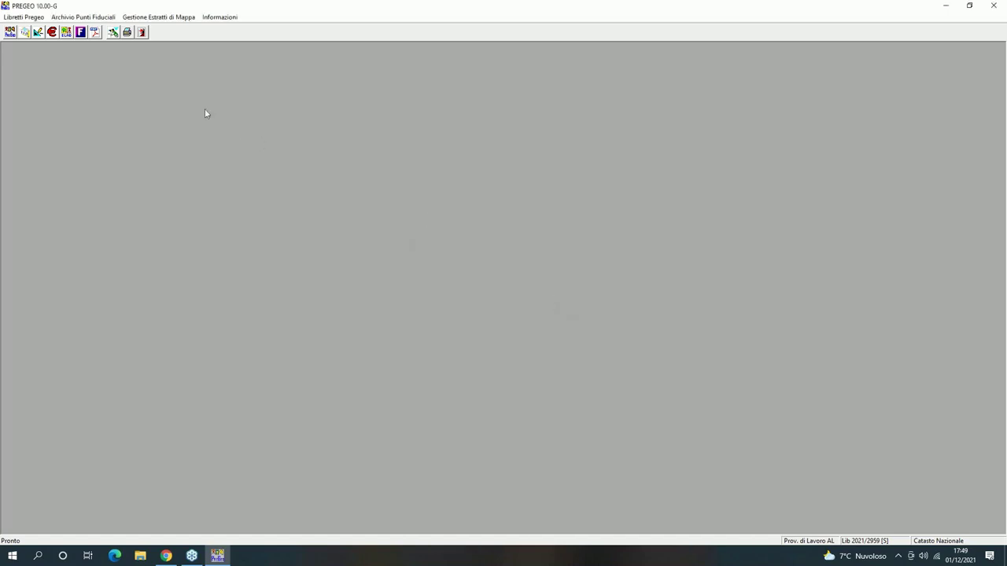
pyautogui.click(154, 18)
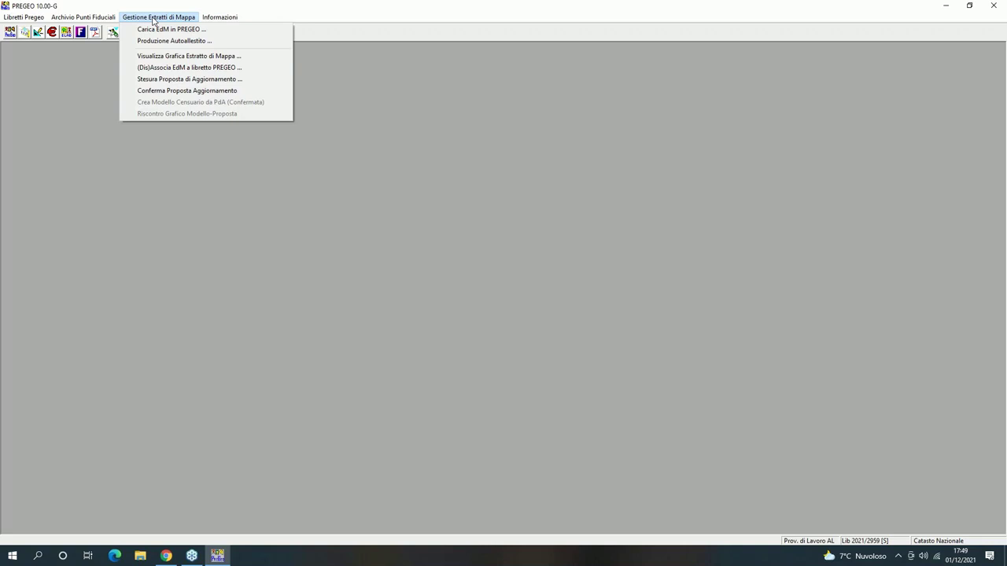
# Step: Open booklet 2021/2959 from Libretti Pregeo in the booklet manager
pyautogui.click(43, 35)
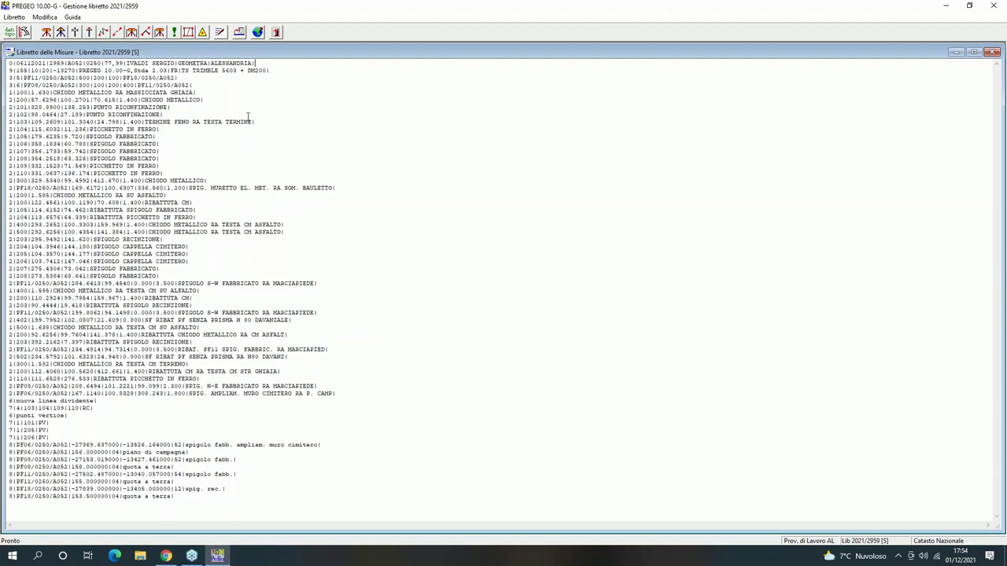
pyautogui.click(220, 33)
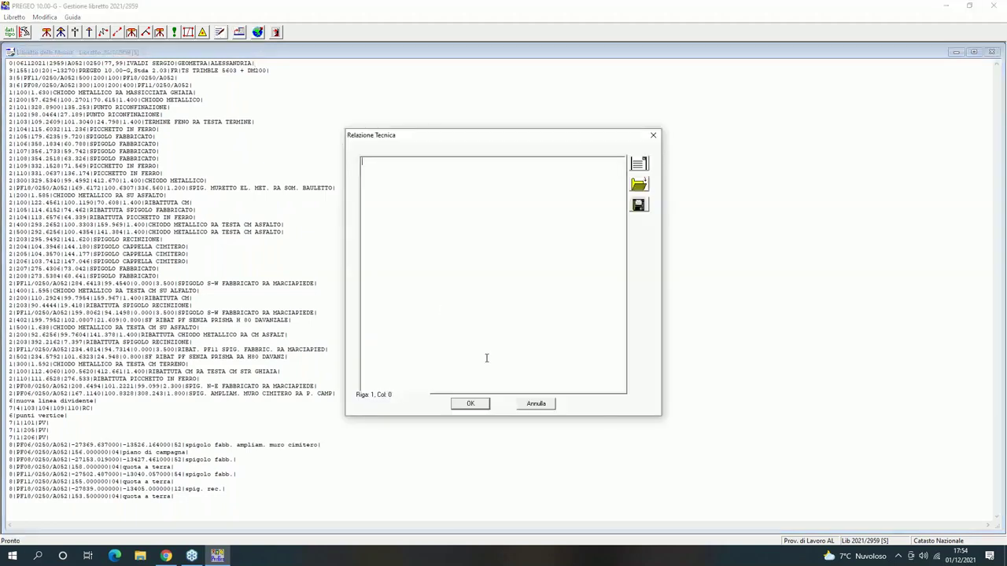
pyautogui.click(537, 405)
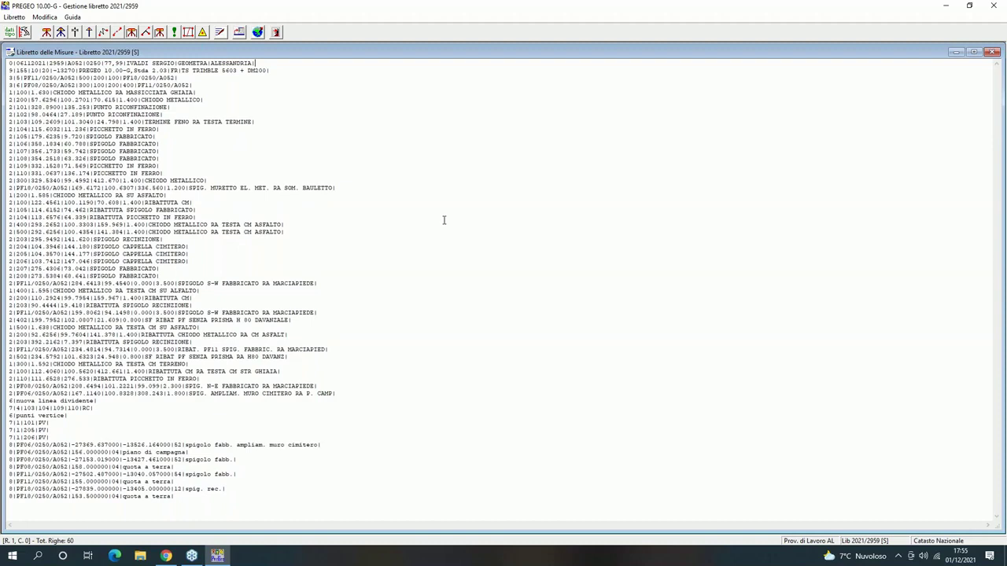
# Step: Open the empty Relazione Tecnica editor for booklet 2021/2959
pyautogui.click(220, 34)
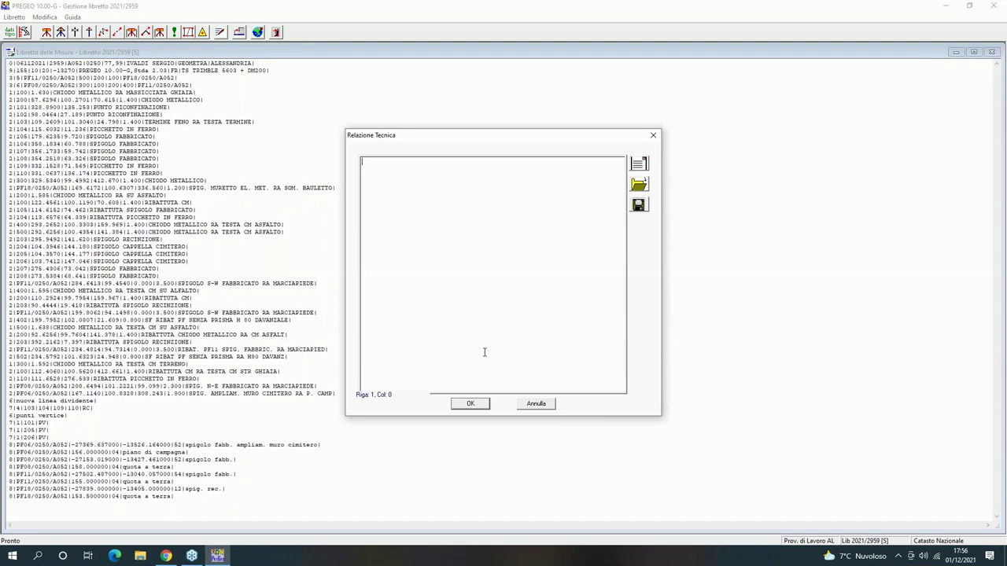
pyautogui.write('Con il tipo di aggiornamento....')
pyautogui.moveTo(482, 163); pyautogui.dragTo(359, 177)
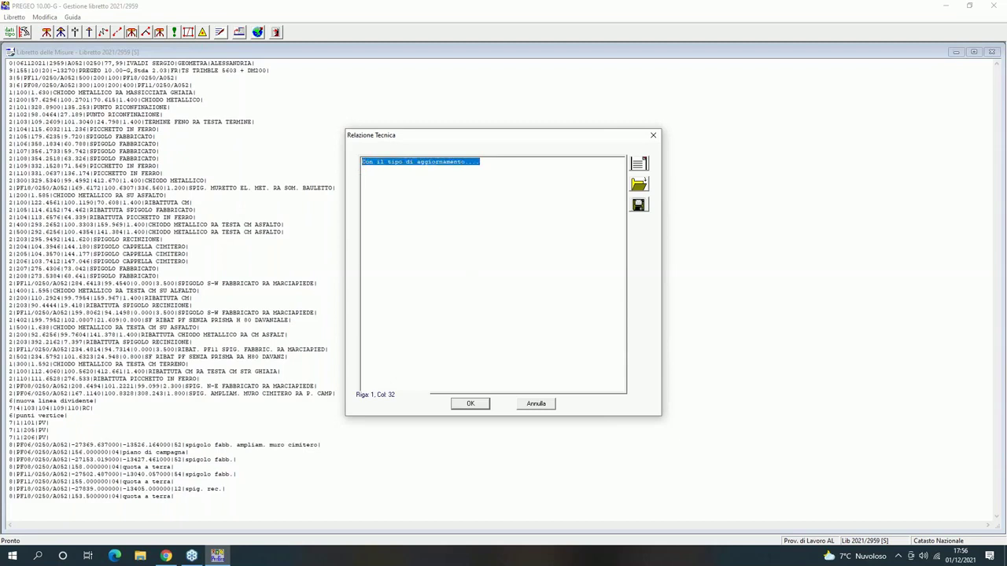
pyautogui.press('Delete')
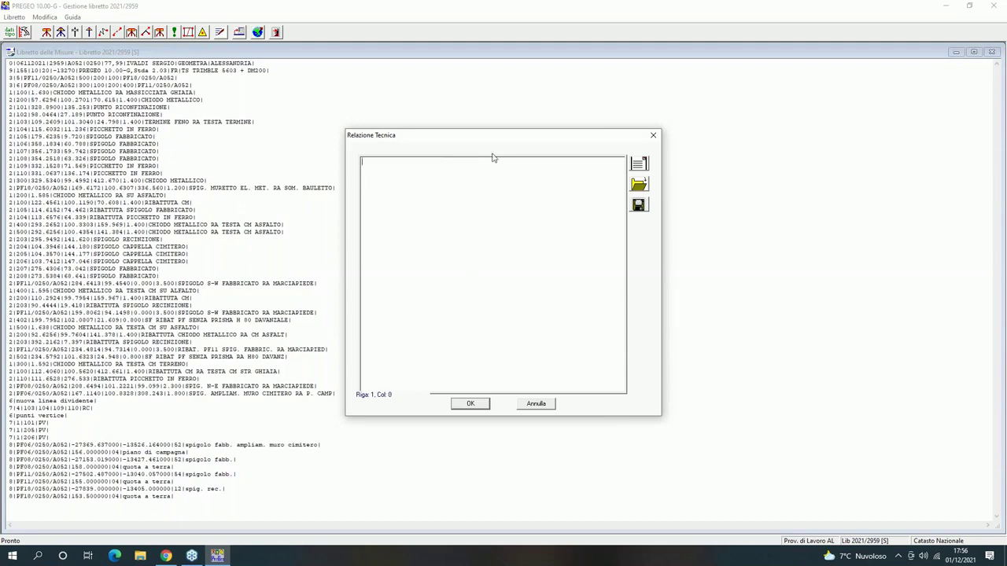
# Step: Cancel the technical report and open relazione.txt from the corso mercoledi folder in Notepad
pyautogui.click(535, 405)
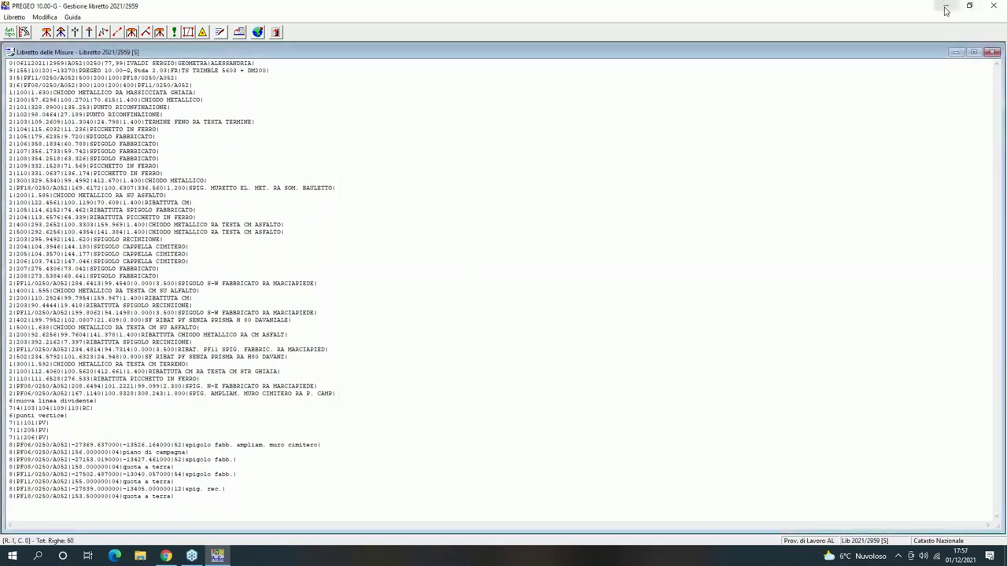
pyautogui.click(947, 6)
pyautogui.click(947, 6)
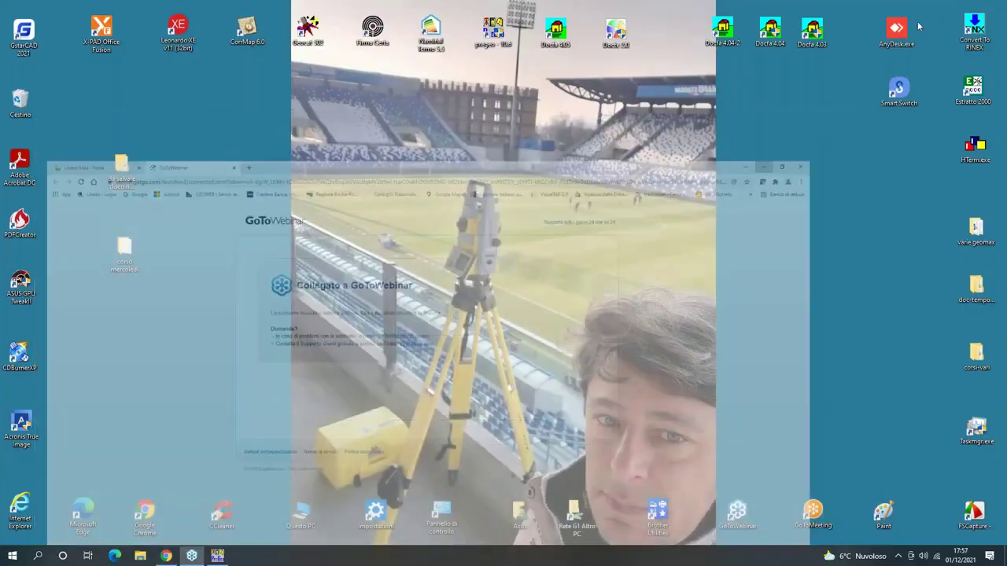
pyautogui.doubleClick(124, 266)
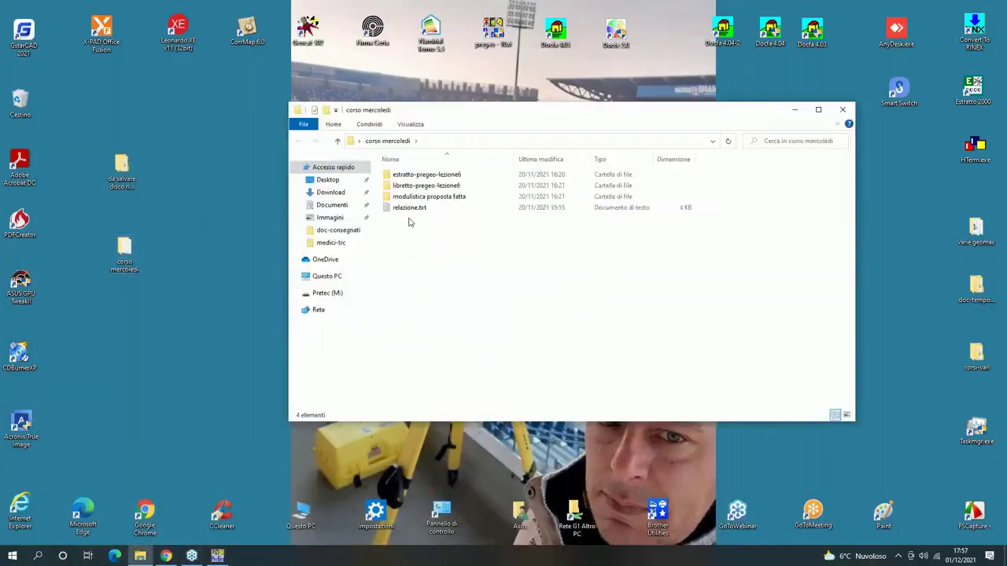
pyautogui.doubleClick(408, 211)
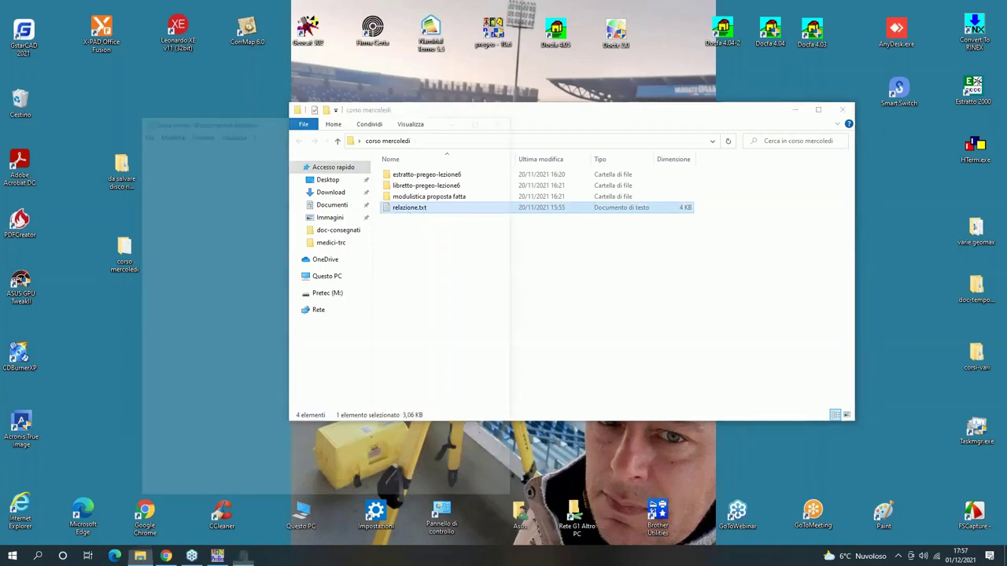
# Step: Copy the survey report text from relazione.txt and switch back to PREGEO
pyautogui.scroll(-2, 502, 380)
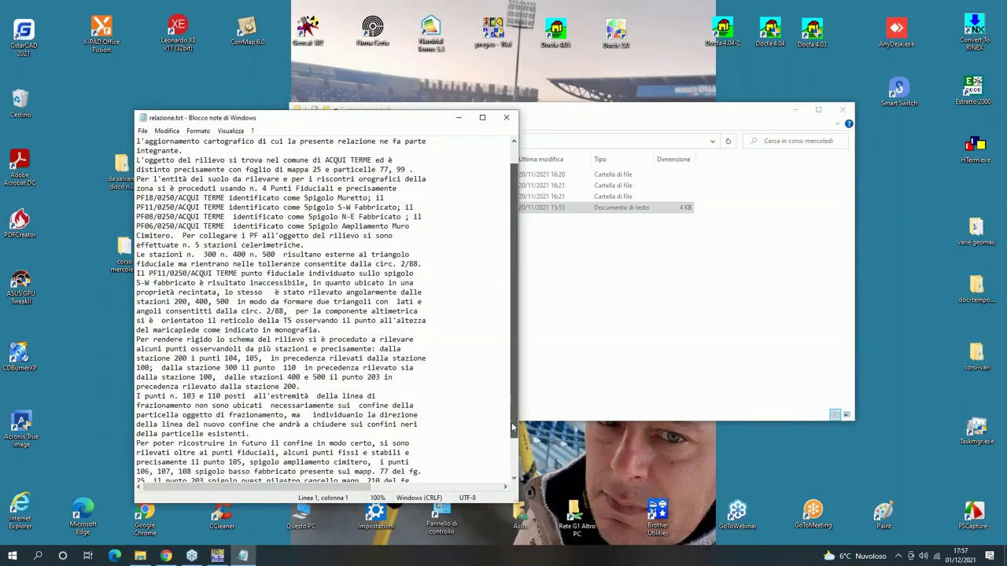
pyautogui.moveTo(221, 471); pyautogui.dragTo(143, 134)
pyautogui.rightClick(171, 159)
pyautogui.click(187, 192)
pyautogui.click(218, 556)
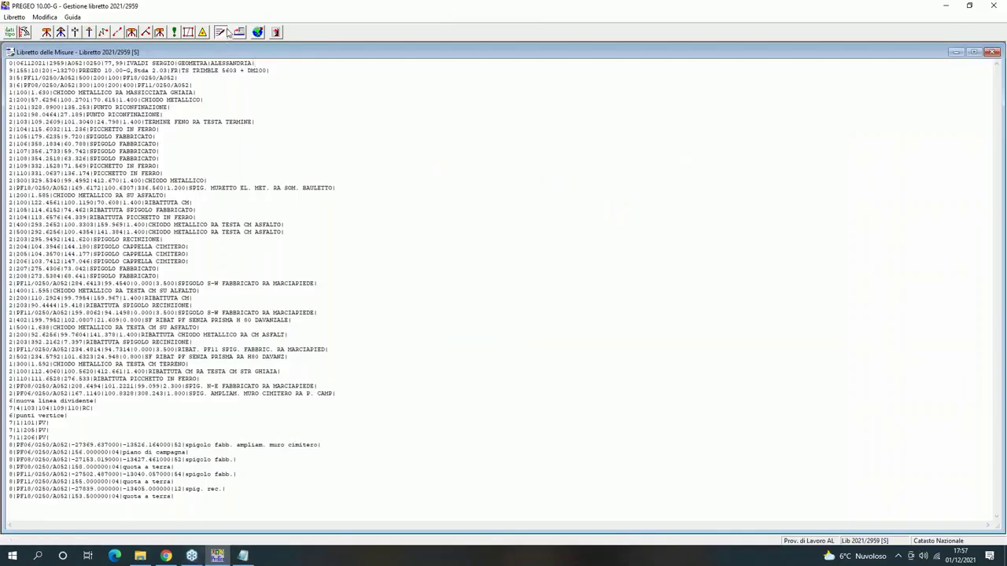
# Step: Paste the copied report text into the Relazione Tecnica editor and confirm it
pyautogui.click(221, 33)
pyautogui.rightClick(404, 192)
pyautogui.click(430, 236)
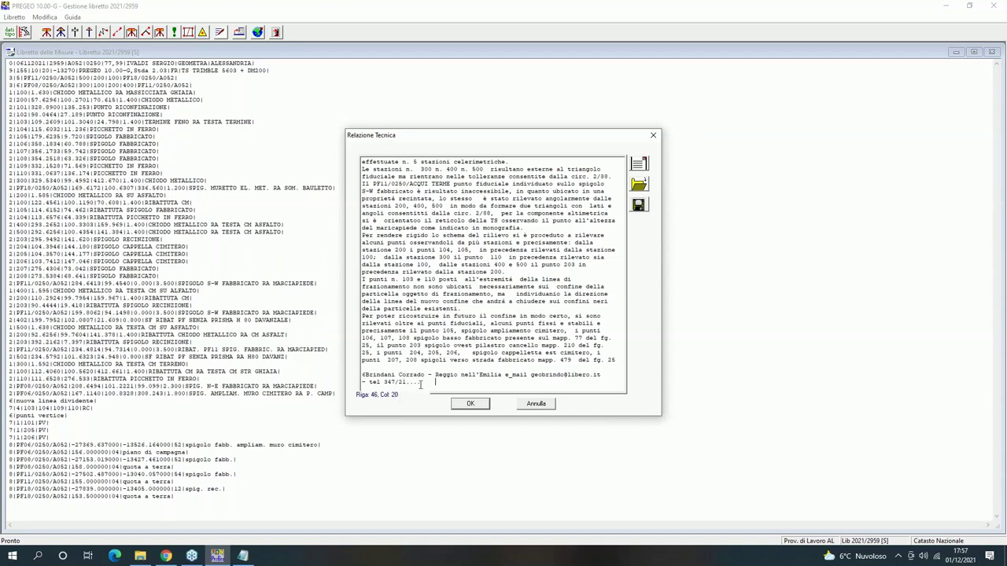
pyautogui.click(468, 406)
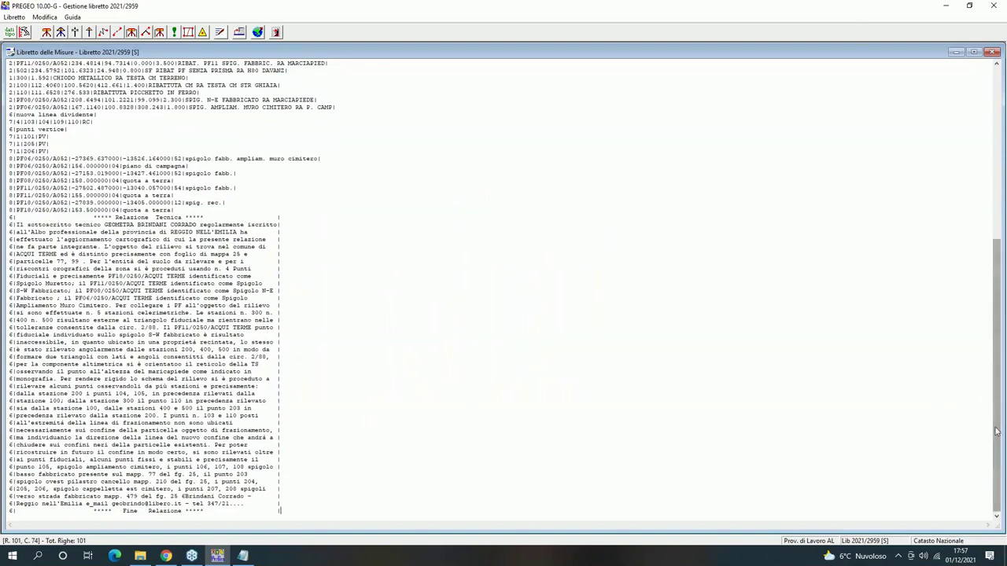
# Step: Save booklet 2021/2959 via Libretto > Salva and scroll down to the technical report block
pyautogui.moveTo(1001, 416); pyautogui.dragTo(999, 325)
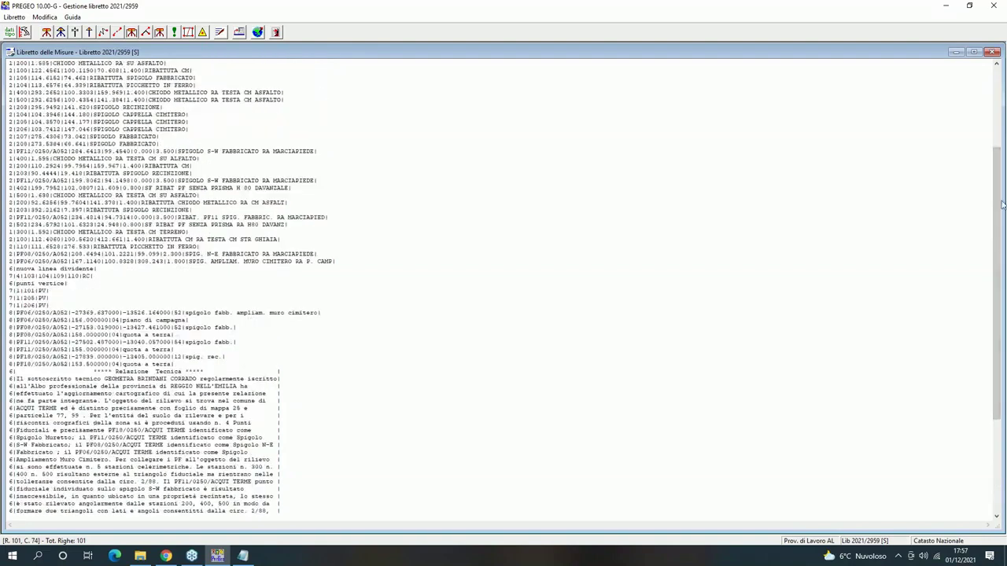
pyautogui.moveTo(997, 211); pyautogui.dragTo(997, 148)
pyautogui.click(15, 16)
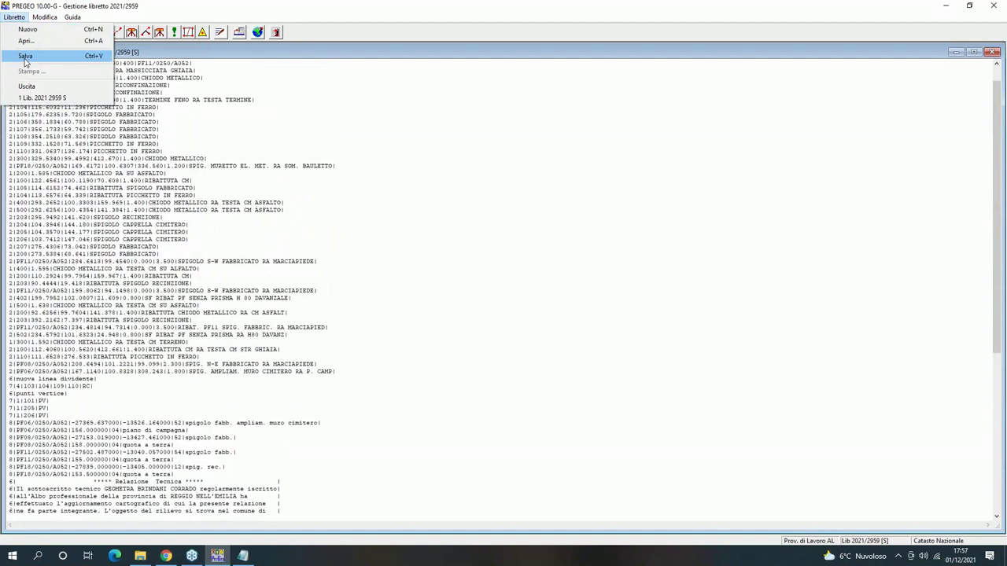
pyautogui.click(26, 56)
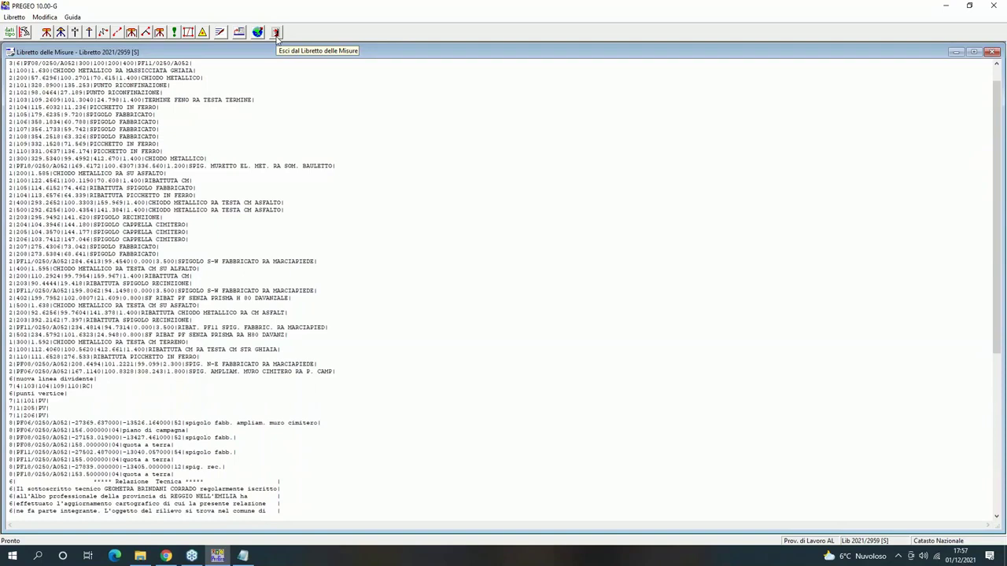
pyautogui.moveTo(998, 358); pyautogui.dragTo(988, 531)
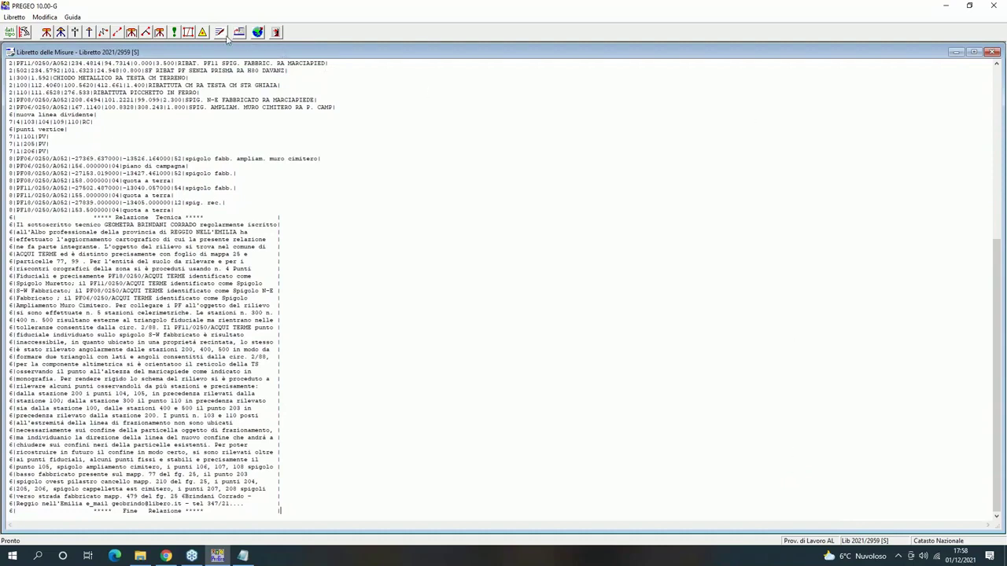
# Step: Open the Relazione Tecnica, check its closing lines, and close it unchanged
pyautogui.click(222, 36)
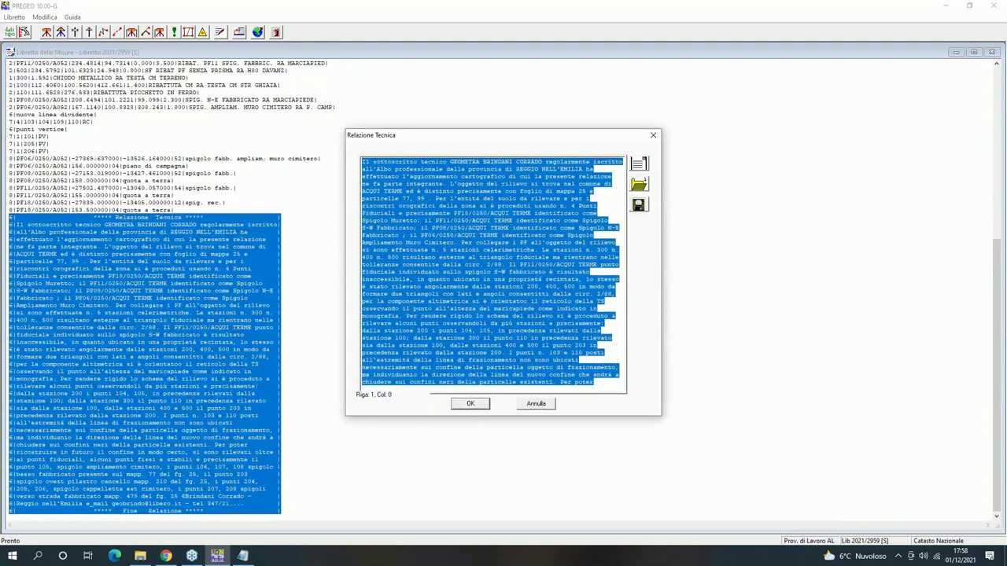
pyautogui.click(572, 382)
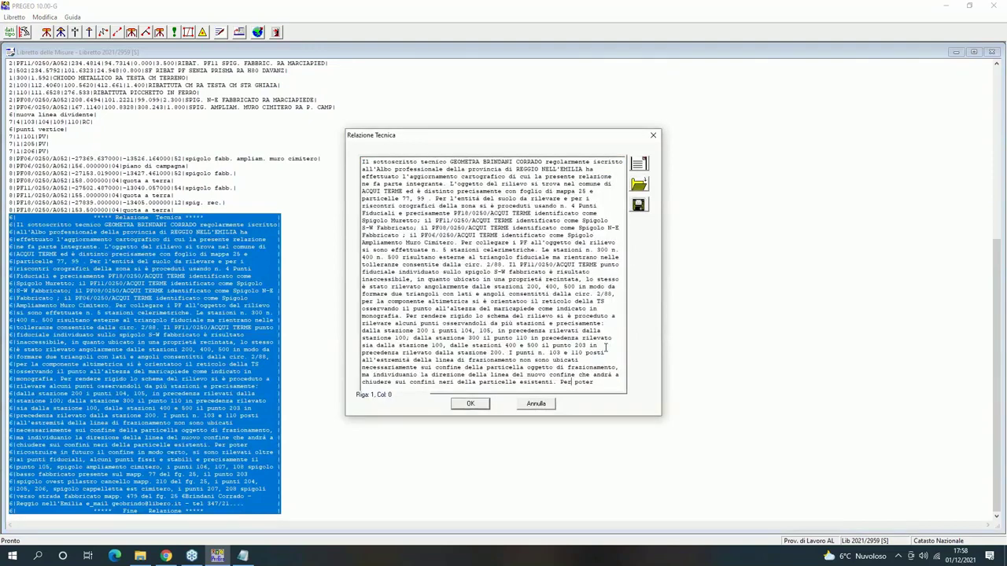
pyautogui.click(614, 337)
pyautogui.click(604, 384)
pyautogui.click(549, 403)
# Step: Reopen the technical report and delete the stray 6 before the surveyor's name
pyautogui.click(236, 505)
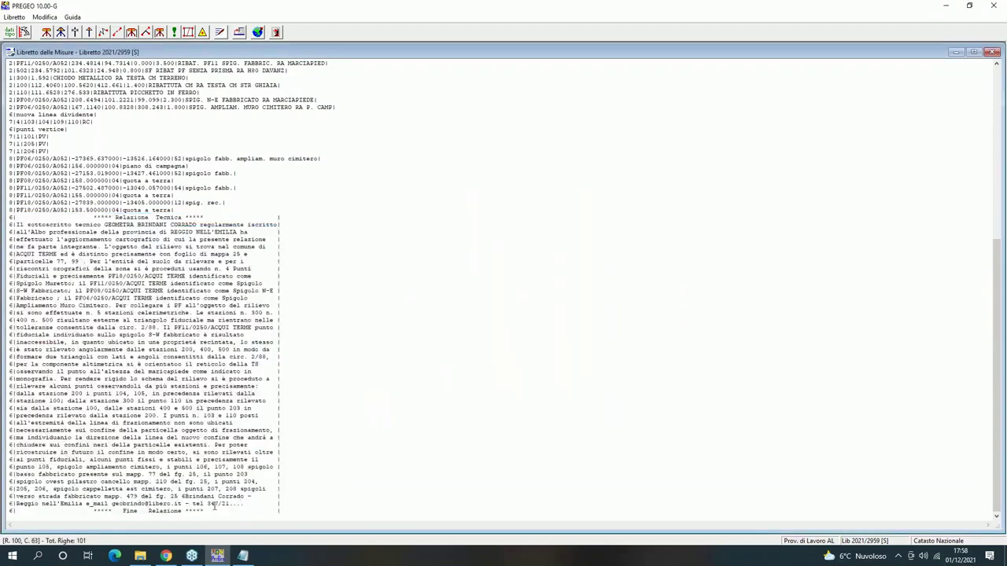
pyautogui.doubleClick(188, 498)
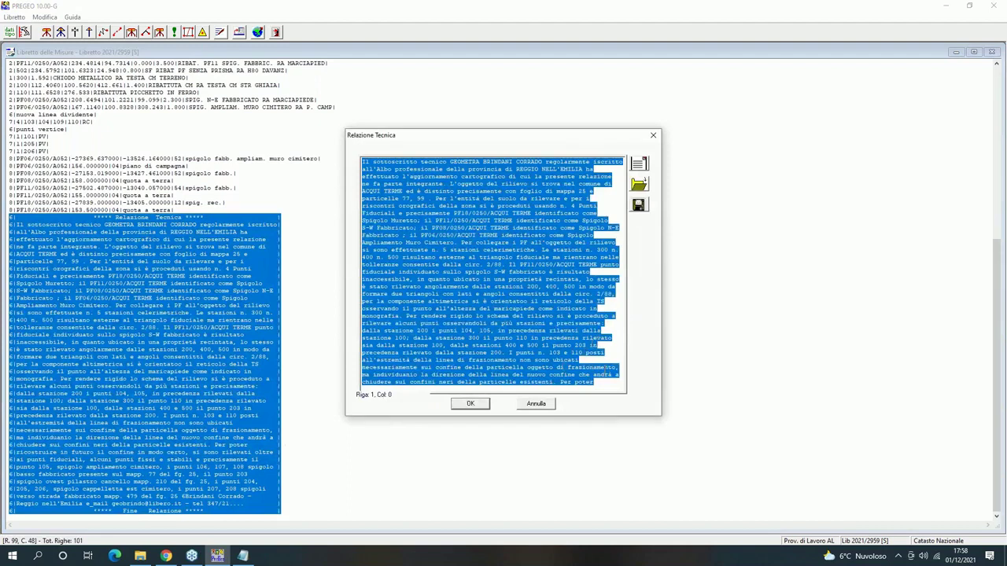
pyautogui.click(599, 383)
pyautogui.press('Down')
pyautogui.press('Down')
pyautogui.press('Down')
pyautogui.press('Down')
pyautogui.press('Down')
pyautogui.press('Down')
pyautogui.press('Down')
pyautogui.press('Down')
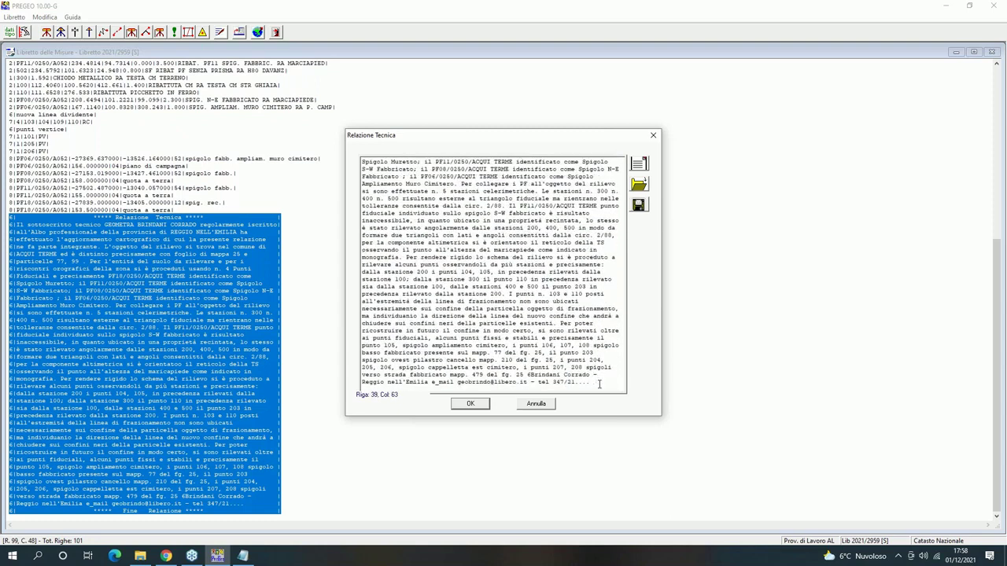
pyautogui.click(528, 376)
pyautogui.press('BackSpace')
# Step: Confirm the Relazione Tecnica dialog with OK so the corrected report replaces the old one
pyautogui.click(464, 404)
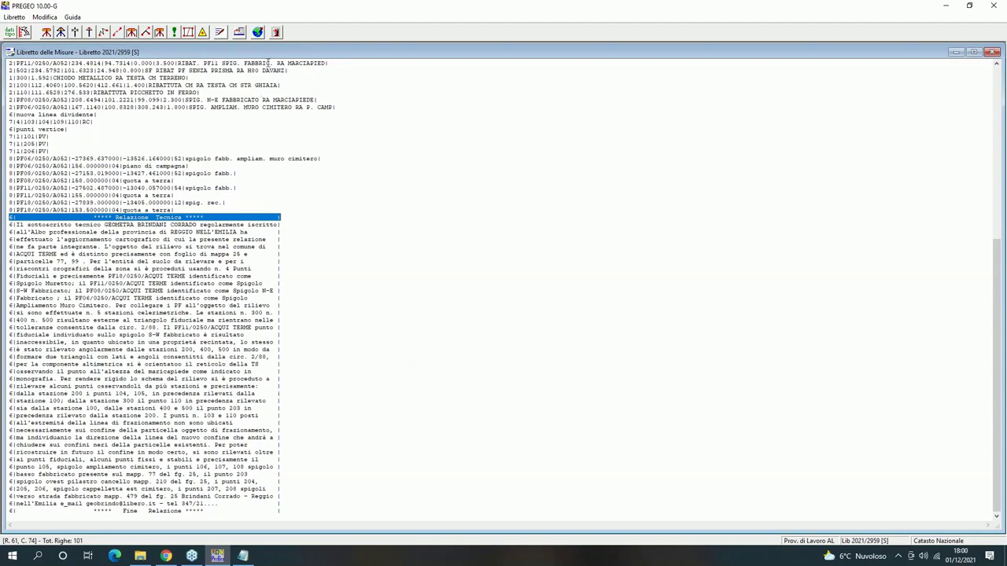
# Step: Exit the booklet editor, save the changes with Sì, and run Elaborazione on the booklet
pyautogui.click(277, 34)
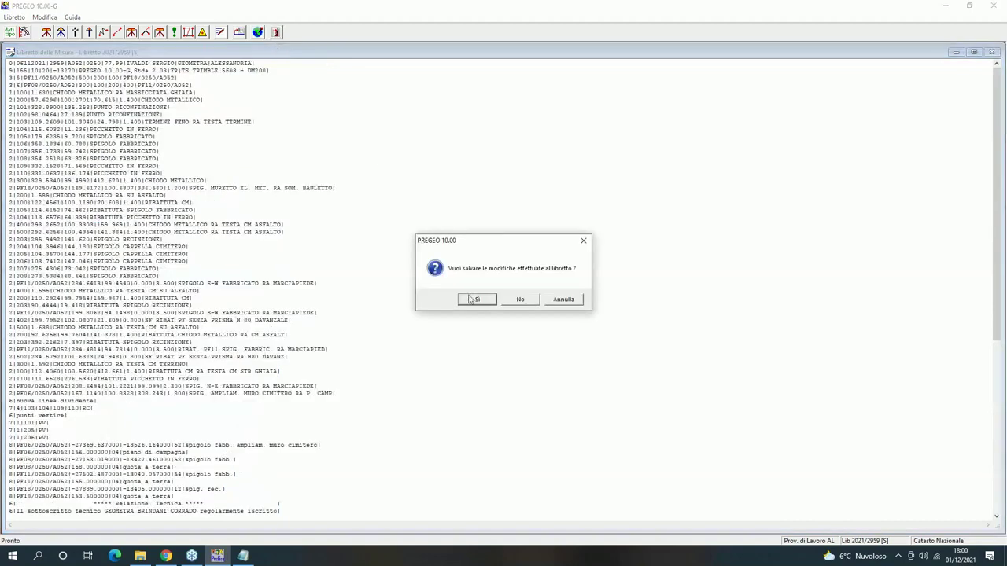
pyautogui.click(476, 300)
pyautogui.click(63, 37)
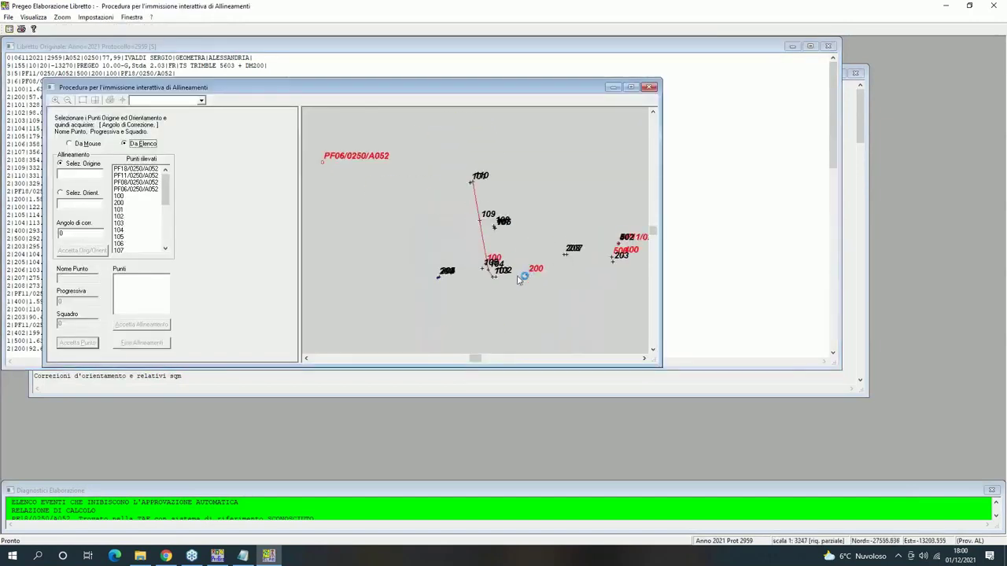
# Step: Zoom in and out over the surveyed-points plot, then close the Procedura Allineamenti window
pyautogui.scroll(4, 456, 274)
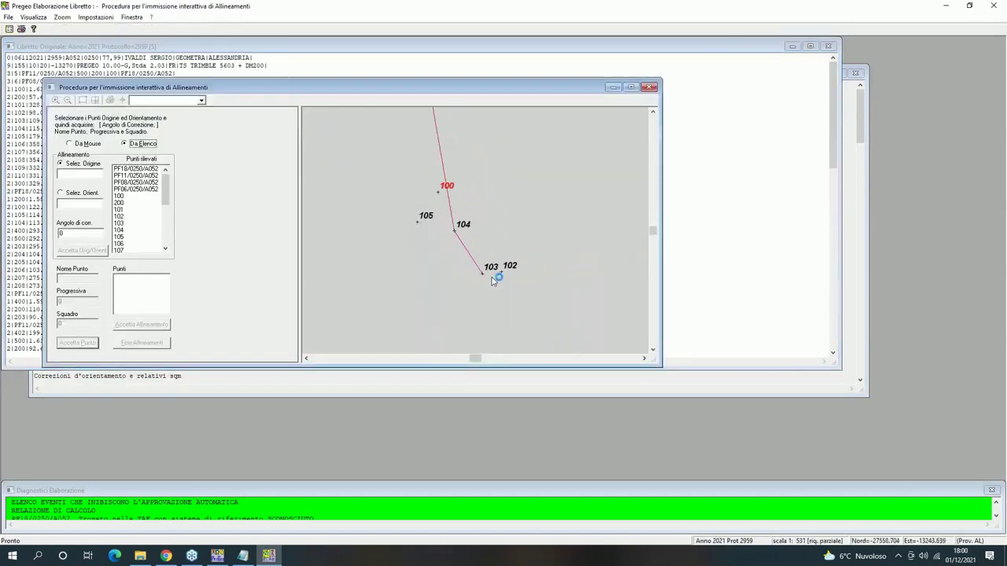
pyautogui.scroll(-2, 494, 288)
pyautogui.scroll(2, 467, 183)
pyautogui.scroll(1, 464, 180)
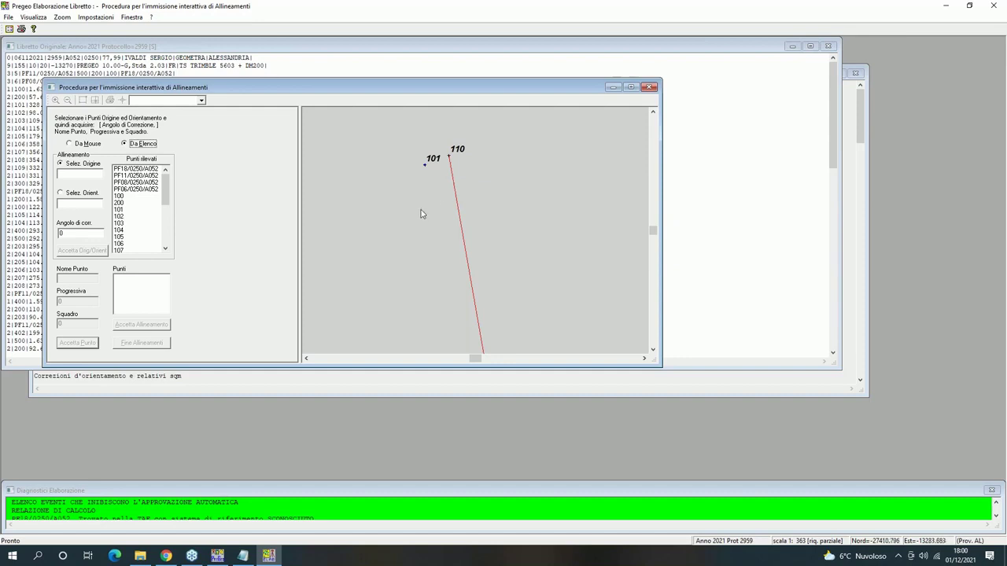
pyautogui.scroll(-4, 410, 236)
pyautogui.scroll(2, 443, 329)
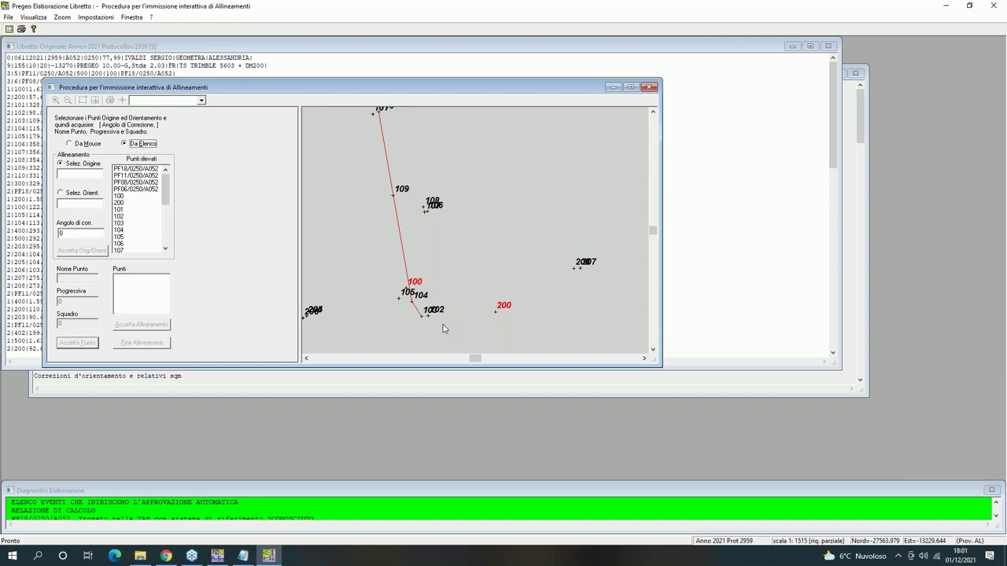
pyautogui.click(649, 86)
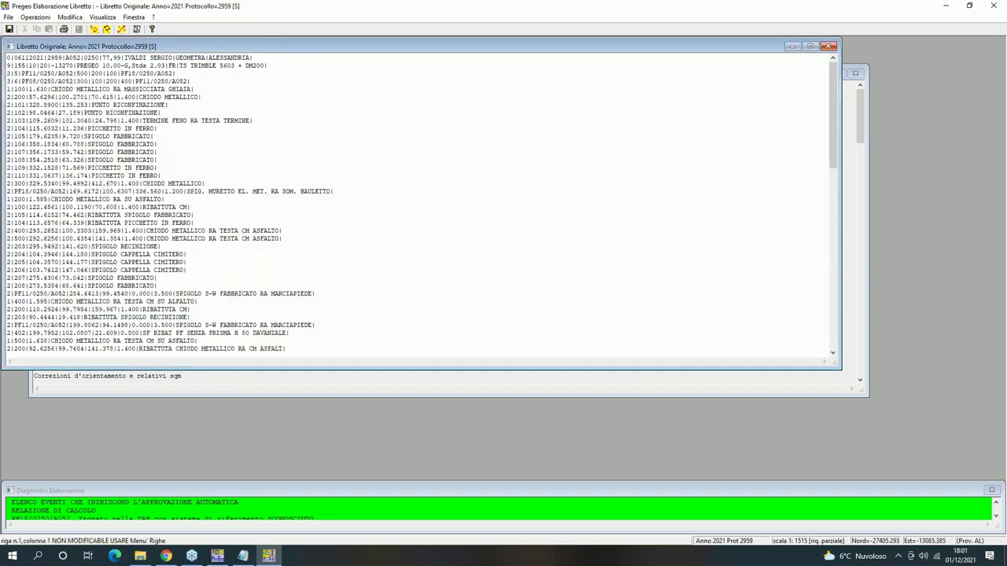
# Step: Open the 20212959.rel report and scroll through its contents
pyautogui.click(137, 28)
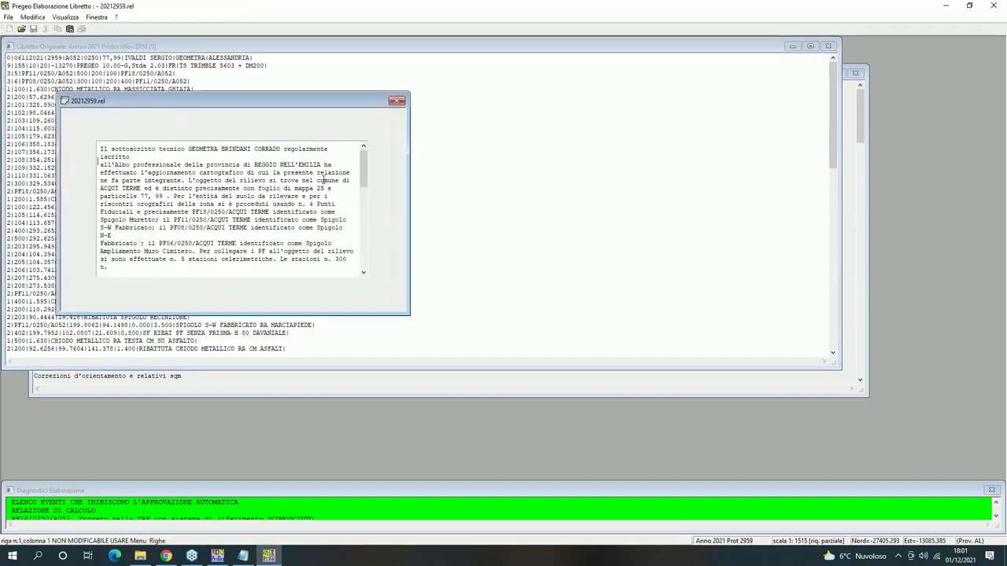
pyautogui.moveTo(364, 181); pyautogui.dragTo(366, 215)
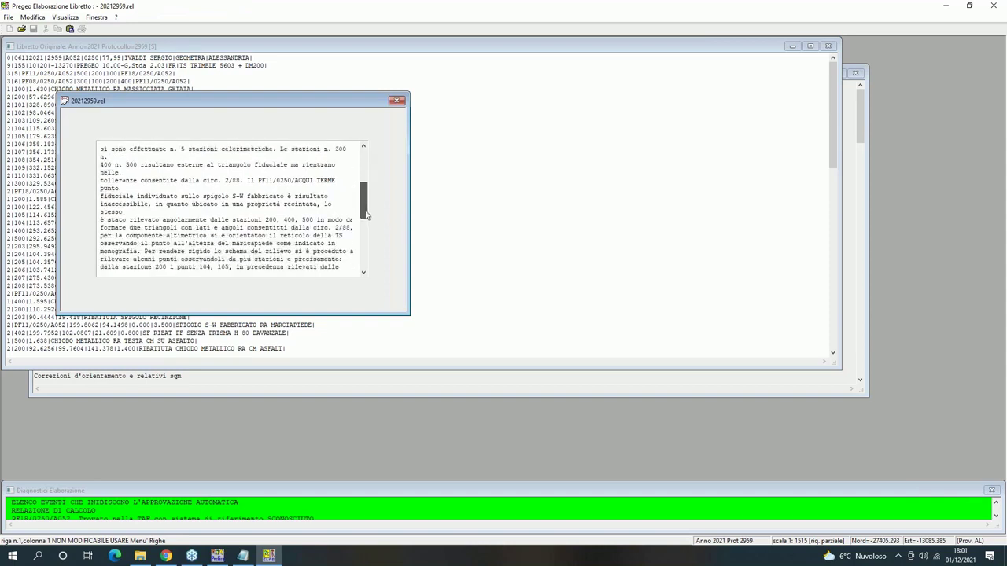
pyautogui.moveTo(366, 214); pyautogui.dragTo(368, 240)
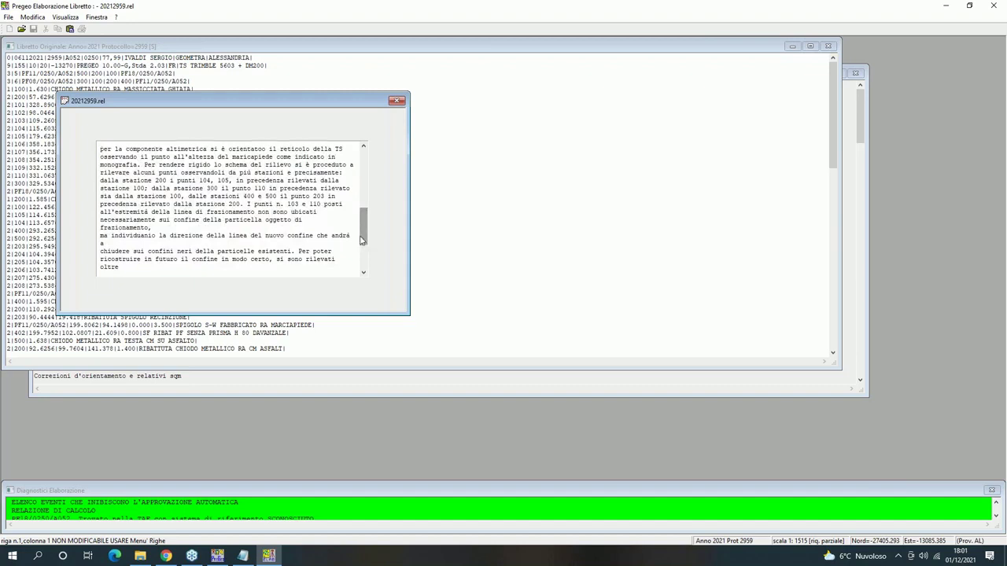
pyautogui.scroll(-4, 362, 240)
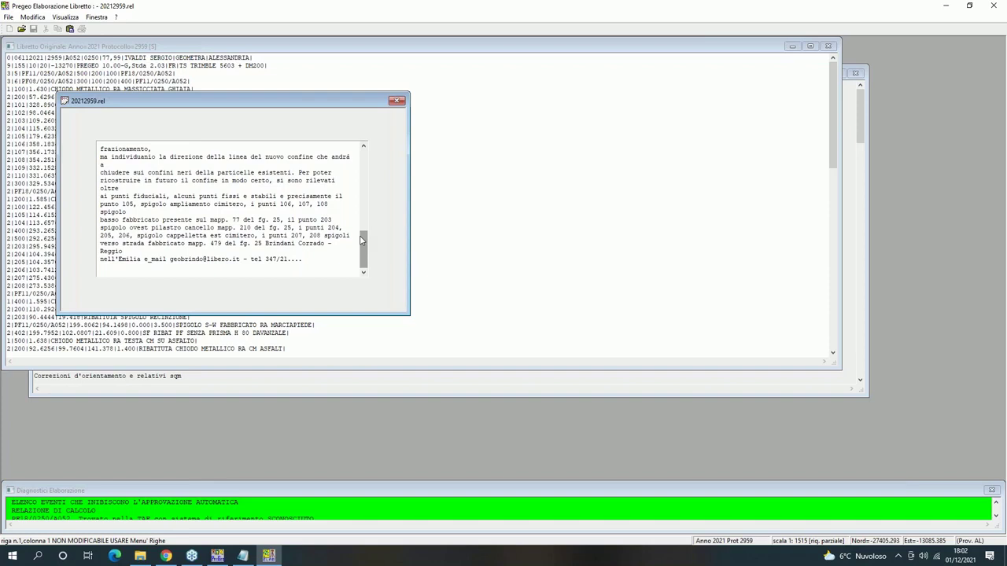
# Step: Close the .rel report, the Libretto Originale listing, and the Pregeo Elaborazione Libretto window
pyautogui.click(397, 100)
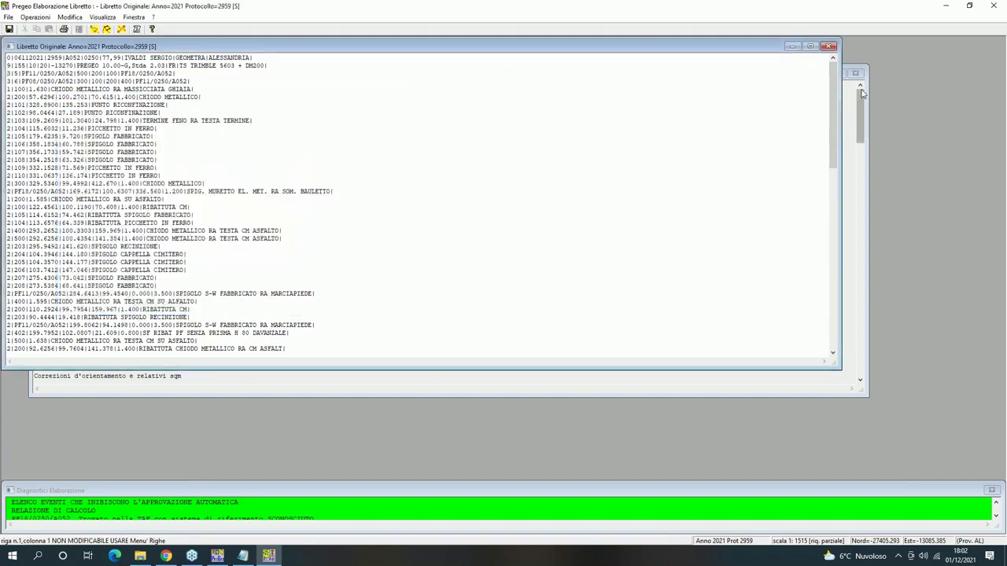
pyautogui.click(829, 46)
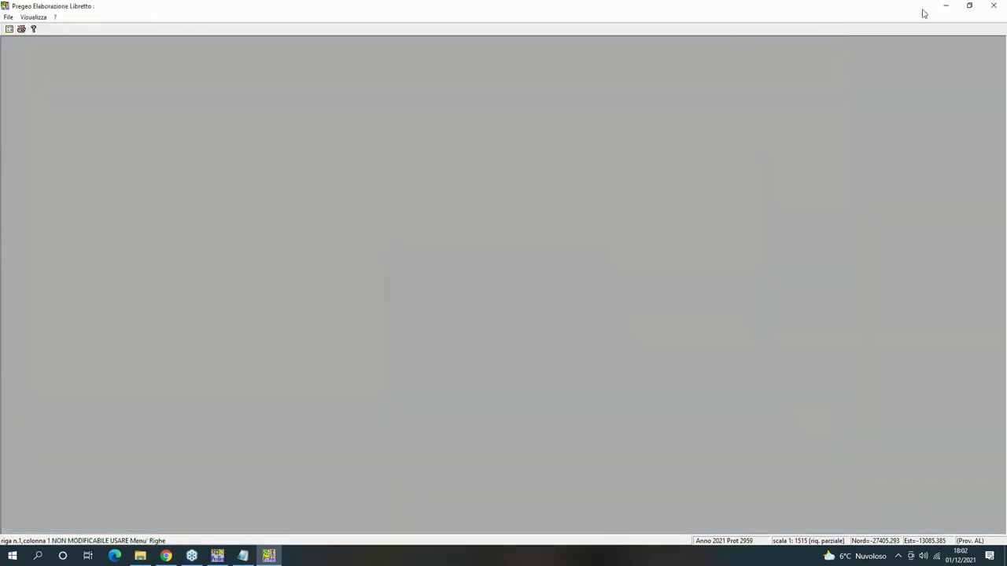
pyautogui.click(993, 6)
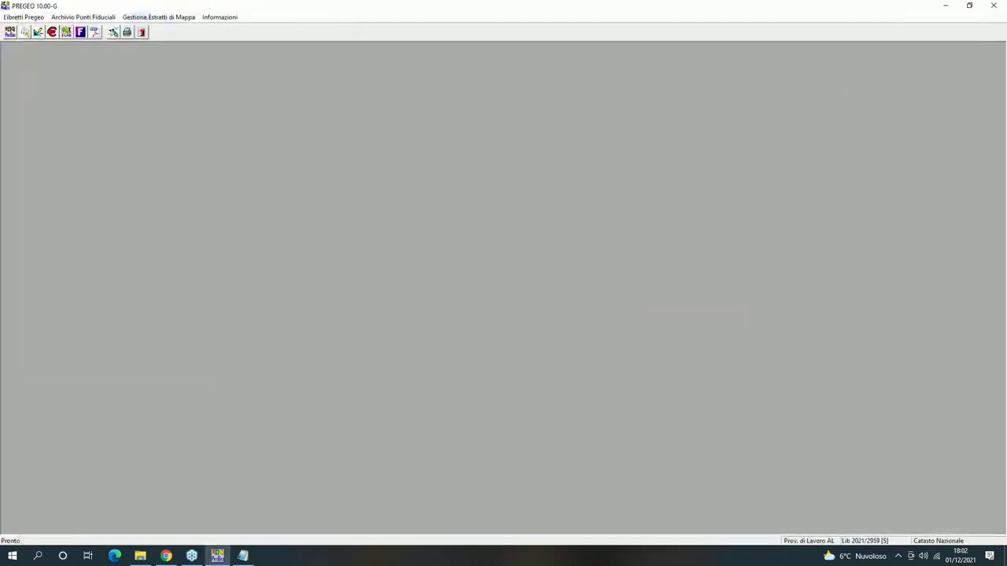
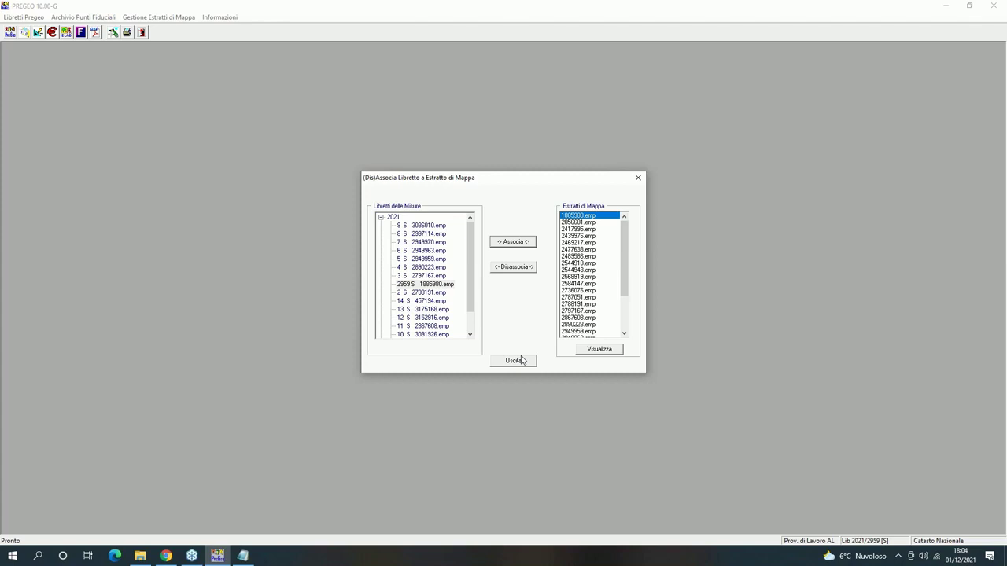
# Step: Start a map update proposal from survey file 2959 S 1885980.emp, loading parcels 99 and 77
pyautogui.click(514, 360)
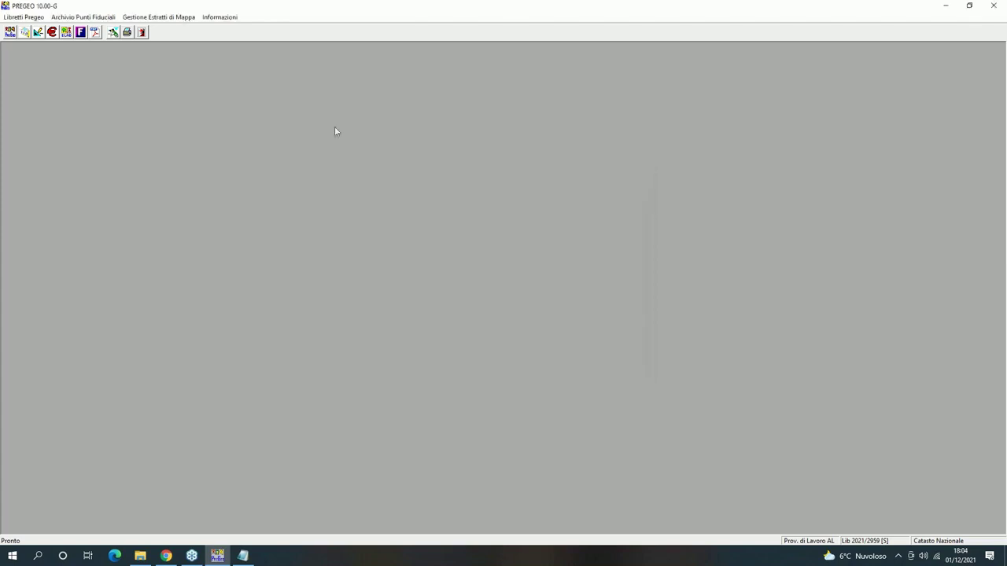
pyautogui.click(166, 18)
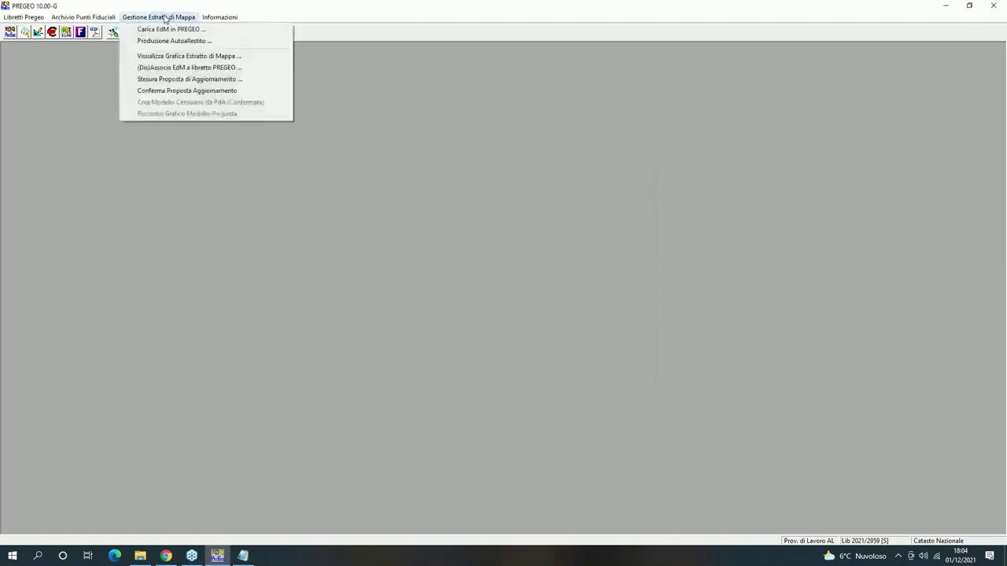
pyautogui.click(166, 79)
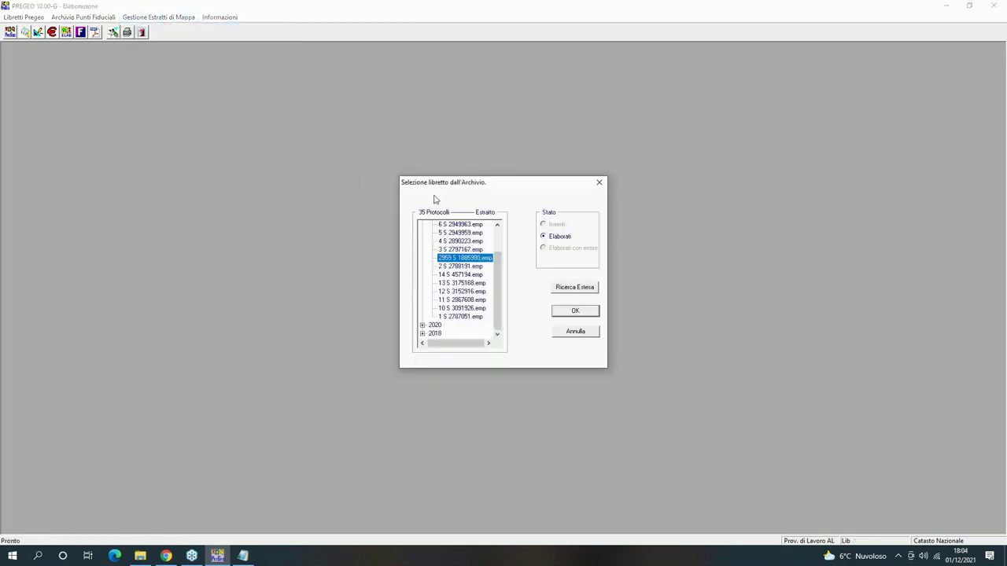
pyautogui.click(575, 311)
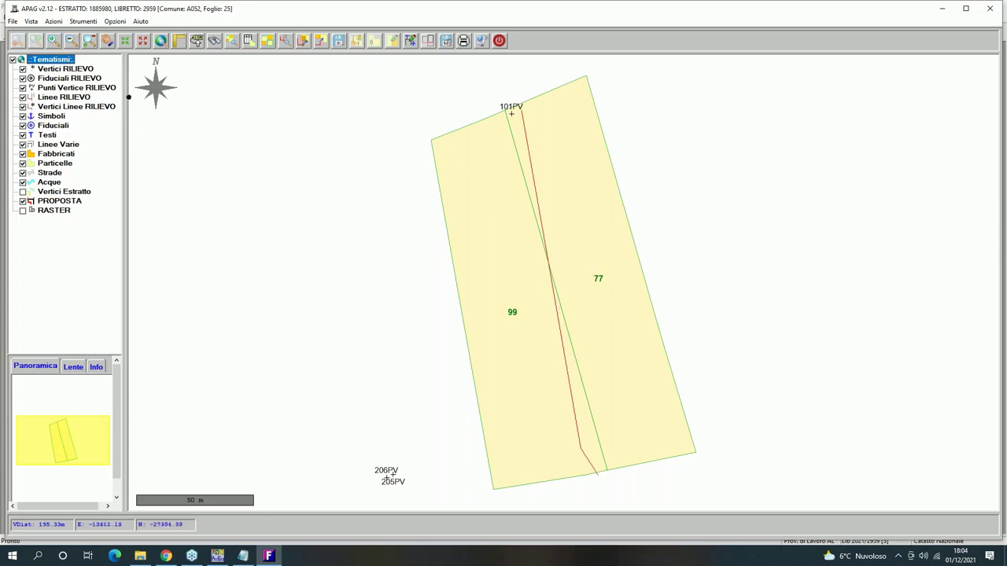
# Step: Turn on the RASTER cadastral layer and launch survey-to-map-extract orientation
pyautogui.click(23, 210)
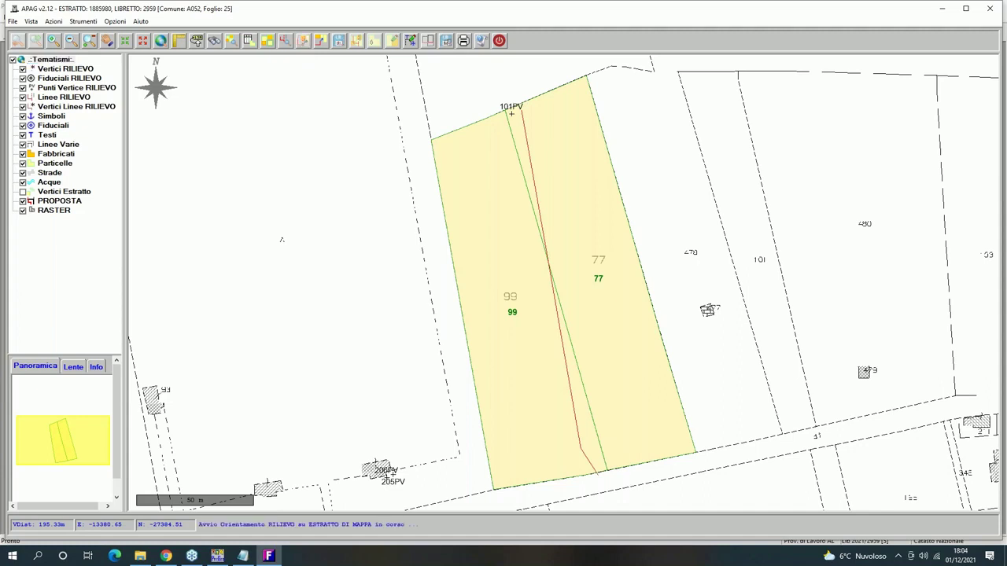
pyautogui.click(303, 44)
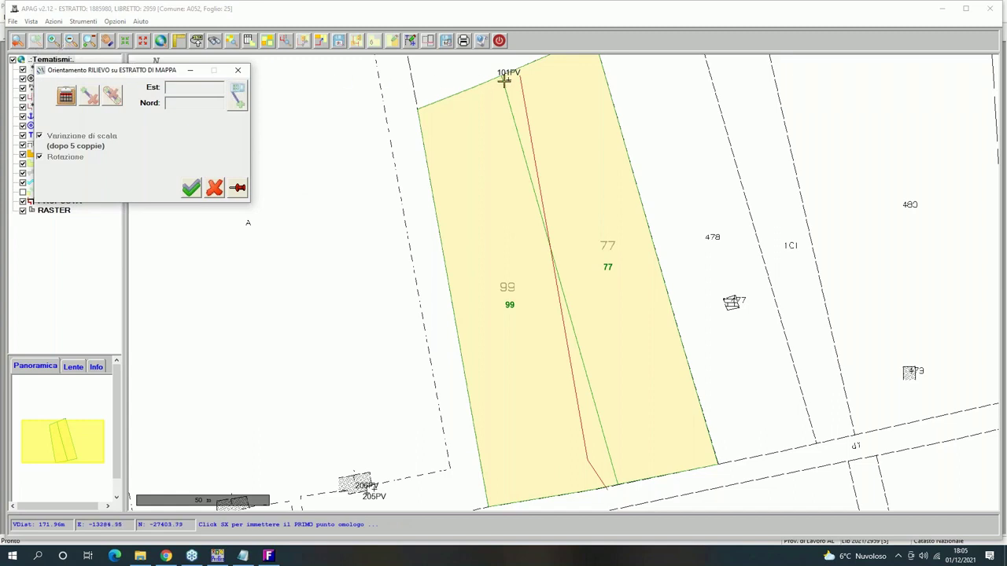
# Step: Zoom in near 101PV, pair it with map vertex 101, then return to full extent
pyautogui.click(59, 42)
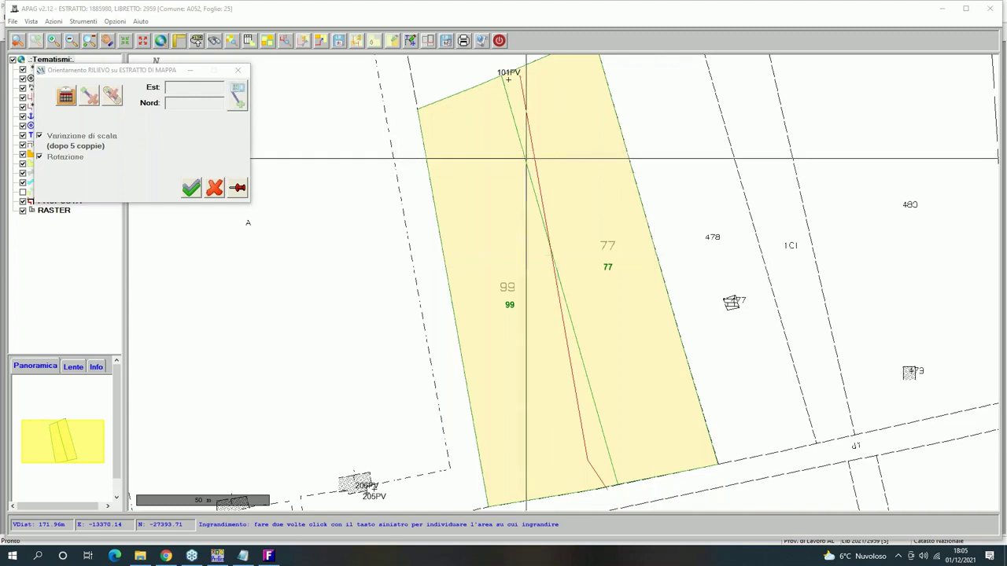
pyautogui.click(472, 119)
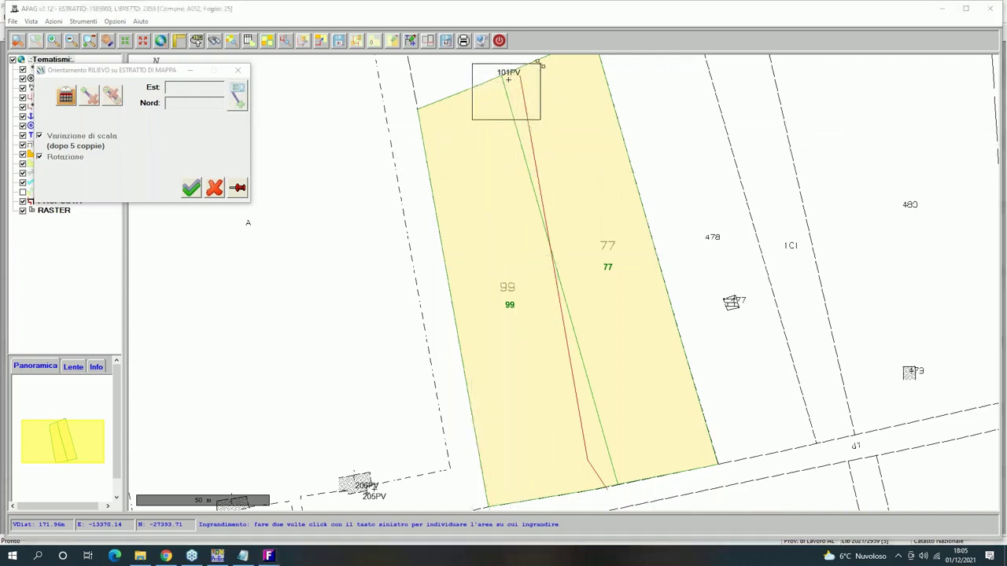
pyautogui.click(540, 65)
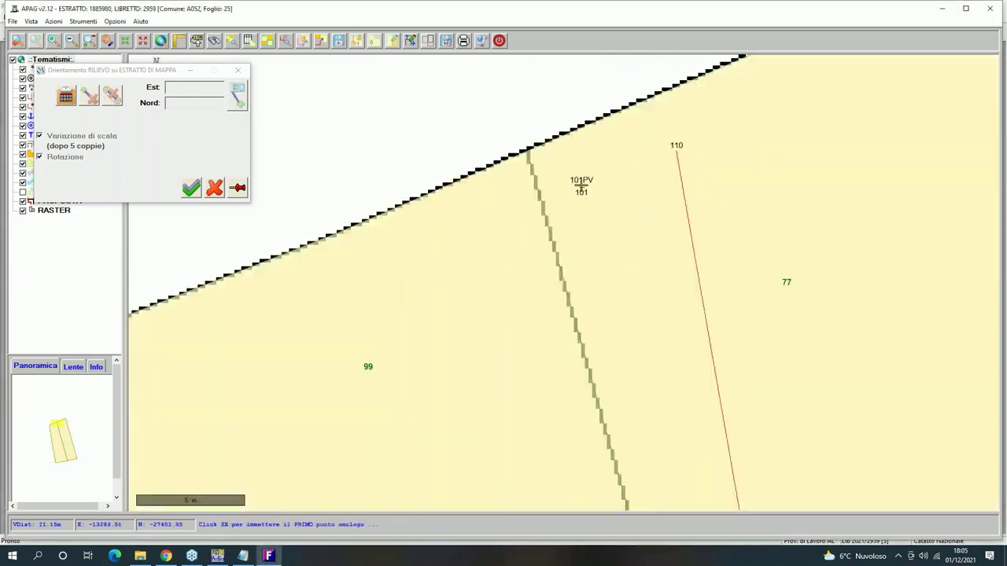
pyautogui.click(580, 187)
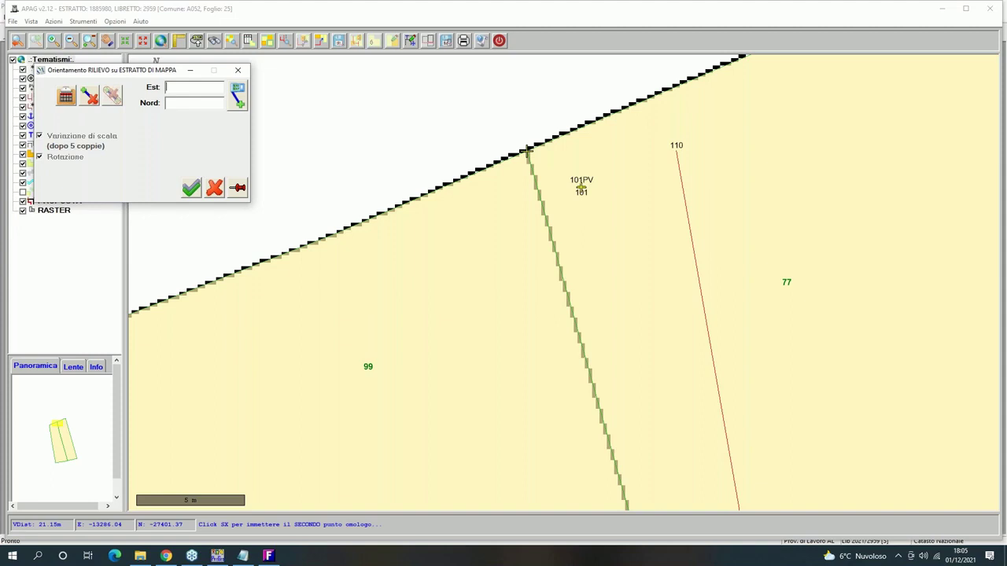
pyautogui.click(581, 187)
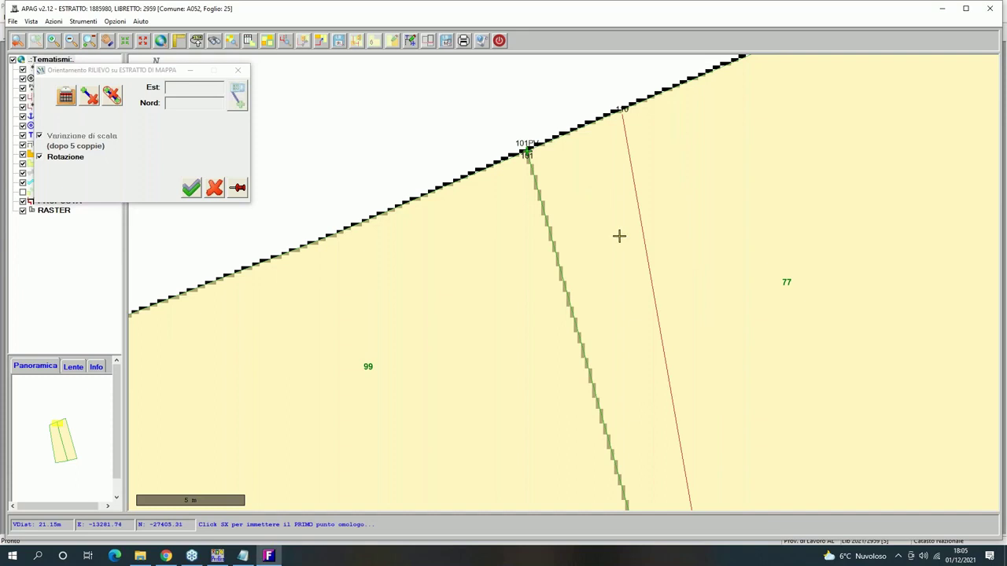
pyautogui.click(18, 40)
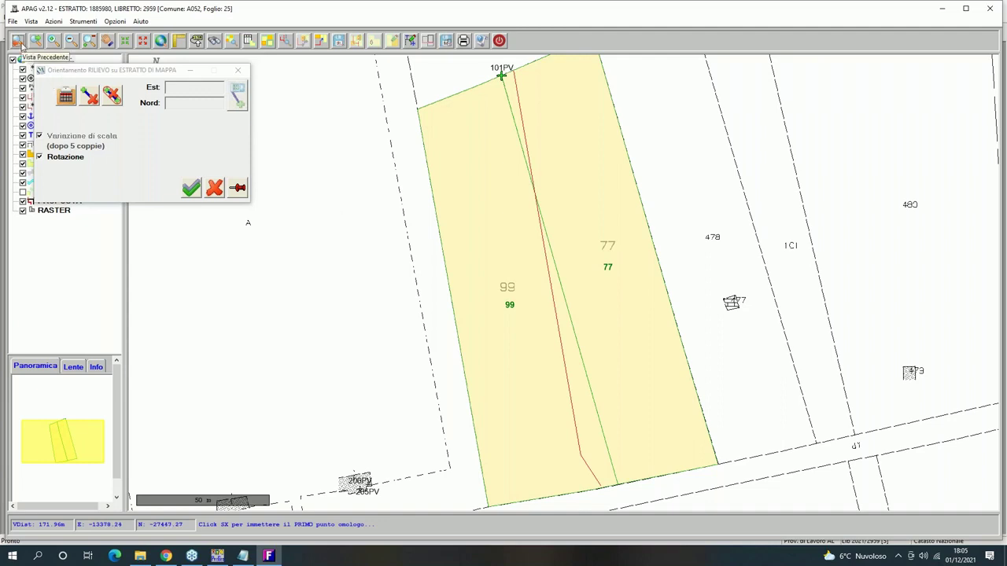
pyautogui.click(53, 40)
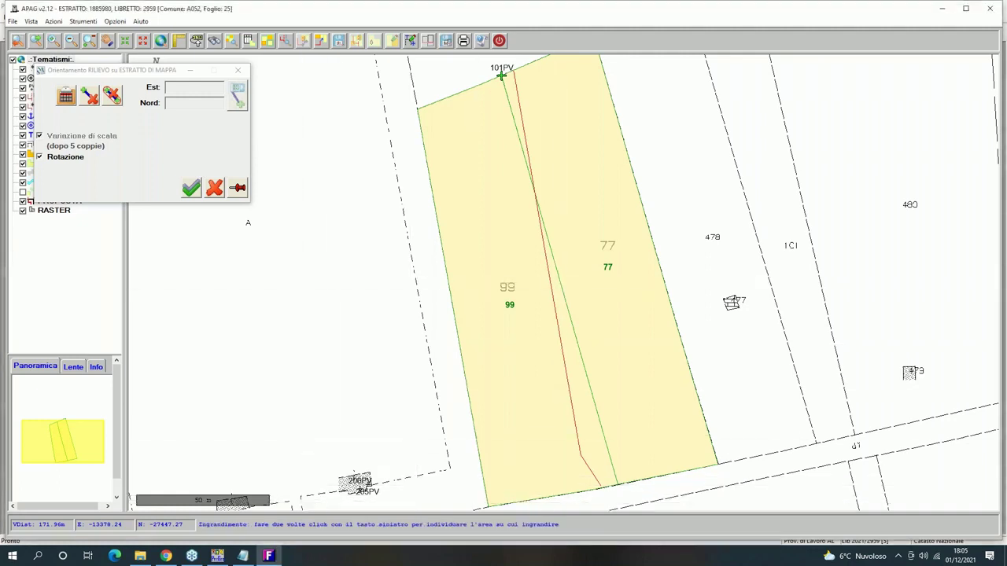
# Step: Pair 205PV with its building corner, accepting the unsnapped point, and confirm the orientation
pyautogui.click(305, 445)
pyautogui.click(418, 504)
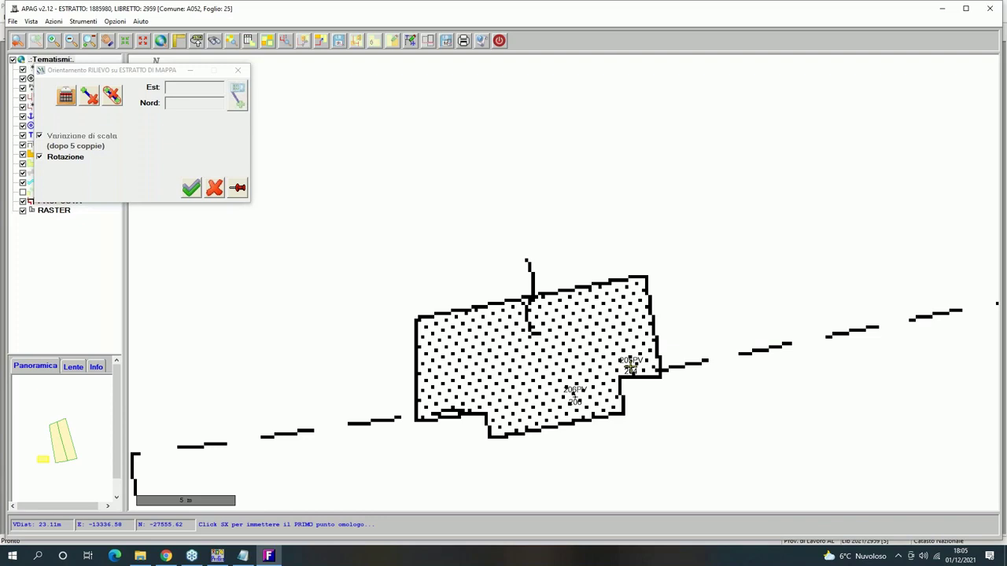
pyautogui.click(661, 377)
pyautogui.click(661, 377)
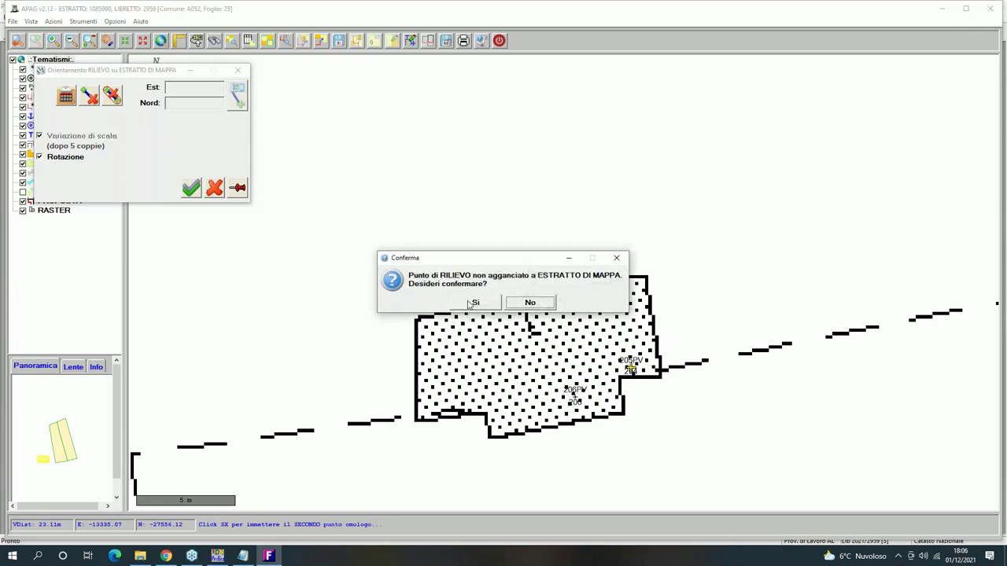
pyautogui.click(470, 304)
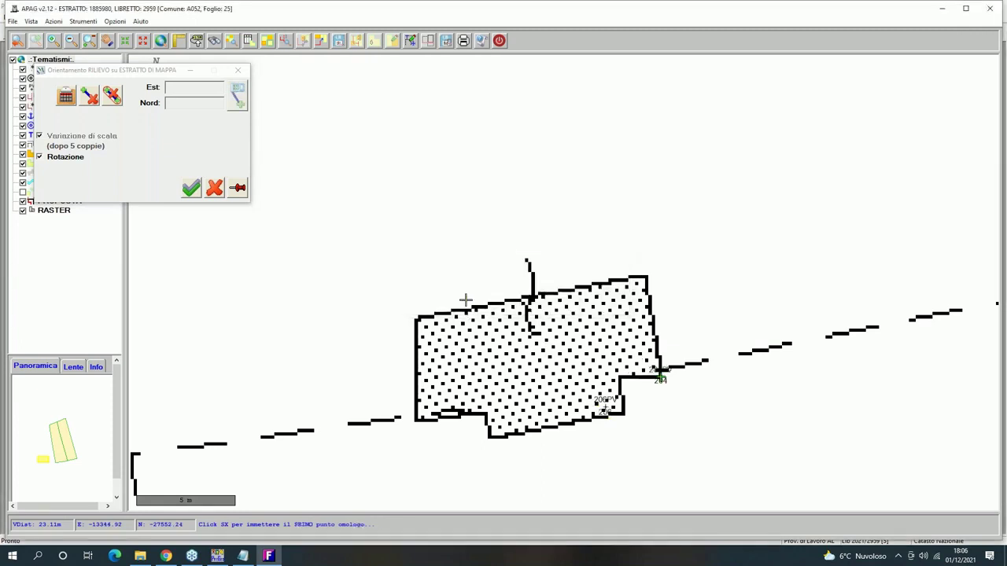
pyautogui.click(17, 41)
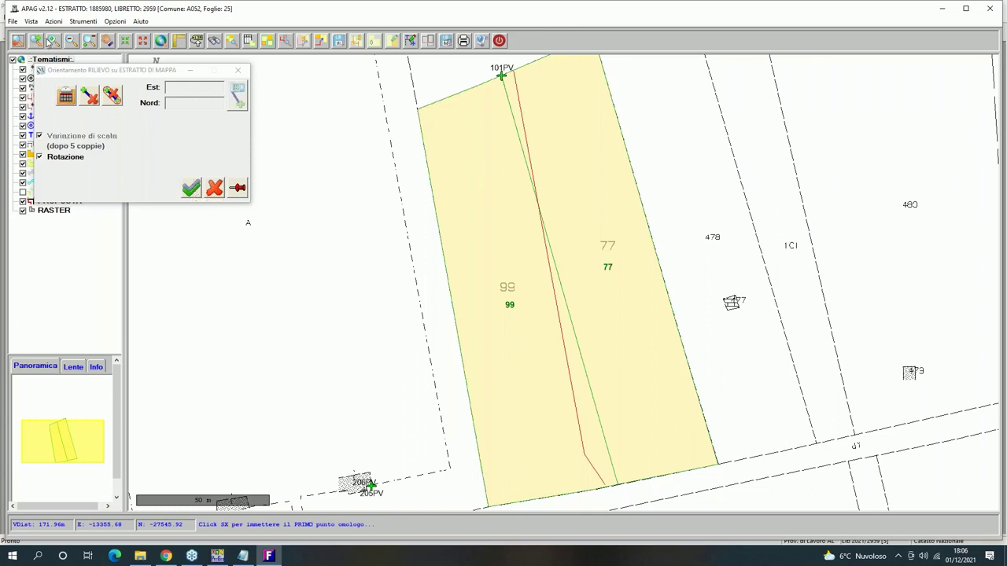
pyautogui.click(192, 188)
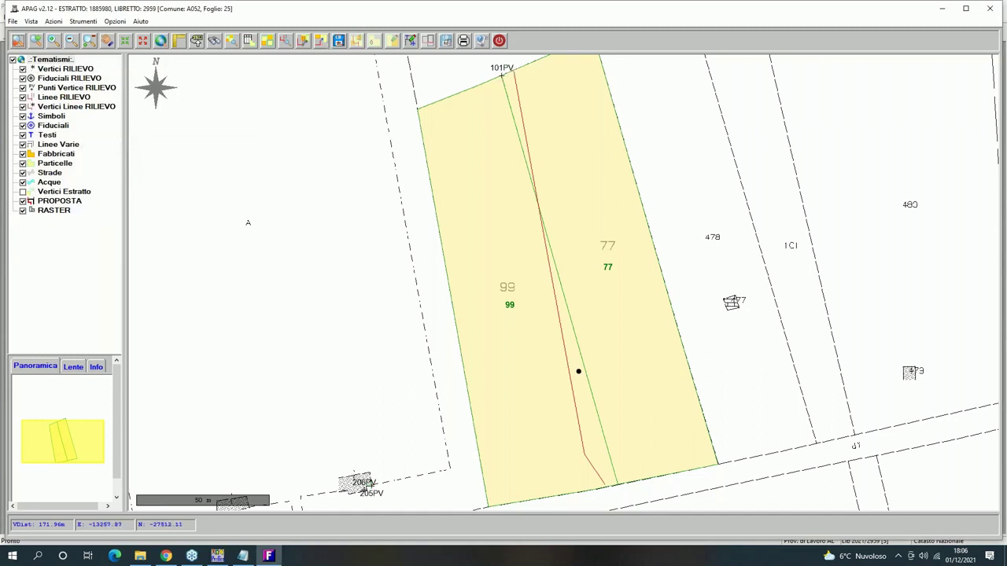
# Step: Start the survey adaptation and snap vertex 110 onto the parcel boundary
pyautogui.click(320, 43)
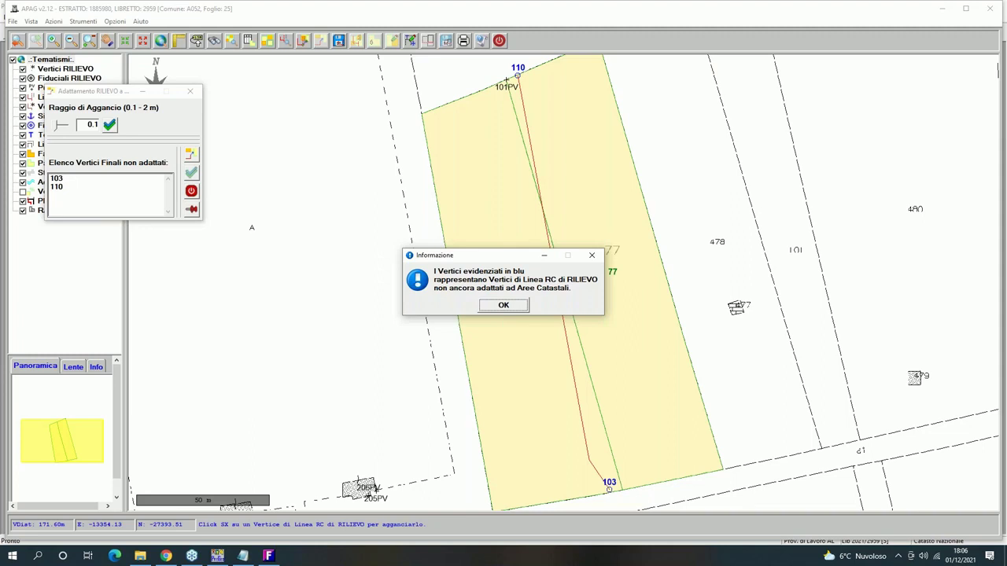
pyautogui.click(504, 306)
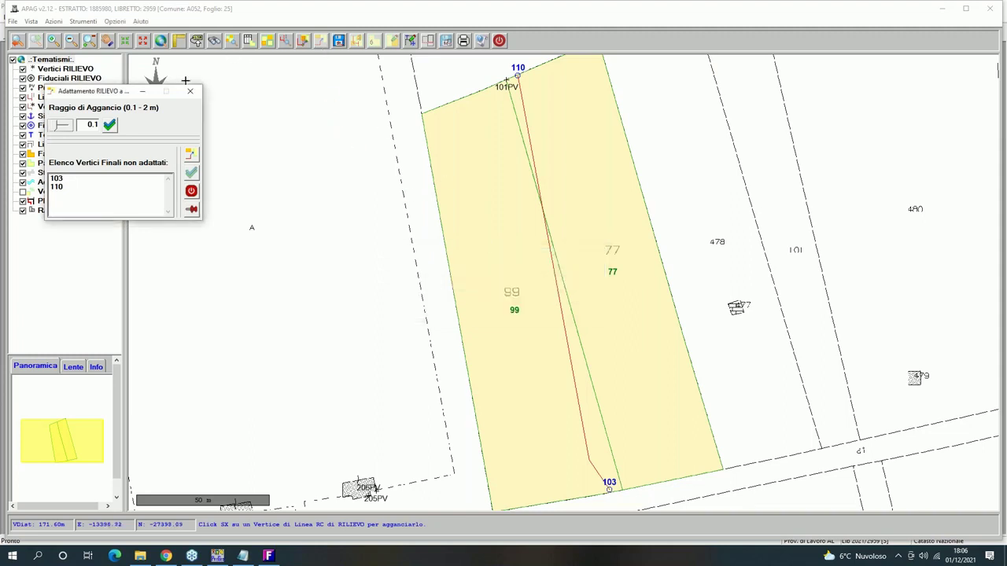
pyautogui.click(52, 41)
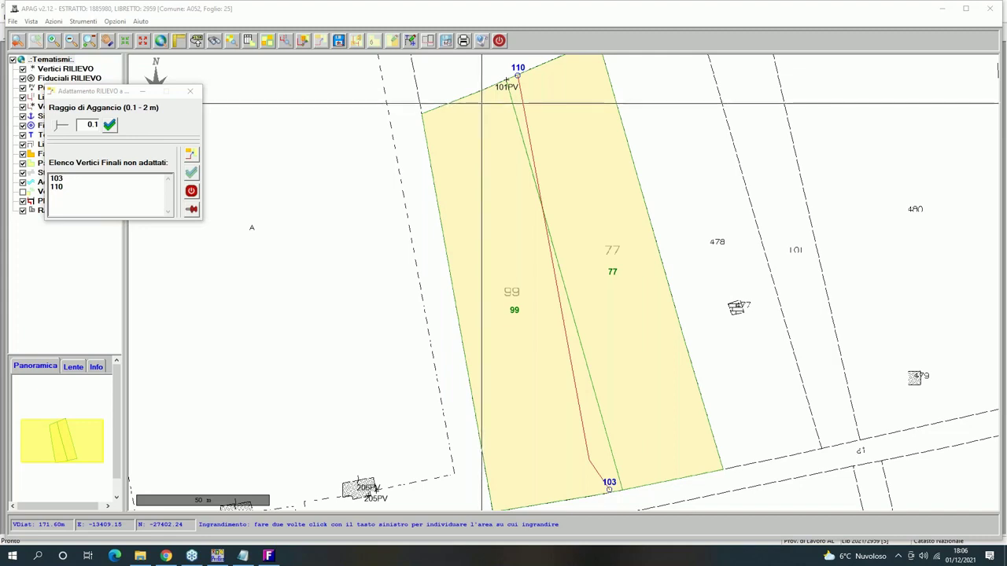
pyautogui.click(481, 103)
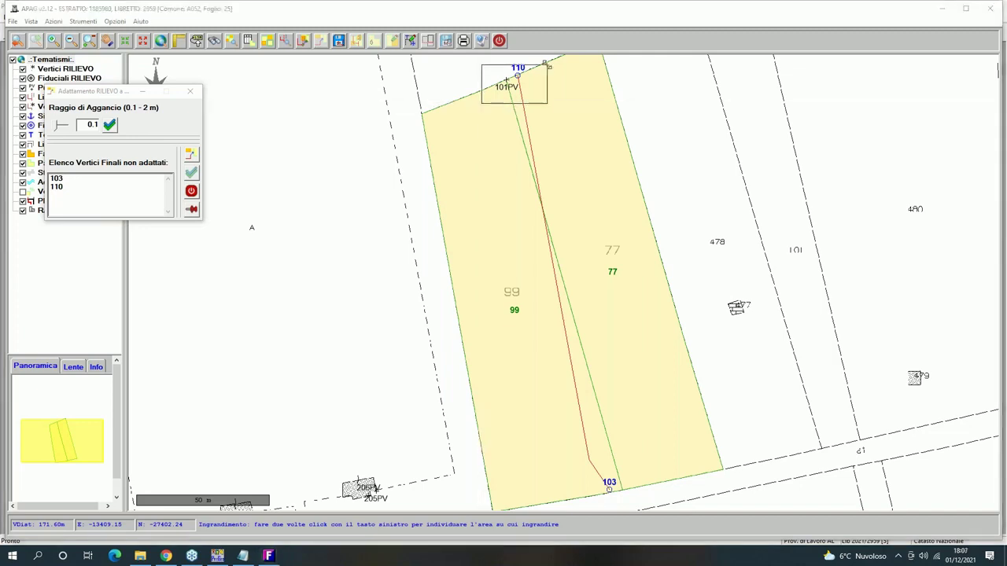
pyautogui.click(547, 64)
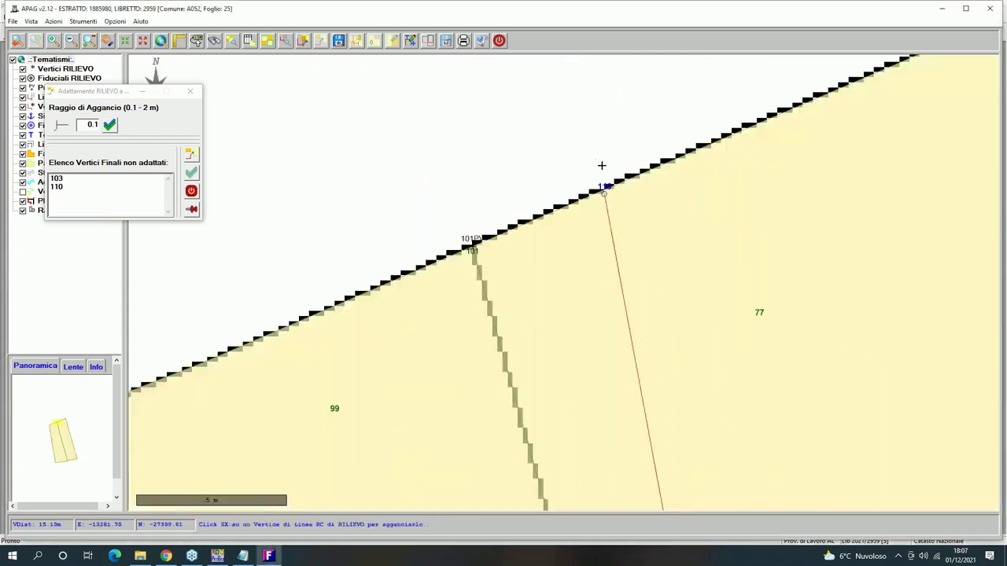
pyautogui.click(603, 192)
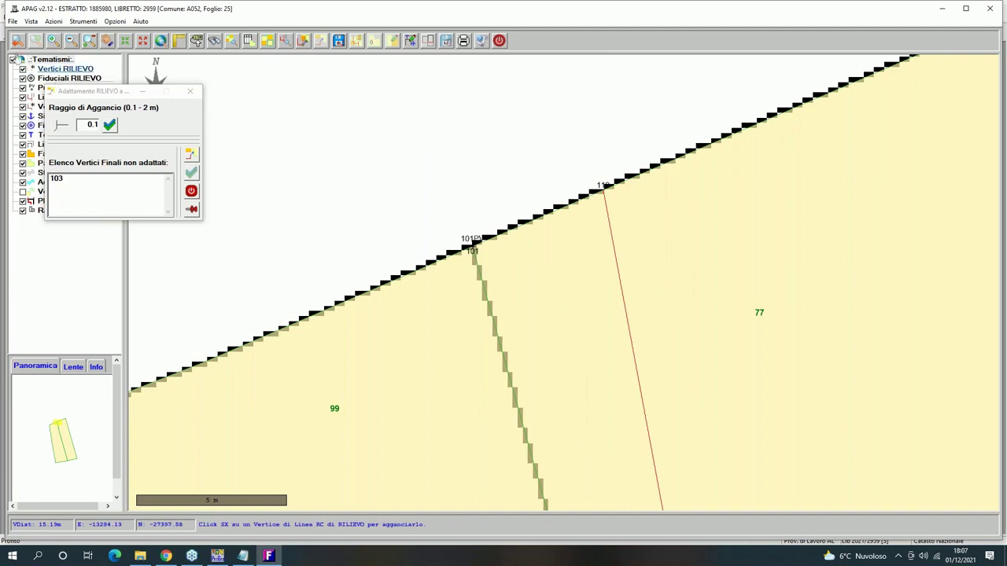
pyautogui.click(16, 40)
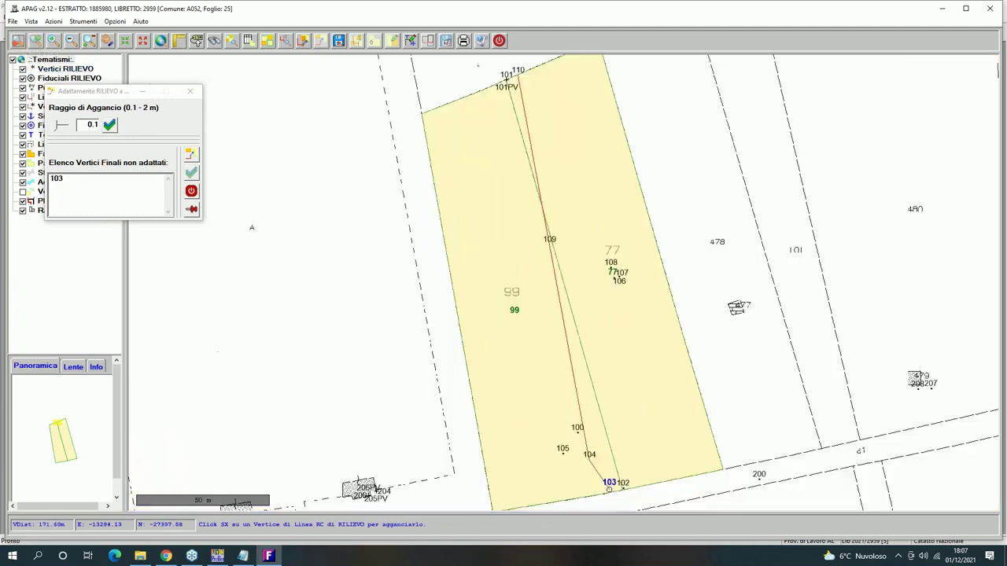
# Step: Drag vertex 103 onto the parcel boundary line and confirm the adaptation
pyautogui.click(52, 40)
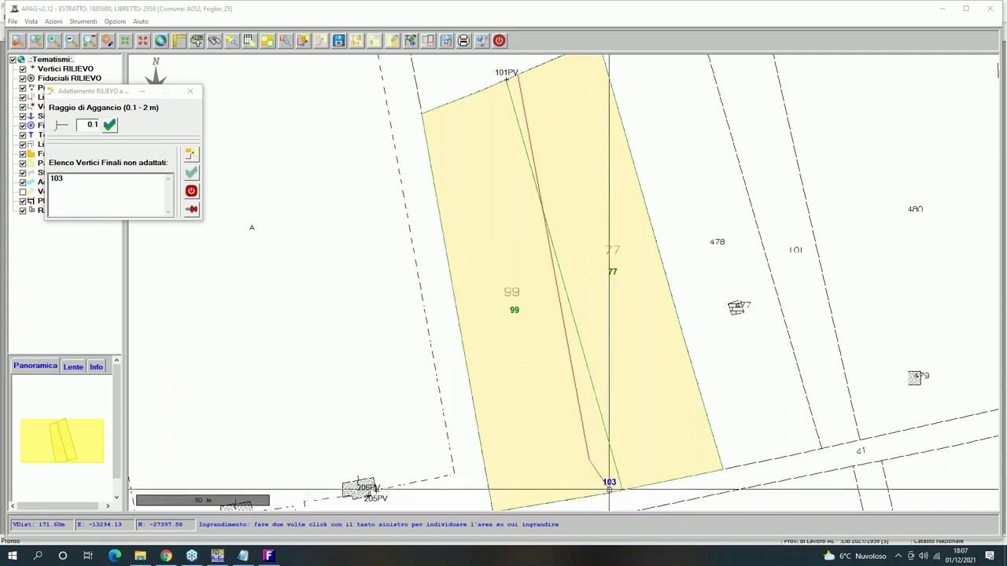
pyautogui.click(63, 186)
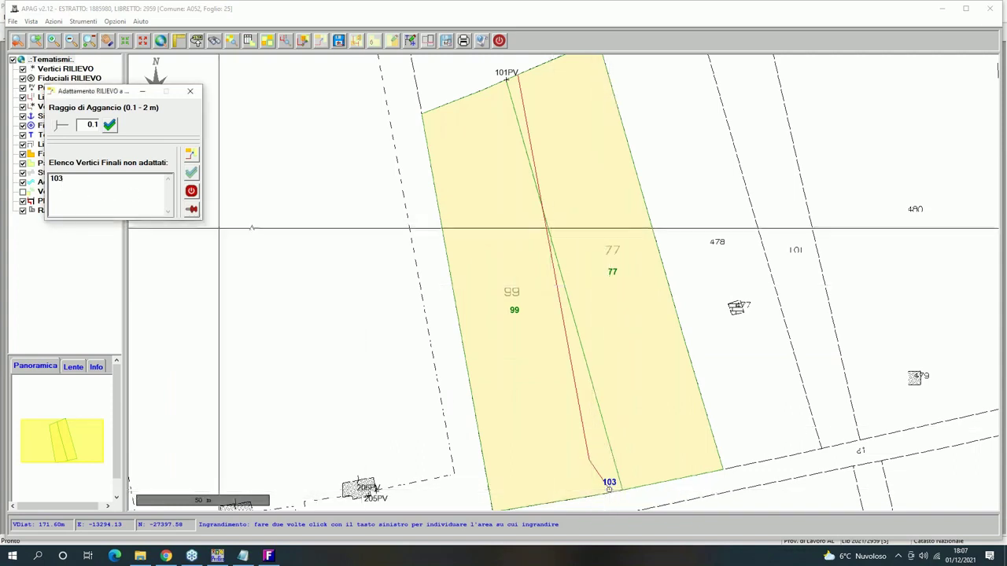
pyautogui.click(579, 500)
pyautogui.click(642, 459)
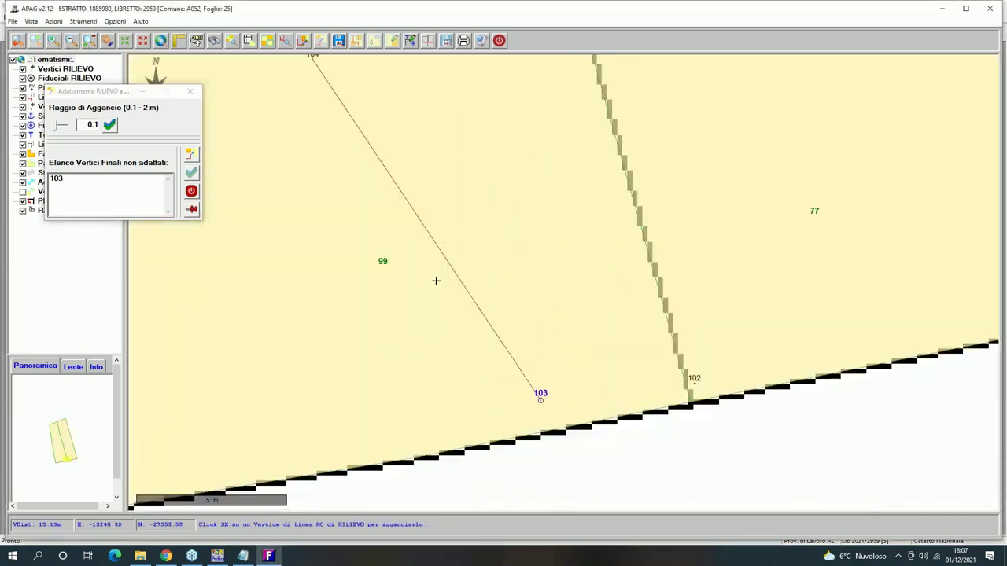
pyautogui.click(67, 182)
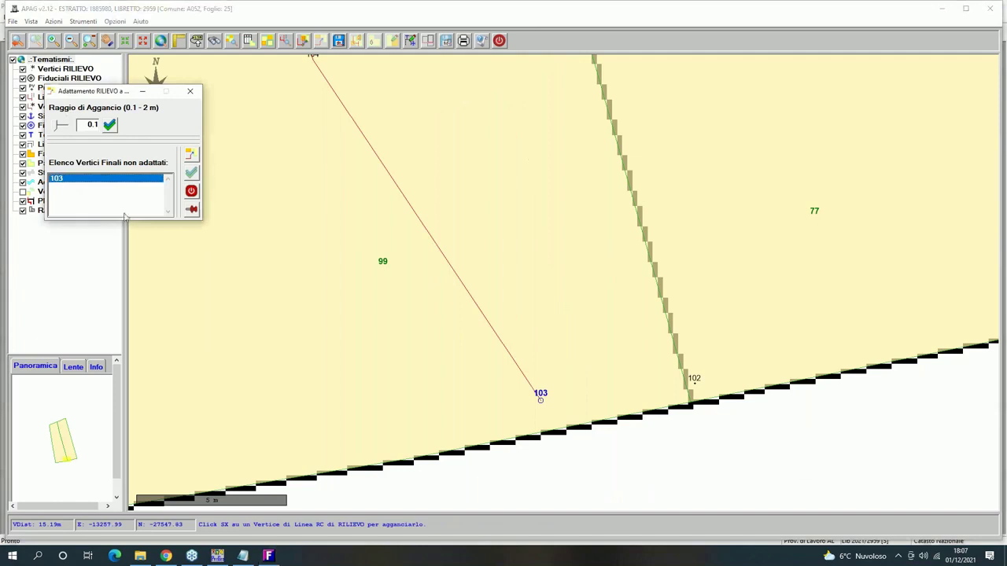
pyautogui.moveTo(541, 399); pyautogui.dragTo(555, 429)
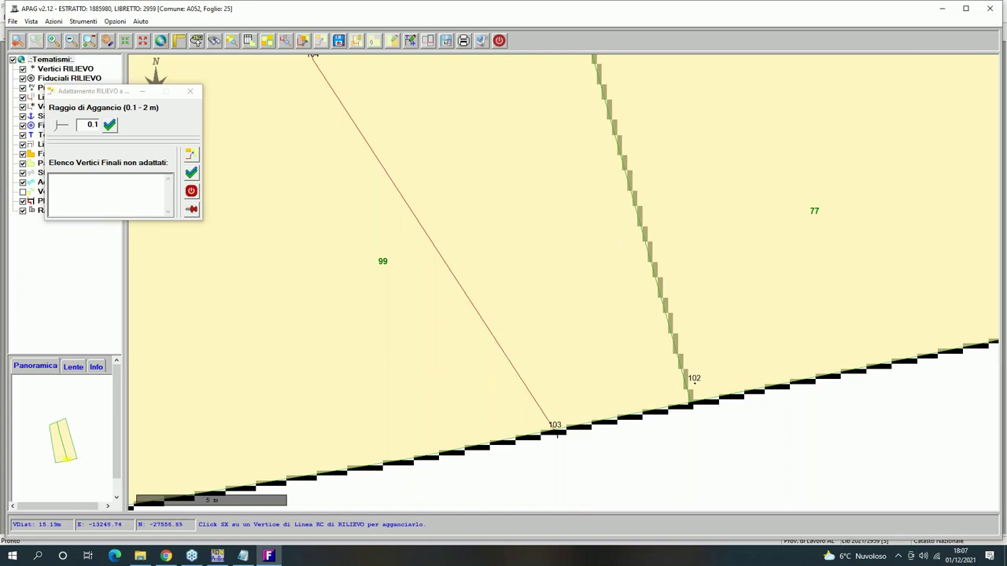
pyautogui.click(189, 175)
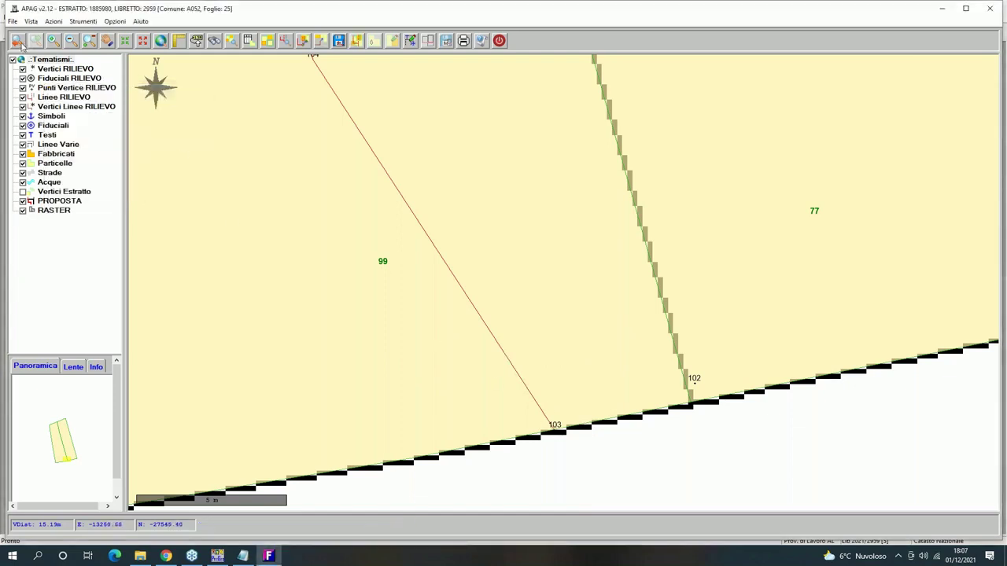
# Step: Zoom out to the whole parcels and launch Frazionamento ESTRATTO DI MAPPA tramite RILIEVO
pyautogui.click(18, 42)
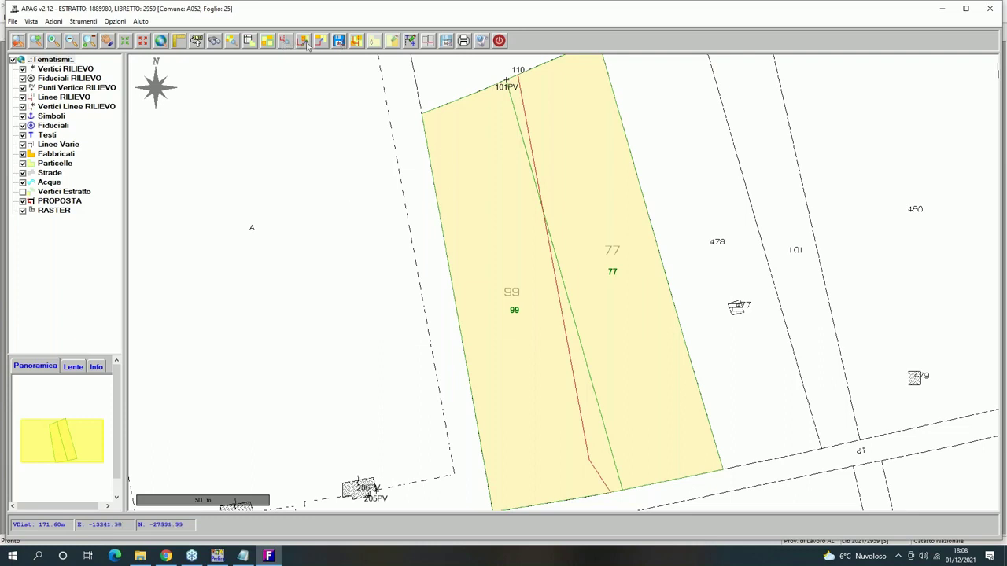
pyautogui.click(339, 42)
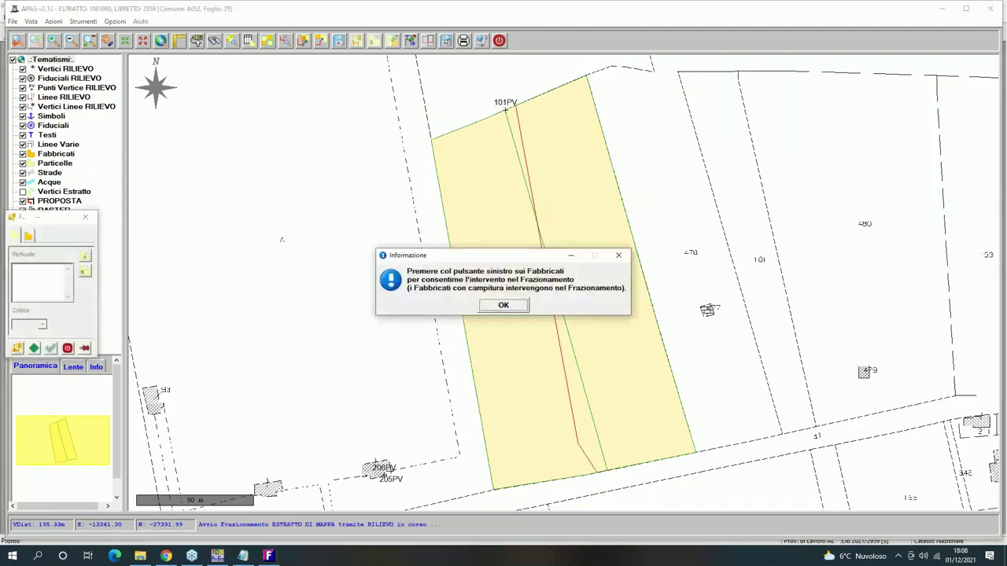
# Step: Dismiss the buildings notice and split parcels into parts 99$1, 99$2, 77$1 and 77$2
pyautogui.click(490, 306)
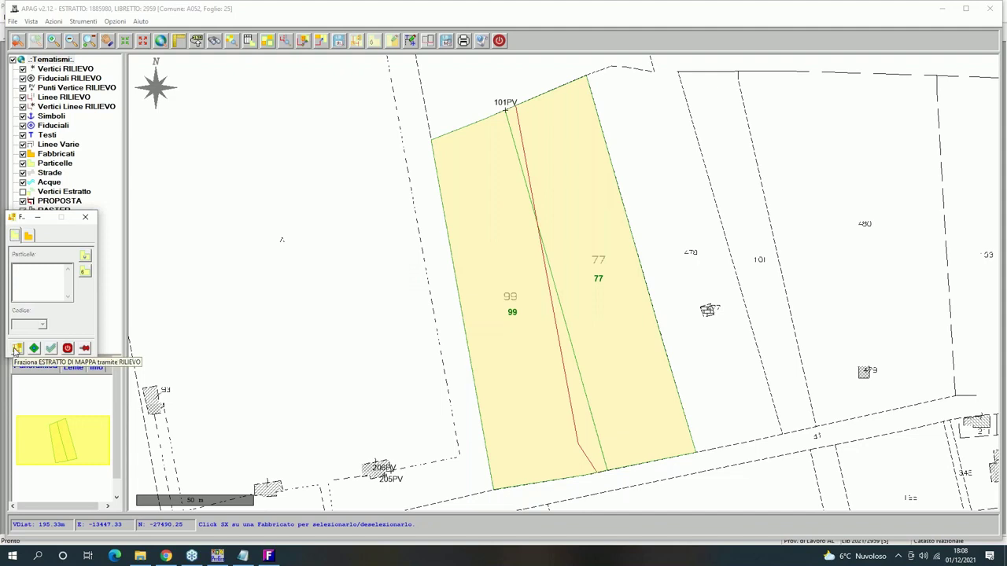
pyautogui.click(14, 351)
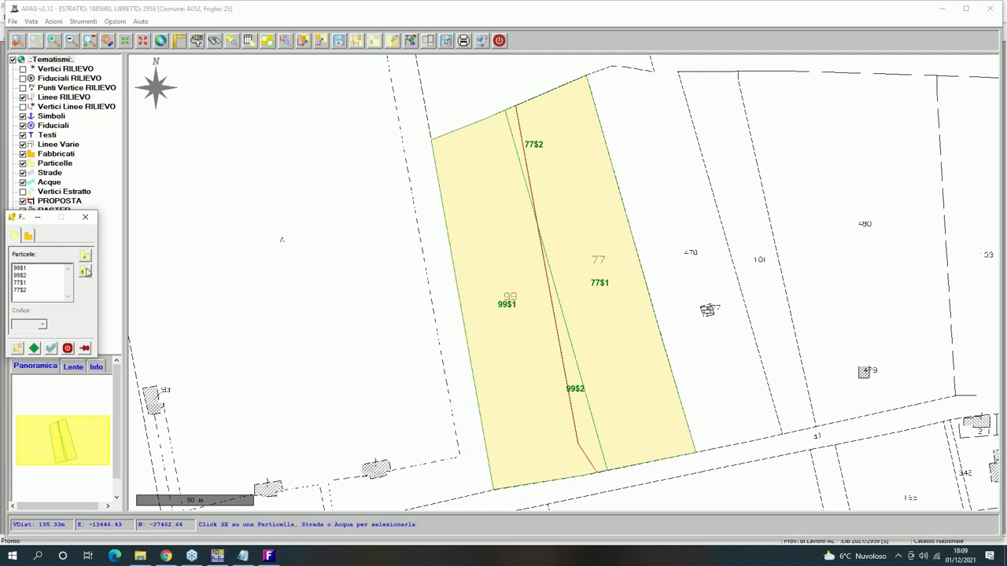
# Step: Code parcel 77's parts as AAA (77$1) and AAB (77$2), fixing a mistaken recode
pyautogui.click(87, 273)
pyautogui.click(596, 285)
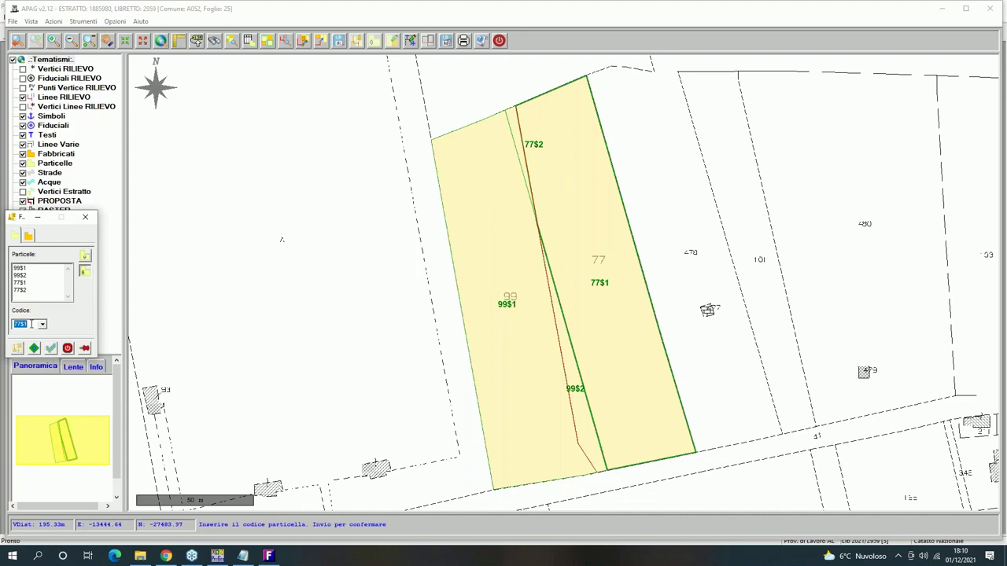
pyautogui.write('AAA')
pyautogui.press('Return')
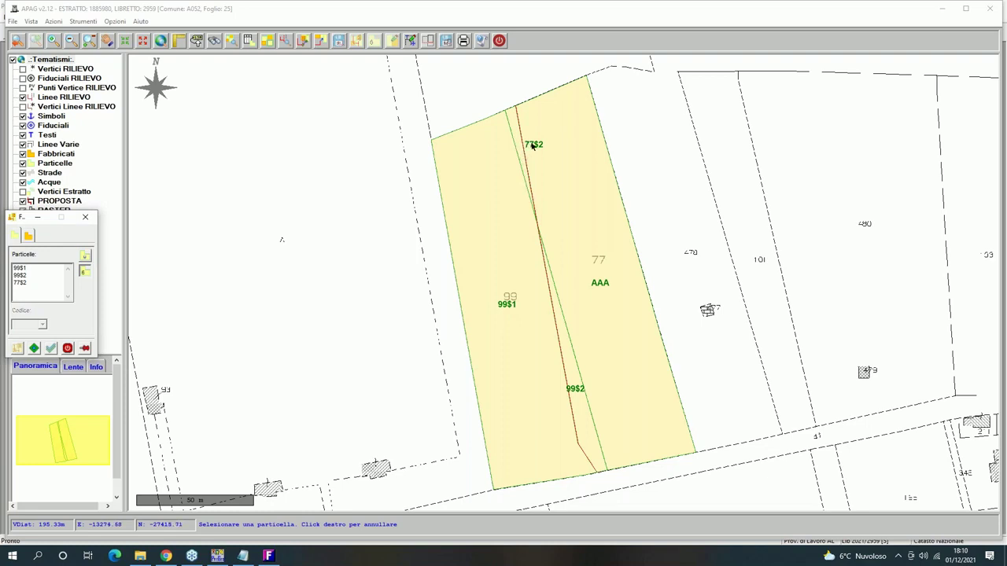
pyautogui.click(533, 146)
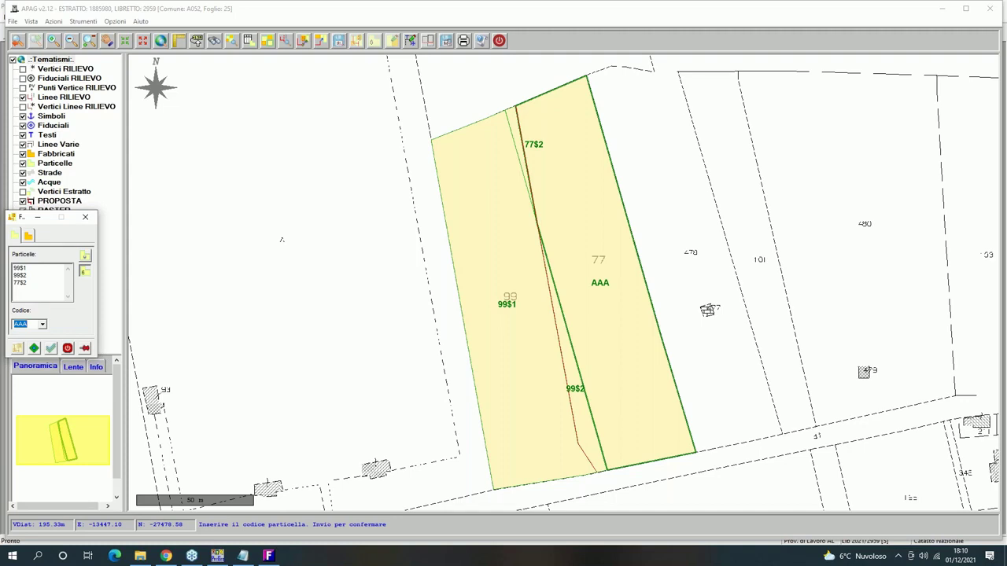
pyautogui.write('AAB')
pyautogui.press('Return')
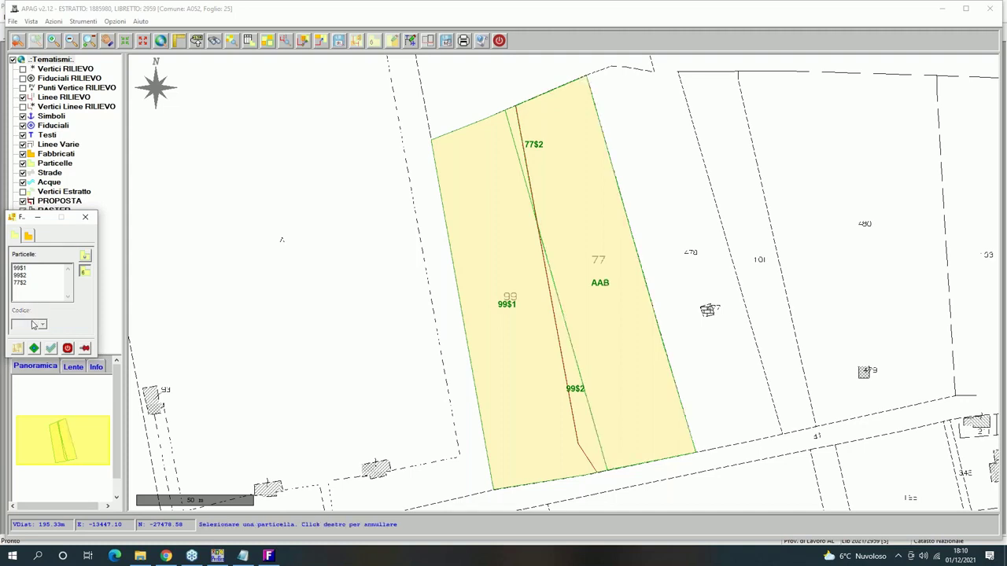
pyautogui.click(604, 288)
pyautogui.write('AAA')
pyautogui.press('Return')
pyautogui.click(534, 140)
pyautogui.write('AAB')
pyautogui.press('Return')
# Step: Code parcel 99's parts as AAC (99$1) and AAD (99$2)
pyautogui.click(510, 309)
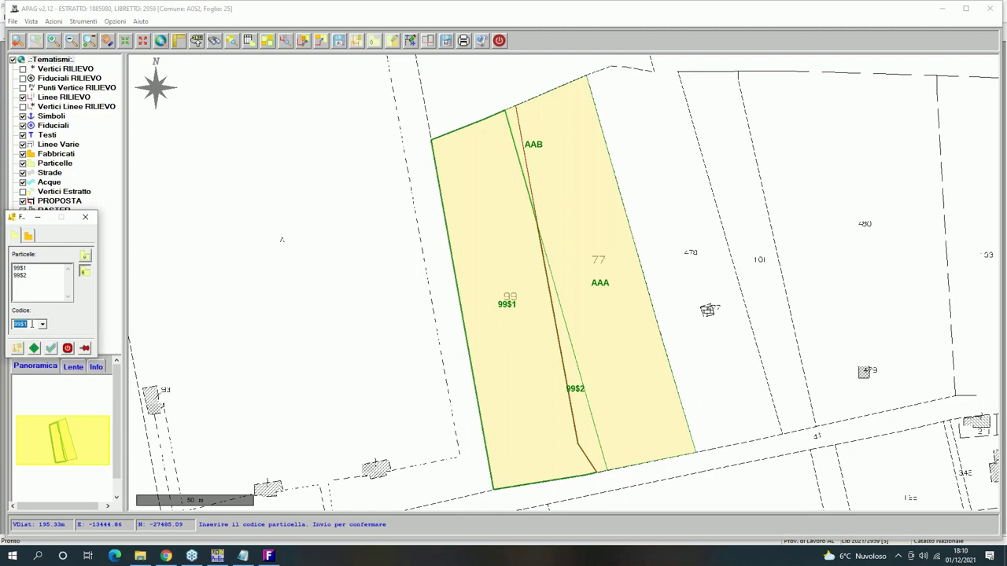
pyautogui.write('AAC')
pyautogui.press('Return')
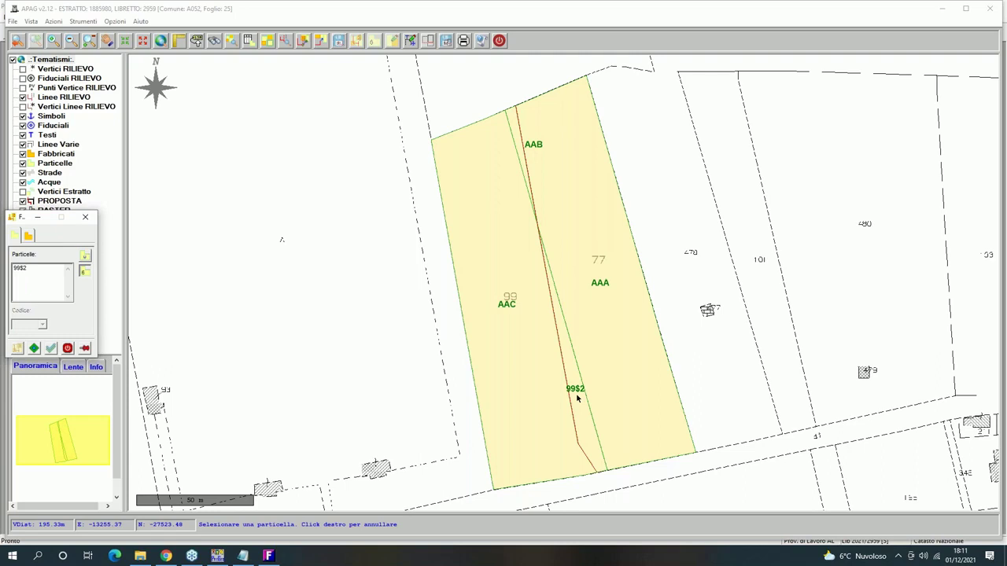
pyautogui.click(585, 393)
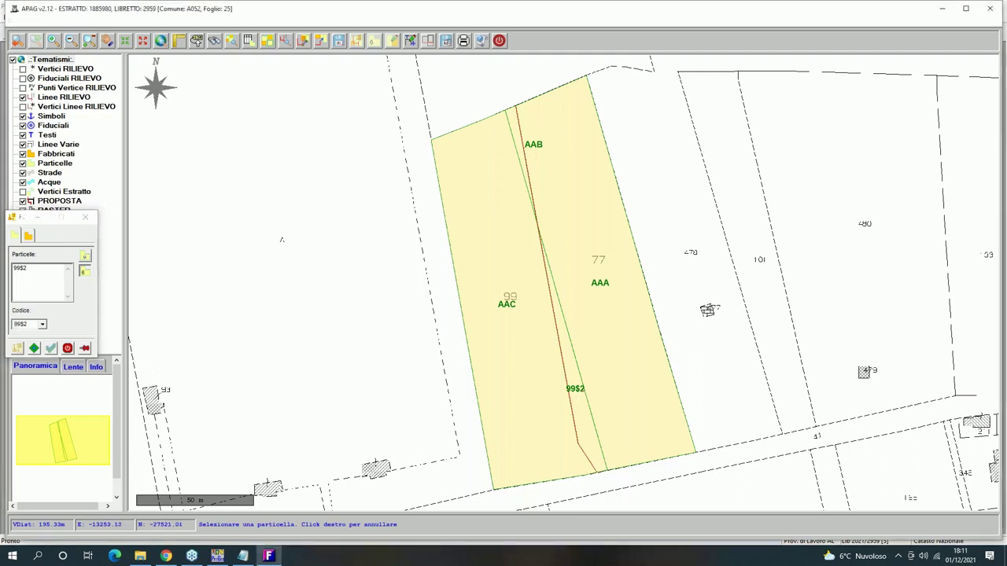
pyautogui.write('AAD')
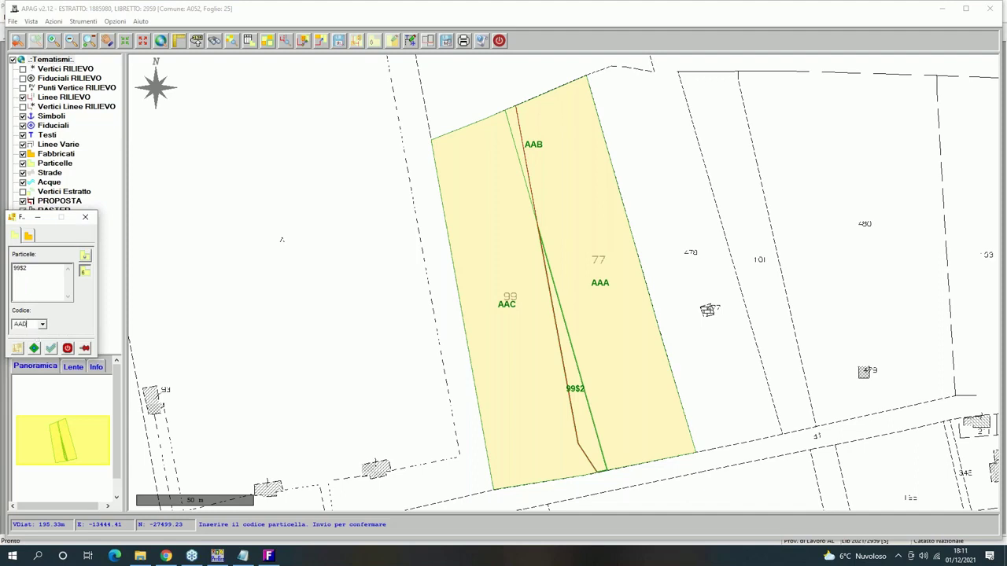
pyautogui.press('Return')
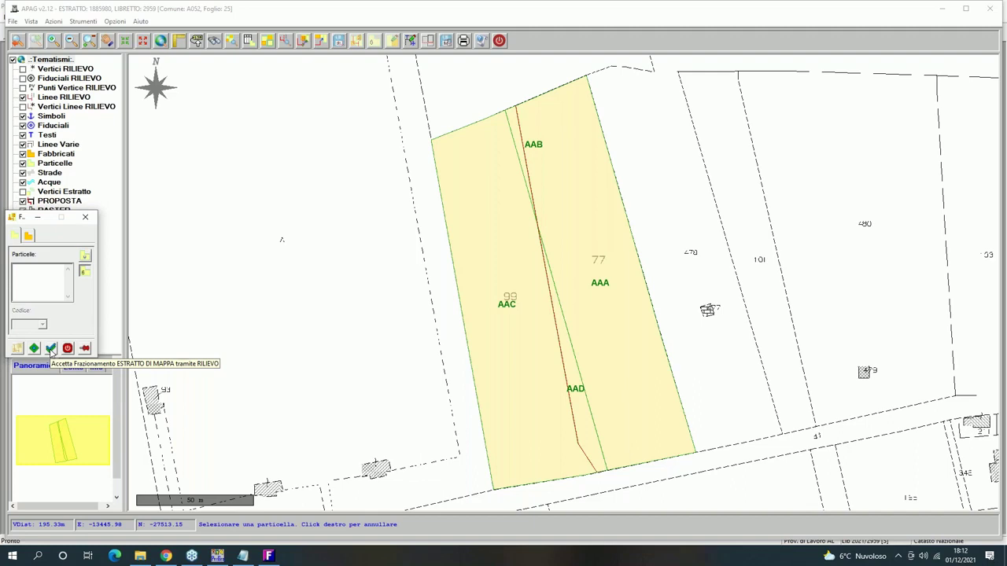
# Step: Accept the split, display only the update proposal, and close APAG back to PREGEO
pyautogui.click(50, 349)
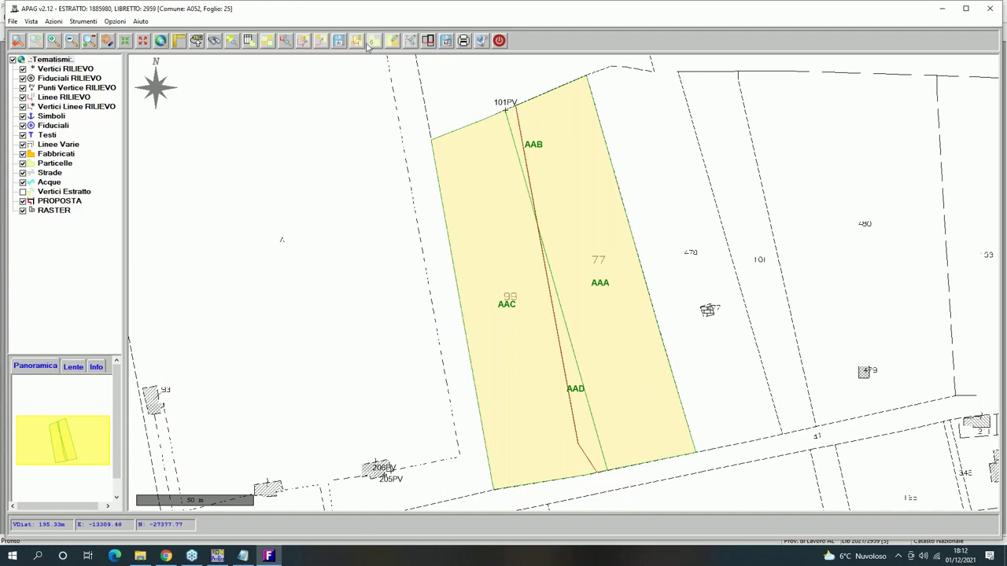
pyautogui.click(428, 42)
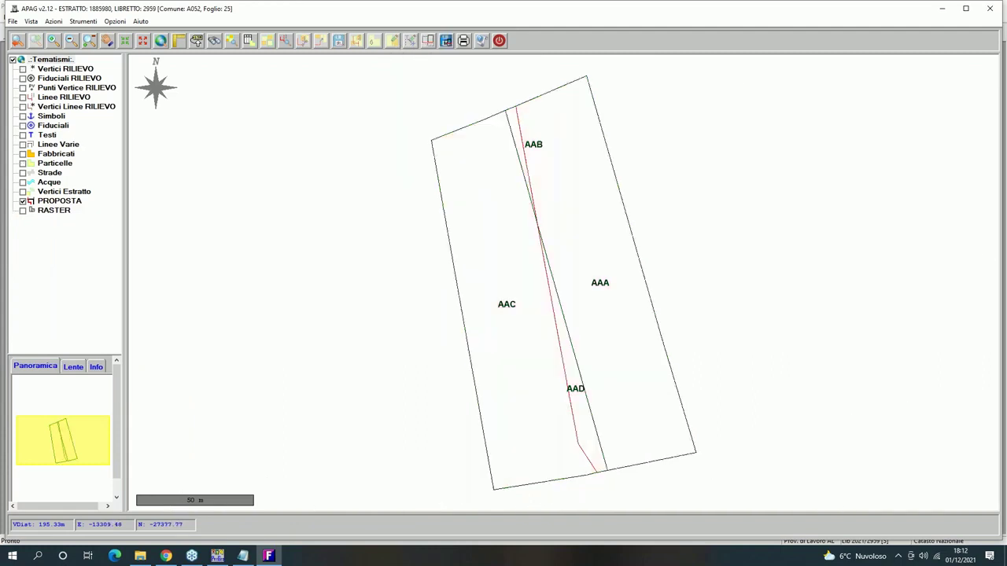
pyautogui.click(446, 41)
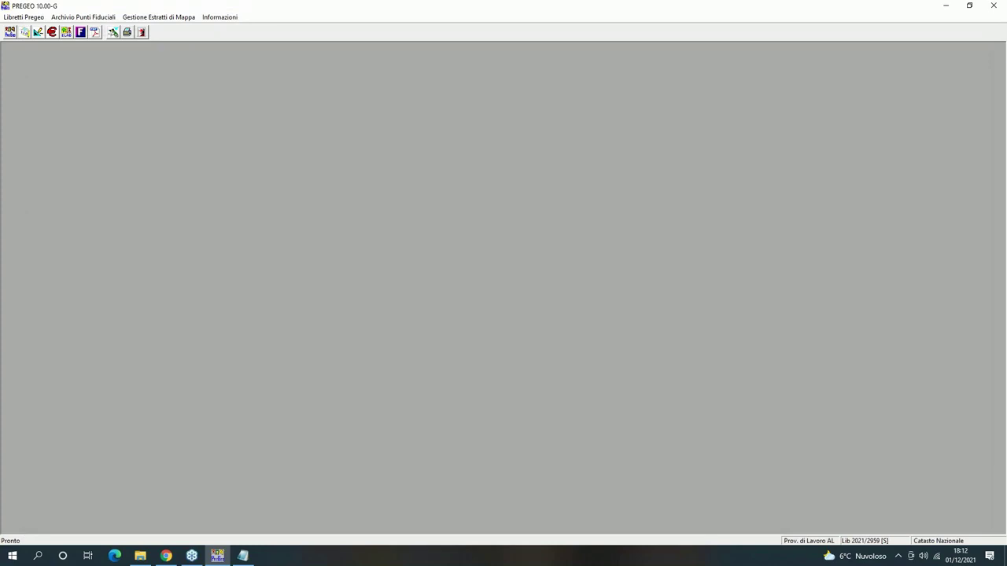
pyautogui.click(169, 17)
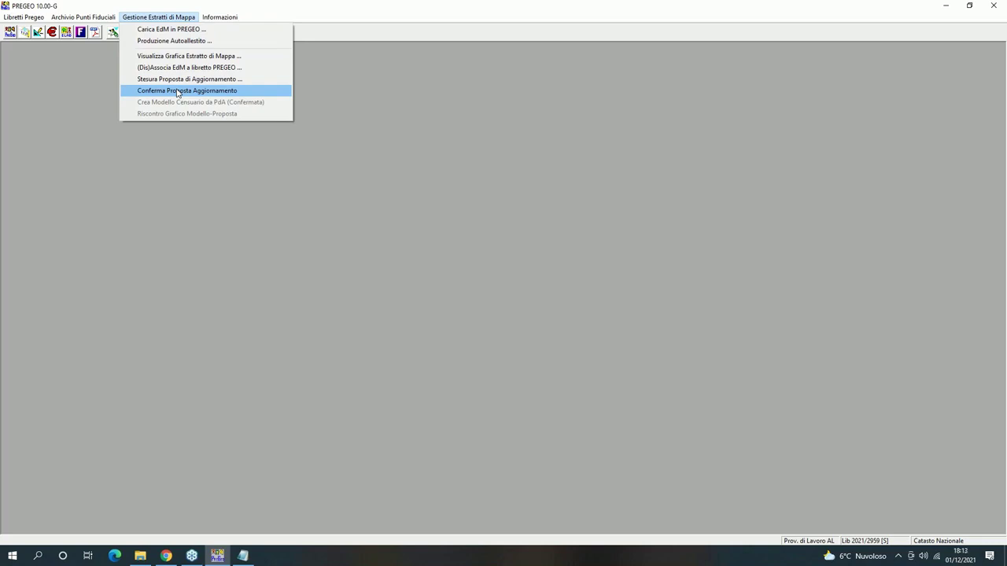
# Step: Confirm the update proposal, build the census model from it, and open the Tipo di Frazionamento schema
pyautogui.click(178, 93)
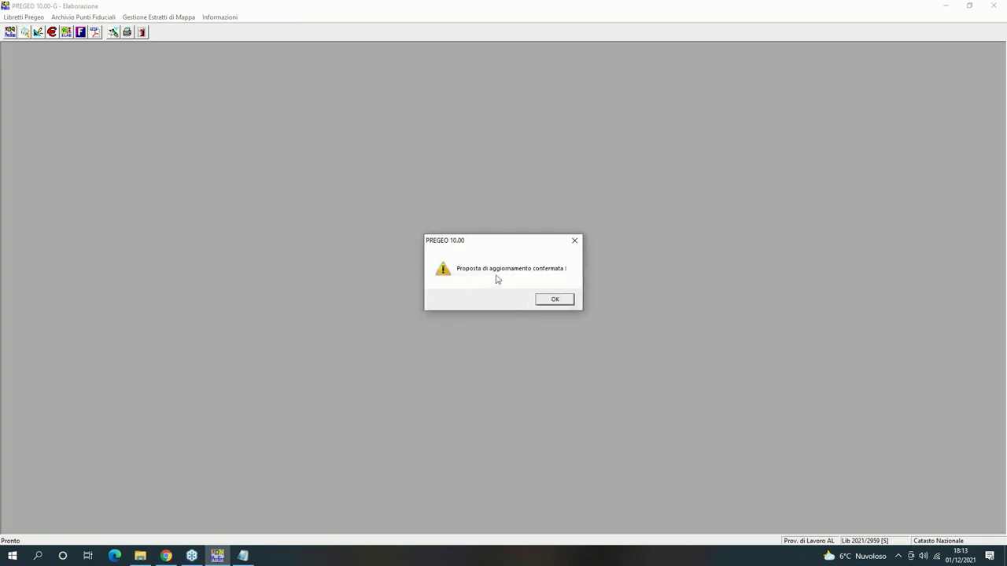
pyautogui.click(554, 302)
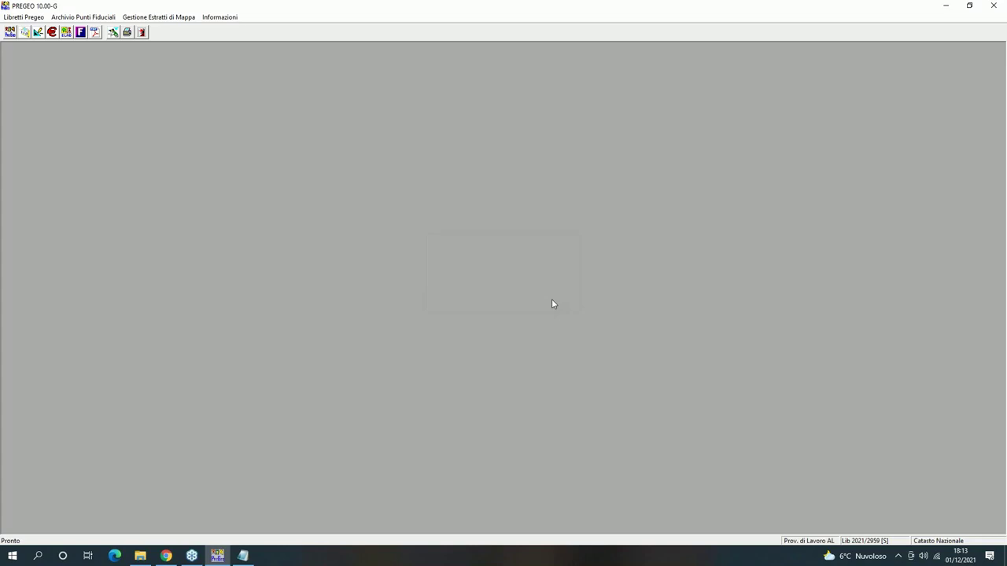
pyautogui.click(151, 17)
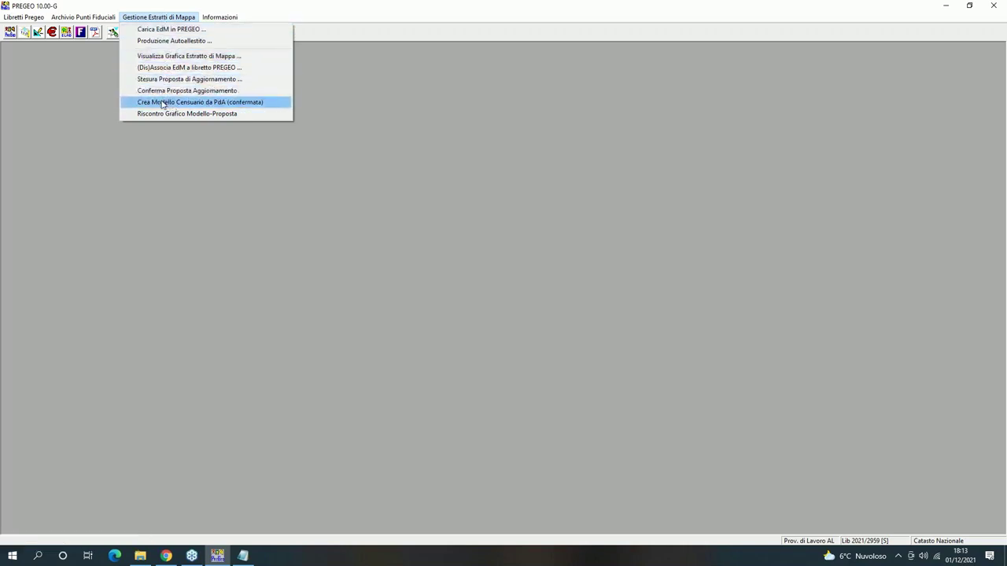
pyautogui.click(163, 104)
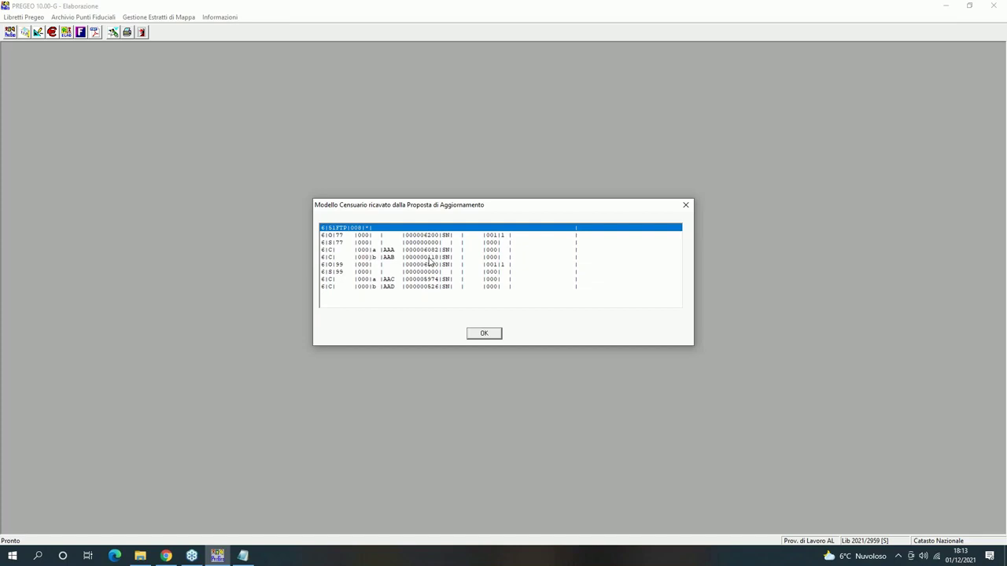
pyautogui.click(489, 333)
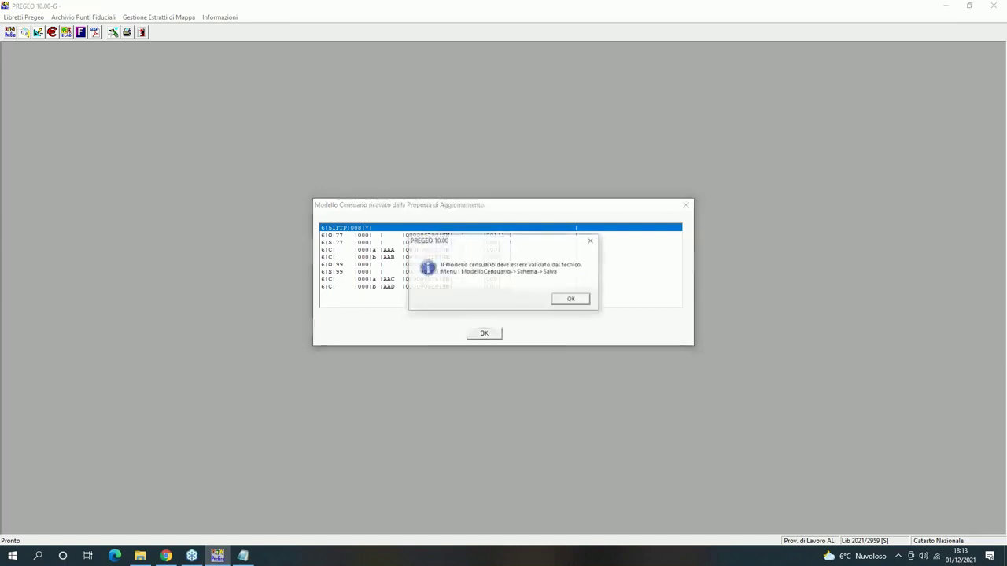
pyautogui.click(572, 299)
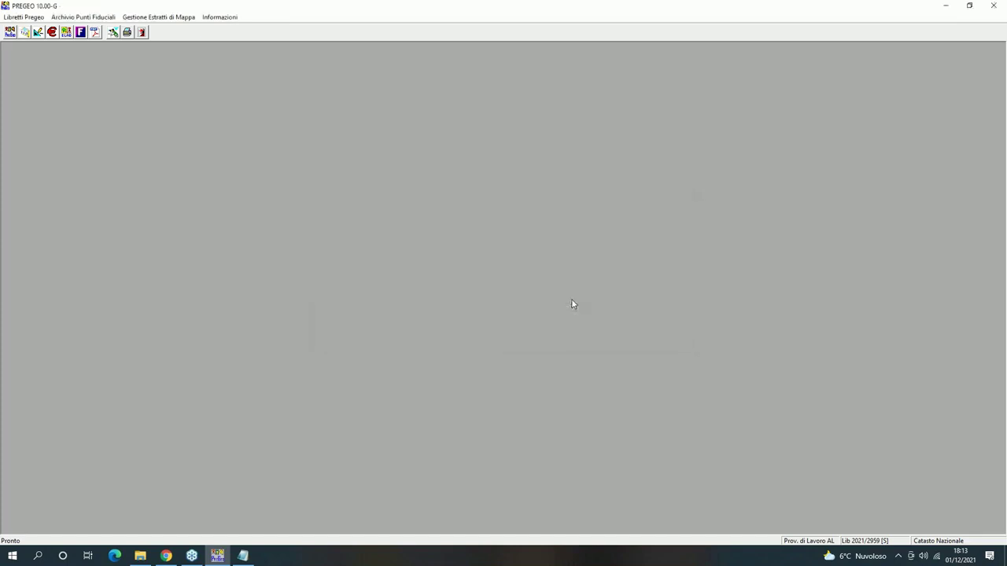
pyautogui.click(55, 36)
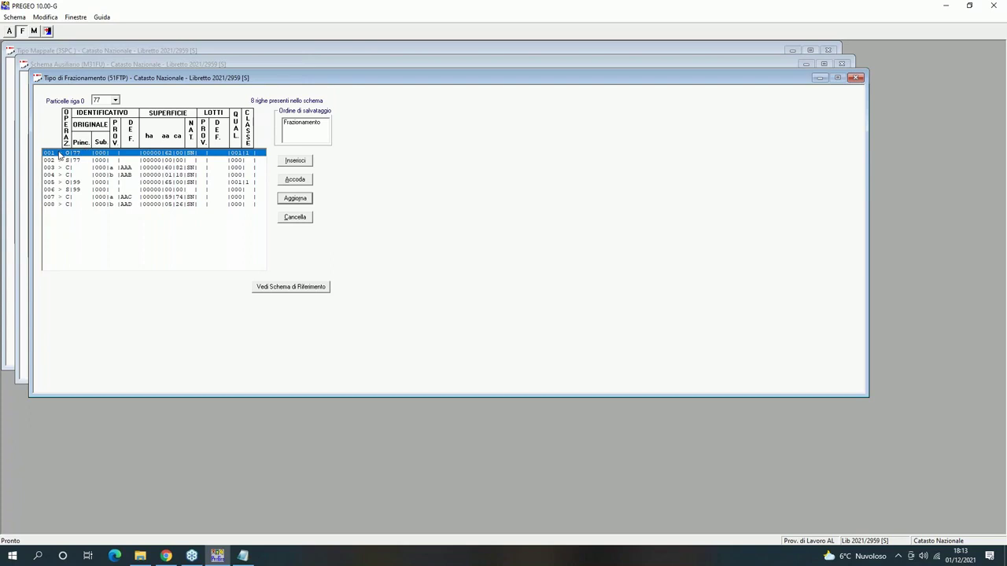
# Step: Link schema row 001 to extract parcel 77 and row 005 to parcel 99, accepting each row
pyautogui.doubleClick(55, 155)
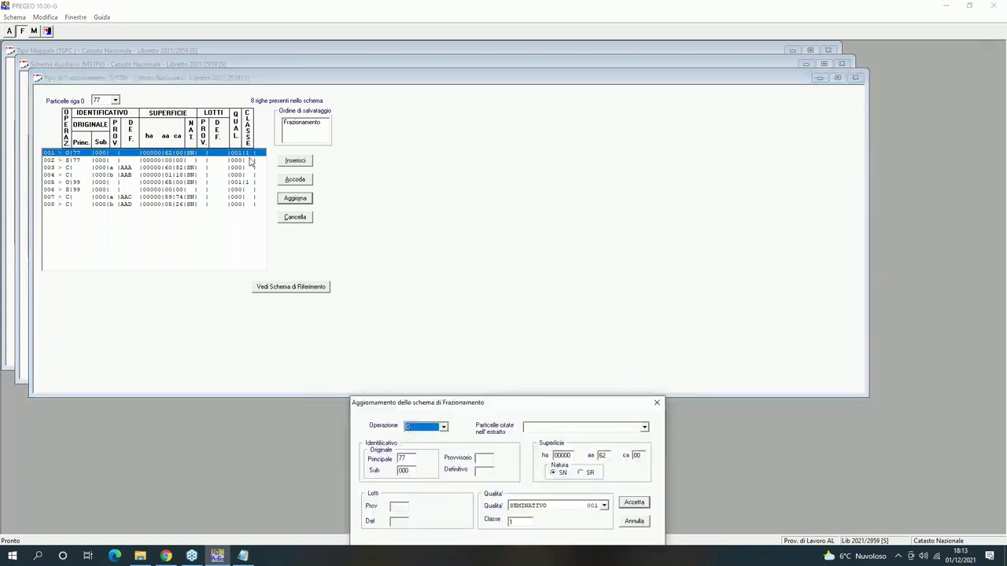
pyautogui.click(644, 427)
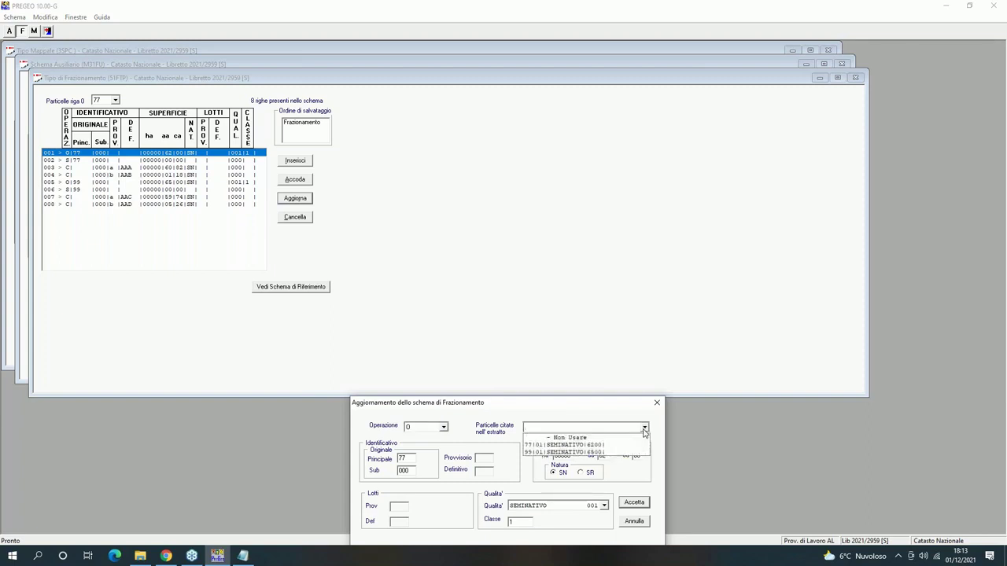
pyautogui.click(605, 445)
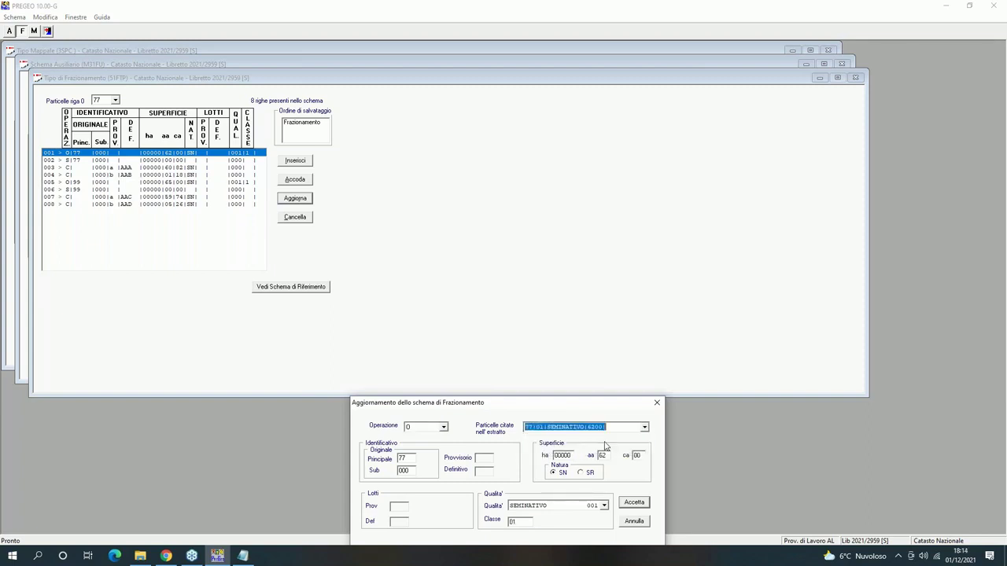
pyautogui.click(636, 503)
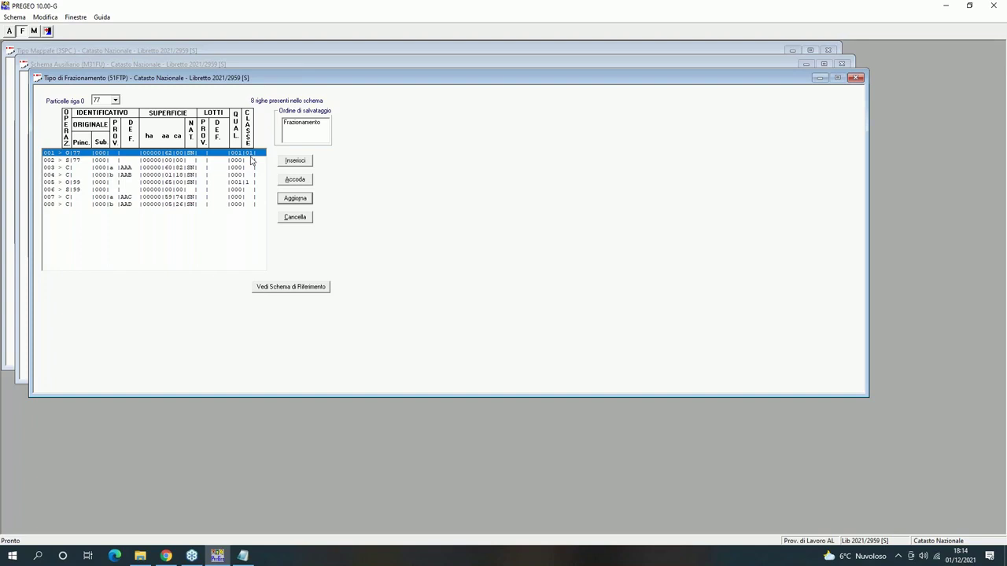
pyautogui.doubleClick(85, 186)
pyautogui.click(586, 427)
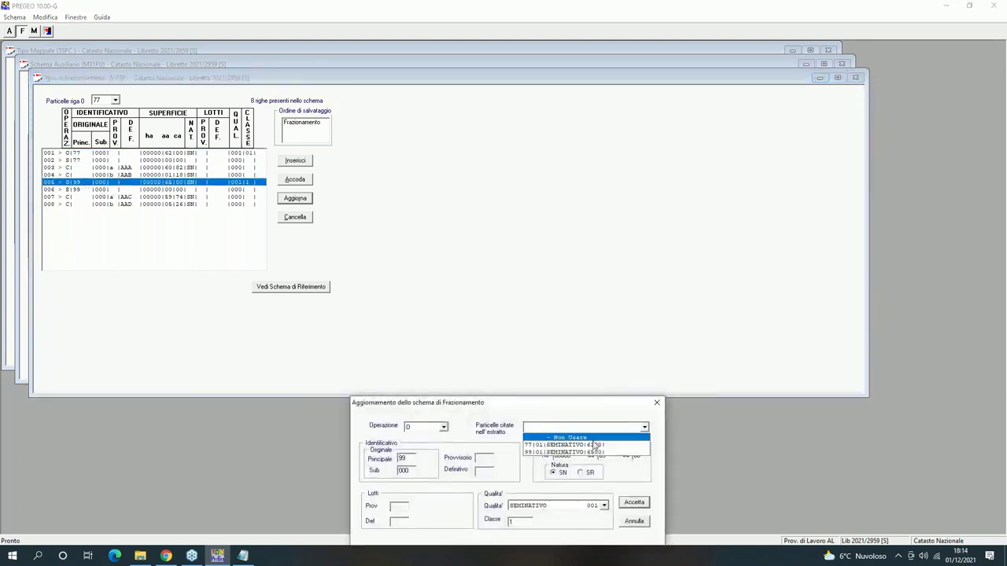
pyautogui.click(587, 453)
pyautogui.click(634, 502)
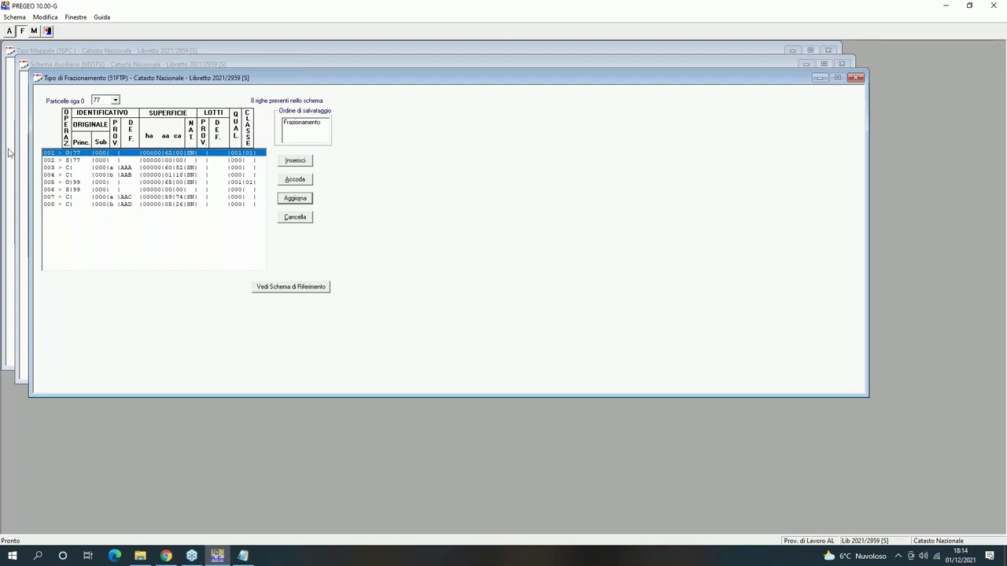
# Step: Relink row 001 to extract parcel 77 SEMINATIVO and confirm the row
pyautogui.doubleClick(71, 154)
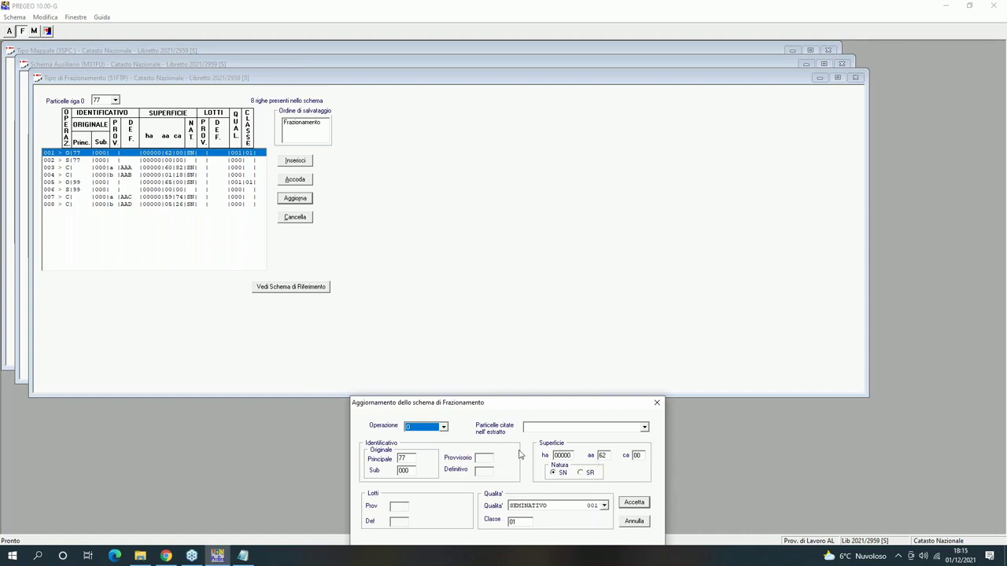
pyautogui.click(644, 427)
pyautogui.click(610, 446)
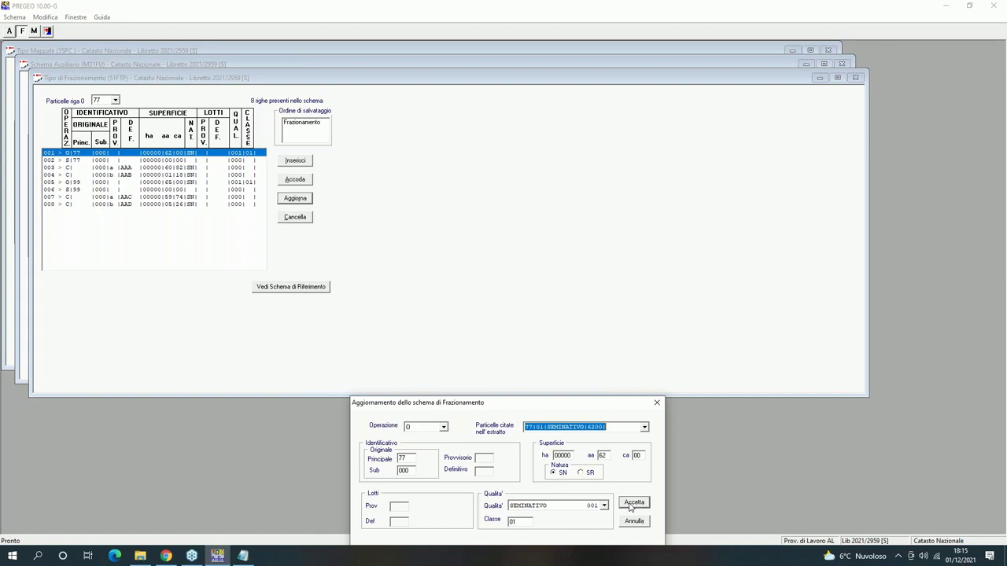
pyautogui.click(633, 504)
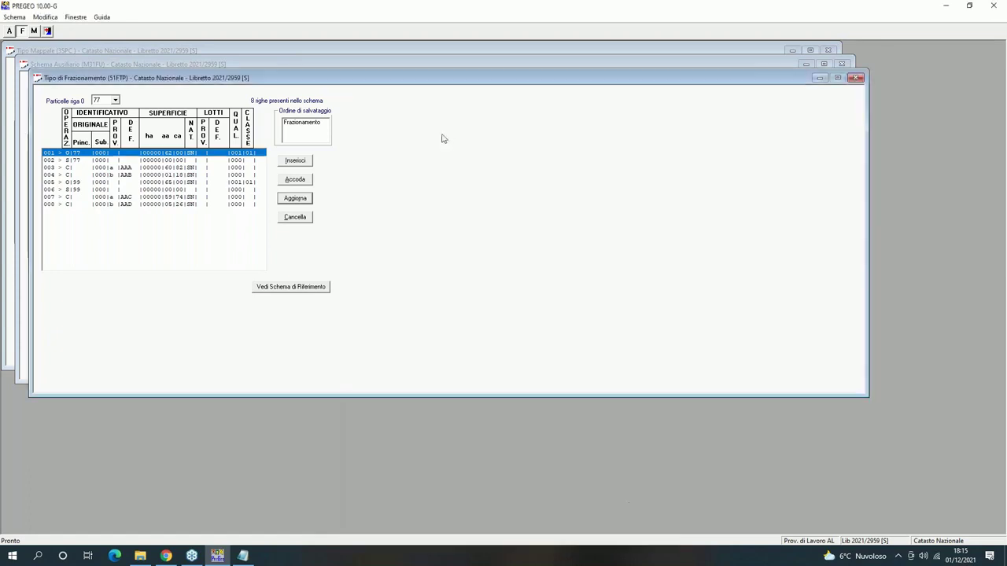
# Step: Select and open row 003 for review, accepting it unchanged
pyautogui.click(101, 162)
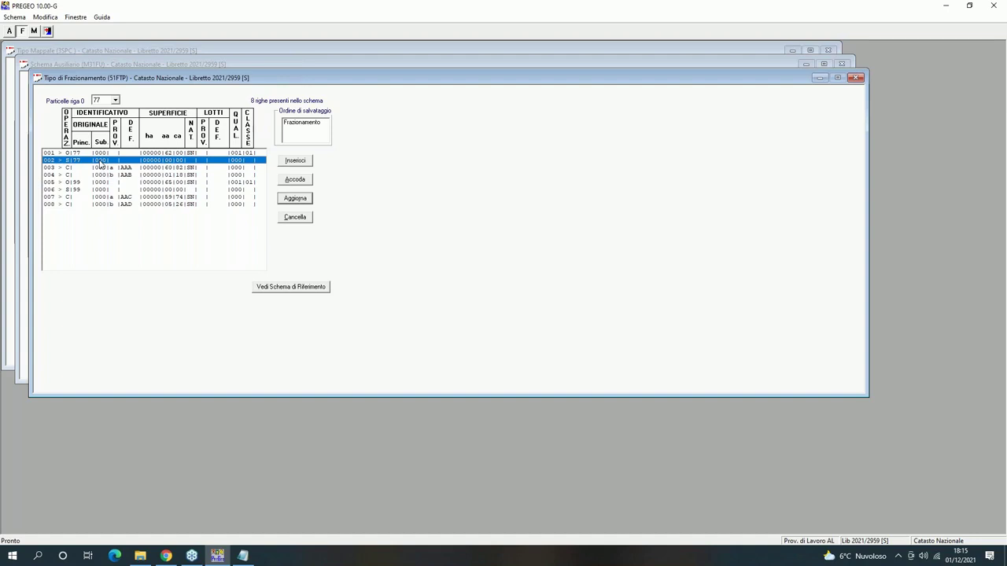
pyautogui.click(106, 167)
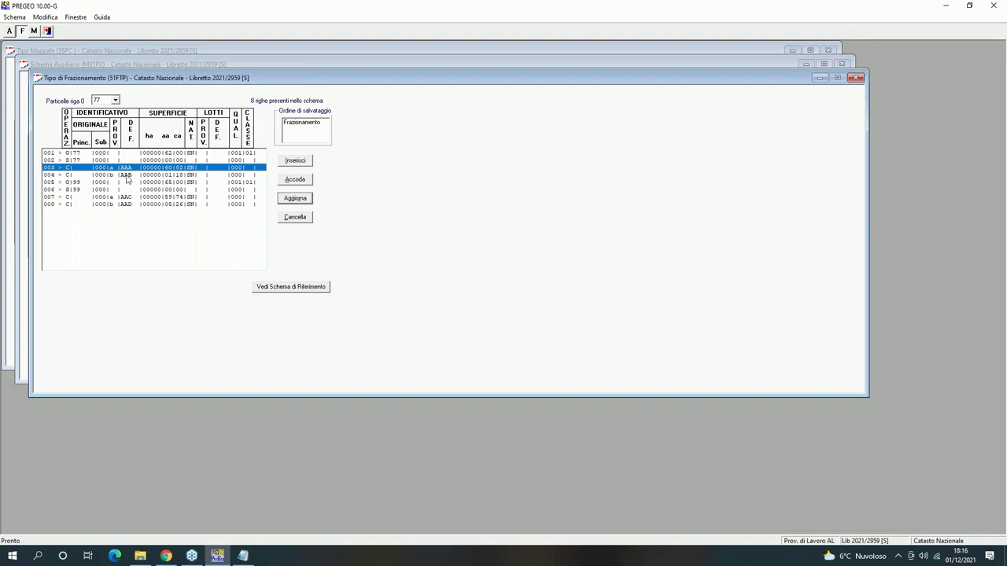
pyautogui.doubleClick(128, 168)
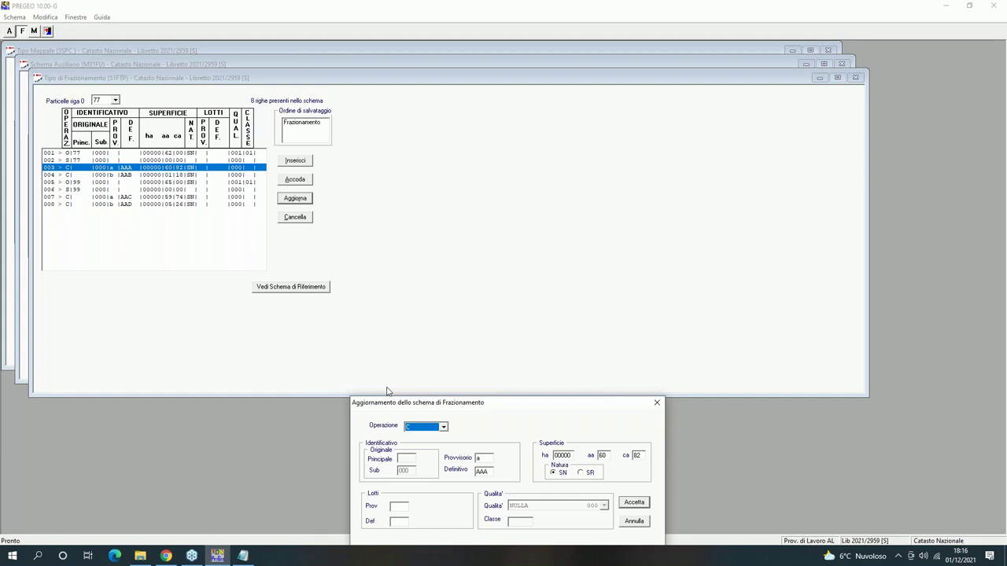
pyautogui.click(631, 501)
# Step: Link row 005 to extract parcel 99|01 and accept it
pyautogui.doubleClick(85, 182)
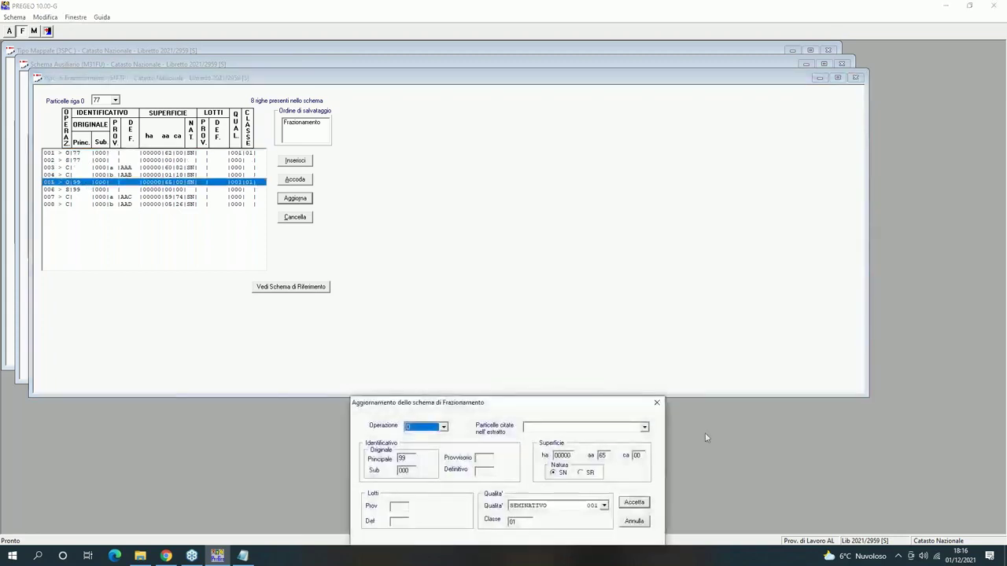
pyautogui.click(645, 427)
pyautogui.click(542, 453)
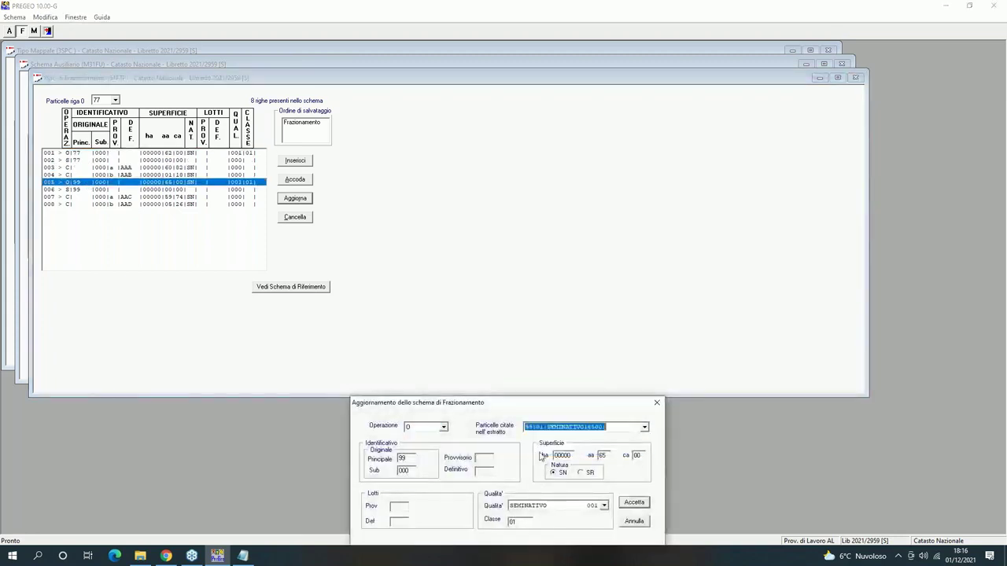
pyautogui.click(634, 502)
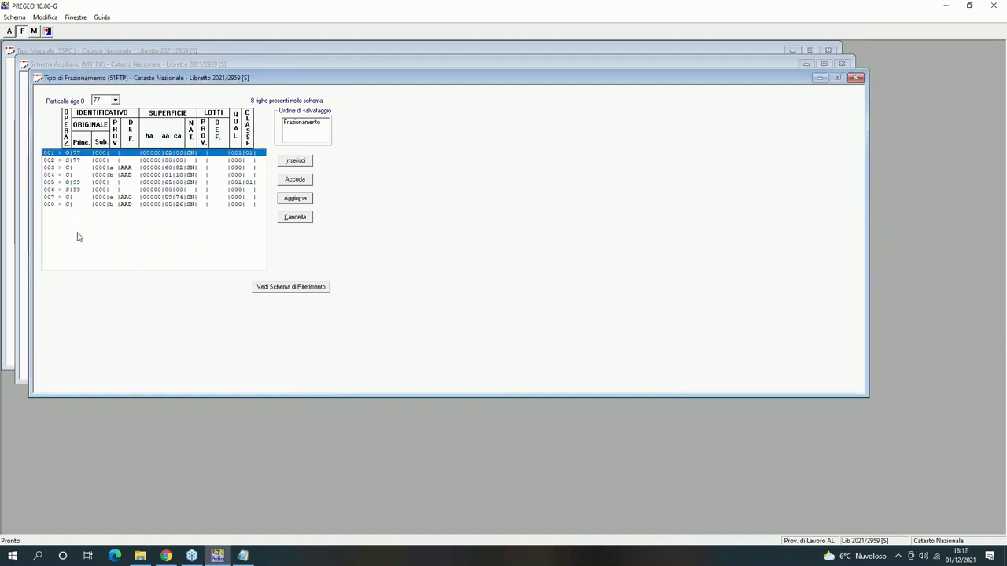
# Step: Save the split schema with Schema > Salva to run the formal model check
pyautogui.click(17, 18)
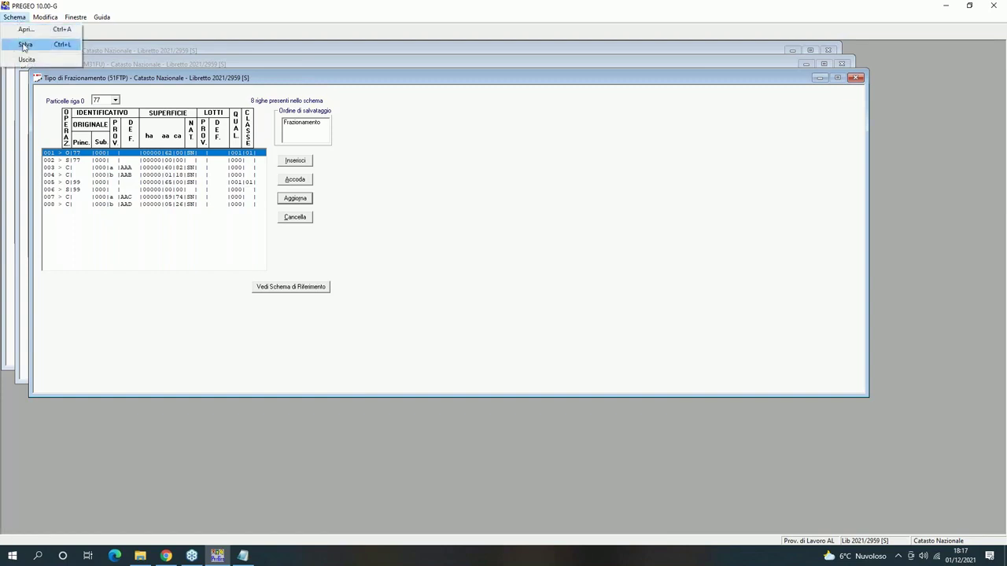
pyautogui.click(24, 45)
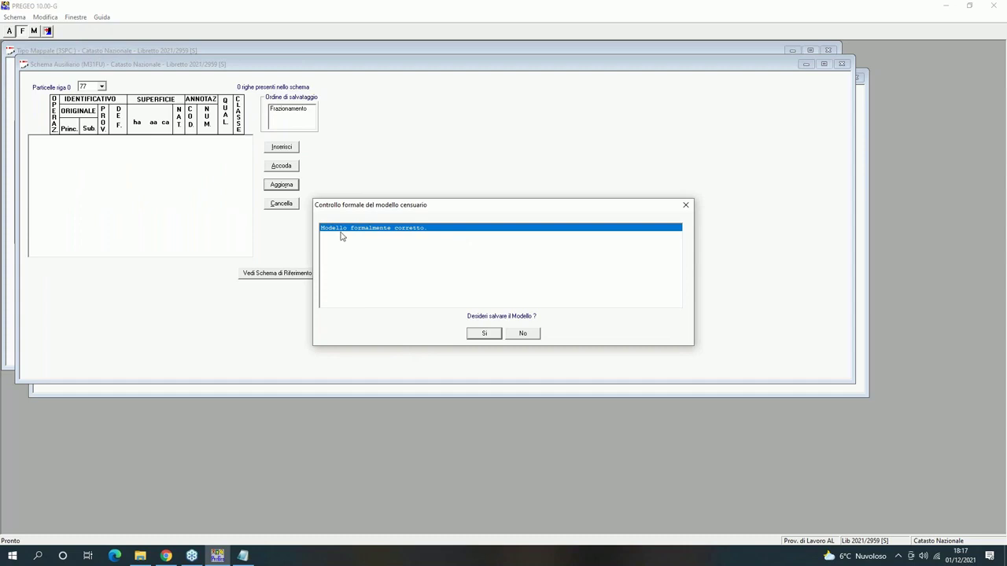
# Step: Confirm the save, change row 004's area to 01 aa 17 ca, and save the schema again
pyautogui.click(484, 334)
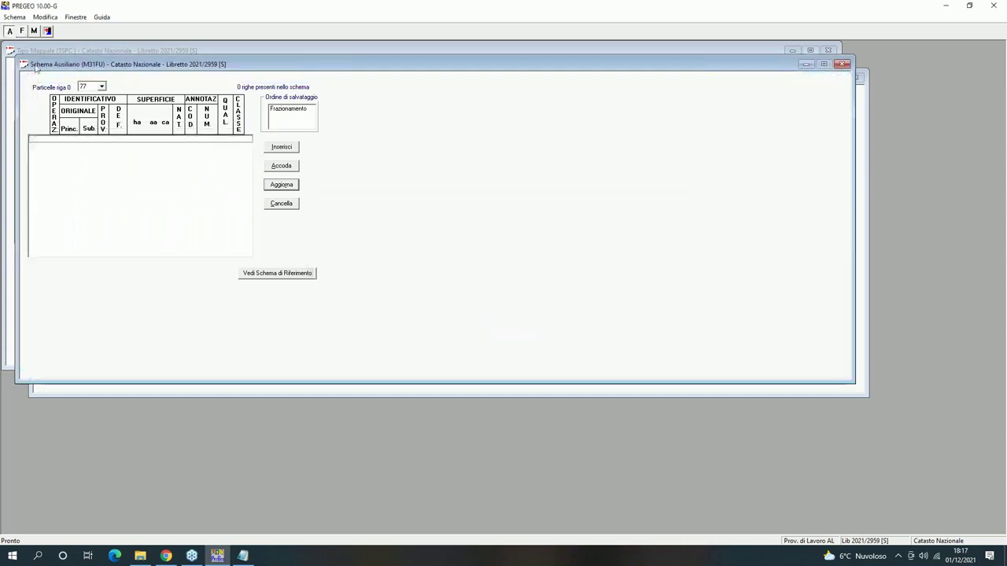
pyautogui.click(23, 32)
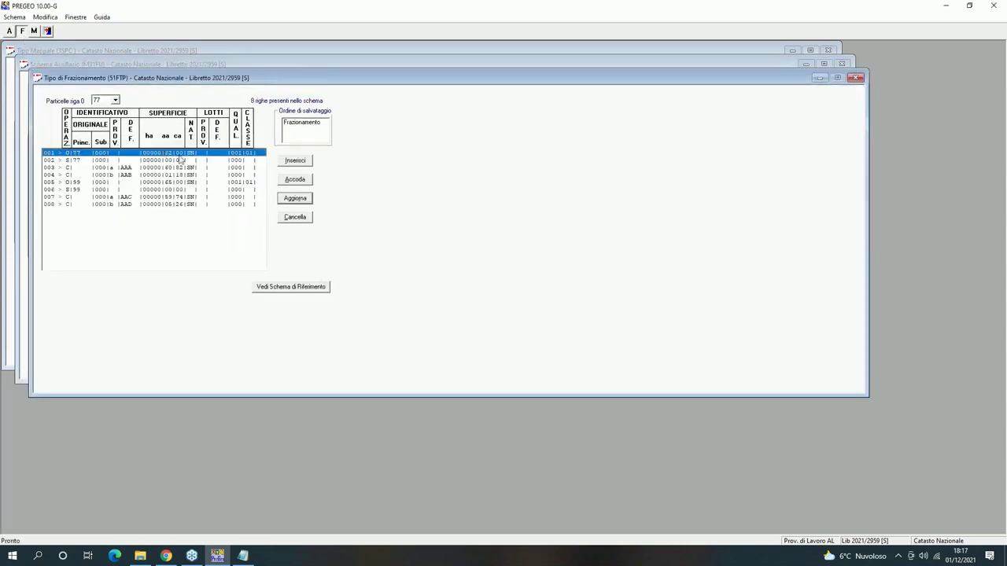
pyautogui.doubleClick(102, 176)
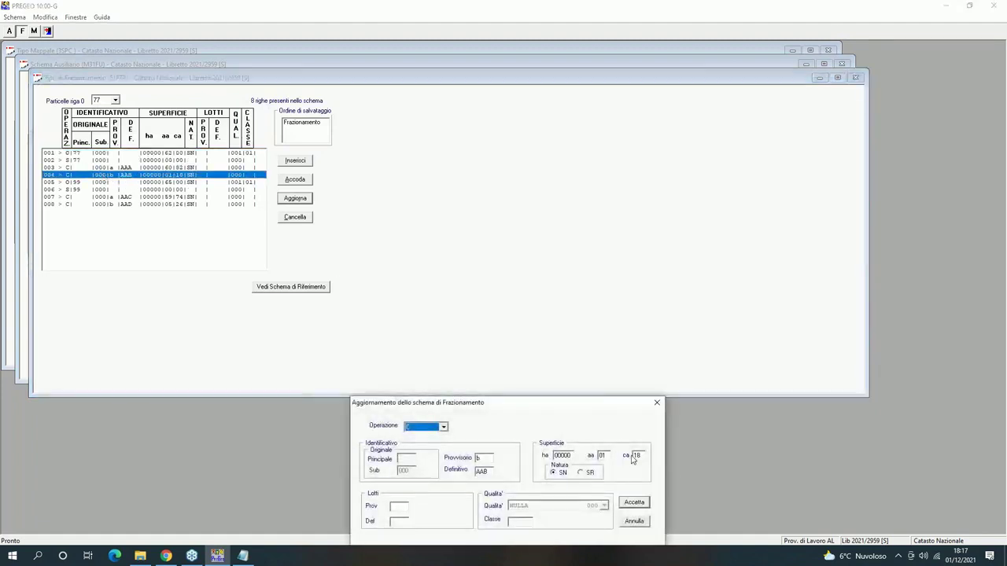
pyautogui.click(636, 456)
pyautogui.write('17')
pyautogui.click(634, 502)
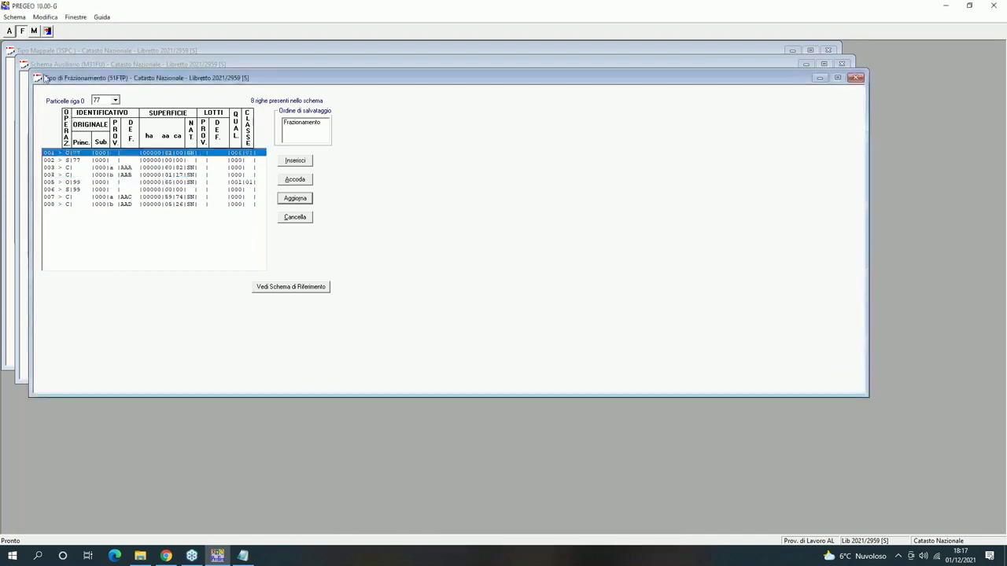
pyautogui.click(14, 16)
pyautogui.click(17, 38)
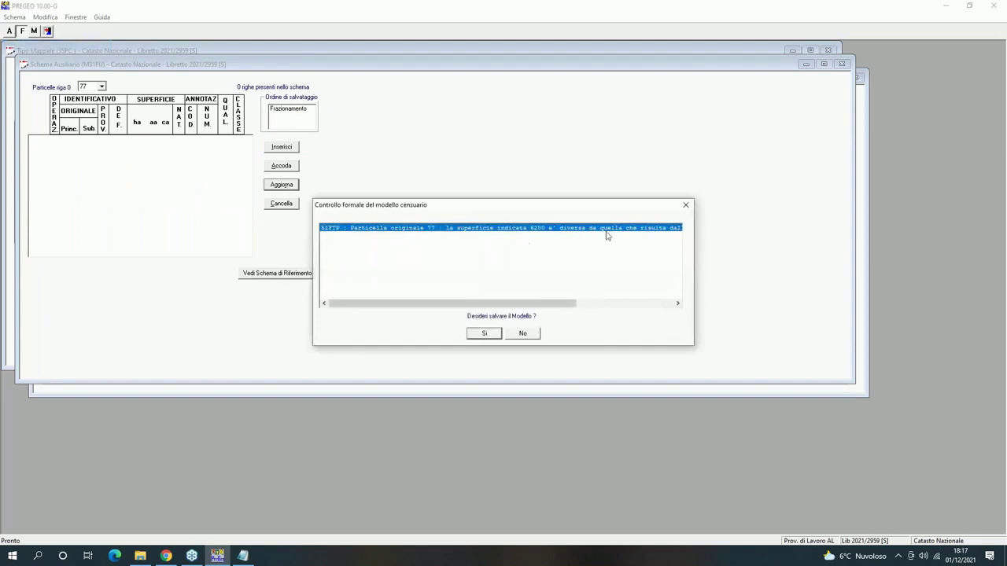
# Step: Read the area-mismatch warning, decline saving, and reopen the Tipo di Frazionamento table
pyautogui.moveTo(544, 305); pyautogui.dragTo(641, 308)
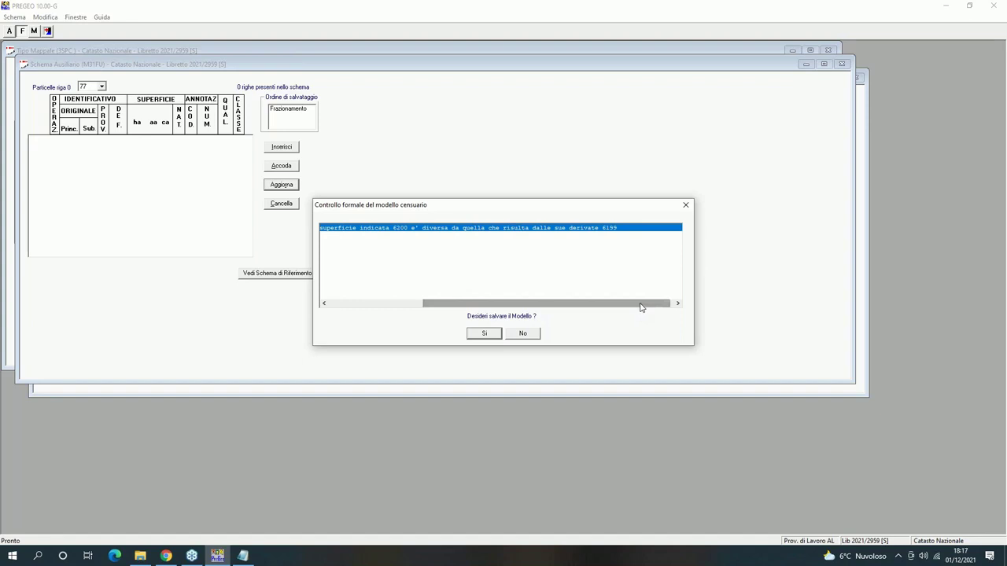
pyautogui.click(524, 334)
pyautogui.click(22, 31)
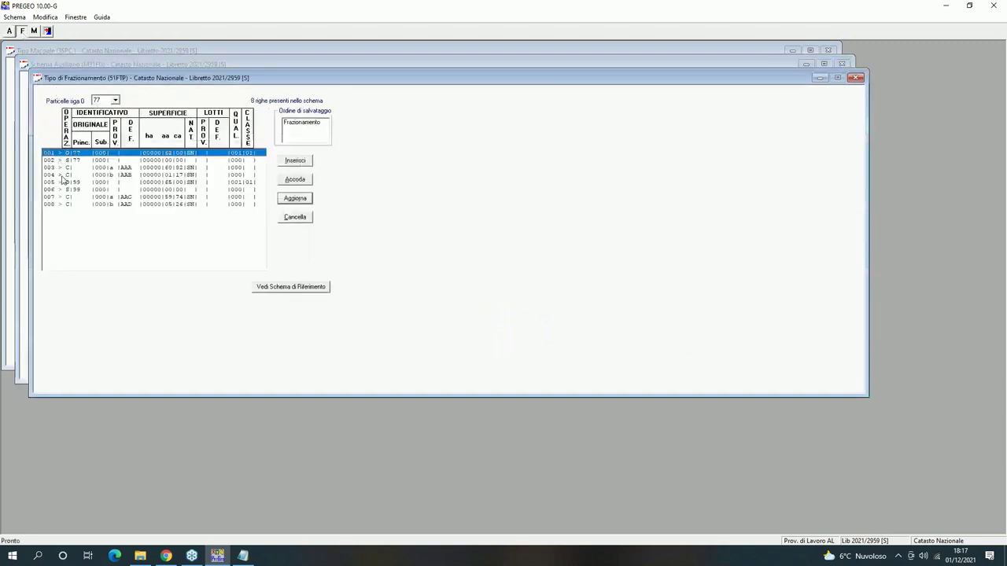
# Step: Change row 004's area back to 01 aa 18 ca and accept the row
pyautogui.doubleClick(62, 175)
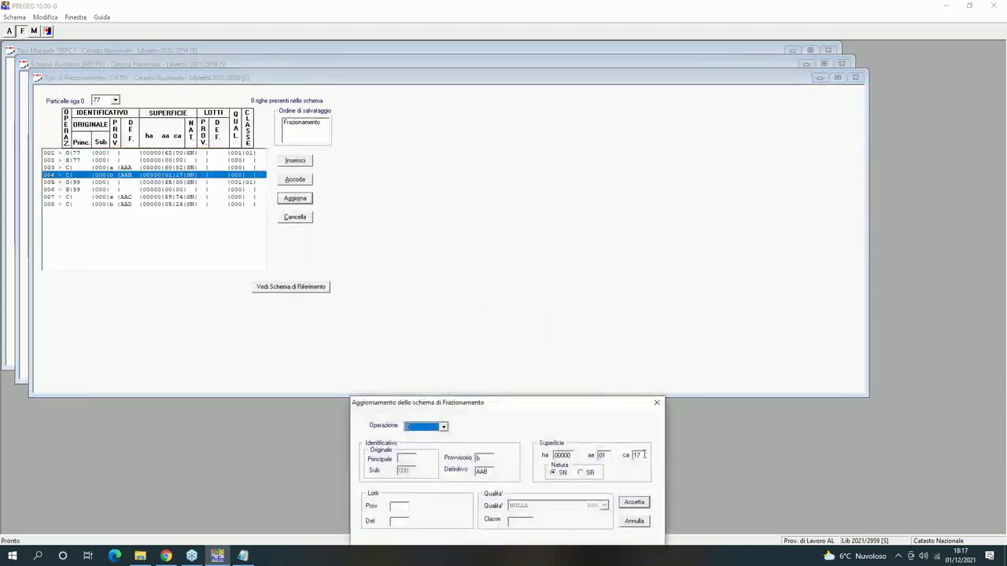
pyautogui.click(643, 456)
pyautogui.press('BackSpace')
pyautogui.write('8')
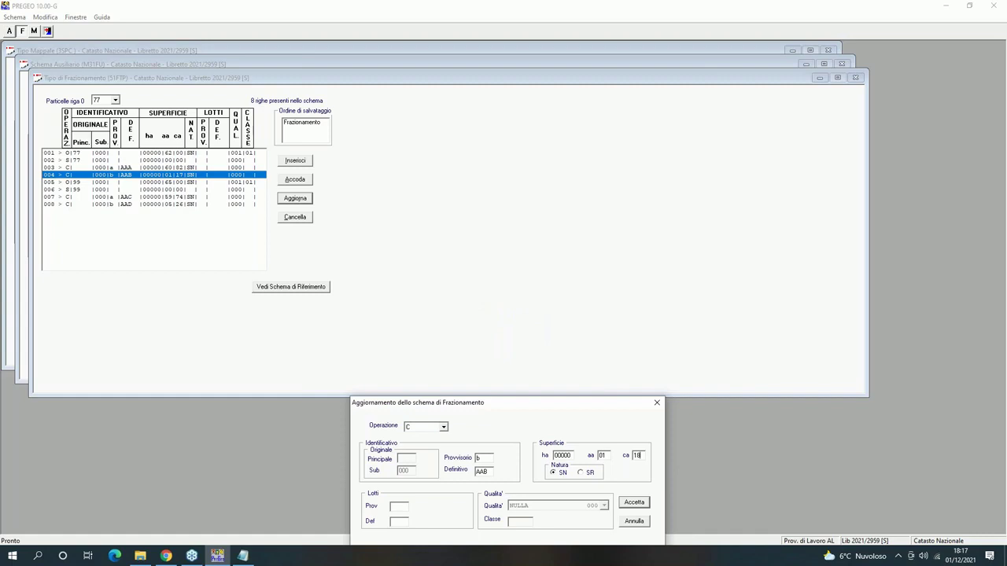
pyautogui.click(634, 503)
# Step: Save the schema with Schema > Salva and confirm saving the formally correct model
pyautogui.click(14, 16)
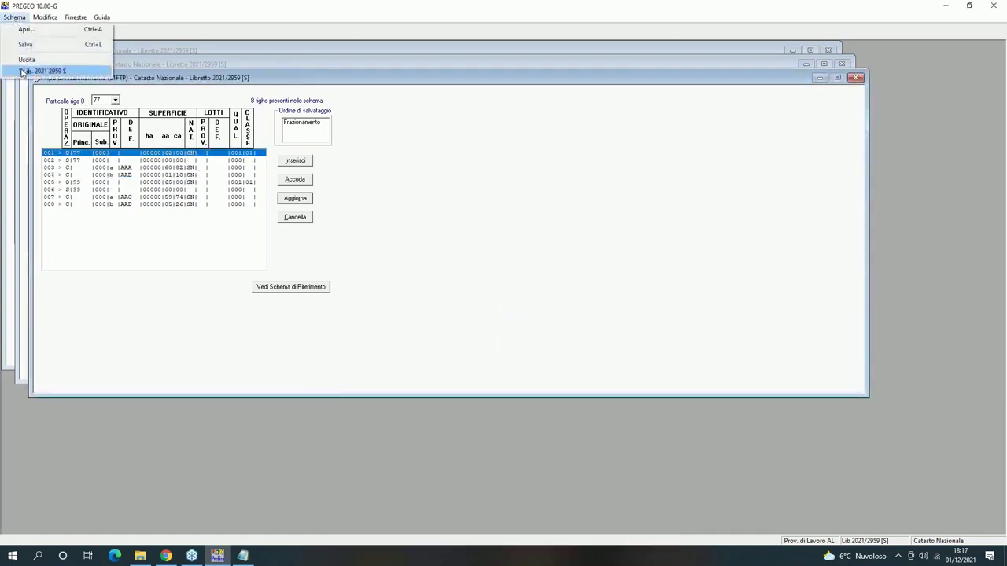
pyautogui.click(25, 45)
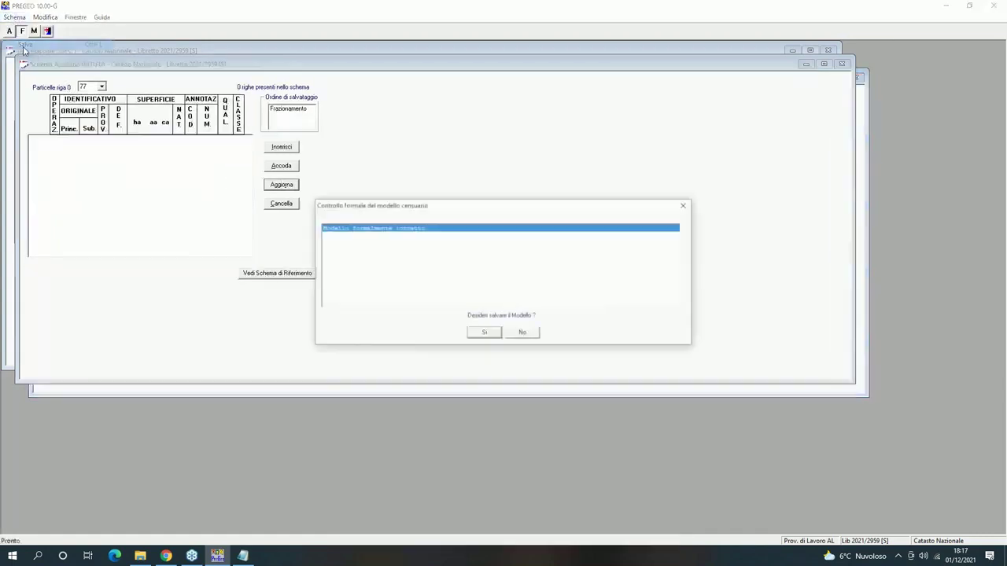
pyautogui.click(485, 334)
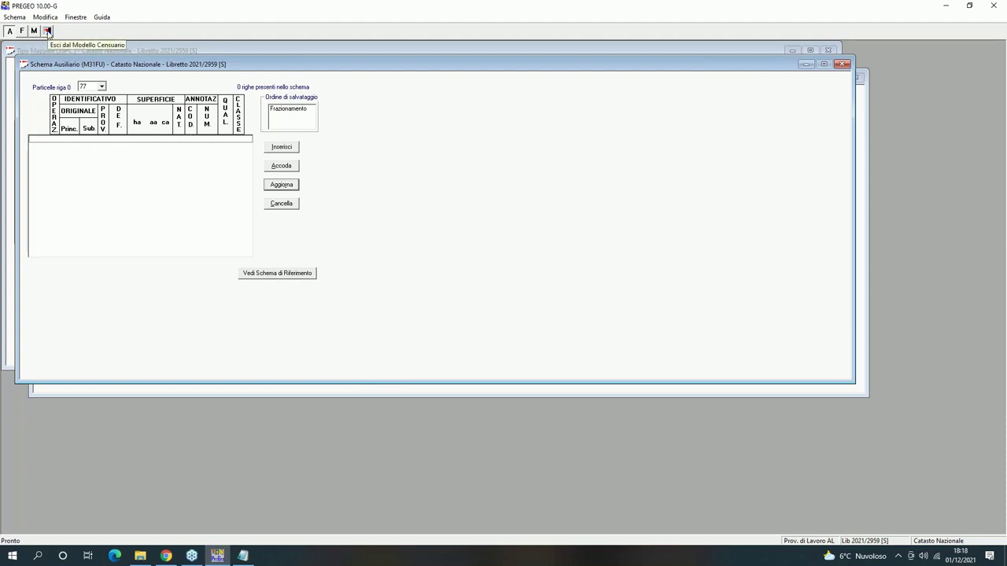
# Step: Save the auxiliary schema, confirm with Sì, and exit to the main PREGEO window
pyautogui.click(14, 17)
pyautogui.click(24, 45)
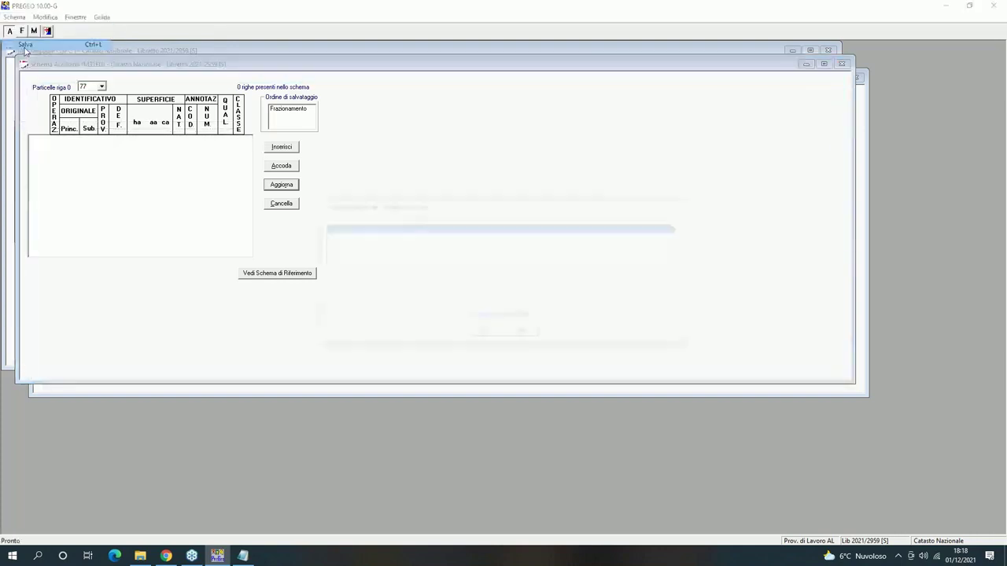
pyautogui.click(484, 334)
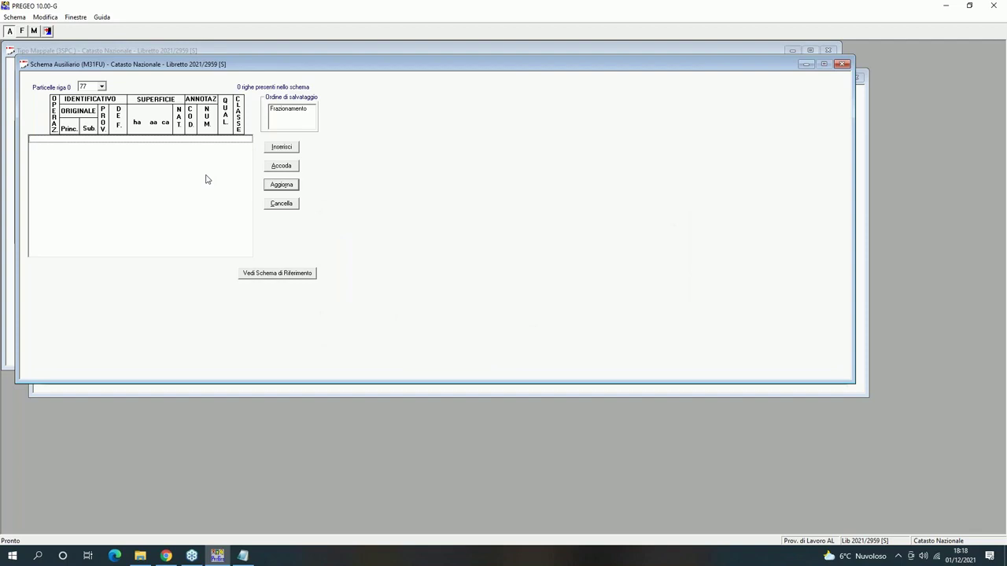
pyautogui.click(47, 30)
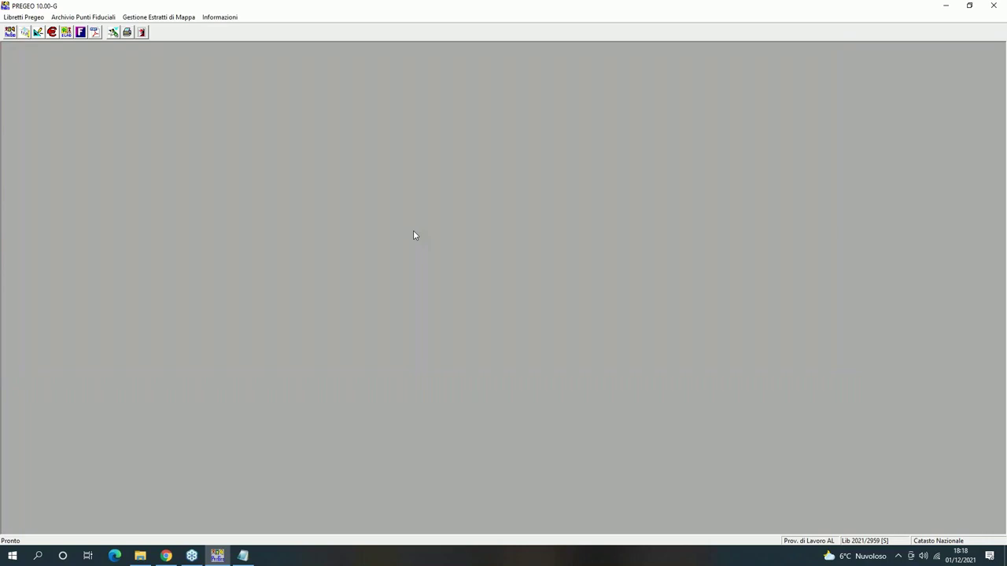
# Step: Launch the model-to-update-proposal check and run the census model check
pyautogui.click(153, 18)
pyautogui.click(186, 113)
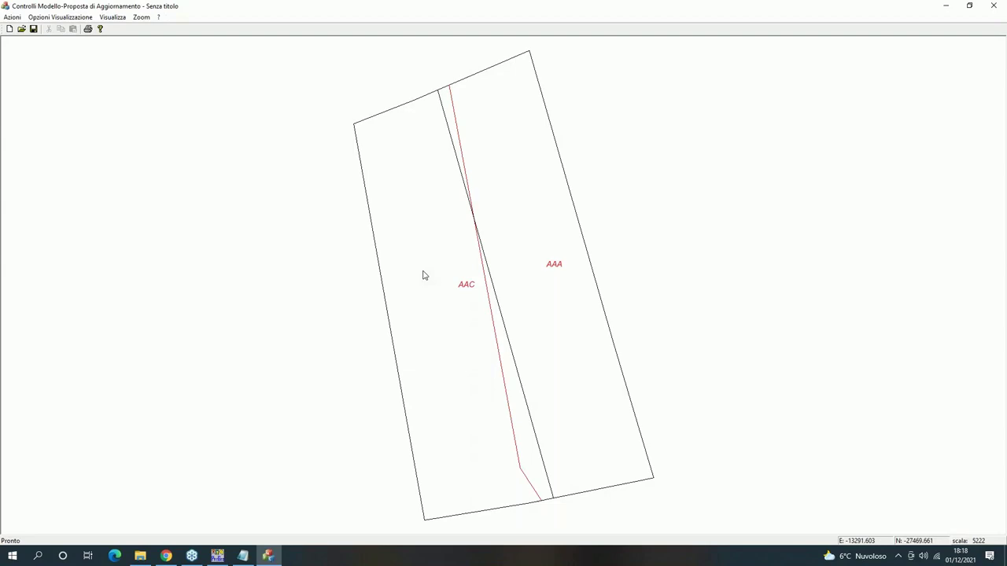
pyautogui.click(16, 17)
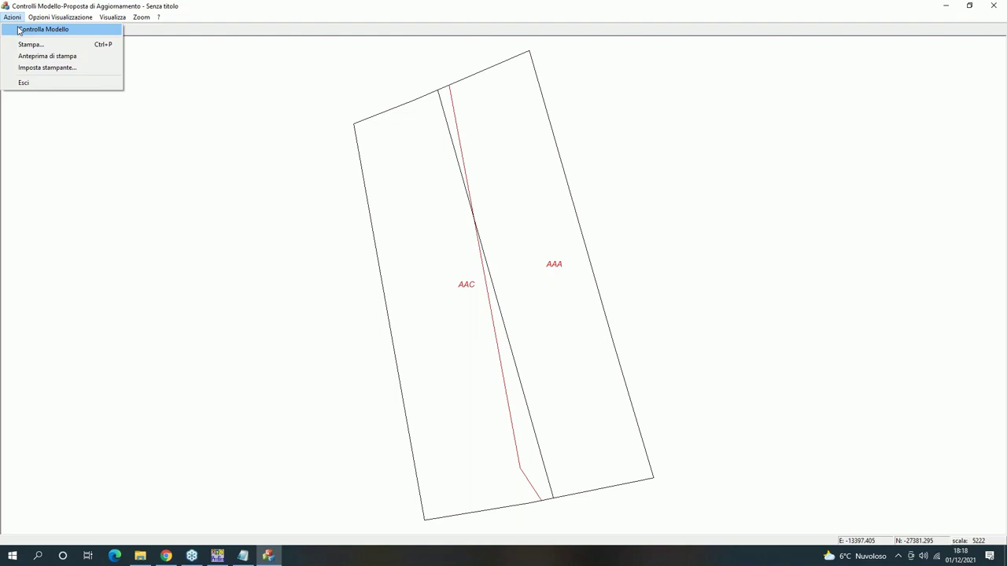
pyautogui.click(19, 31)
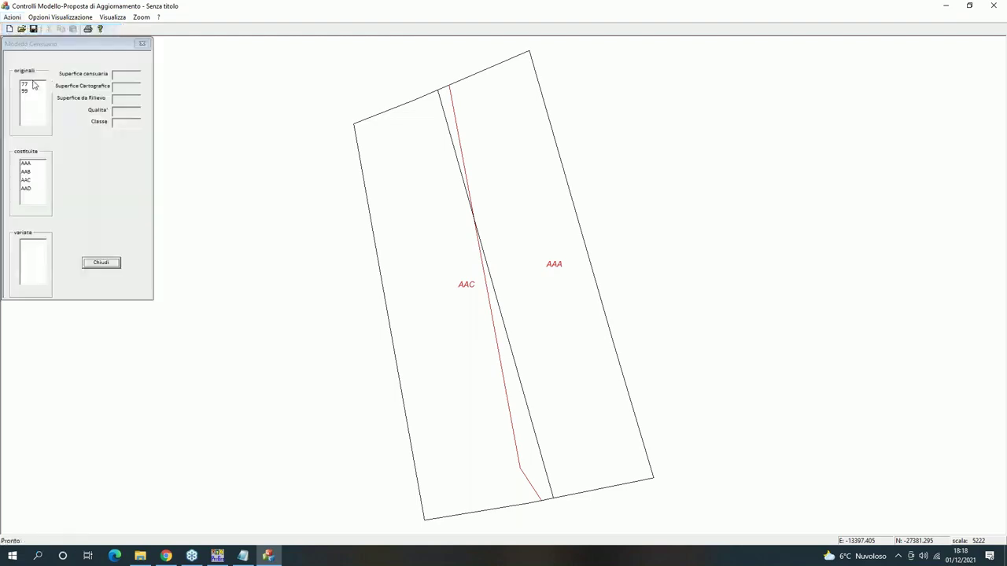
# Step: Inspect the areas of resulting parcels AAA, AAB, AAC and AAD, then close the review
pyautogui.click(27, 163)
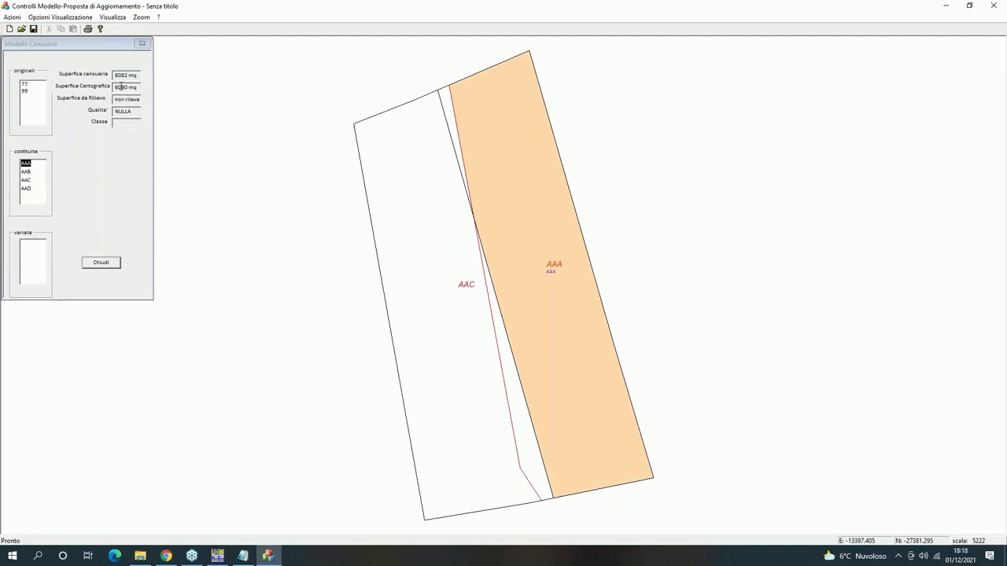
pyautogui.click(26, 171)
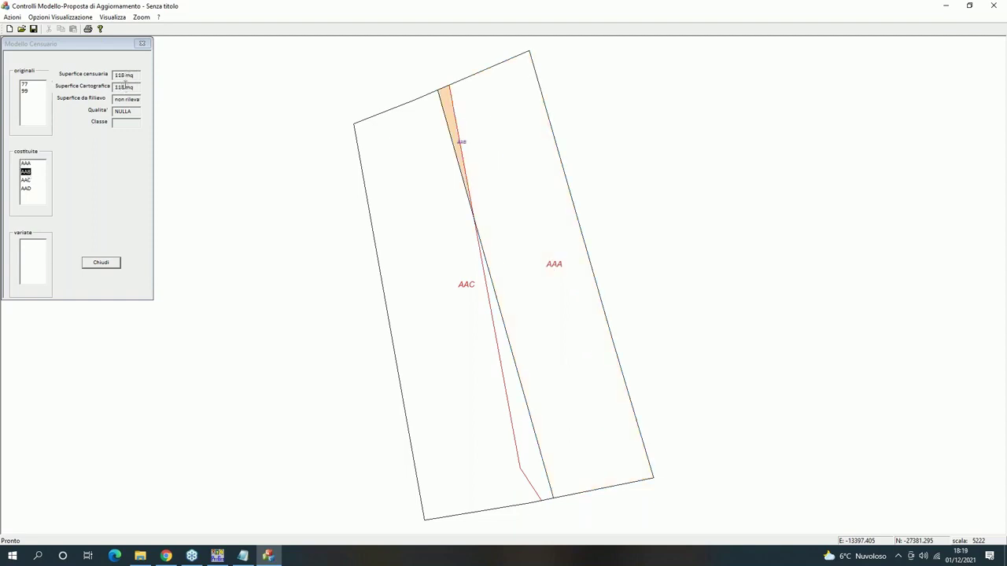
pyautogui.click(26, 180)
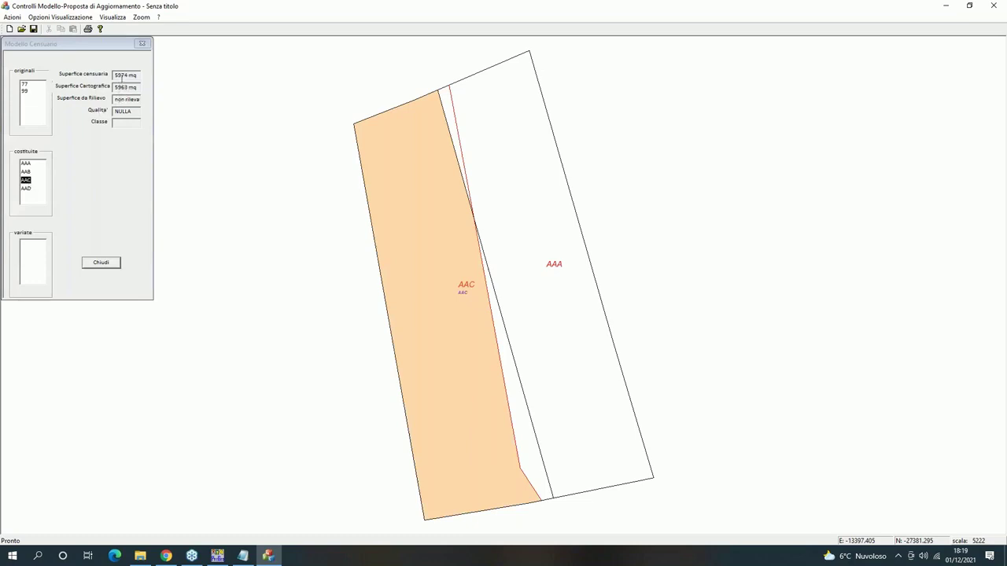
pyautogui.click(27, 188)
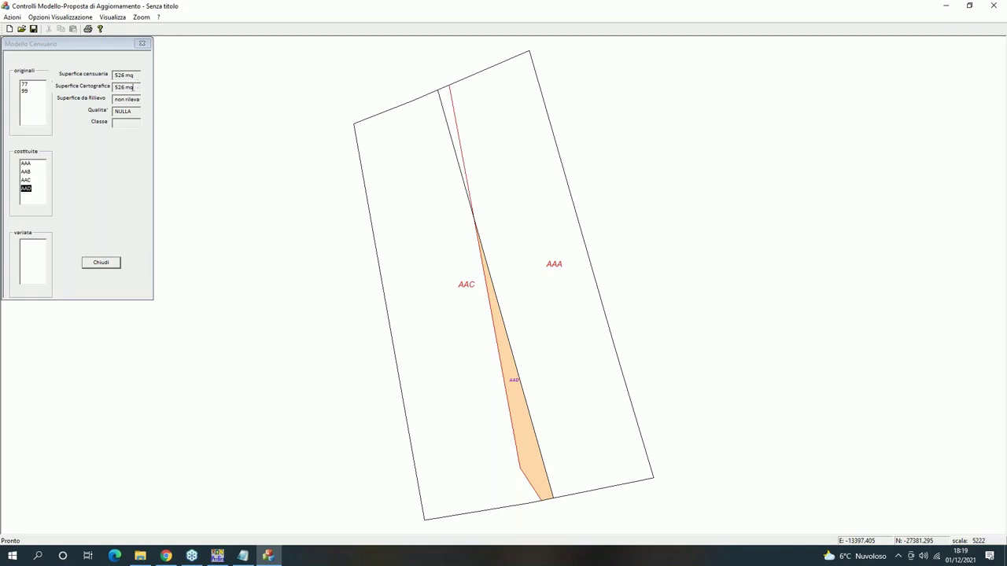
pyautogui.click(27, 181)
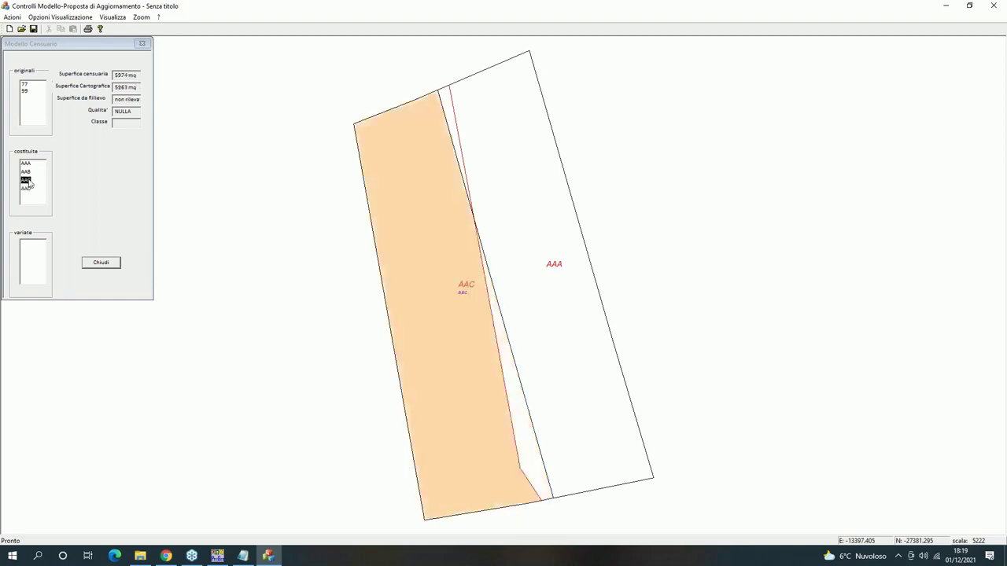
pyautogui.click(29, 172)
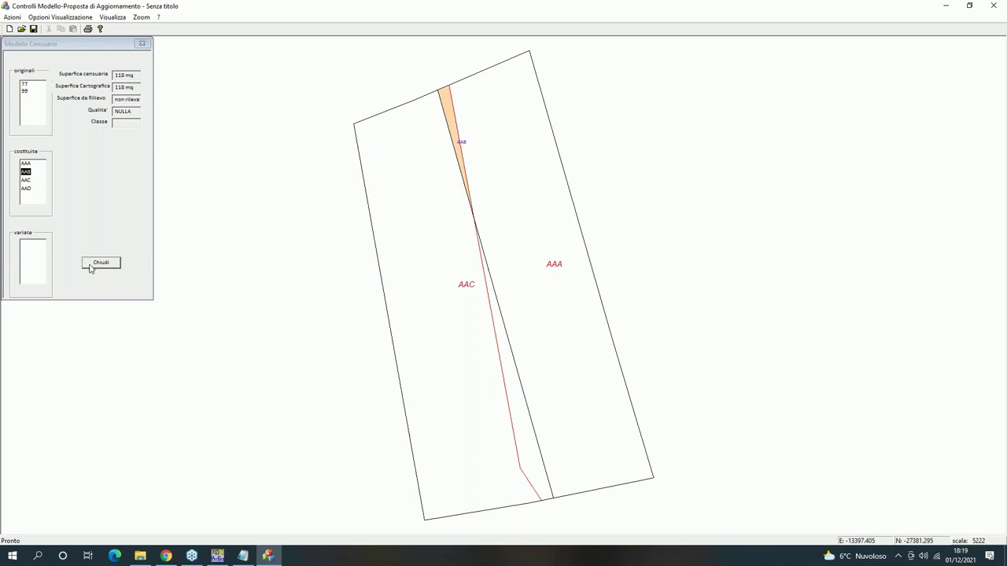
pyautogui.click(91, 266)
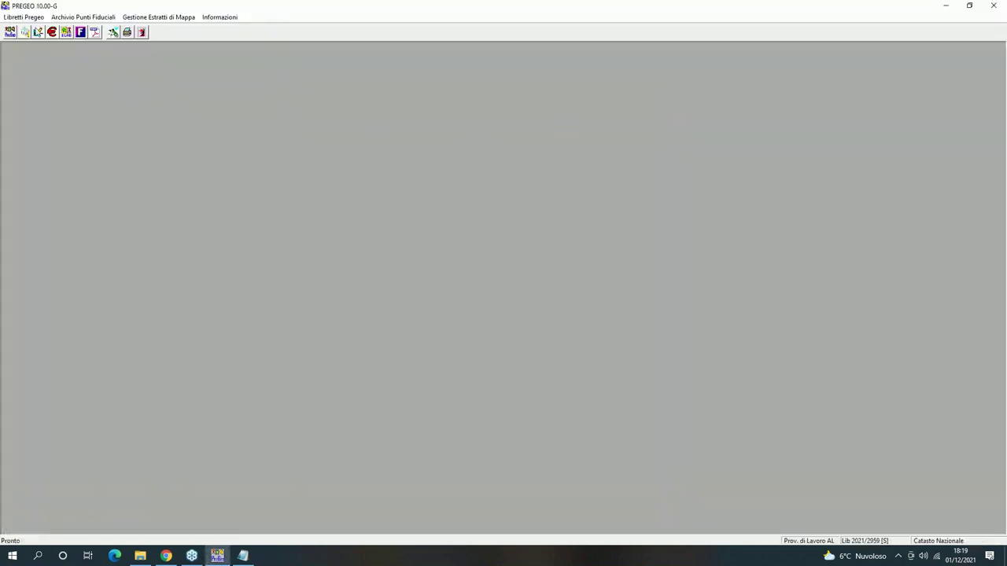
# Step: Start PreDisposizione Atto di Aggiornamento and run the further approvability checks, accepting the positive result
pyautogui.click(24, 17)
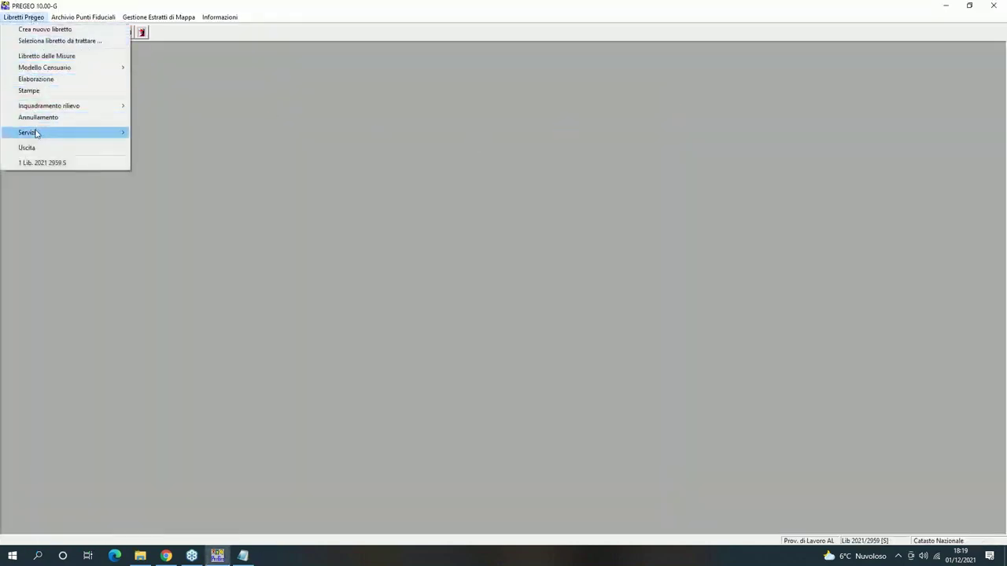
pyautogui.moveTo(35, 134)
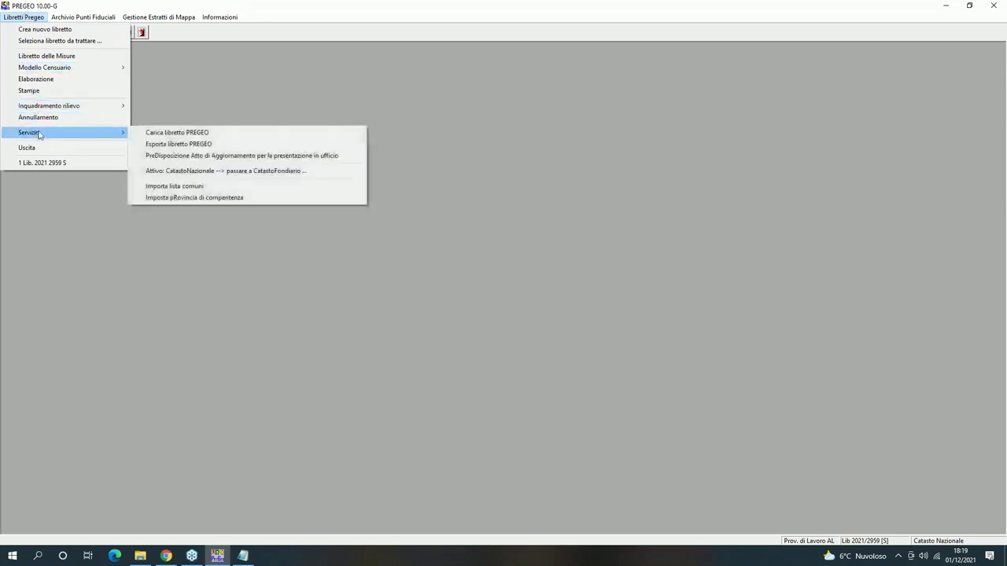
pyautogui.click(187, 157)
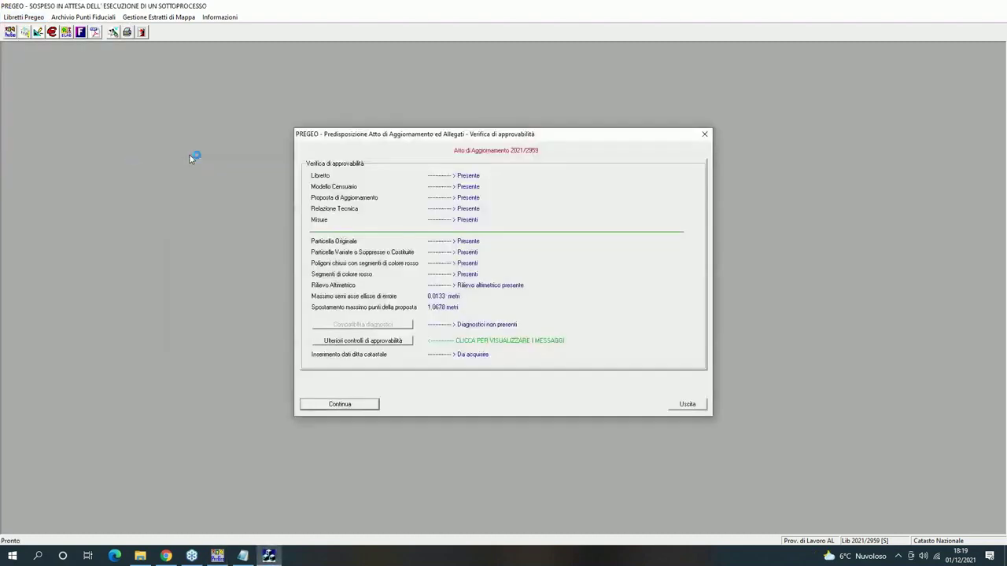
pyautogui.click(345, 343)
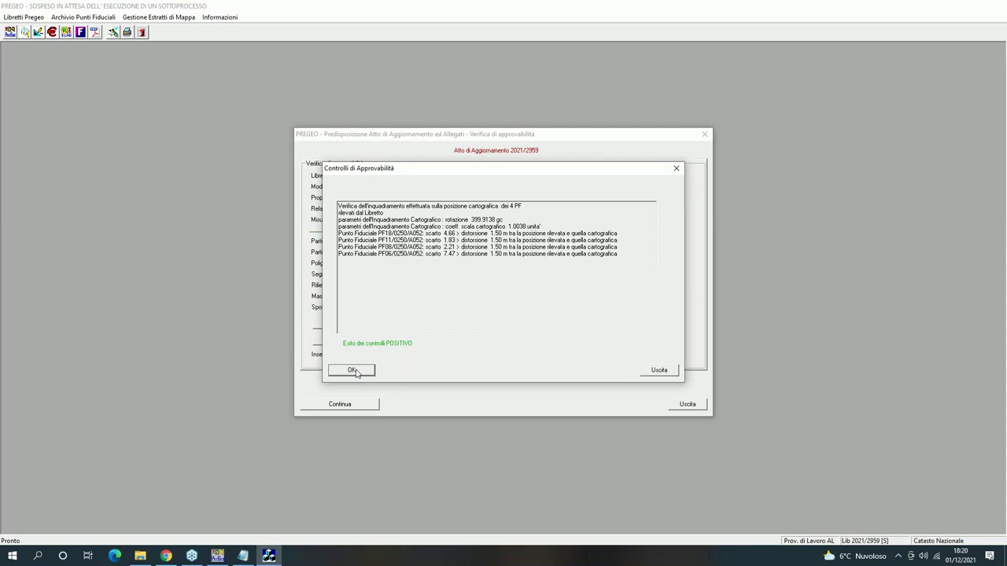
pyautogui.click(354, 371)
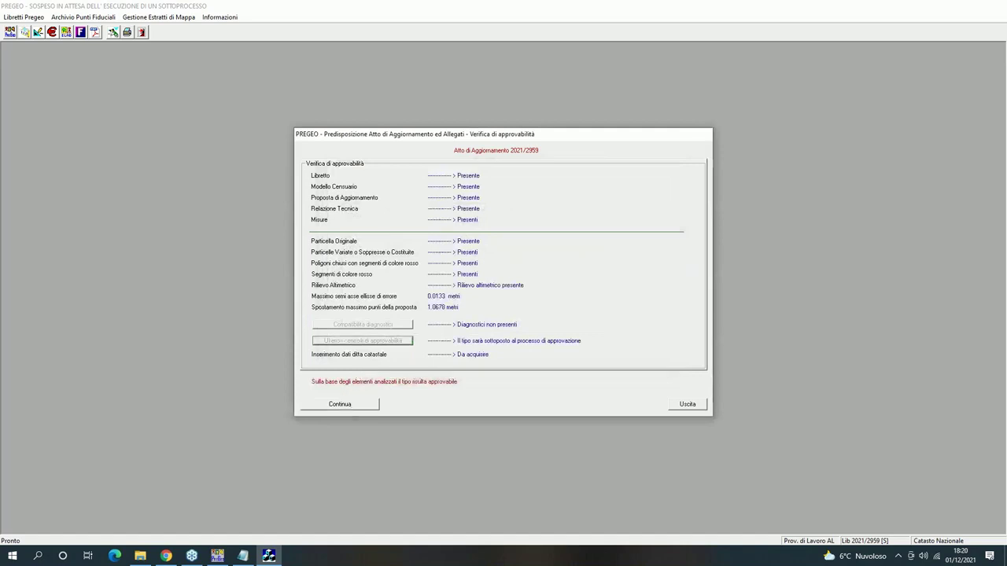
# Step: Enter the technician's registration number, correcting a mistyped value, and their fiscal code
pyautogui.click(340, 404)
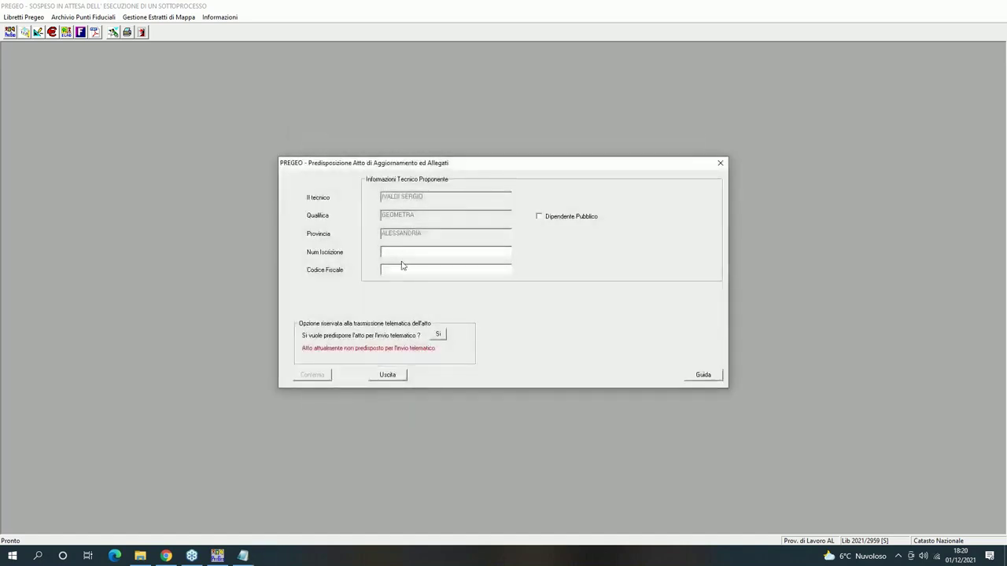
pyautogui.write('11111')
pyautogui.press('BackSpace')
pyautogui.press('BackSpace')
pyautogui.press('BackSpace')
pyautogui.press('BackSpace')
pyautogui.press('BackSpace')
pyautogui.write('2171')
pyautogui.click(400, 269)
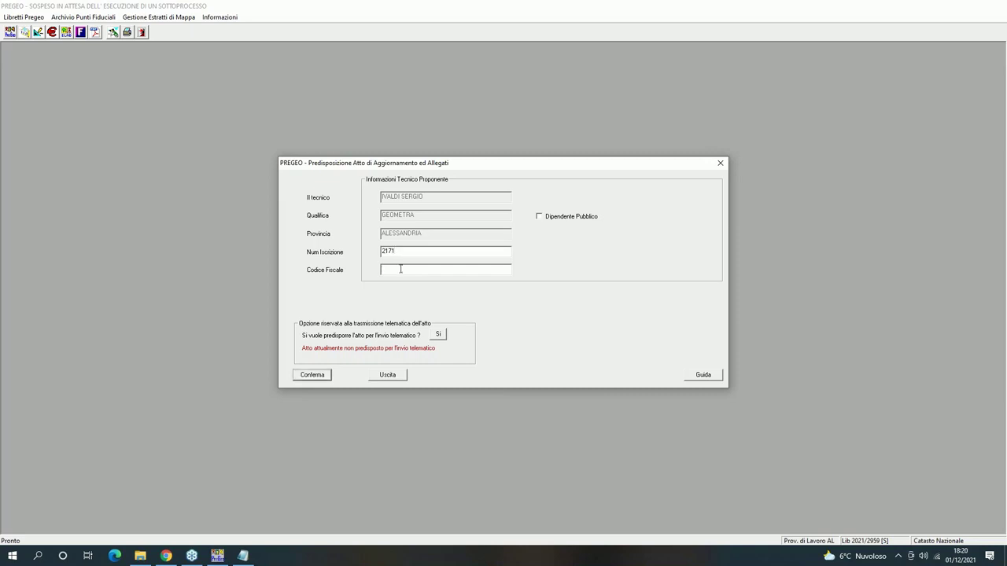
# Step: Choose telematic submission, declare the document deposited with the Comune, and confirm the declarations and technician data
pyautogui.click(441, 337)
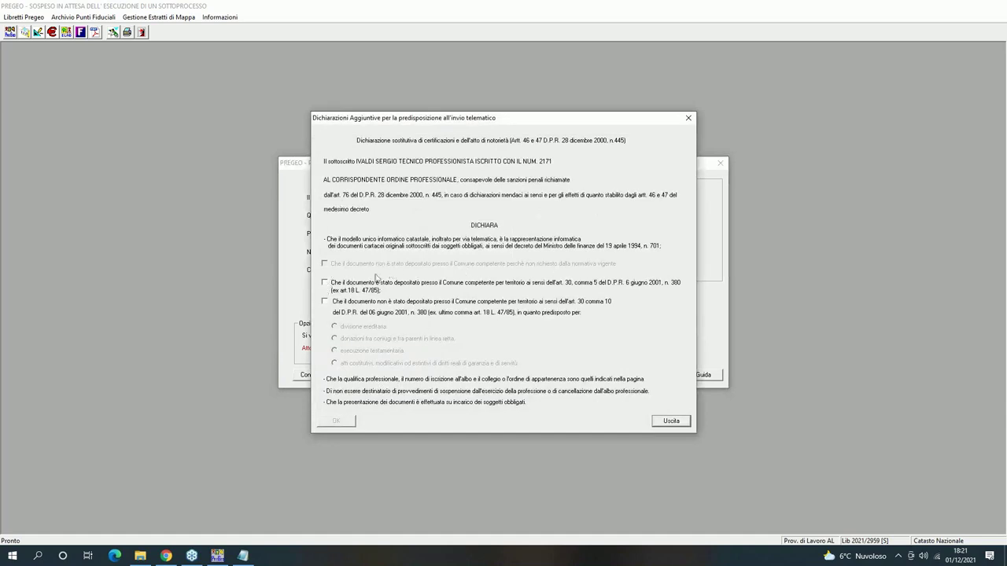
pyautogui.click(333, 289)
pyautogui.click(325, 302)
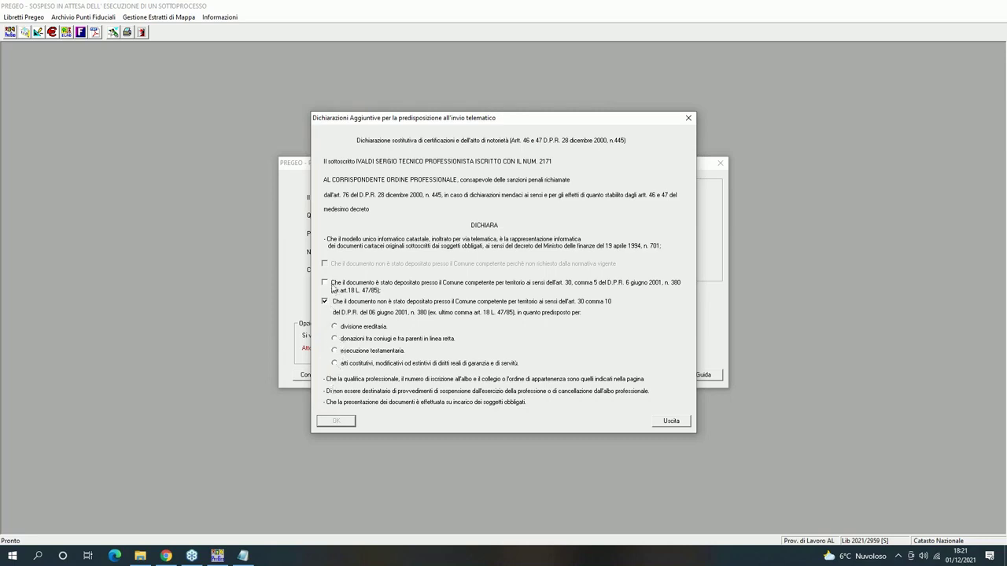
pyautogui.click(329, 285)
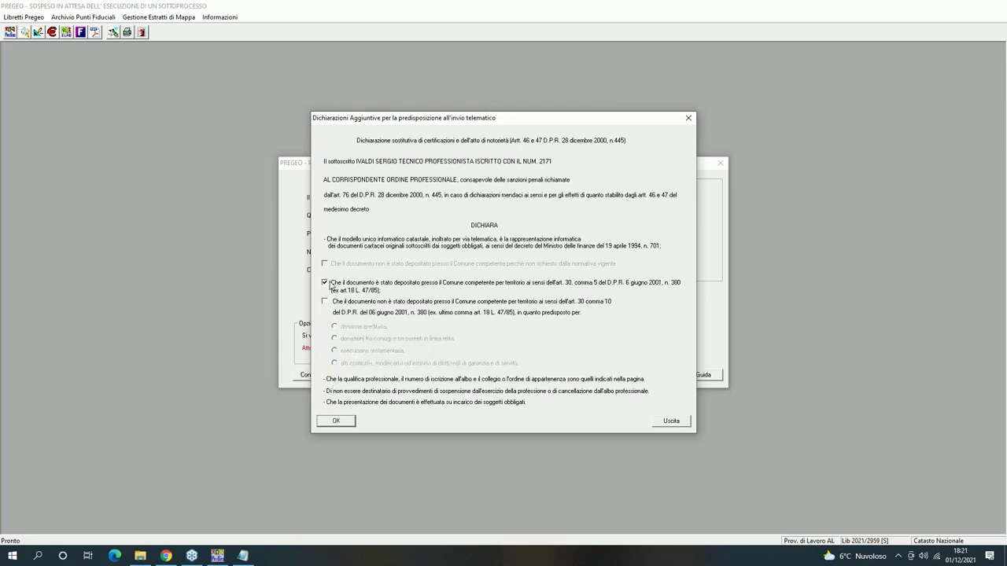
pyautogui.click(343, 424)
pyautogui.click(318, 375)
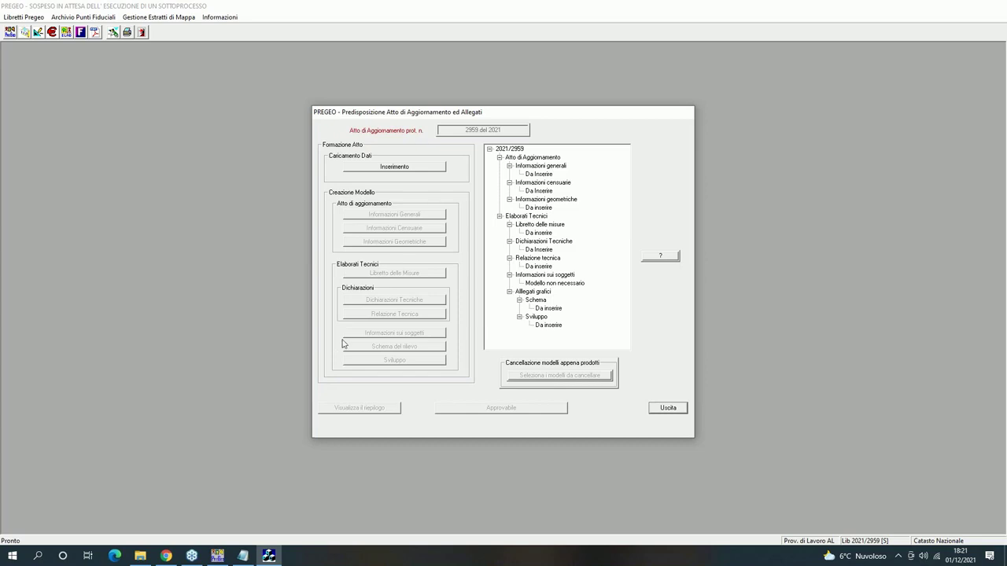
# Step: Load the act data with the declaring owner as subject and add them as the signatory
pyautogui.click(388, 170)
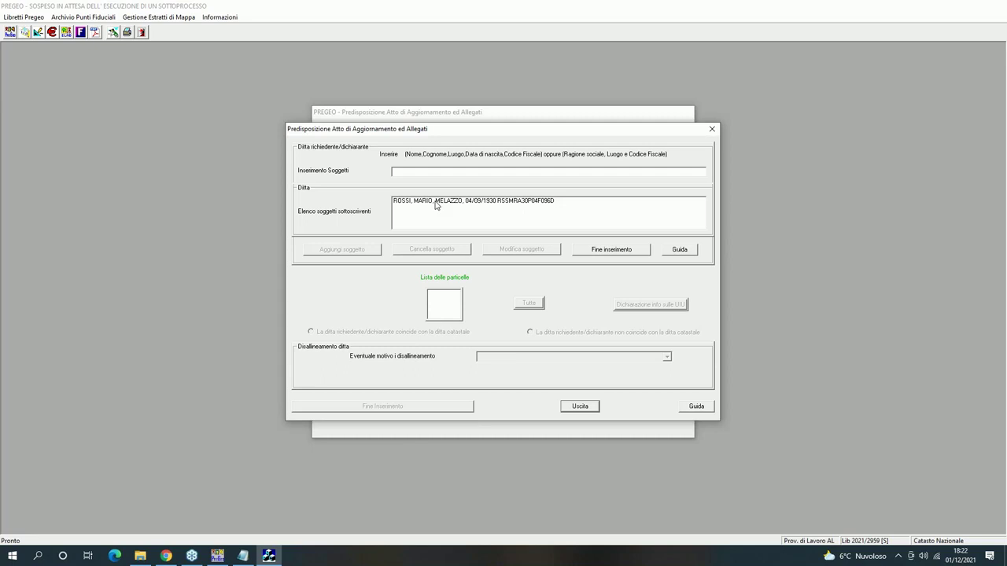
pyautogui.click(436, 201)
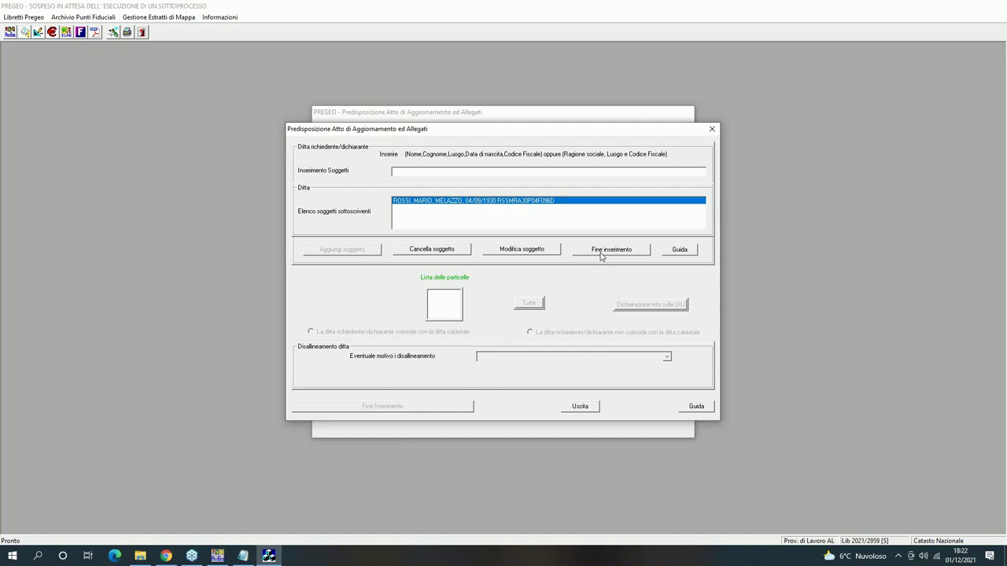
pyautogui.click(601, 255)
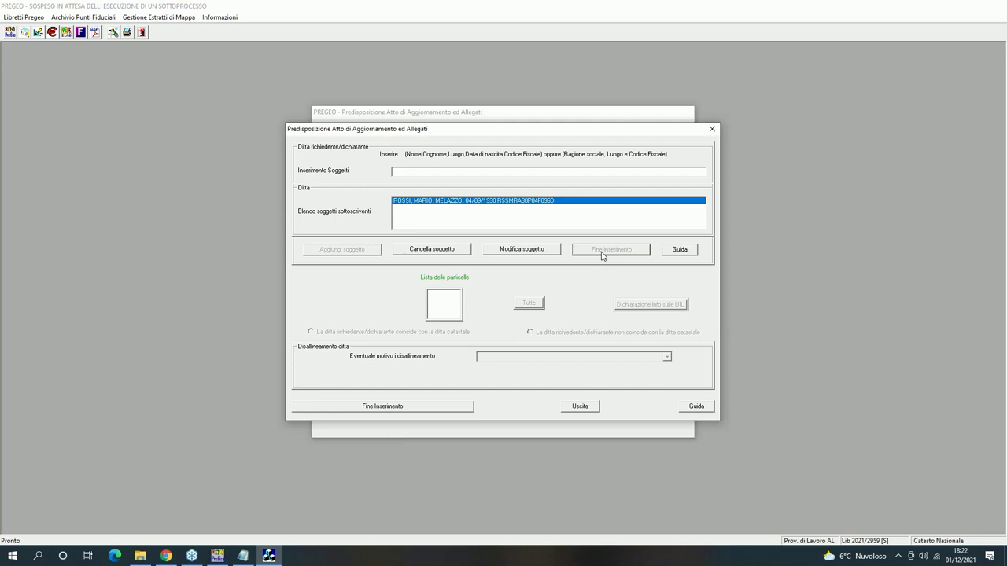
pyautogui.click(406, 408)
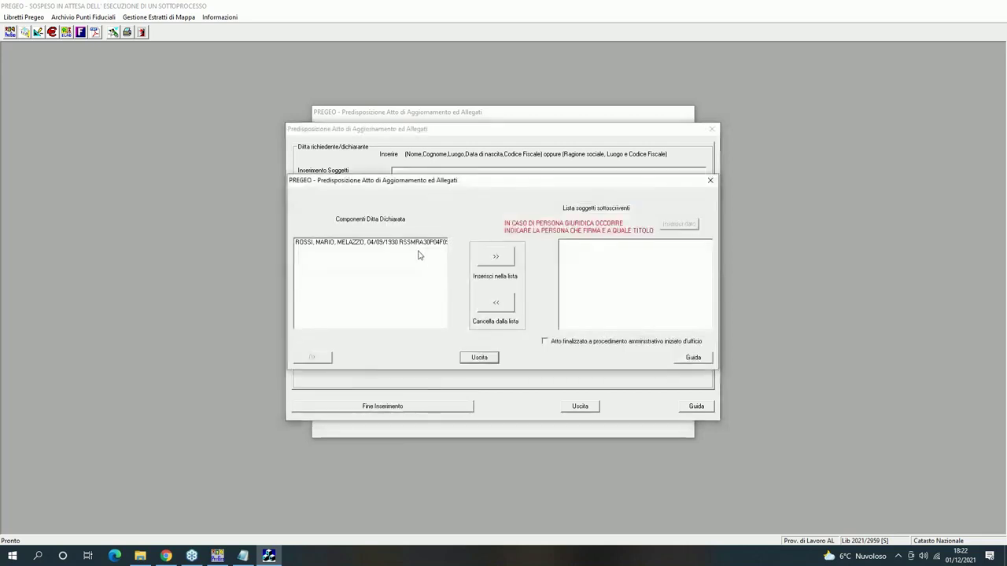
pyautogui.doubleClick(408, 245)
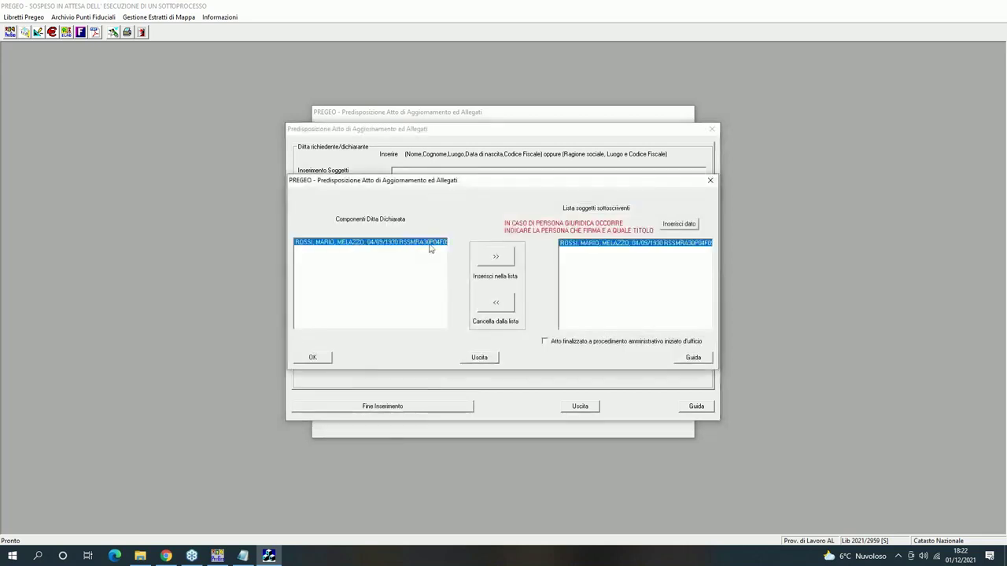
pyautogui.click(634, 250)
# Step: Accept the signatories list and answer No to 'Esiste la lettera di incarico?'
pyautogui.click(312, 358)
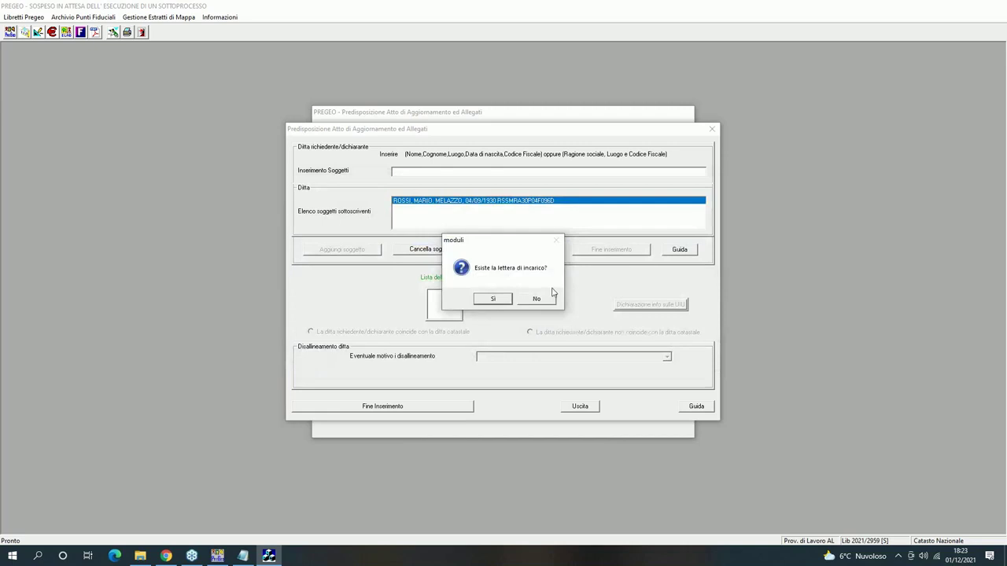
pyautogui.click(539, 300)
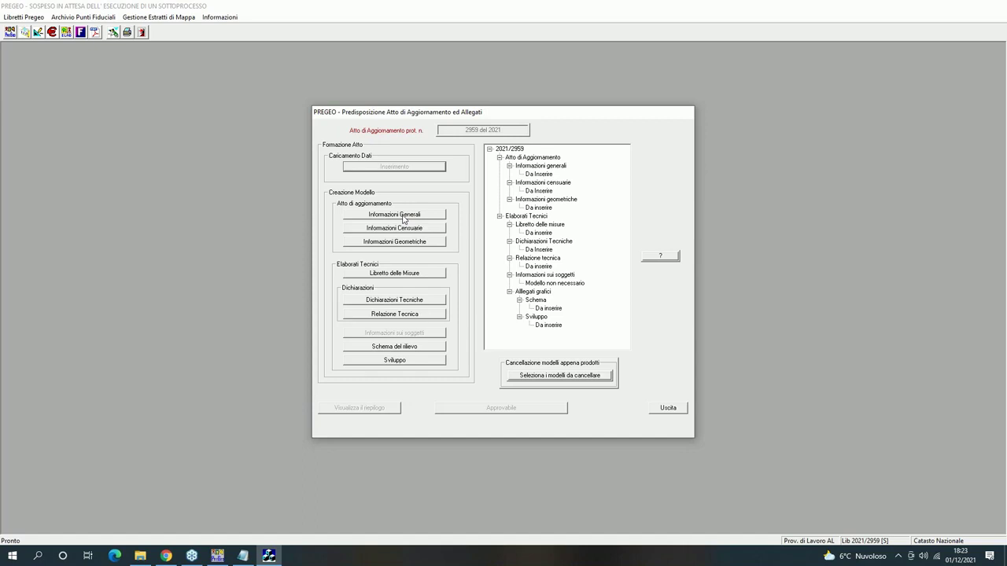
# Step: Create the general information and census information models
pyautogui.click(403, 217)
pyautogui.click(418, 229)
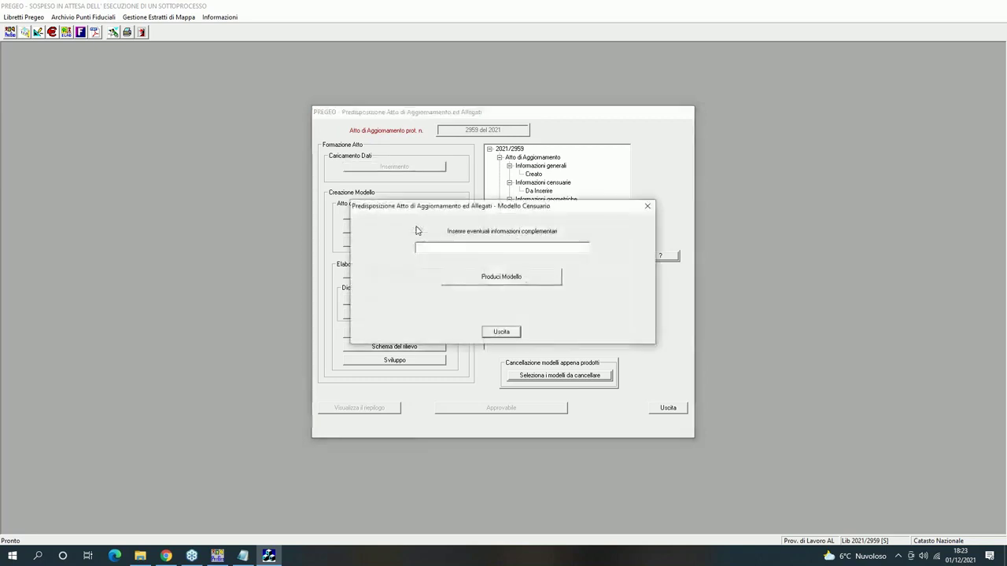
pyautogui.click(487, 279)
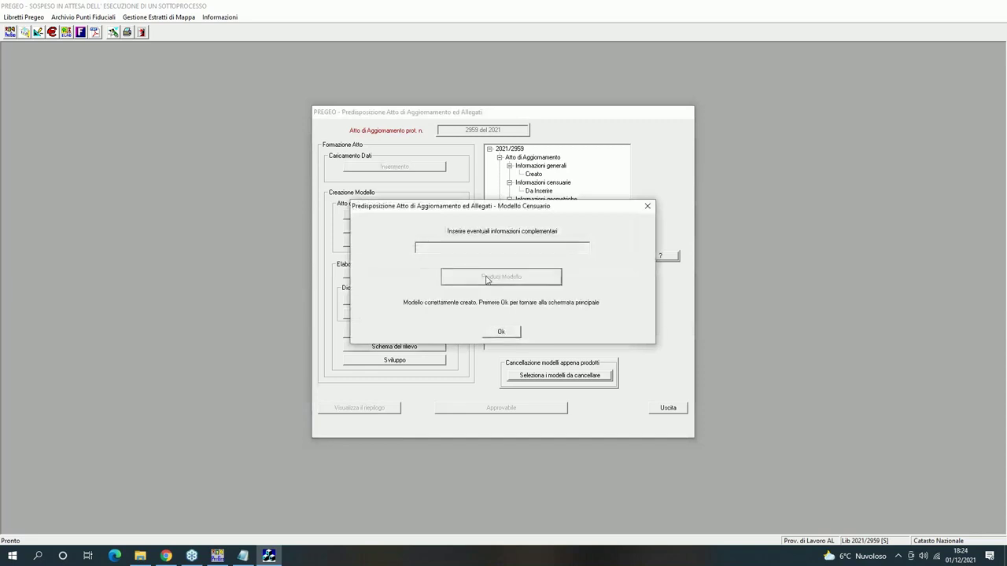
pyautogui.click(501, 333)
# Step: Insert the UP-issued map extract for the geometric model, keeping the 1:2000 scale
pyautogui.click(419, 244)
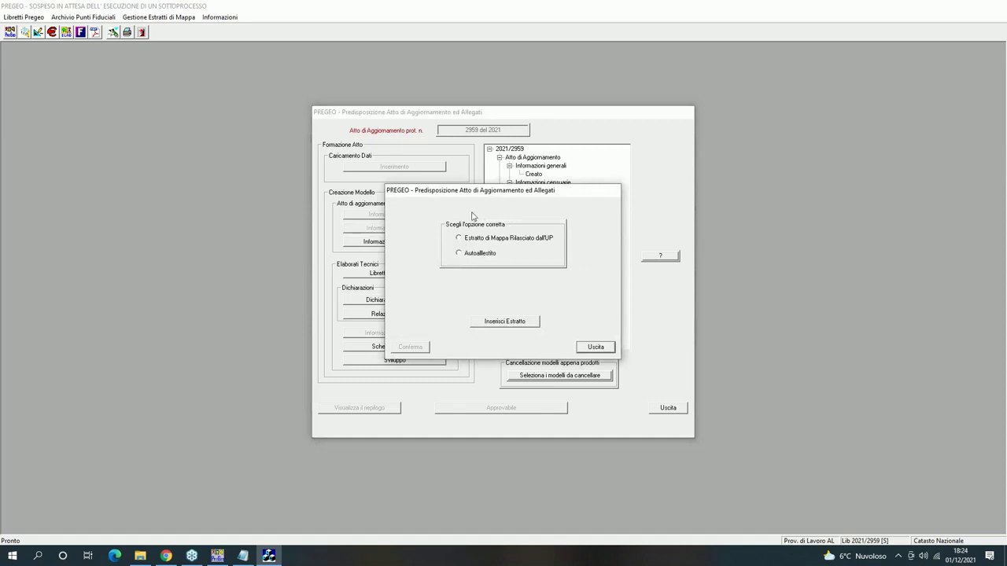
pyautogui.moveTo(472, 192); pyautogui.dragTo(555, 284)
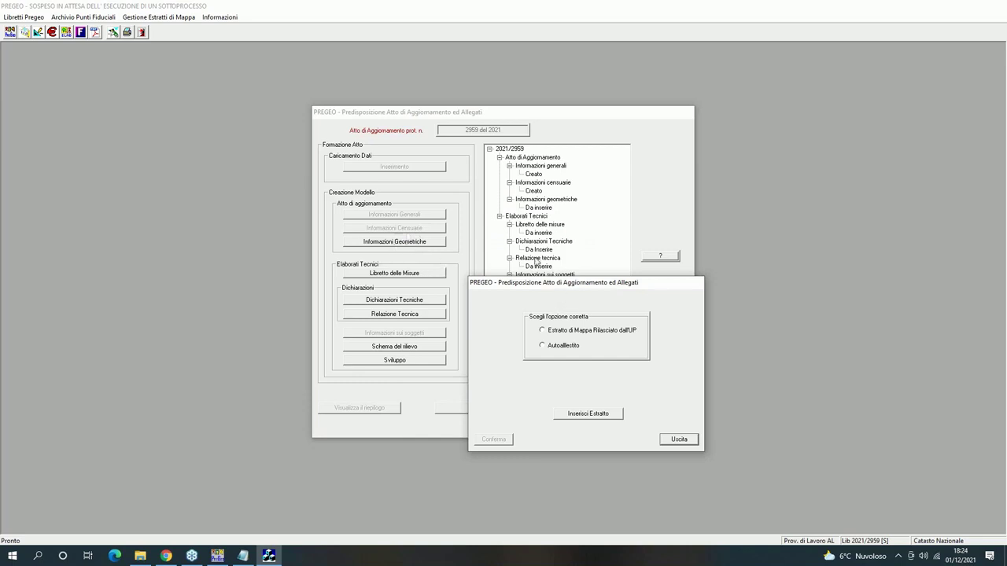
pyautogui.click(542, 330)
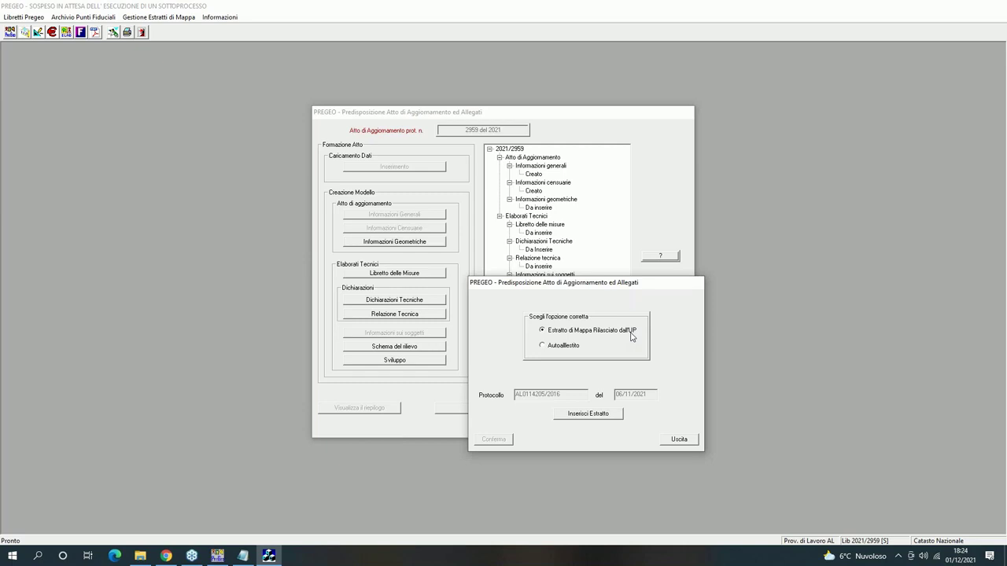
pyautogui.click(589, 414)
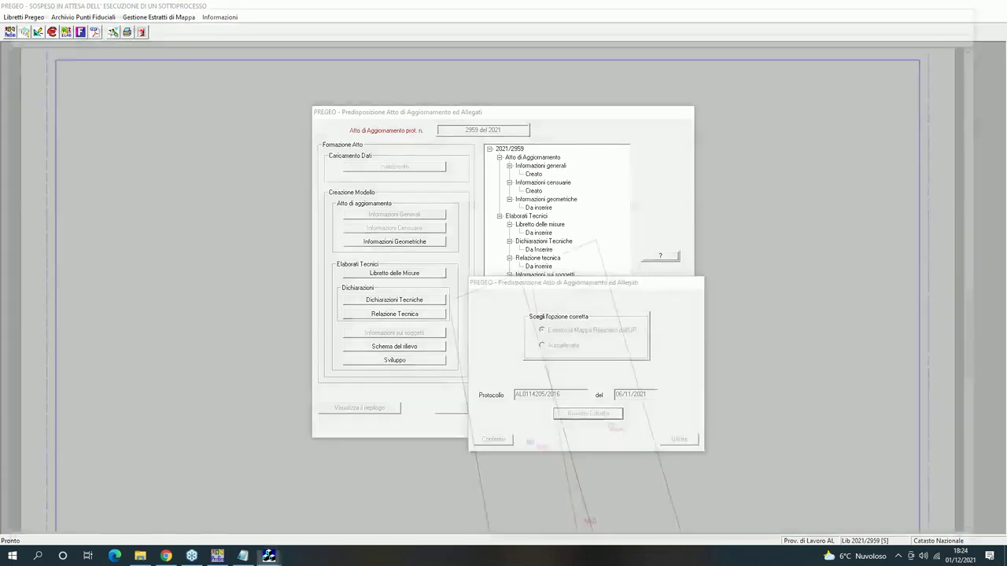
pyautogui.scroll(-3, 1003, 388)
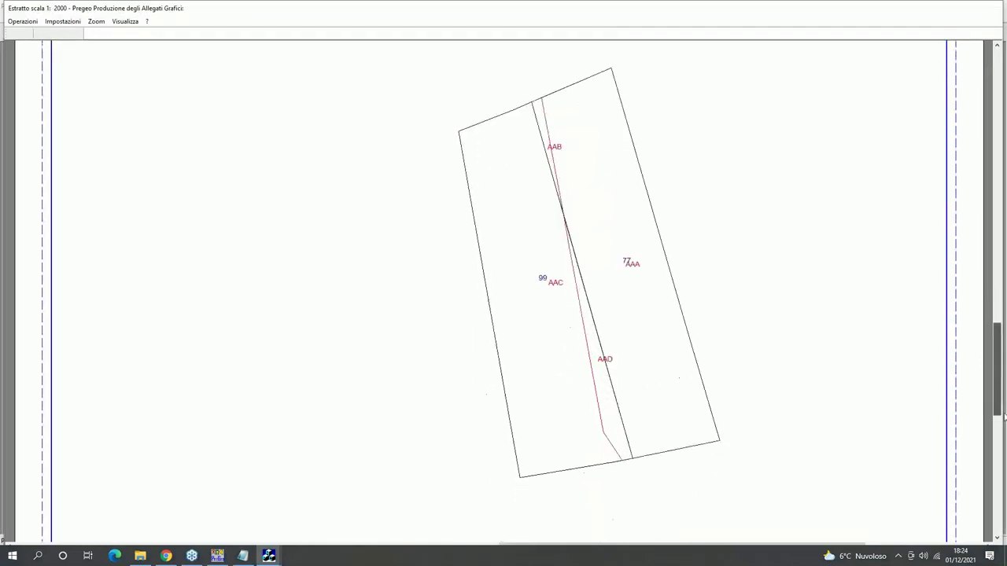
pyautogui.click(62, 24)
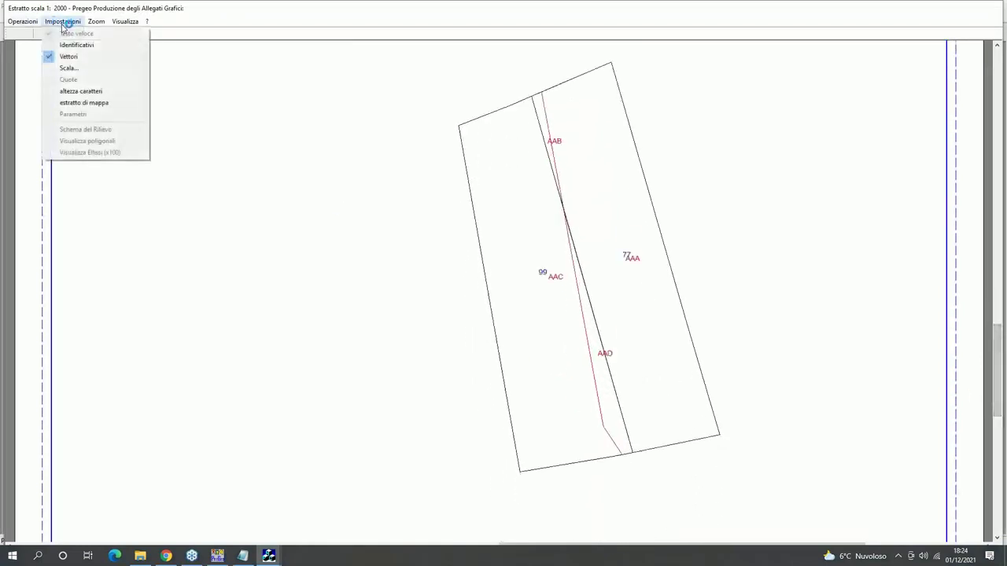
pyautogui.click(63, 69)
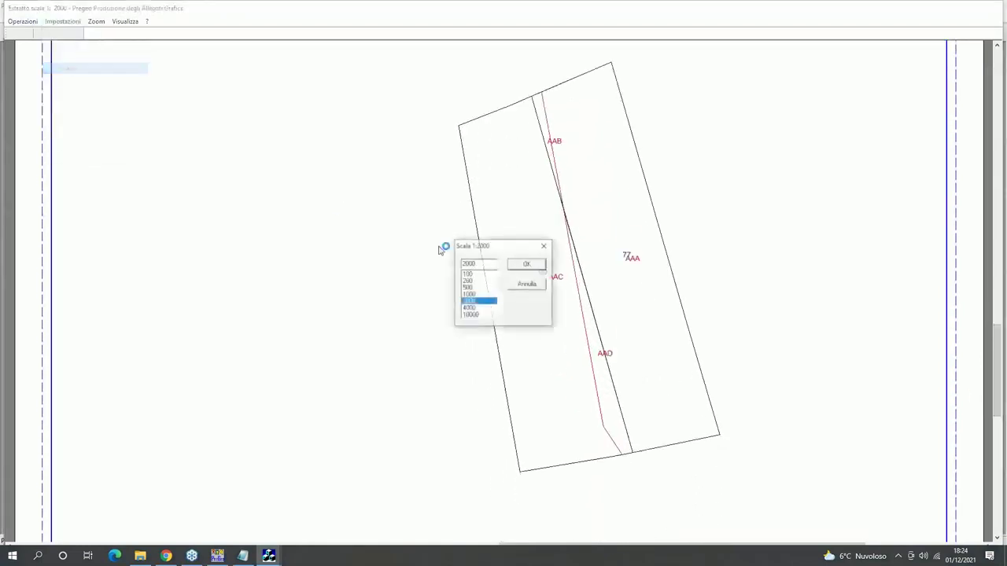
pyautogui.click(516, 268)
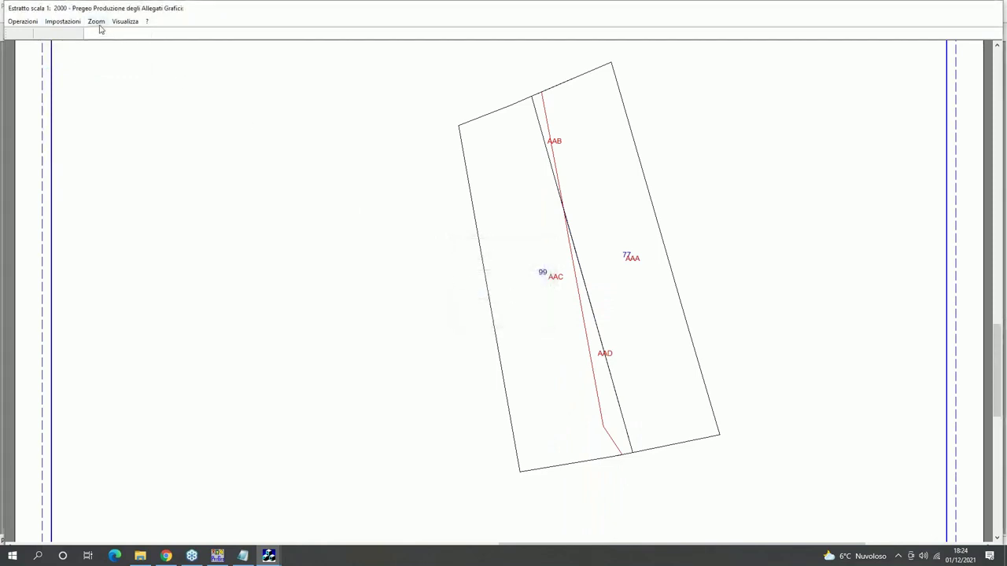
# Step: Move the AAB label up along the red line and draw a leader for it
pyautogui.click(65, 22)
pyautogui.moveTo(30, 26)
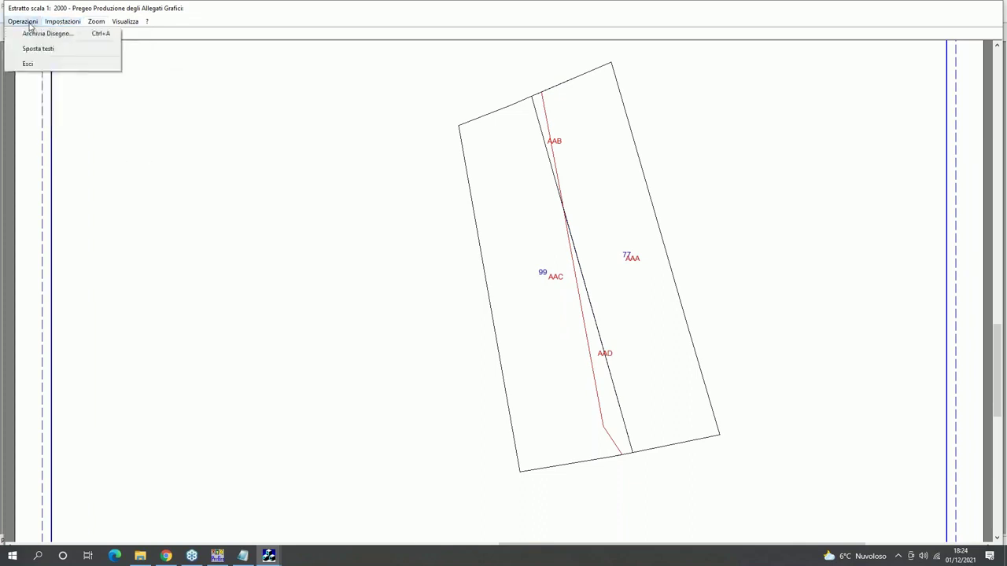
pyautogui.click(37, 48)
pyautogui.click(40, 69)
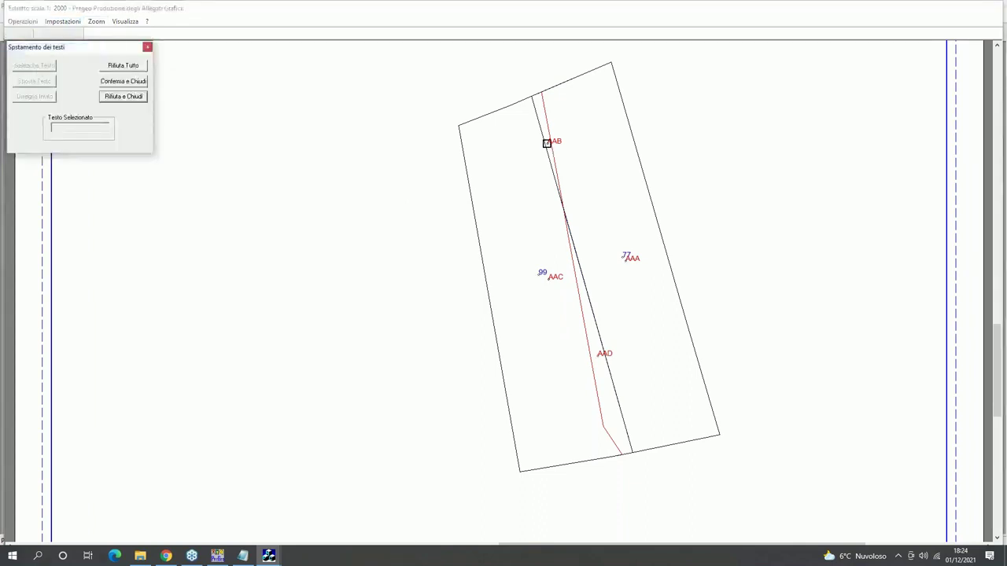
pyautogui.click(547, 143)
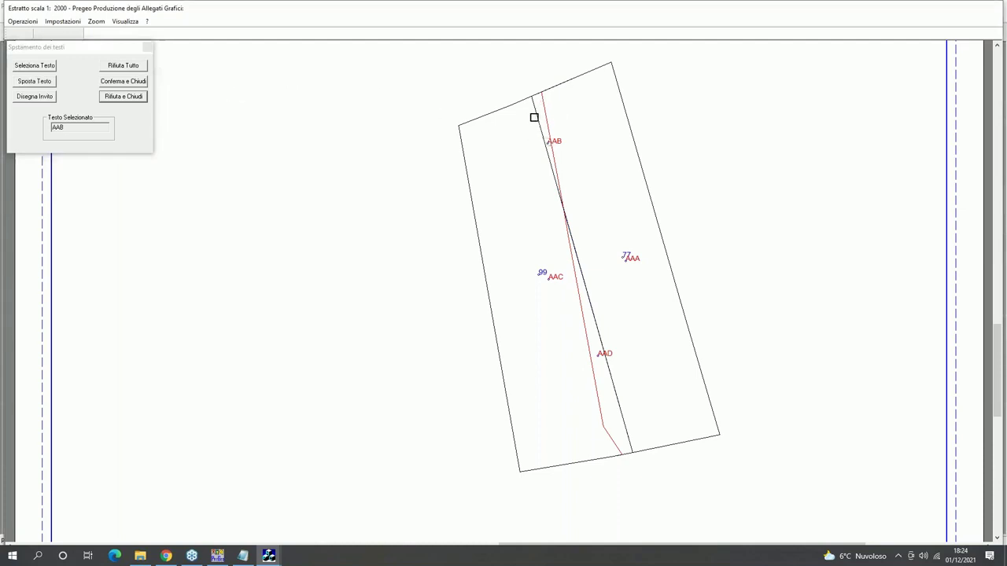
pyautogui.click(30, 83)
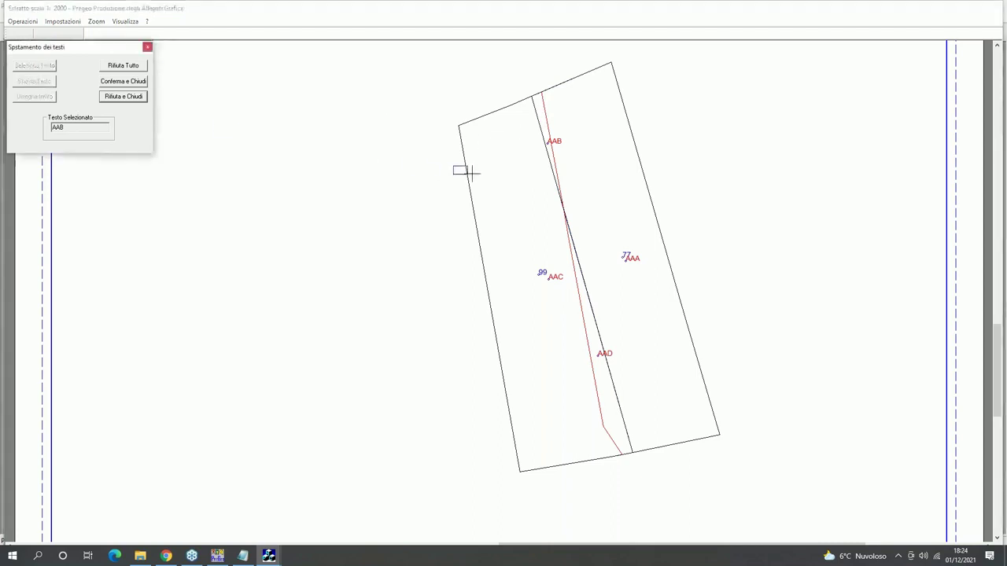
pyautogui.moveTo(556, 145); pyautogui.dragTo(540, 115)
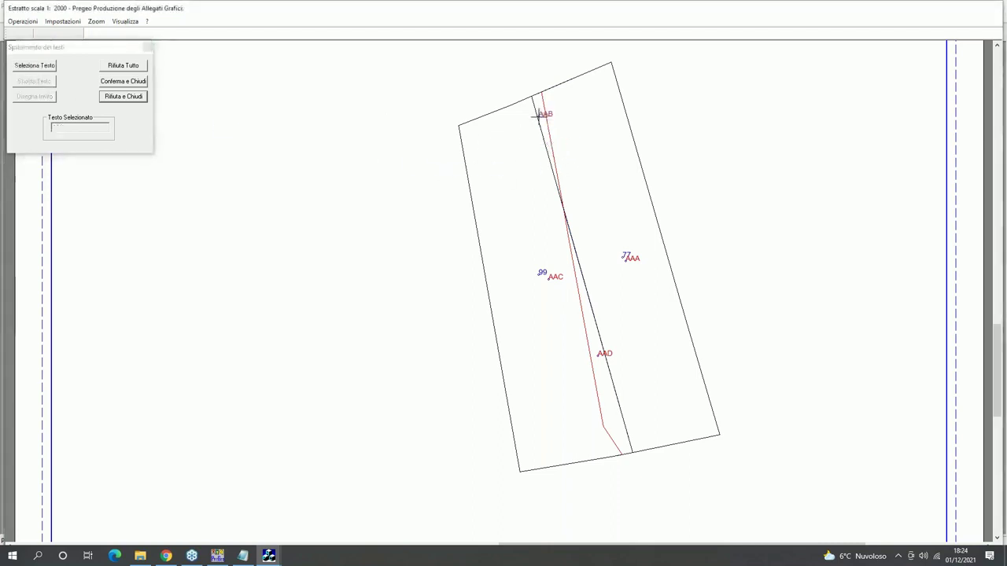
pyautogui.click(39, 68)
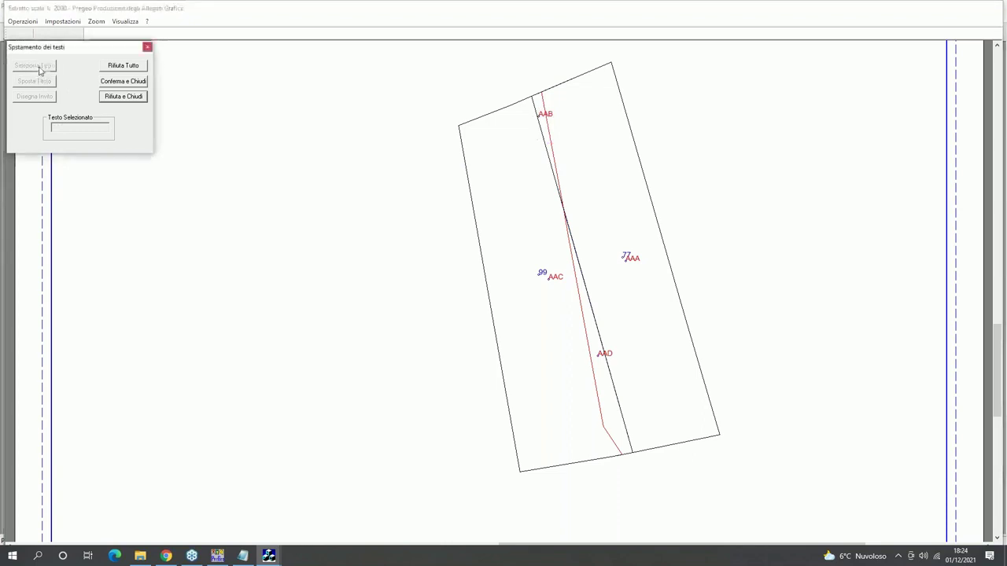
pyautogui.click(541, 115)
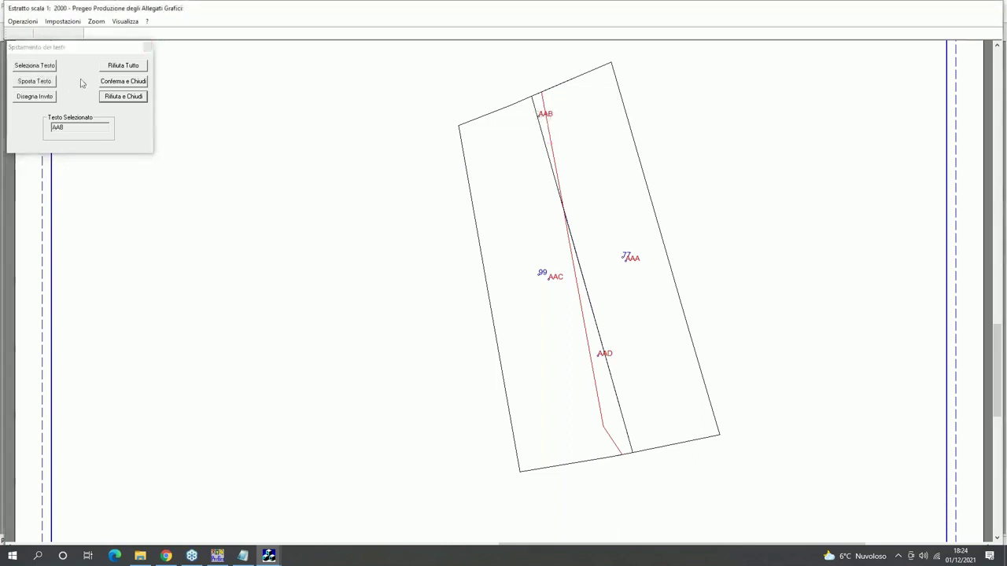
pyautogui.click(34, 97)
pyautogui.click(535, 76)
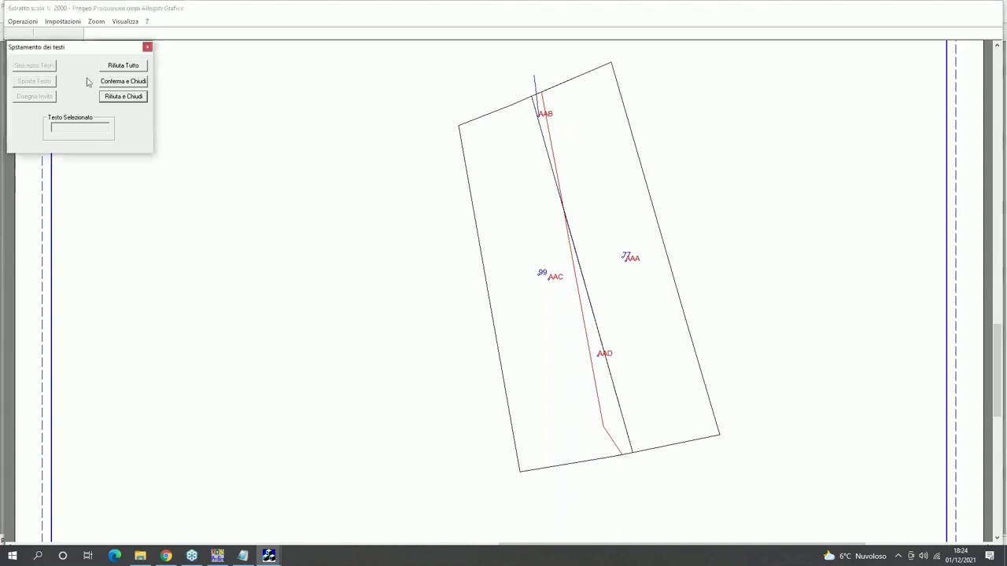
# Step: Place AAB above the parcel's top edge with a leader line to the parcel
pyautogui.click(539, 112)
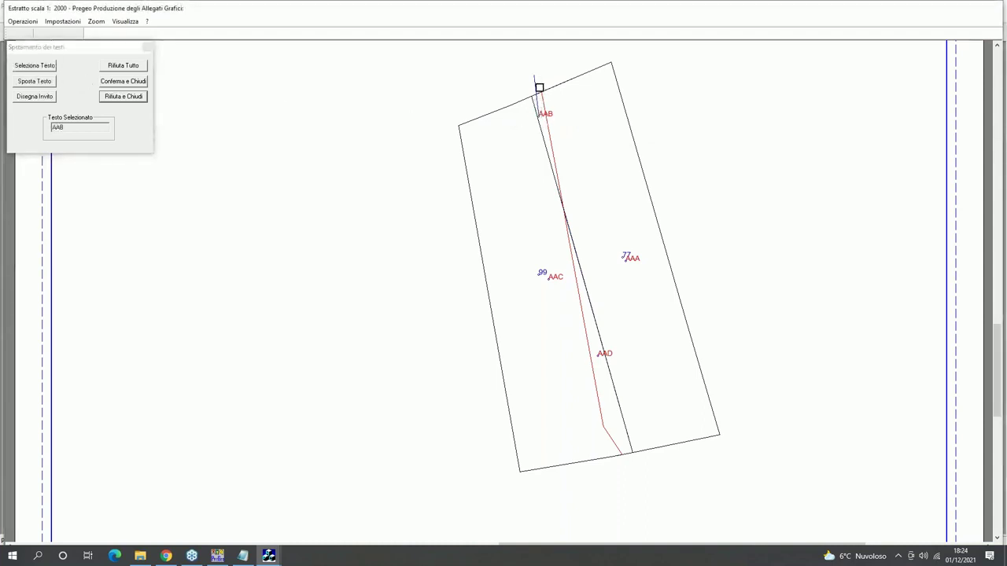
pyautogui.click(47, 93)
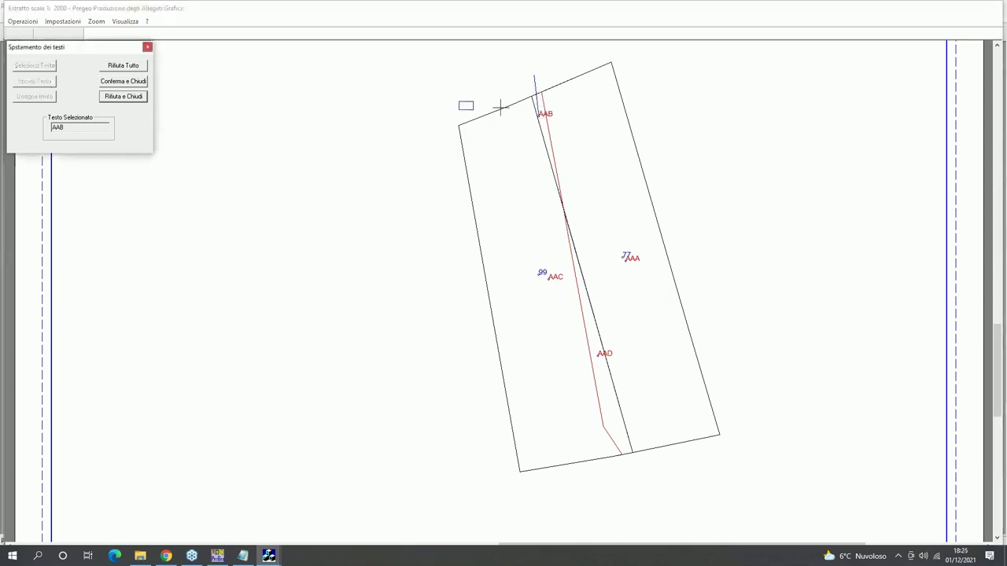
pyautogui.click(542, 73)
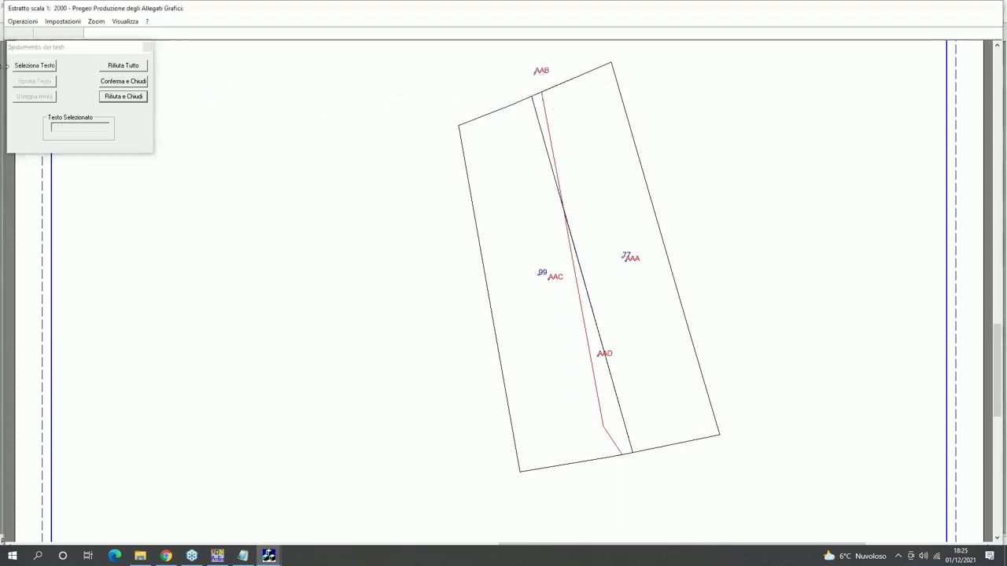
pyautogui.click(32, 66)
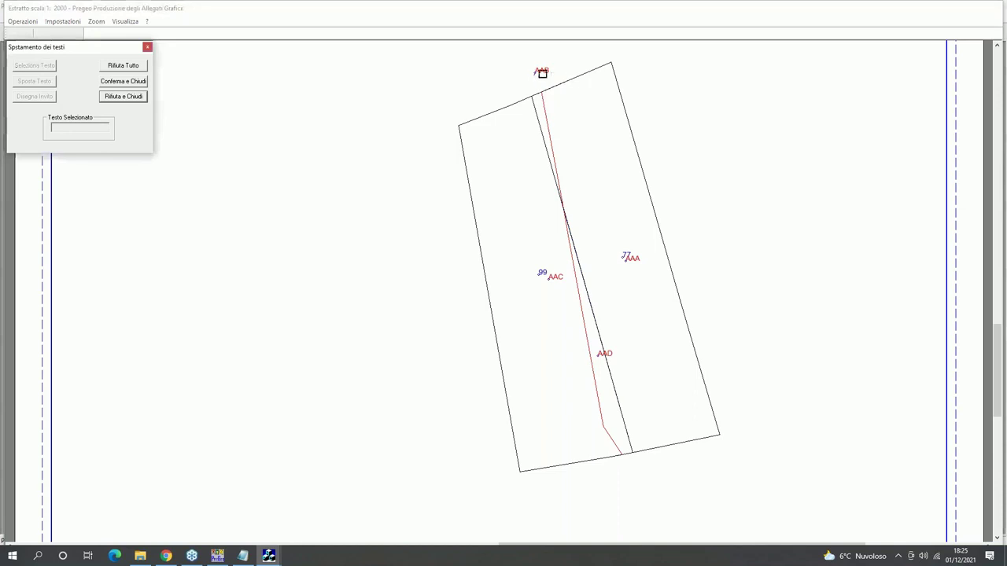
pyautogui.click(539, 70)
pyautogui.click(34, 96)
pyautogui.click(539, 110)
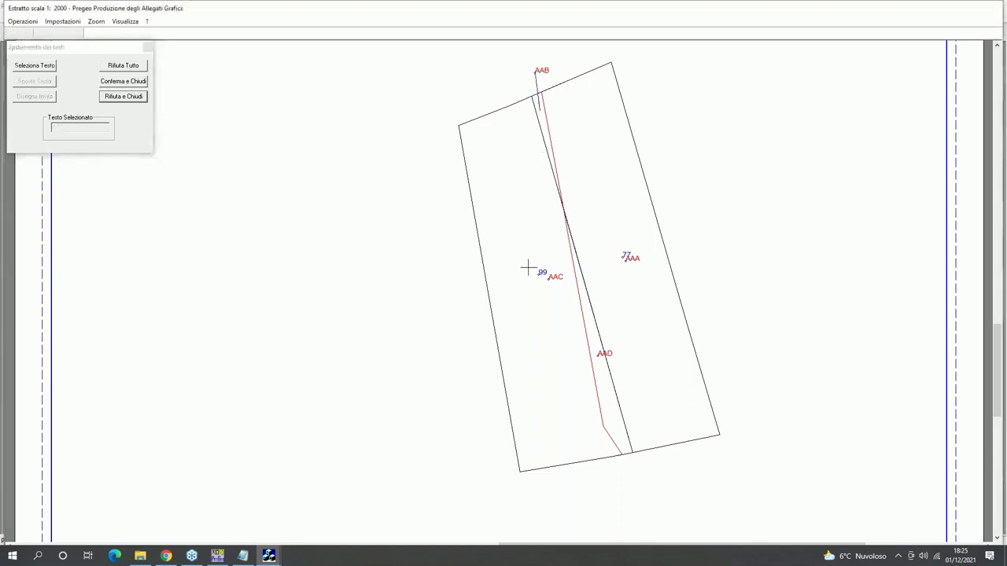
# Step: Place AAC just below parcel number 99 and AAA just below parcel number 77
pyautogui.click(43, 68)
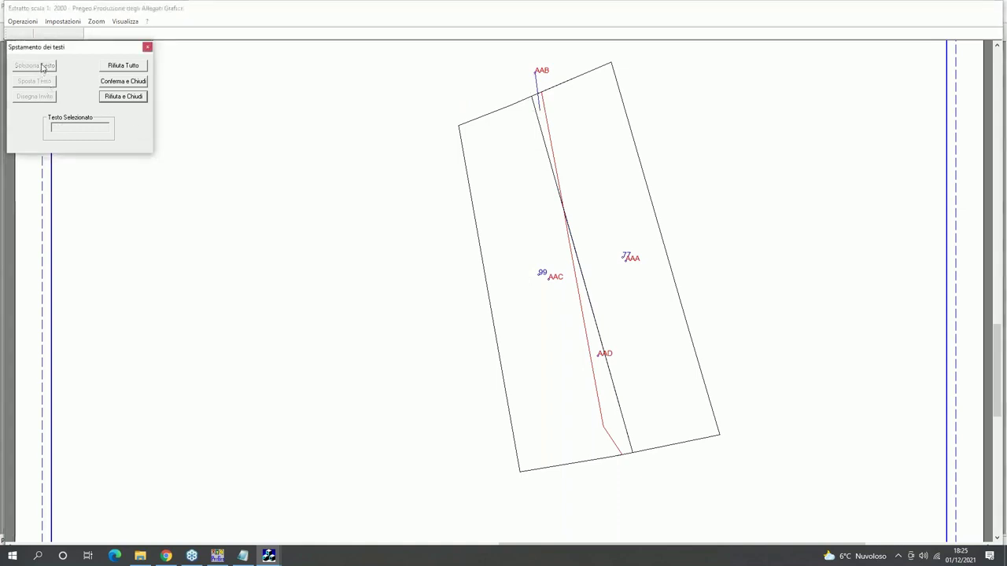
pyautogui.click(550, 277)
pyautogui.click(37, 84)
pyautogui.click(540, 285)
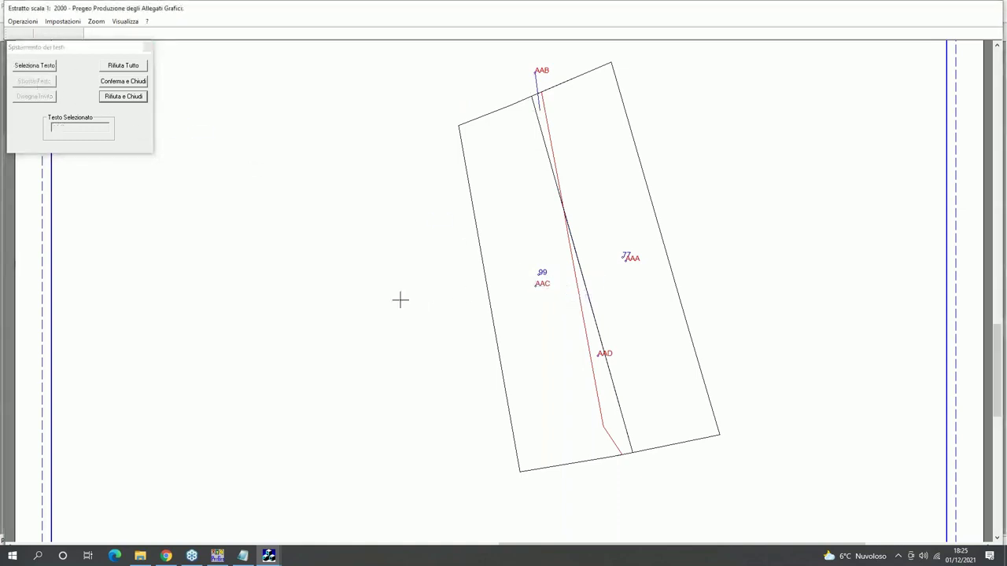
pyautogui.click(54, 70)
pyautogui.click(629, 262)
pyautogui.click(34, 81)
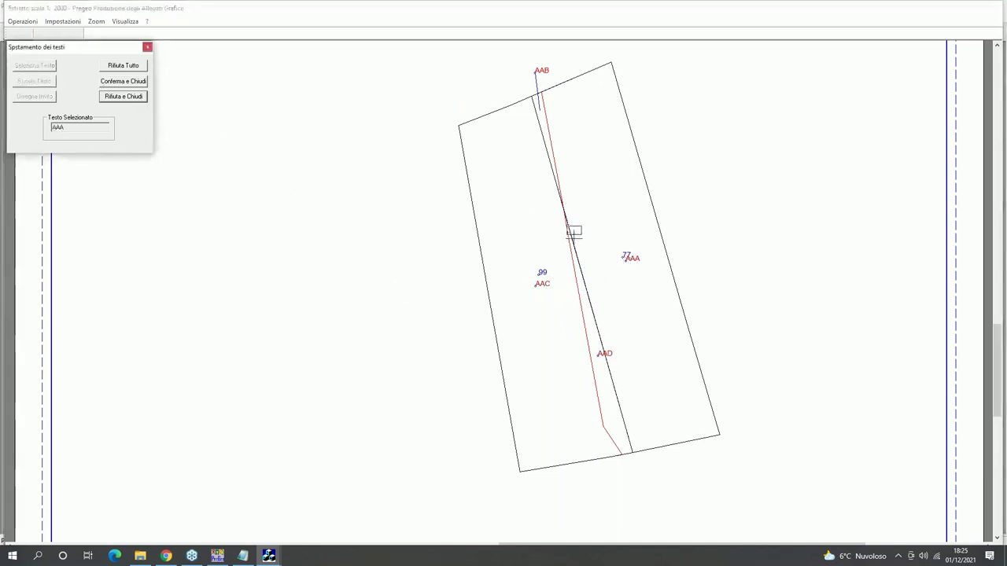
pyautogui.click(625, 266)
# Step: Move AAD lower along the red line and confirm the label moves
pyautogui.click(38, 67)
pyautogui.click(598, 355)
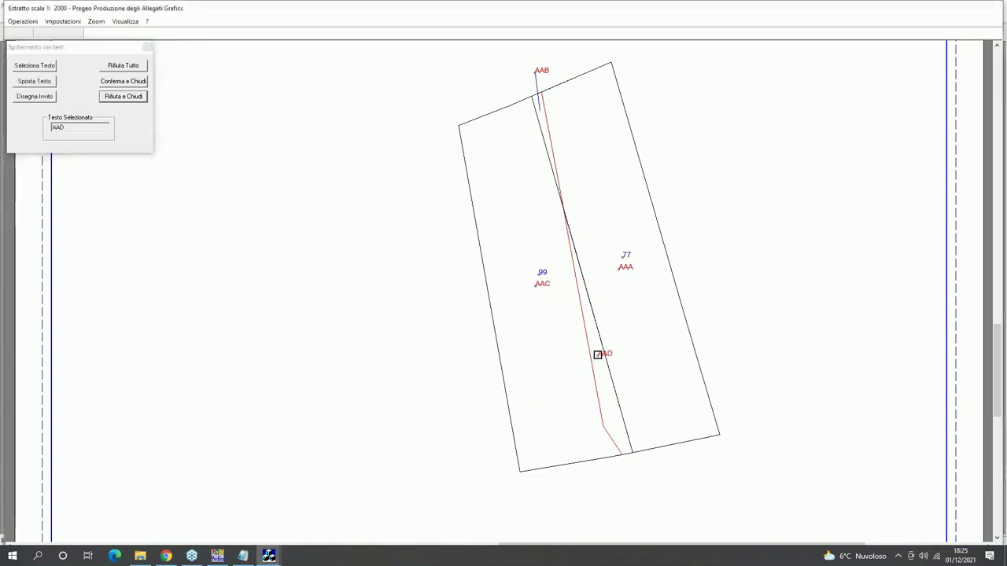
pyautogui.click(34, 81)
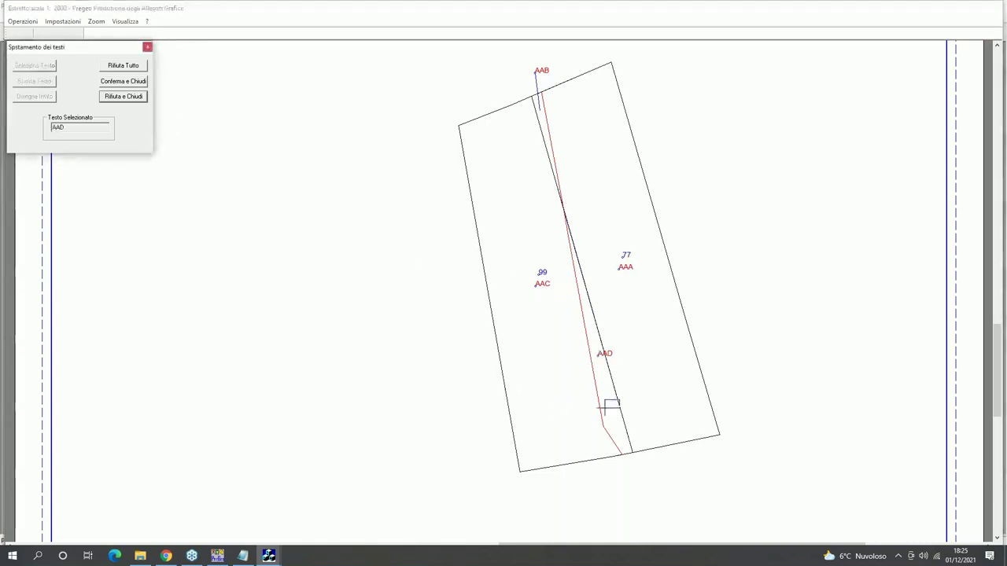
pyautogui.click(611, 405)
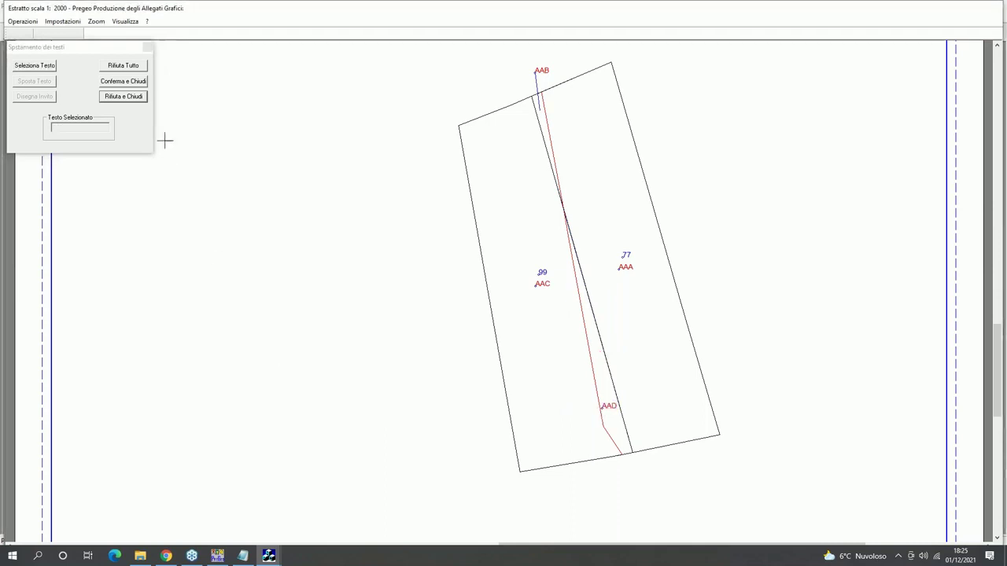
pyautogui.click(125, 82)
pyautogui.click(24, 22)
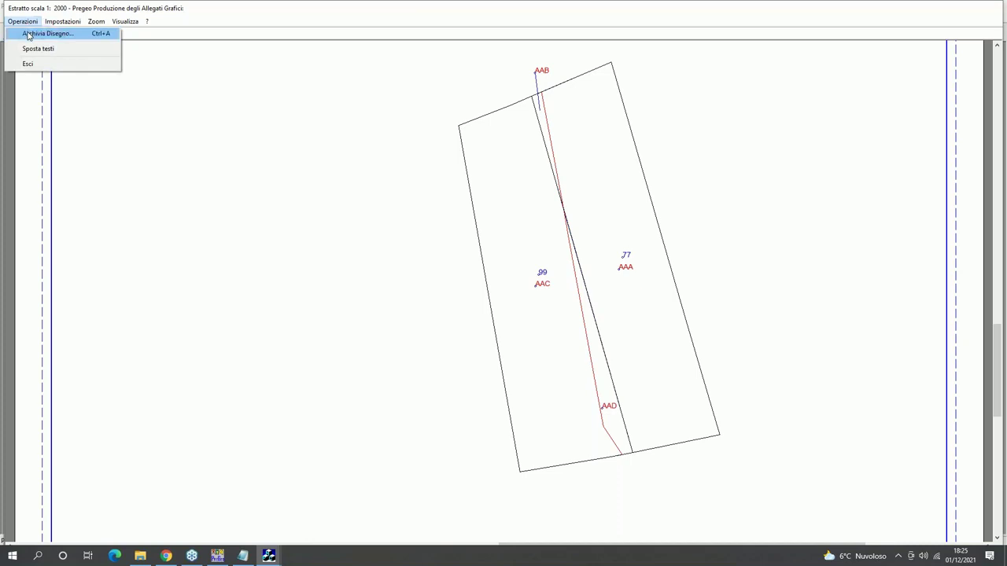
# Step: Archive the edited map extract, exit it, and keep the UP-issued extract as source
pyautogui.click(29, 34)
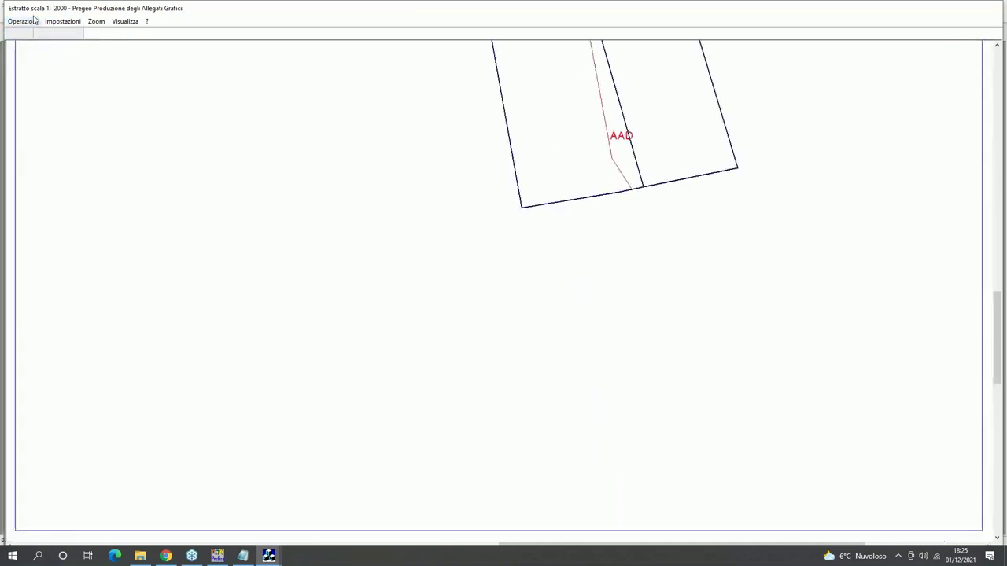
pyautogui.click(27, 20)
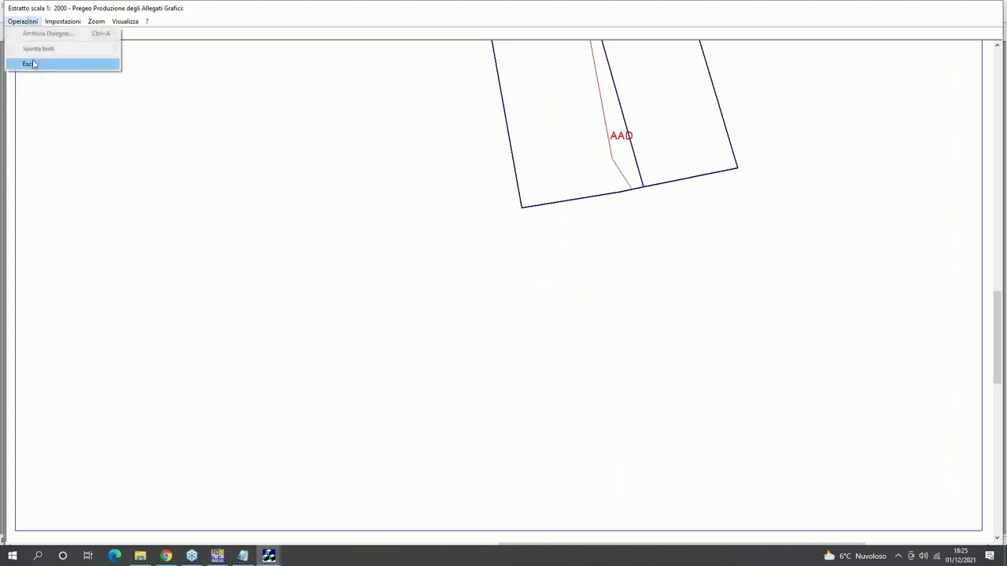
pyautogui.click(30, 64)
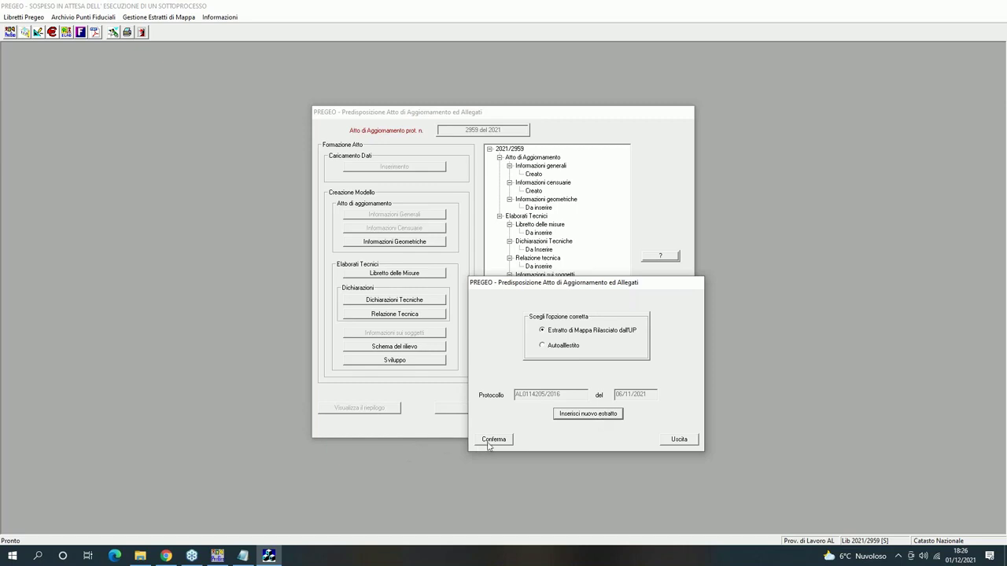
pyautogui.click(488, 445)
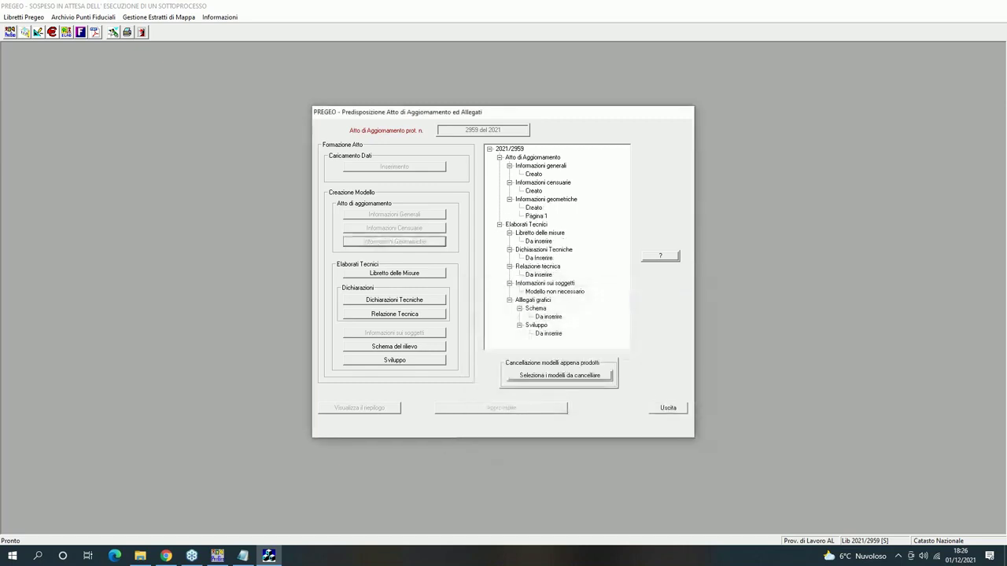
# Step: Create the measurement booklet and technical declarations with Urbana zone and the 2000 mq item justified
pyautogui.click(432, 273)
pyautogui.click(430, 300)
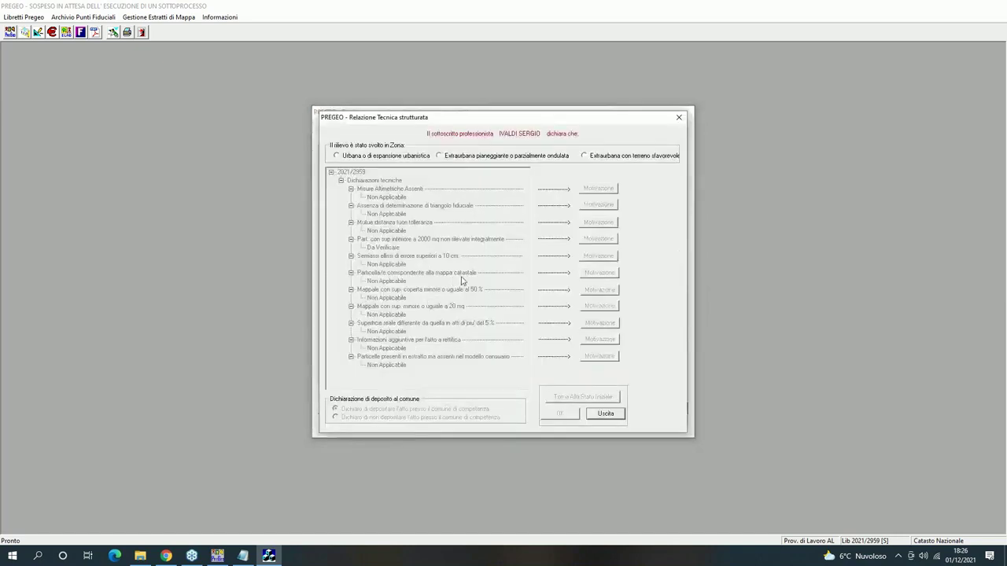
pyautogui.click(452, 158)
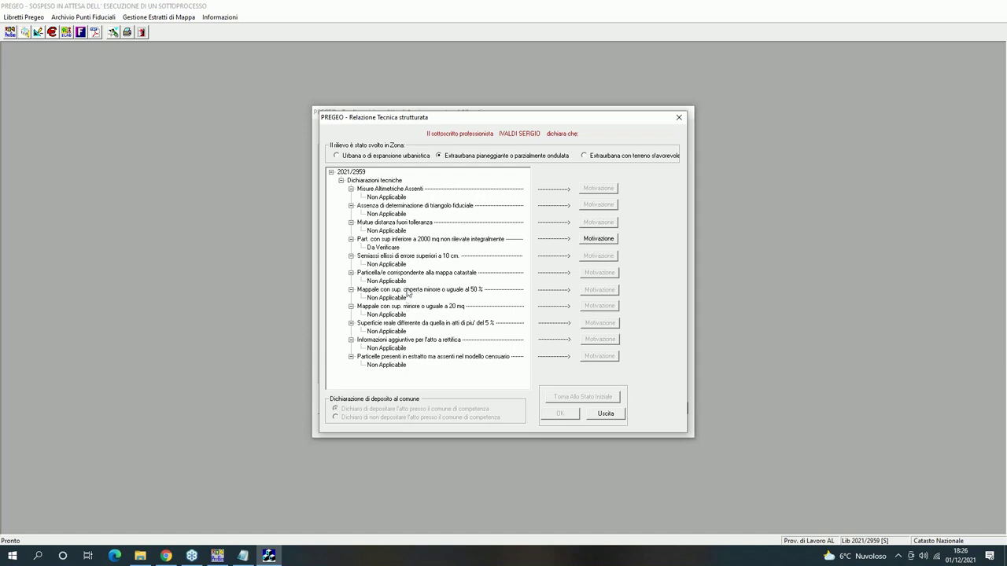
pyautogui.click(338, 156)
pyautogui.click(585, 241)
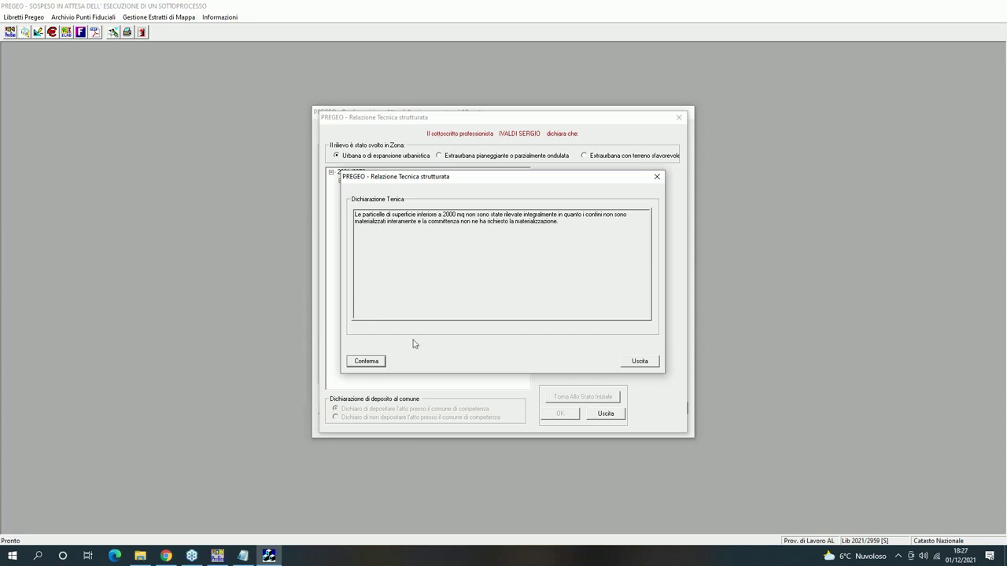
pyautogui.click(381, 362)
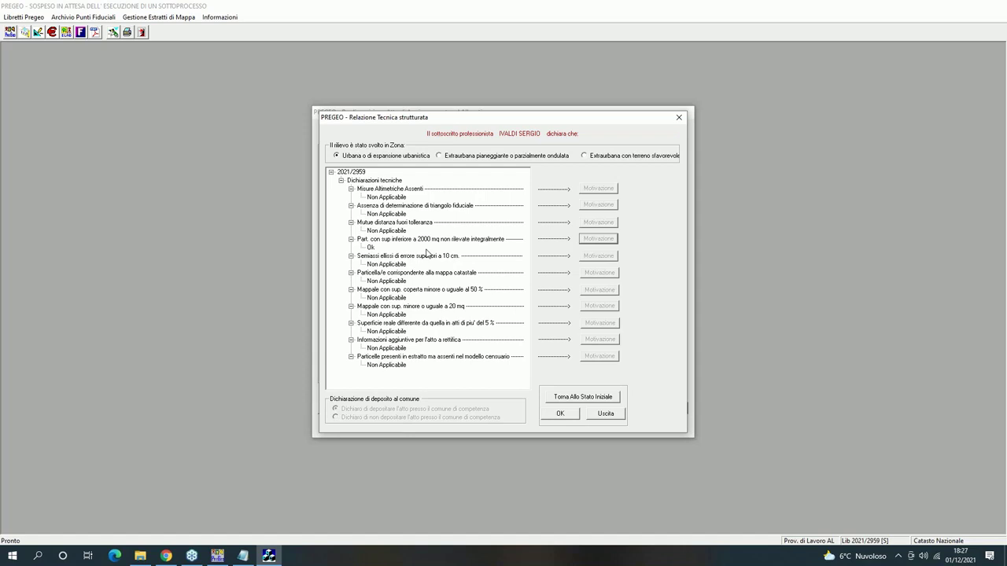
pyautogui.click(561, 414)
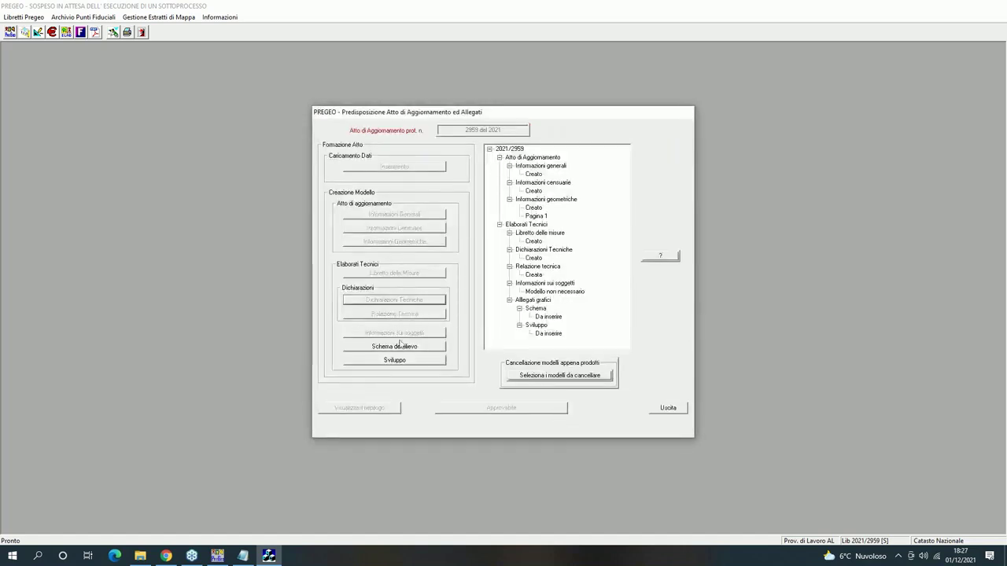
# Step: Open the survey schema drawing and set its scale to 1:4000
pyautogui.click(399, 351)
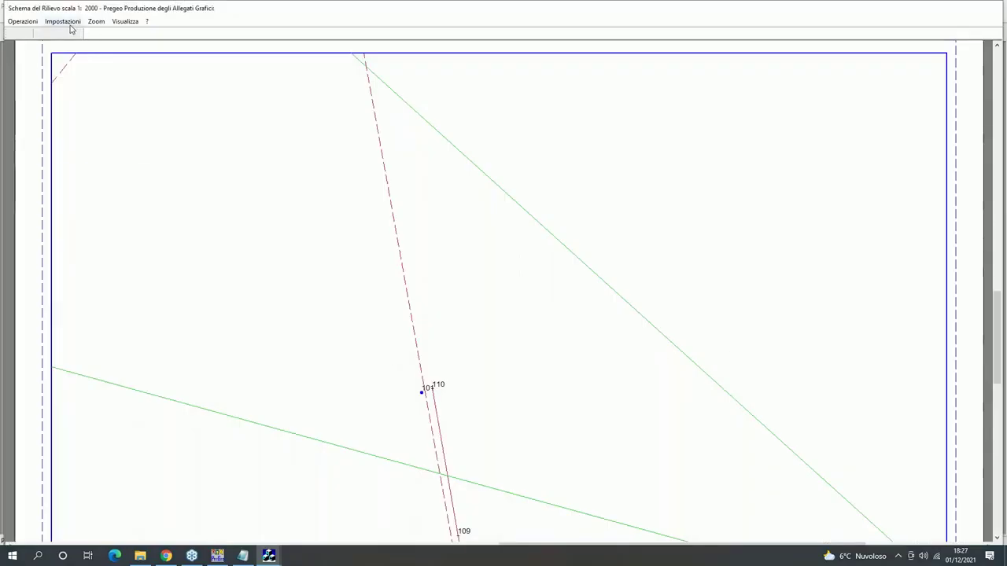
pyautogui.click(63, 21)
pyautogui.click(68, 69)
pyautogui.click(480, 308)
pyautogui.click(523, 264)
pyautogui.moveTo(992, 367)
pyautogui.mouseDown()
pyautogui.moveTo(998, 456)
pyautogui.moveTo(996, 366)
pyautogui.mouseUp()
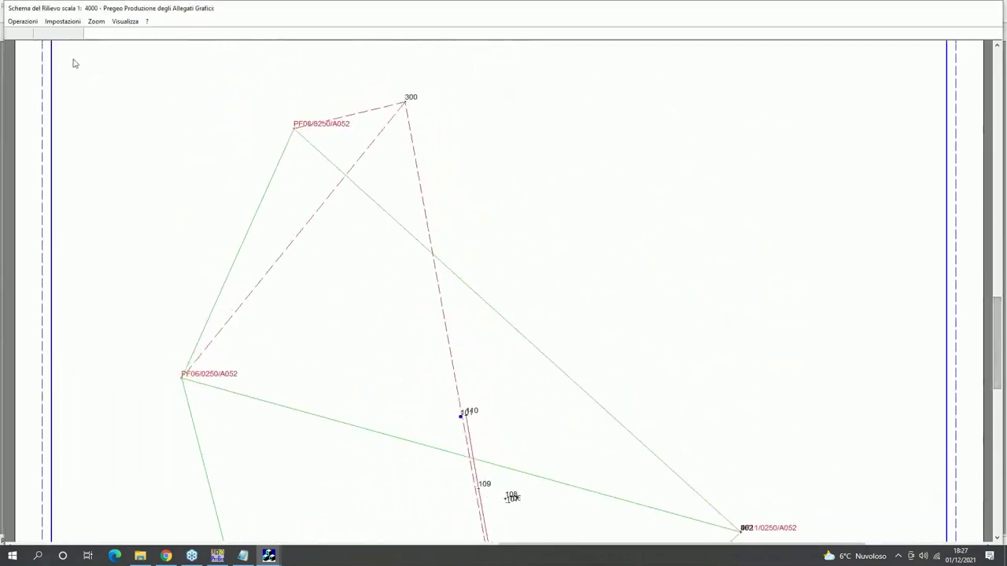
# Step: Recentre the survey schema view twice to bring all survey points into view
pyautogui.click(96, 22)
pyautogui.click(104, 48)
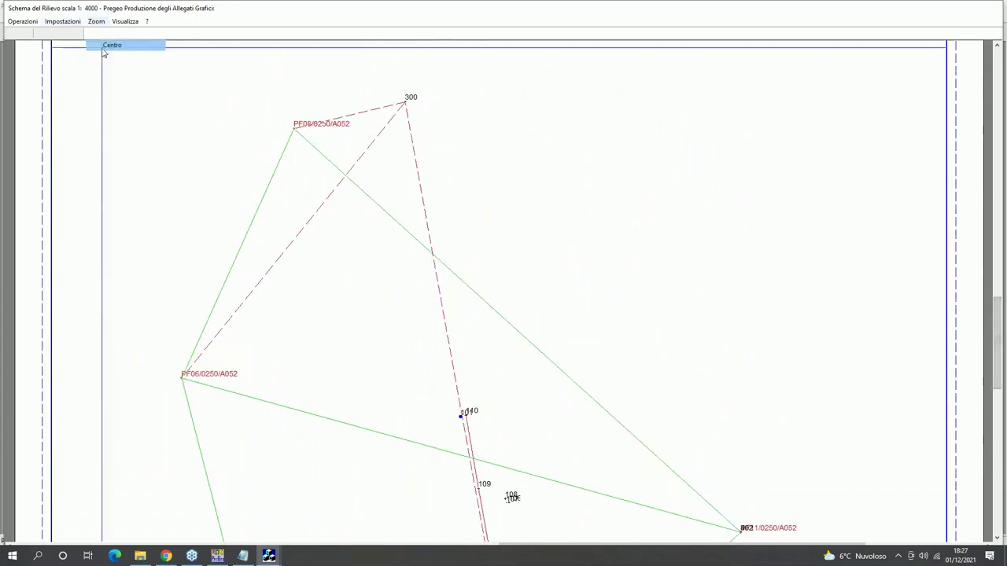
pyautogui.click(491, 434)
pyautogui.click(96, 21)
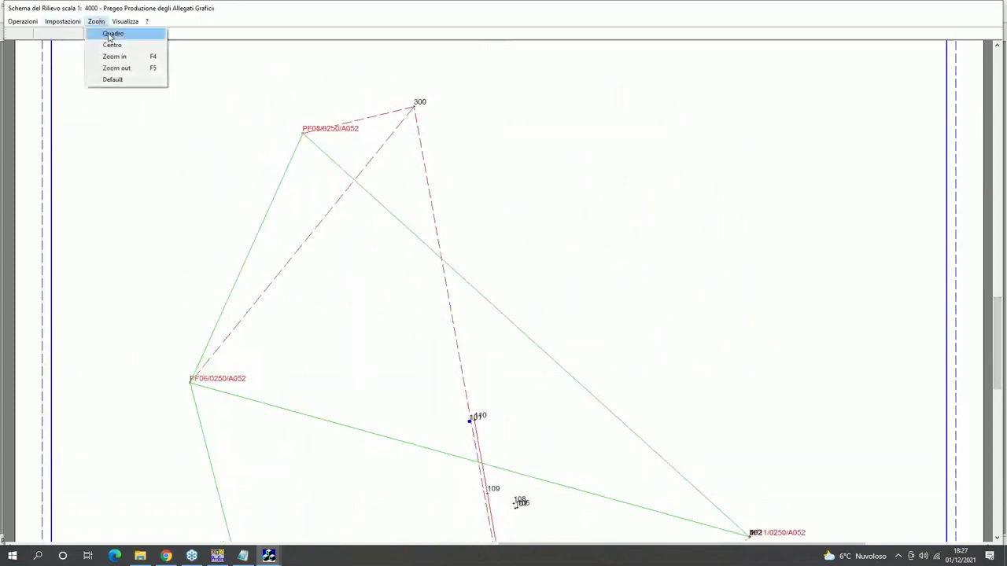
pyautogui.click(104, 45)
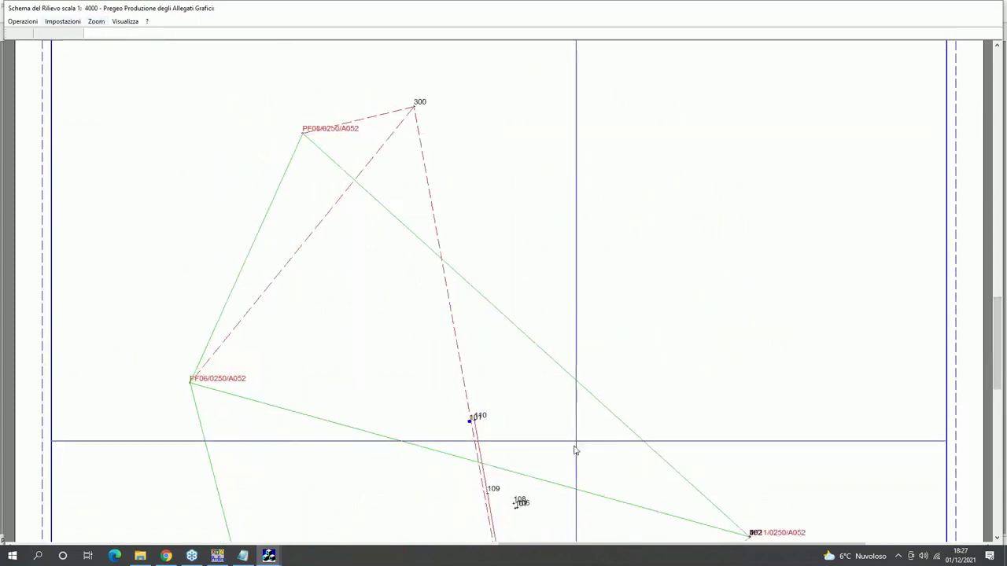
pyautogui.click(513, 533)
pyautogui.moveTo(1002, 353)
pyautogui.mouseDown()
pyautogui.moveTo(1001, 467)
pyautogui.moveTo(1002, 372)
pyautogui.moveTo(1003, 459)
pyautogui.moveTo(1004, 409)
pyautogui.mouseUp()
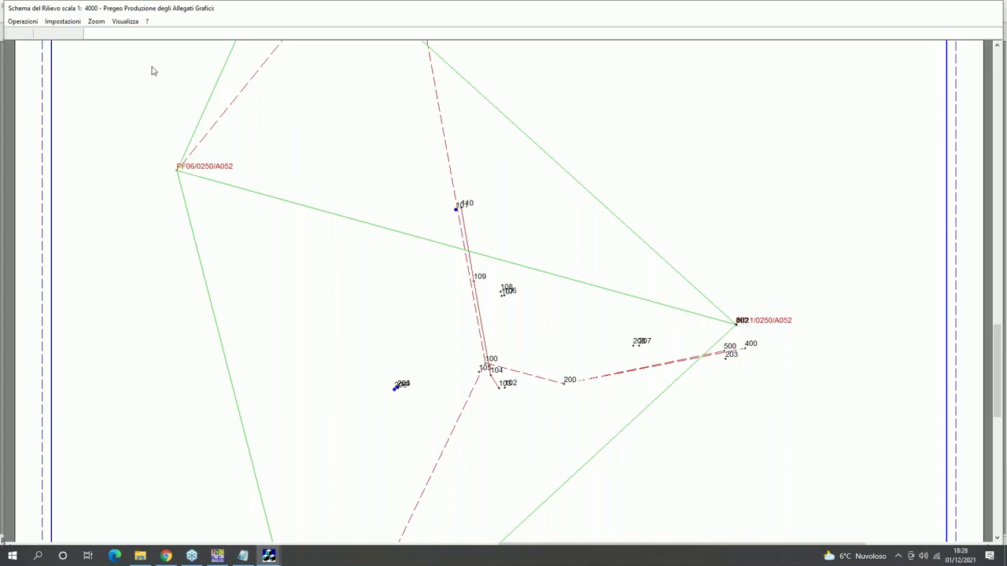
# Step: Move labels PF11/0250/A052 above point 502 and 402 beside point 502
pyautogui.click(22, 21)
pyautogui.click(35, 33)
pyautogui.click(34, 65)
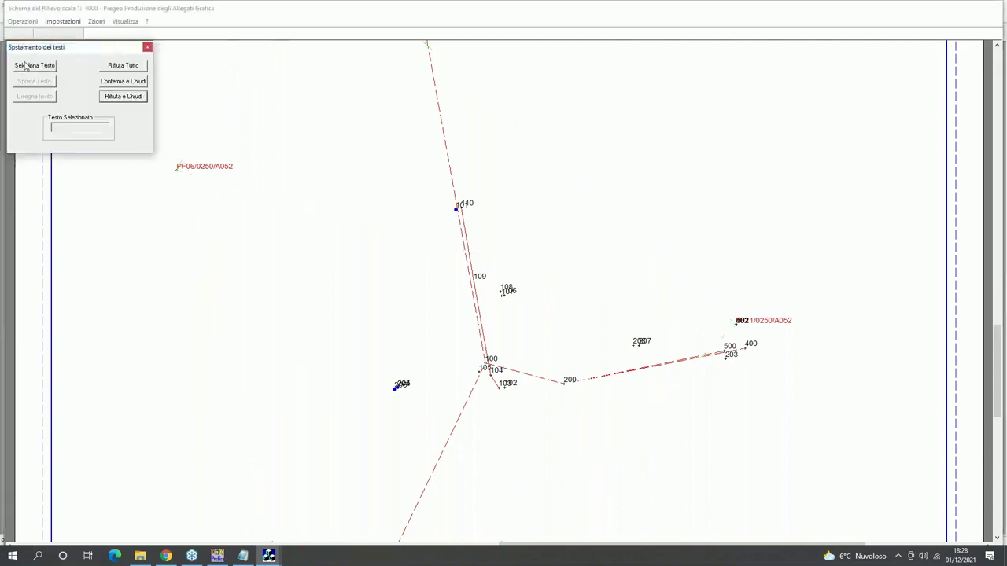
pyautogui.click(737, 321)
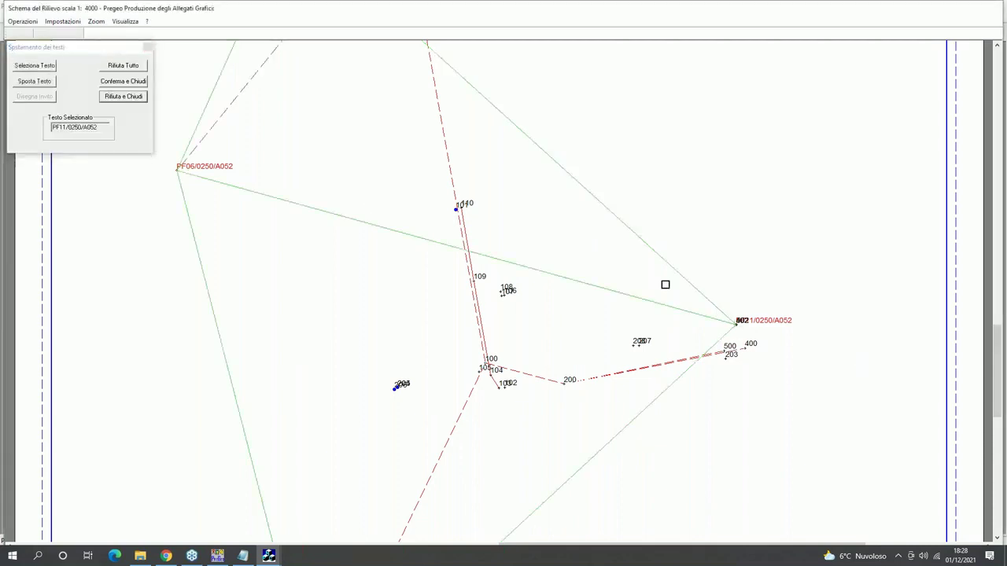
pyautogui.click(42, 85)
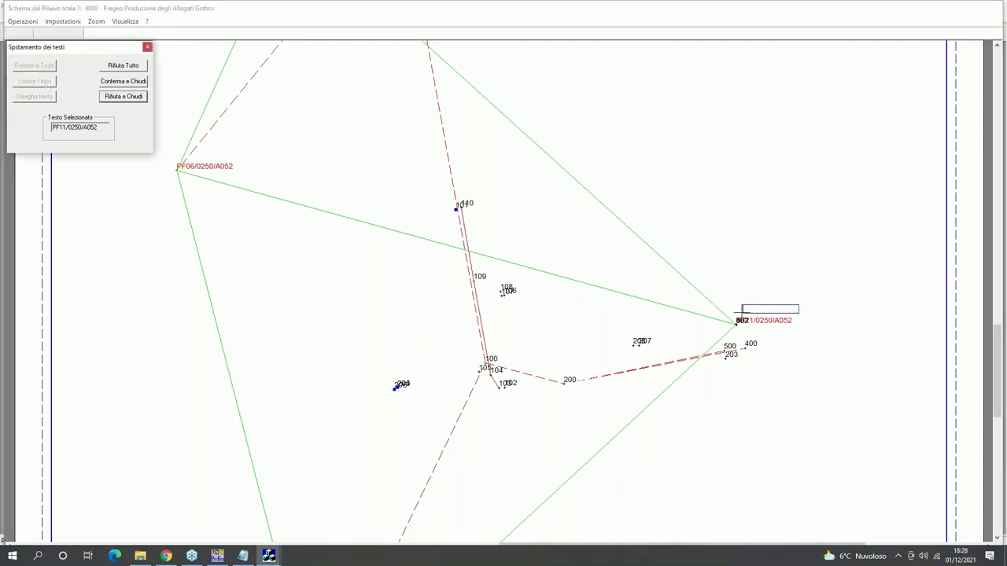
pyautogui.click(731, 309)
pyautogui.click(34, 66)
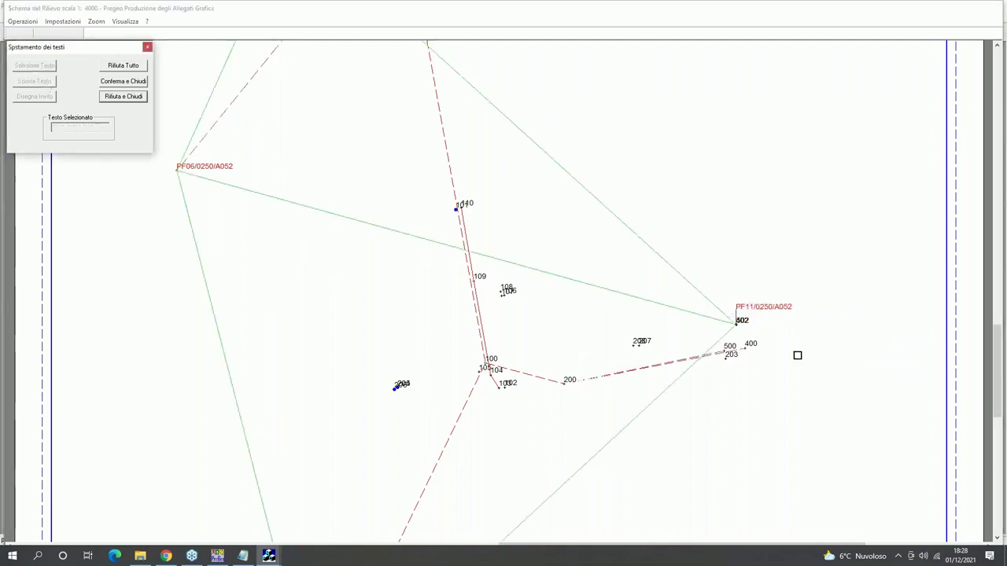
pyautogui.click(737, 323)
pyautogui.click(44, 82)
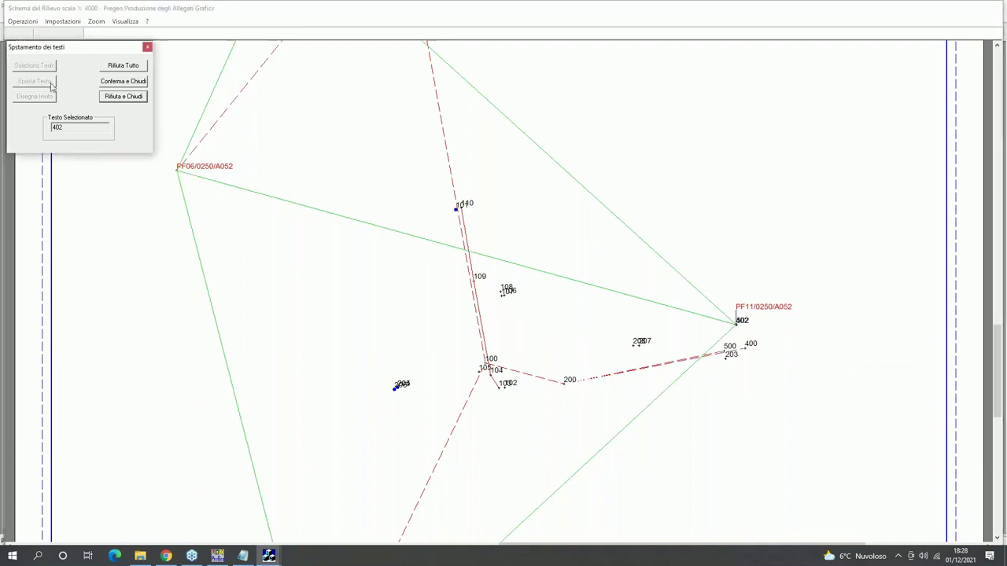
pyautogui.click(743, 332)
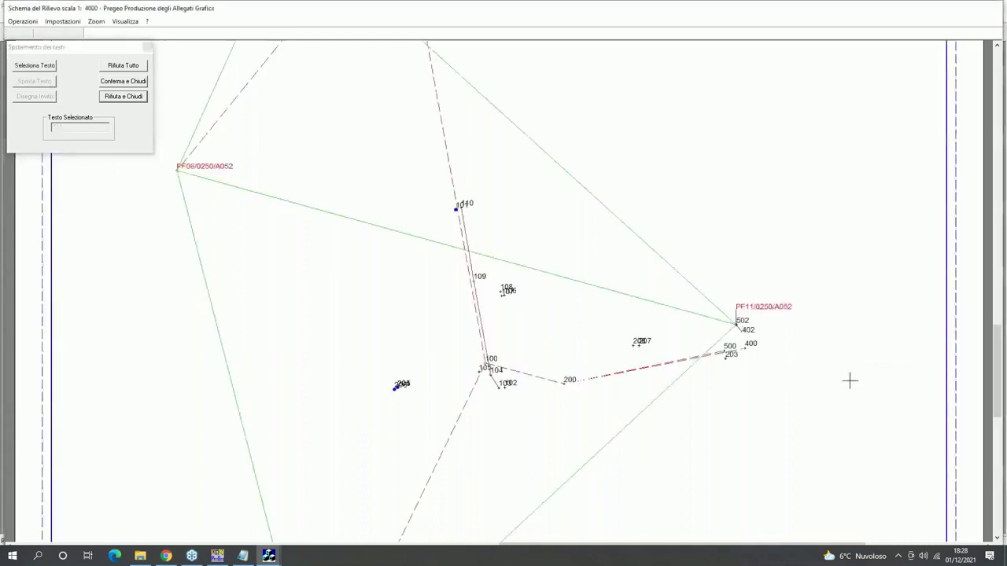
pyautogui.moveTo(998, 390)
pyautogui.mouseDown()
pyautogui.moveTo(998, 378)
pyautogui.moveTo(997, 421)
pyautogui.moveTo(997, 373)
pyautogui.mouseUp()
# Step: Place label 101 left of its point, 103 below its point, and 204 to its left
pyautogui.click(46, 67)
pyautogui.click(456, 312)
pyautogui.click(437, 312)
pyautogui.click(38, 68)
pyautogui.click(504, 494)
pyautogui.click(34, 83)
pyautogui.click(485, 495)
pyautogui.click(38, 69)
pyautogui.click(397, 488)
pyautogui.click(34, 81)
pyautogui.click(374, 496)
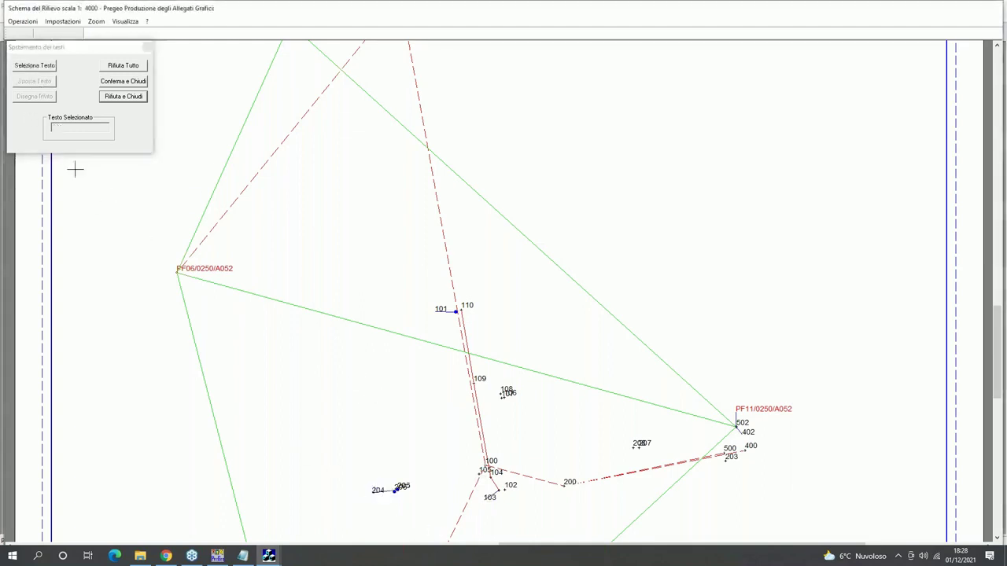
# Step: Place label 205 below point 206 and label 106 beside its point
pyautogui.click(30, 68)
pyautogui.click(403, 486)
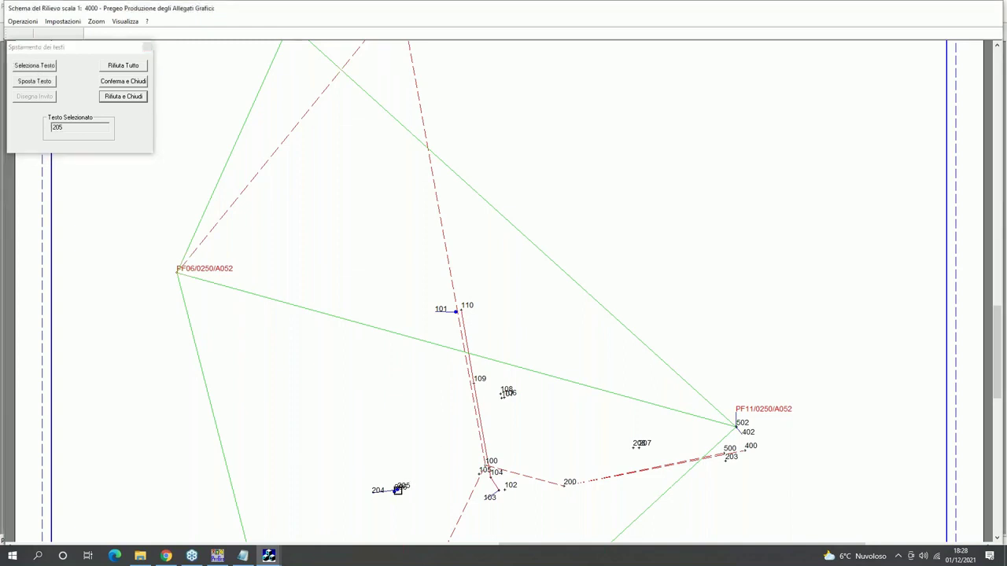
pyautogui.click(34, 81)
pyautogui.click(418, 500)
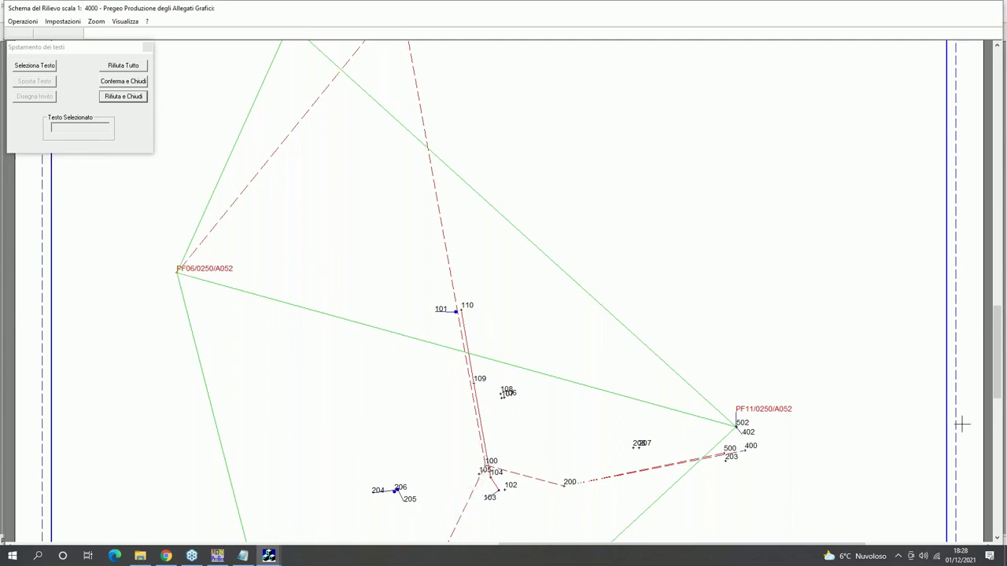
pyautogui.moveTo(996, 391); pyautogui.dragTo(1004, 415)
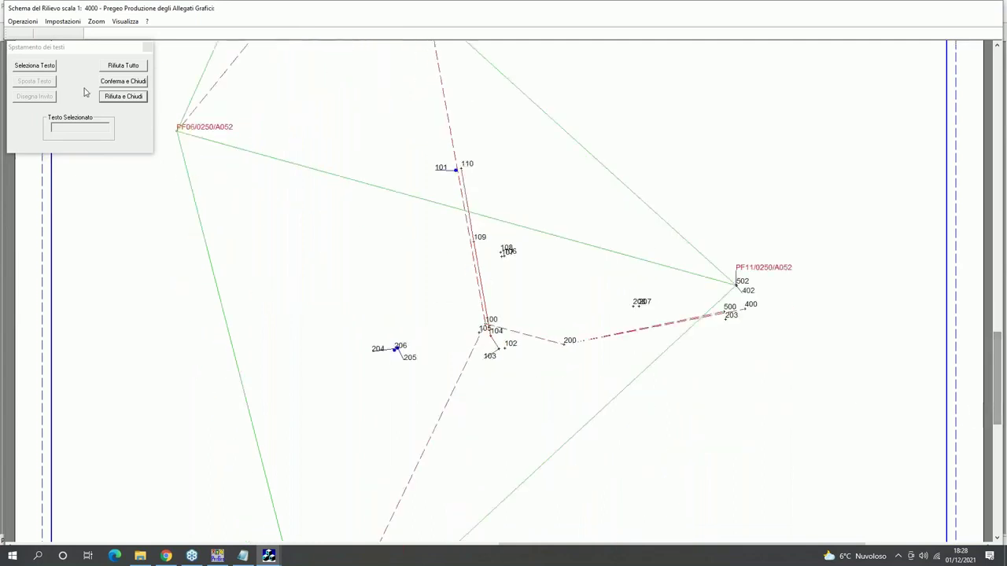
pyautogui.click(36, 67)
pyautogui.click(506, 258)
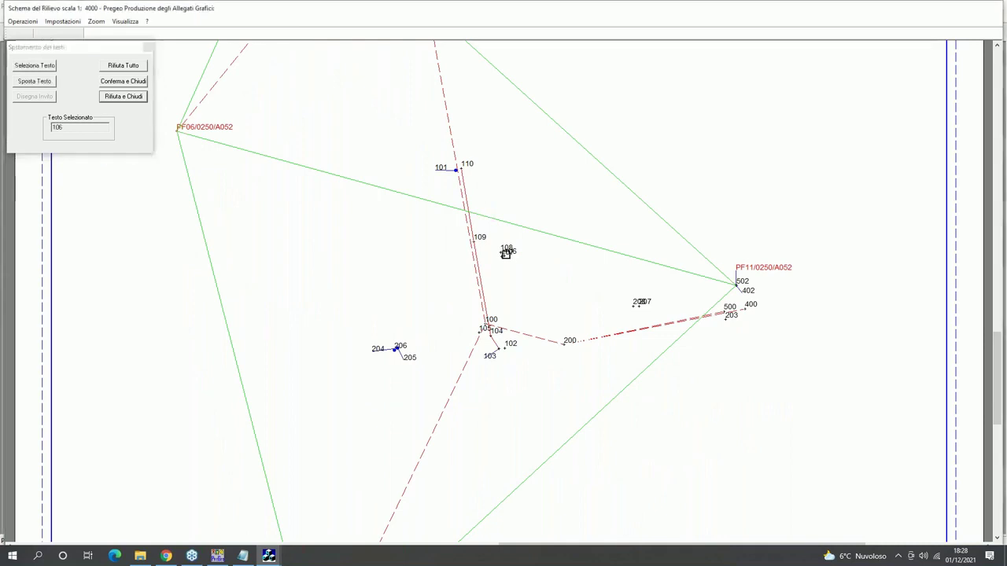
pyautogui.click(34, 81)
pyautogui.click(515, 270)
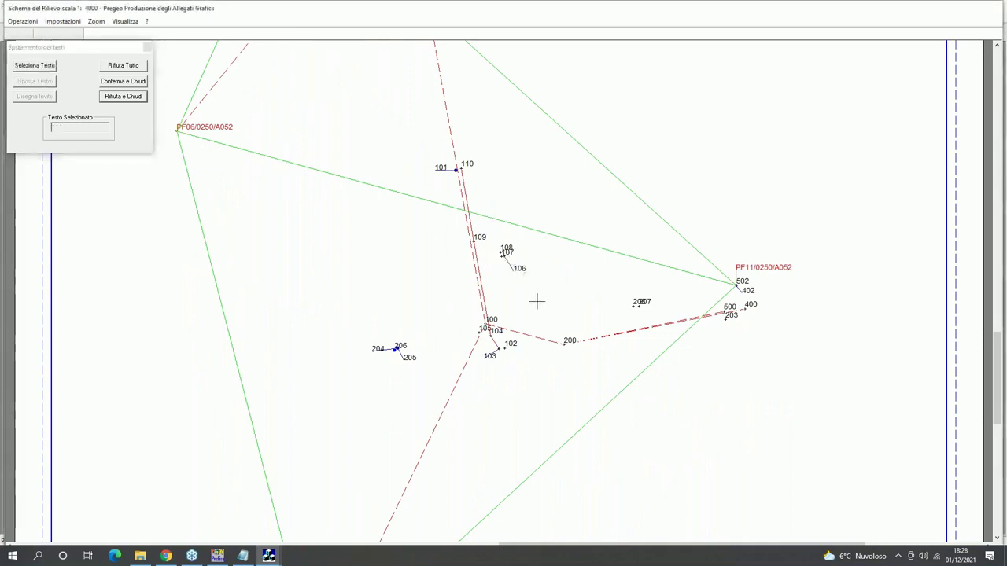
pyautogui.click(37, 66)
# Step: Place label 107 below point 108 and 208 clear of label 207, then close the tool
pyautogui.click(505, 254)
pyautogui.click(47, 85)
pyautogui.click(498, 272)
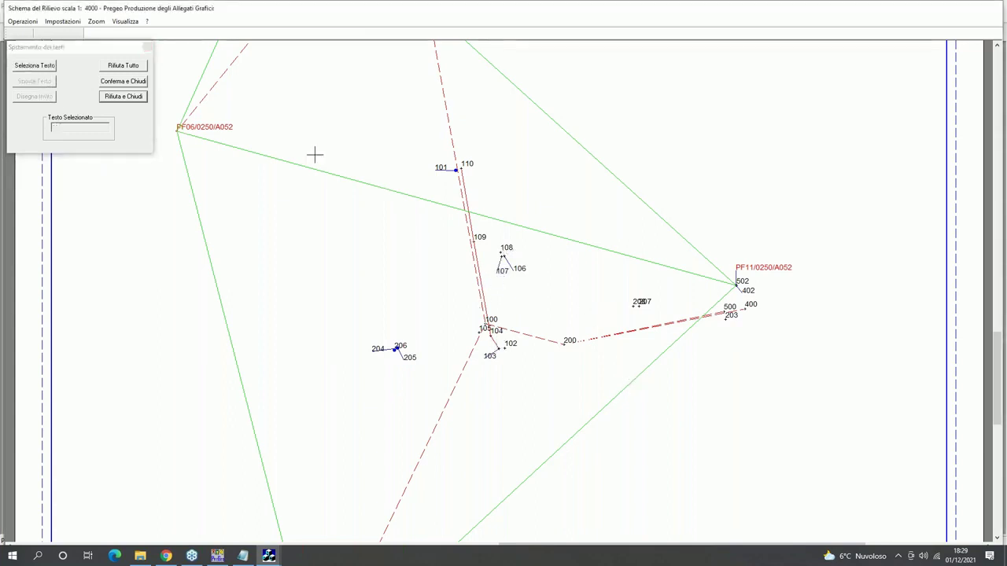
pyautogui.click(38, 66)
pyautogui.click(634, 304)
pyautogui.click(34, 81)
pyautogui.click(621, 296)
pyautogui.click(137, 92)
# Step: Archive and exit the survey schema drawing, then open the Sviluppo drawing
pyautogui.click(22, 22)
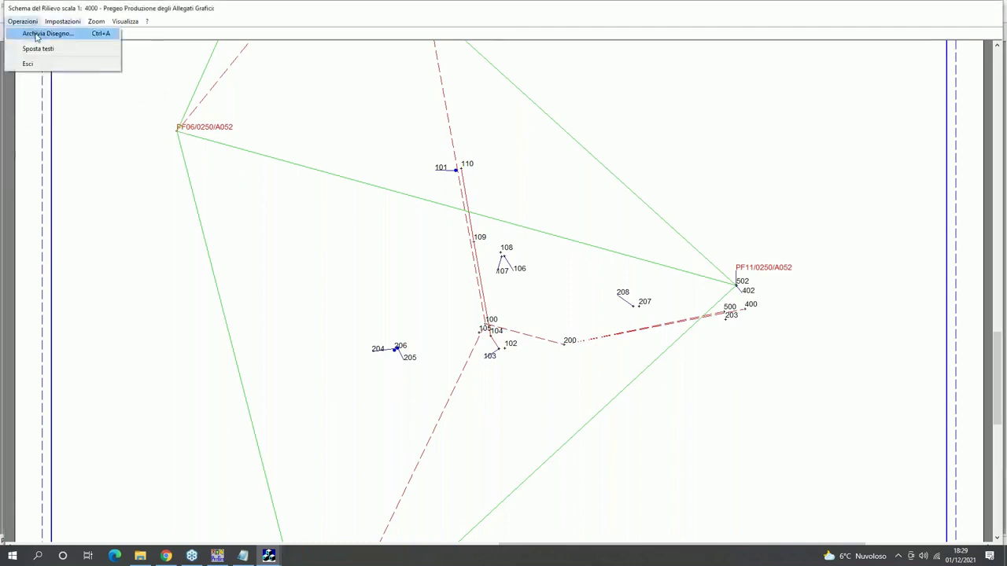
pyautogui.click(36, 33)
pyautogui.click(22, 22)
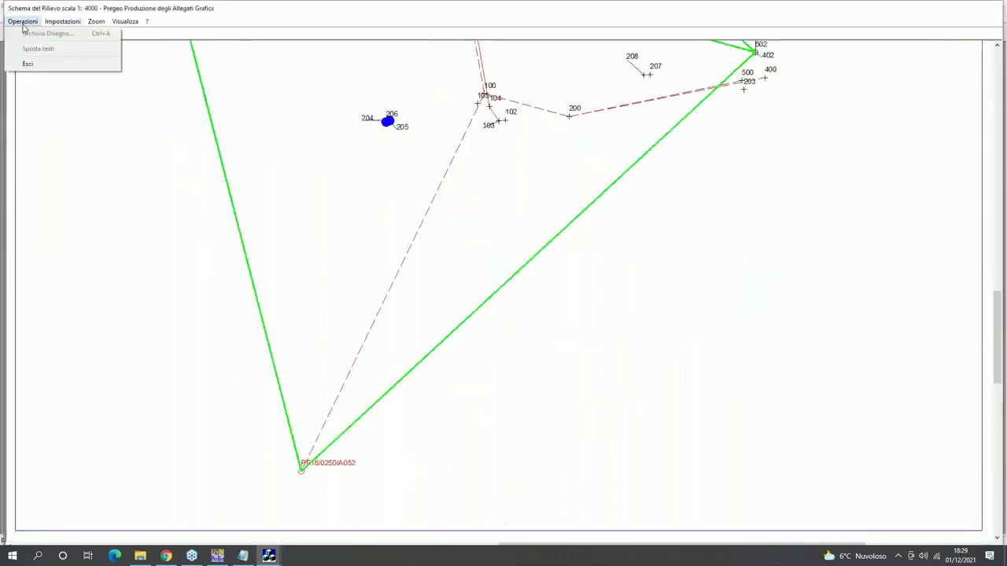
pyautogui.click(27, 63)
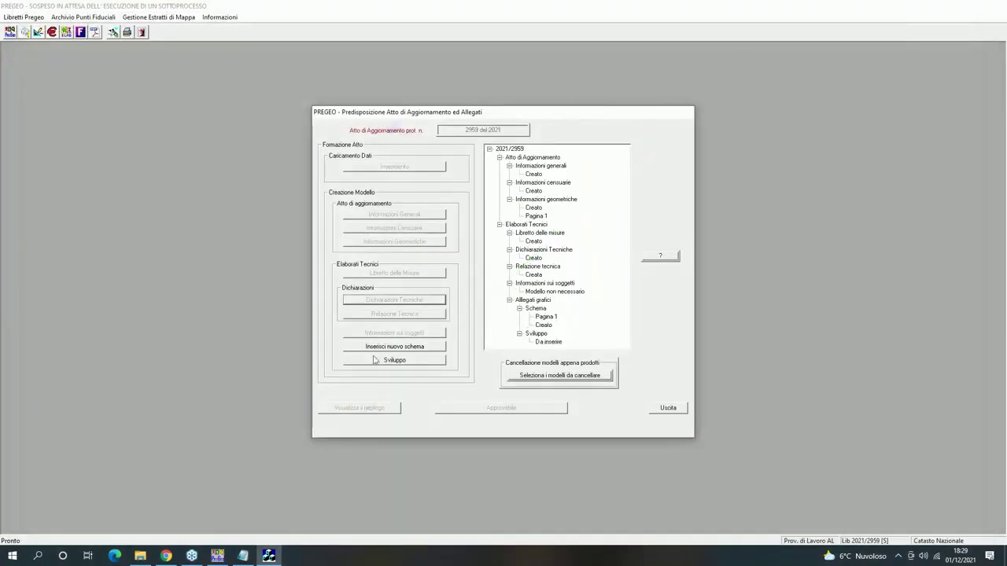
pyautogui.click(408, 360)
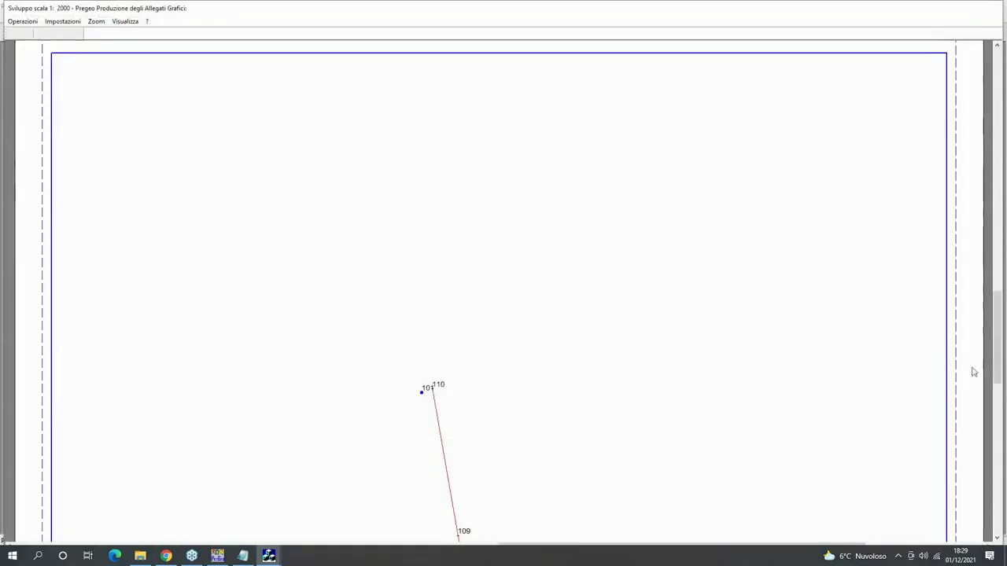
pyautogui.moveTo(998, 368); pyautogui.dragTo(999, 429)
# Step: Set the Sviluppo drawing scale to 1:1000
pyautogui.click(62, 21)
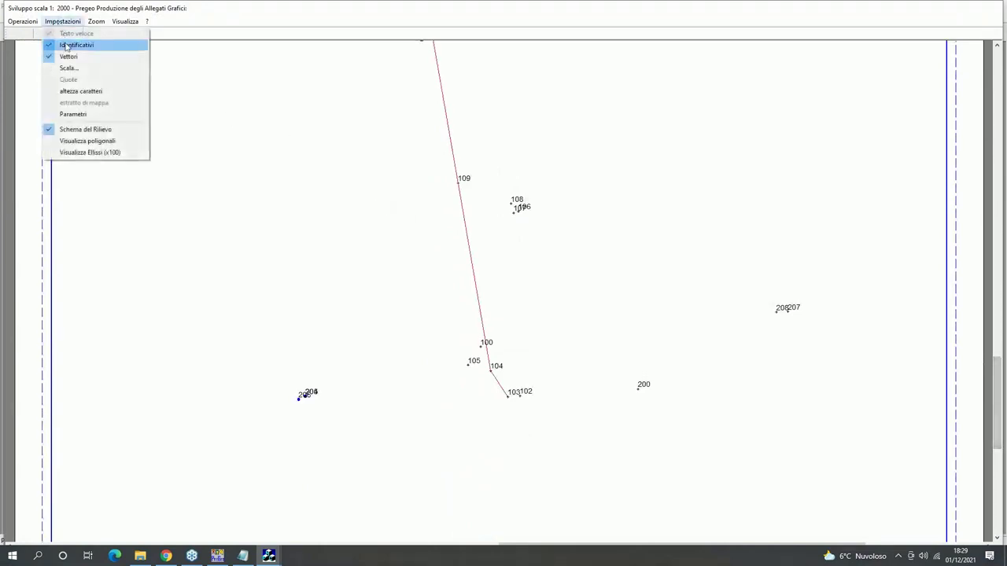
pyautogui.click(67, 69)
pyautogui.click(469, 294)
pyautogui.click(527, 264)
pyautogui.moveTo(1003, 393)
pyautogui.mouseDown()
pyautogui.moveTo(1003, 424)
pyautogui.moveTo(1004, 346)
pyautogui.moveTo(1004, 391)
pyautogui.mouseUp()
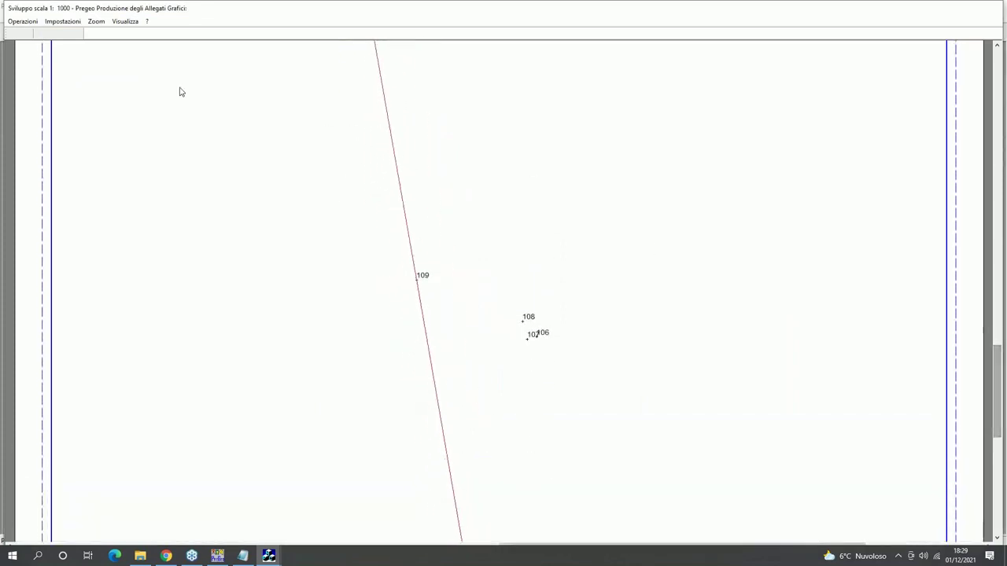
# Step: Recentre the view on the drawing's lower part, then between points 108 and 103
pyautogui.click(96, 21)
pyautogui.click(106, 46)
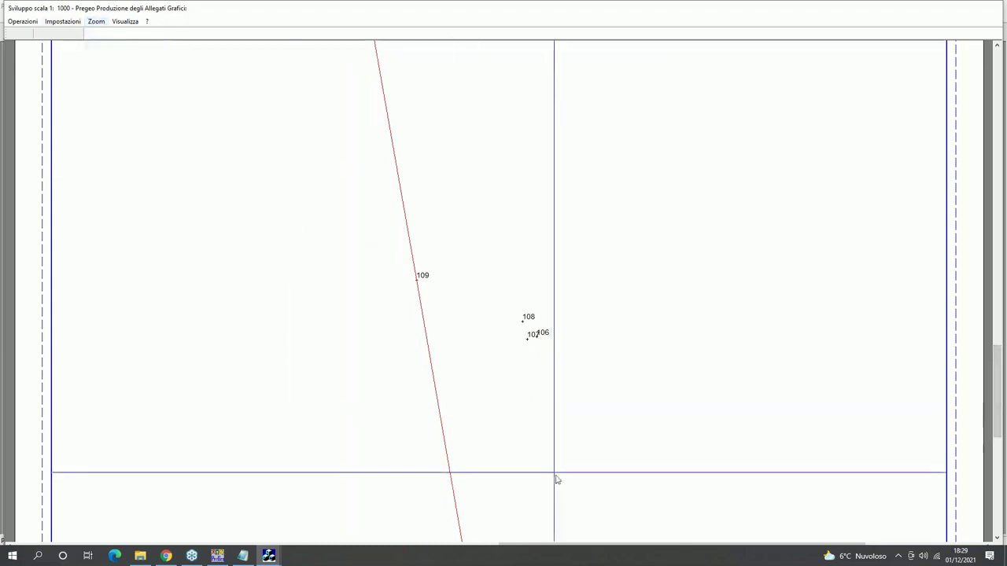
pyautogui.click(527, 527)
pyautogui.moveTo(1002, 428)
pyautogui.mouseDown()
pyautogui.moveTo(1004, 376)
pyautogui.moveTo(1004, 403)
pyautogui.mouseUp()
pyautogui.click(95, 21)
pyautogui.click(111, 46)
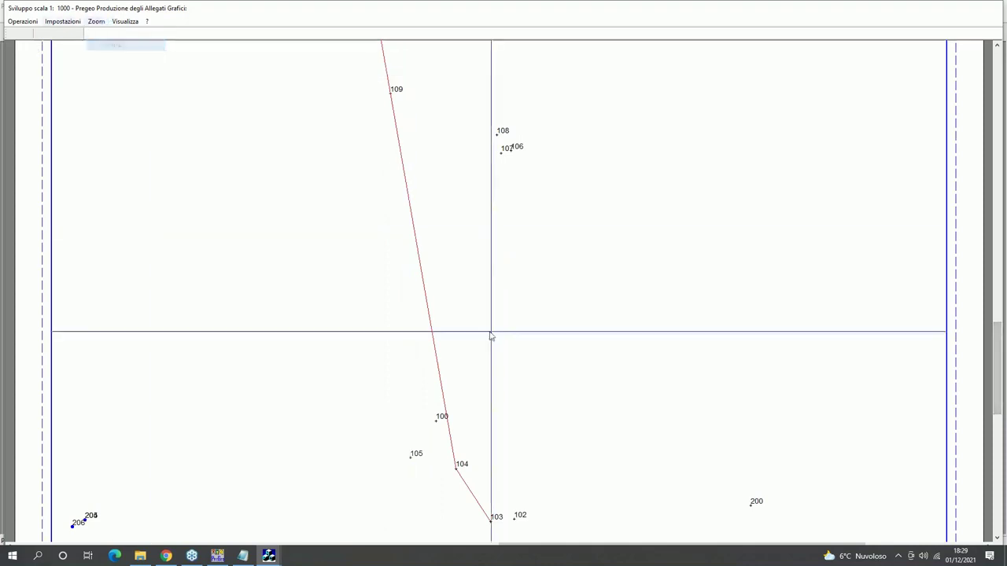
pyautogui.click(493, 333)
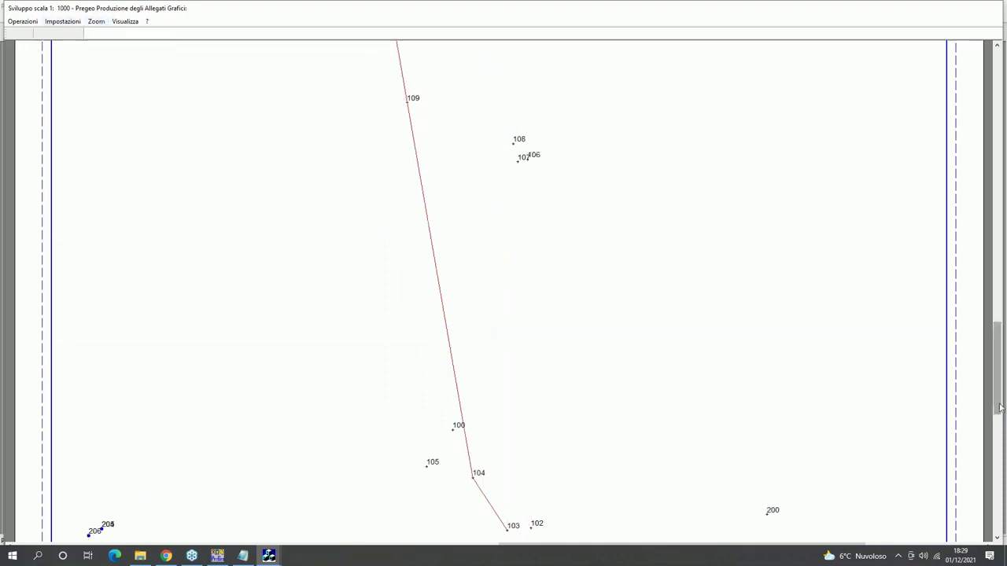
pyautogui.scroll(2, 583, 258)
pyautogui.scroll(-4, 583, 257)
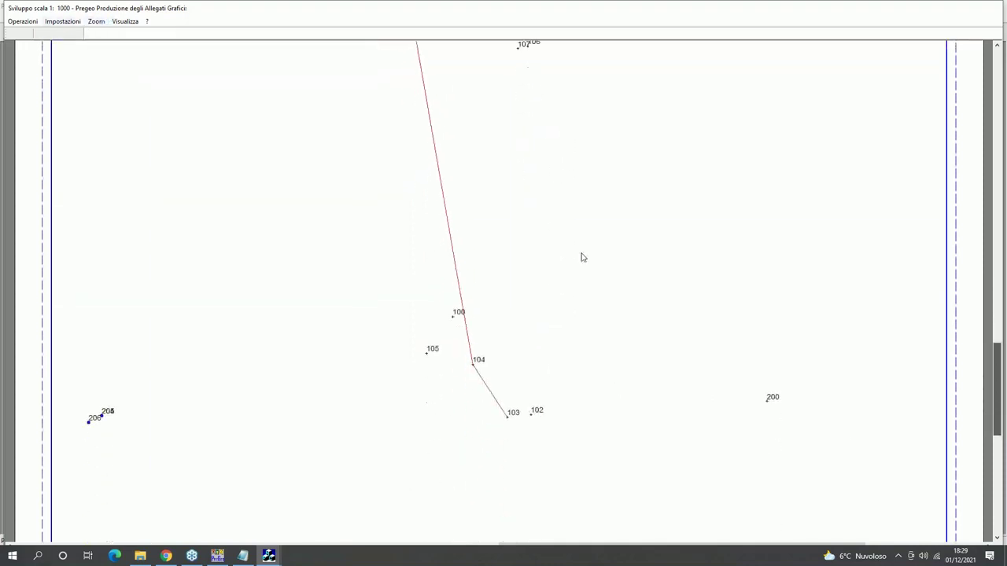
# Step: Set the drawing scale back to 1:2000
pyautogui.click(62, 21)
pyautogui.click(70, 69)
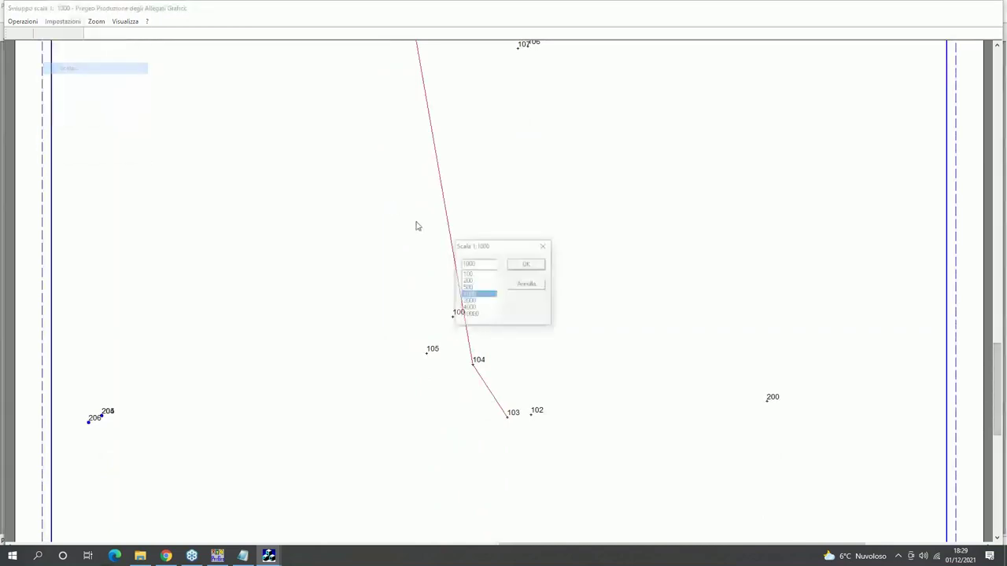
pyautogui.click(470, 304)
pyautogui.click(526, 265)
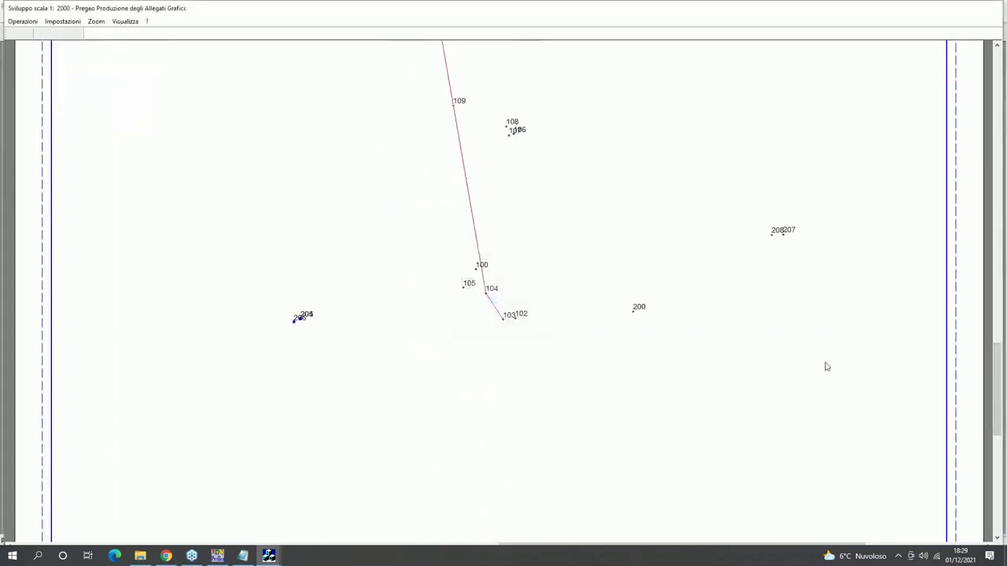
pyautogui.moveTo(998, 411); pyautogui.dragTo(993, 383)
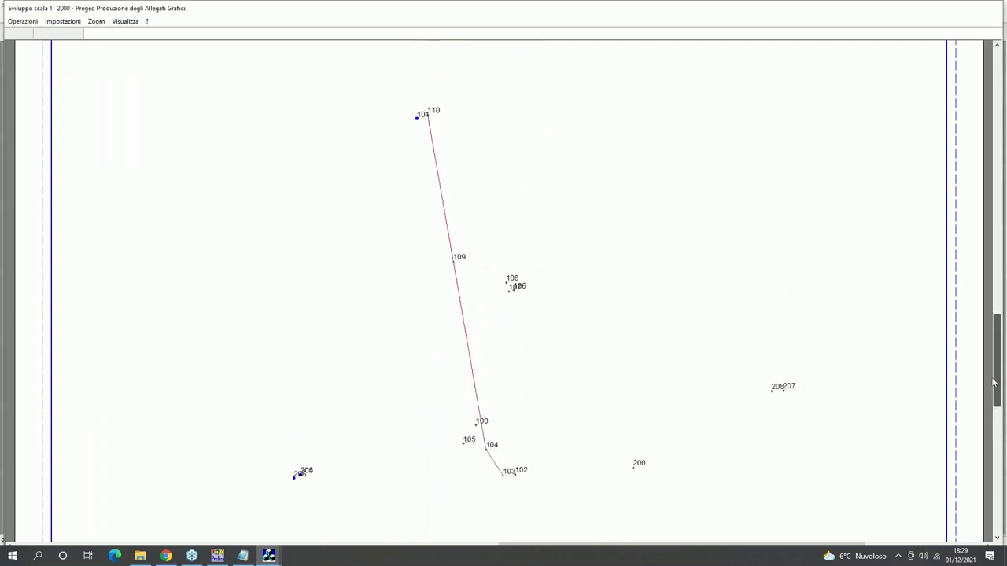
# Step: With Sposta testi, move label 206 to the left of its point
pyautogui.click(22, 21)
pyautogui.click(38, 49)
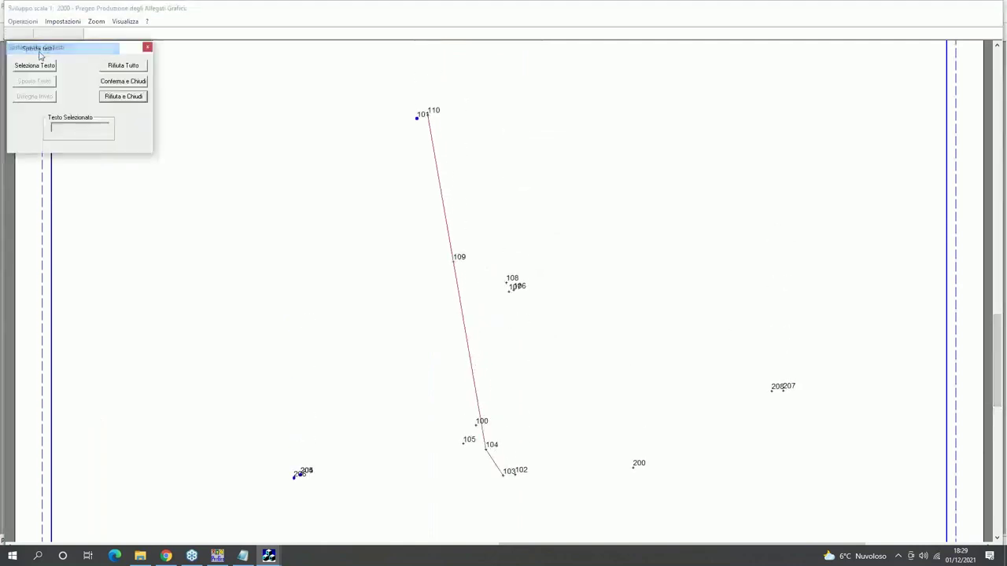
pyautogui.click(36, 66)
pyautogui.click(290, 475)
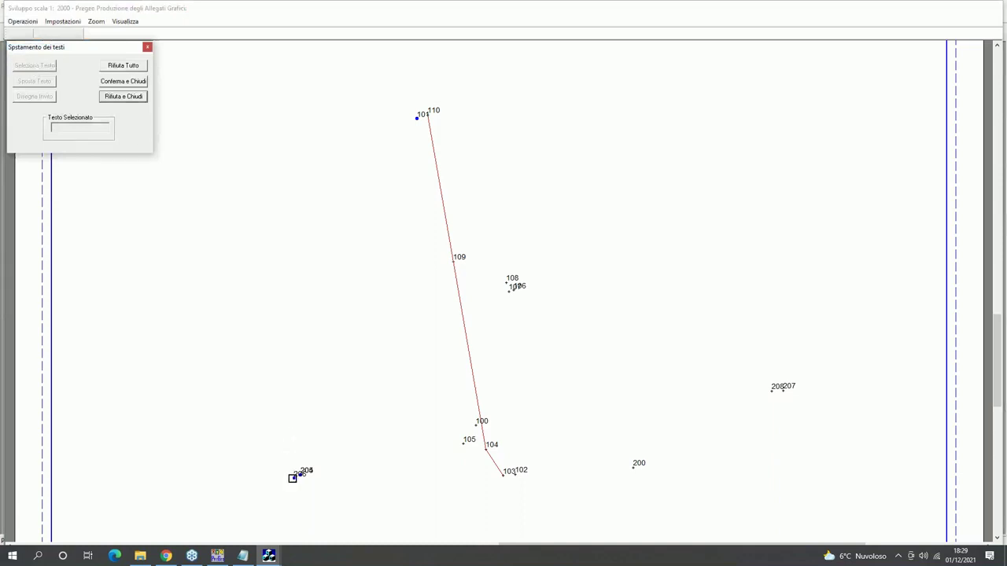
pyautogui.click(34, 81)
pyautogui.click(281, 477)
# Step: Move label 106 clear of 107, confirm the text moves, and archive the drawing
pyautogui.click(40, 68)
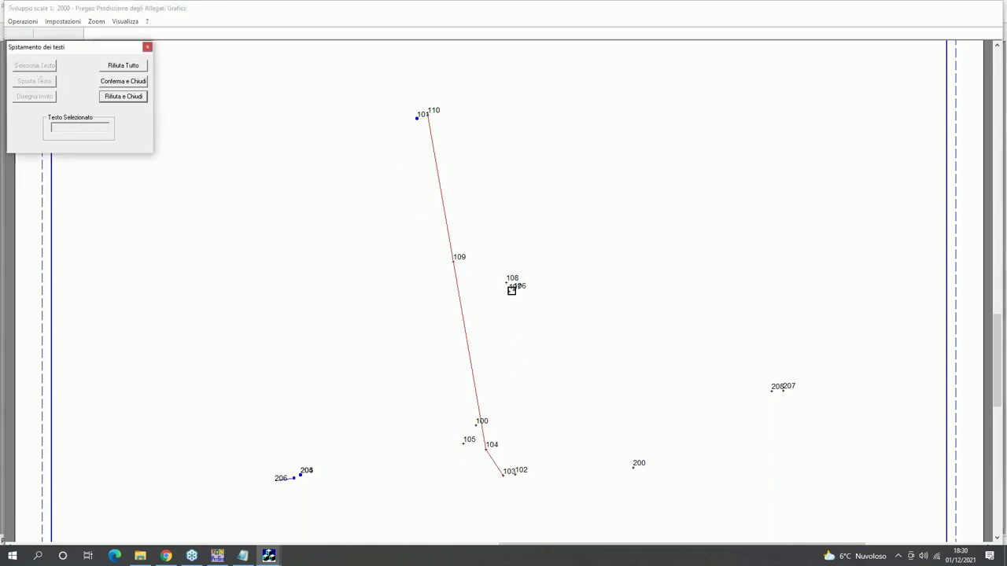
pyautogui.click(514, 290)
pyautogui.click(34, 81)
pyautogui.click(530, 294)
pyautogui.click(41, 66)
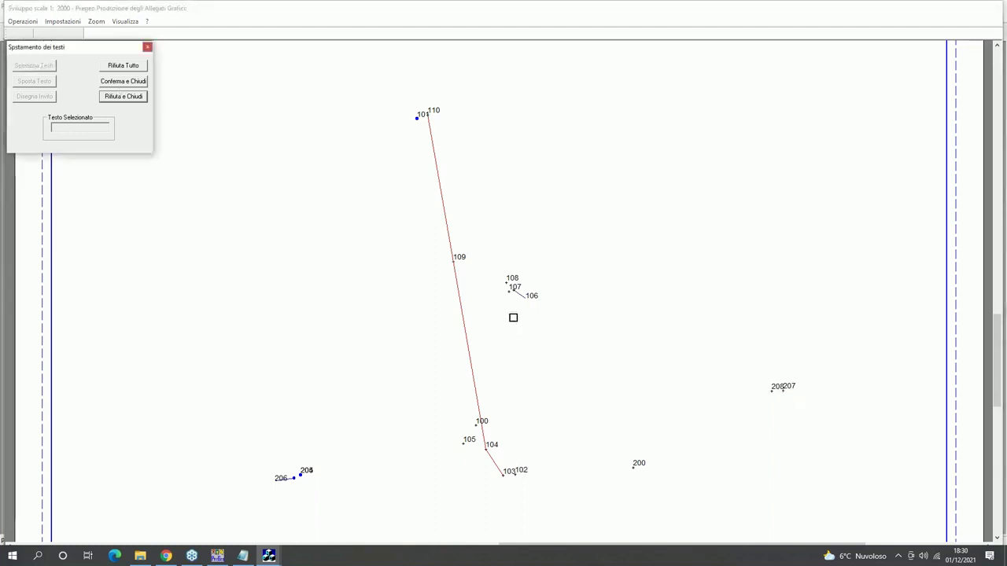
pyautogui.click(132, 84)
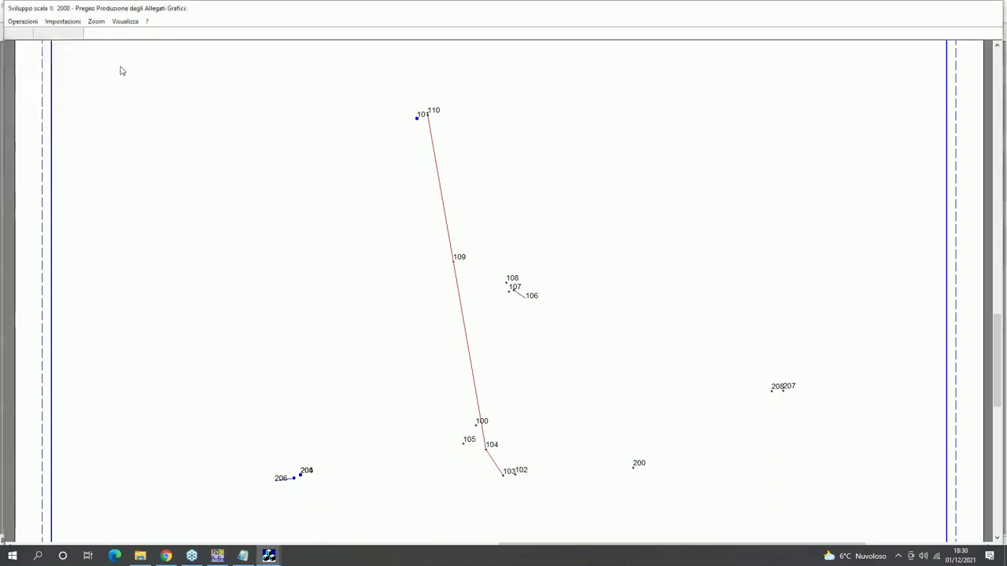
pyautogui.click(30, 21)
pyautogui.click(34, 34)
# Step: Close the development drawing and approve the update act for creation
pyautogui.click(24, 21)
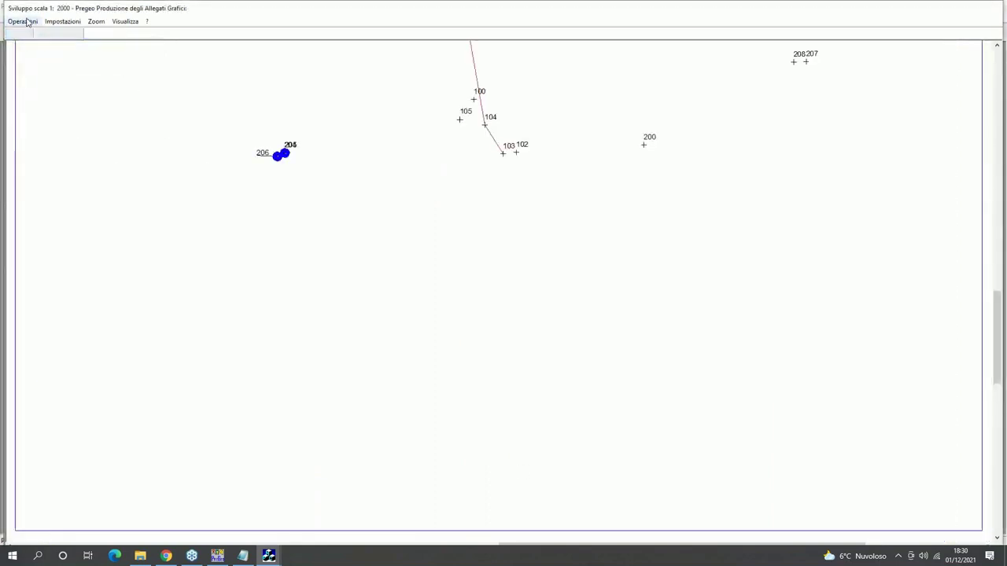
pyautogui.click(28, 66)
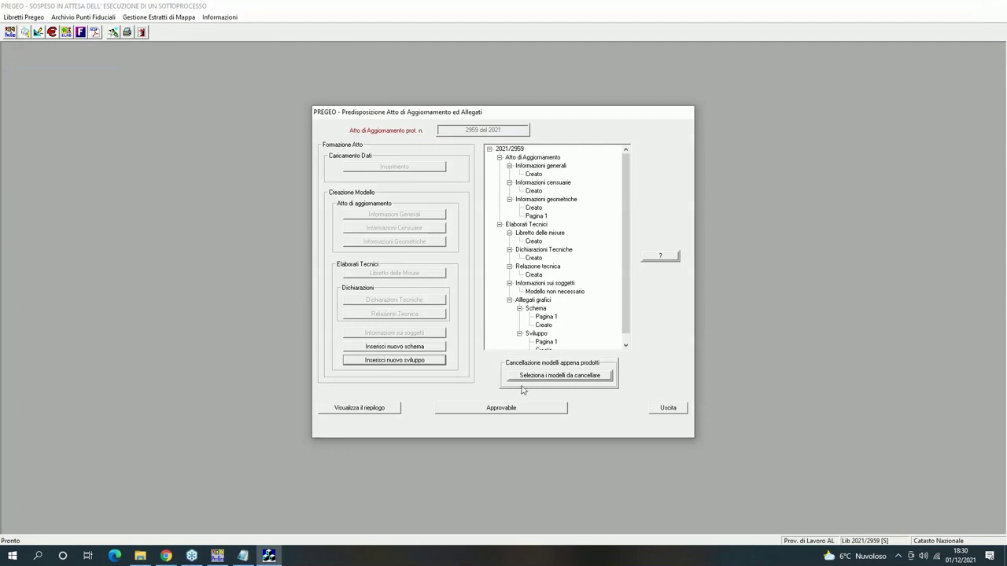
pyautogui.click(510, 416)
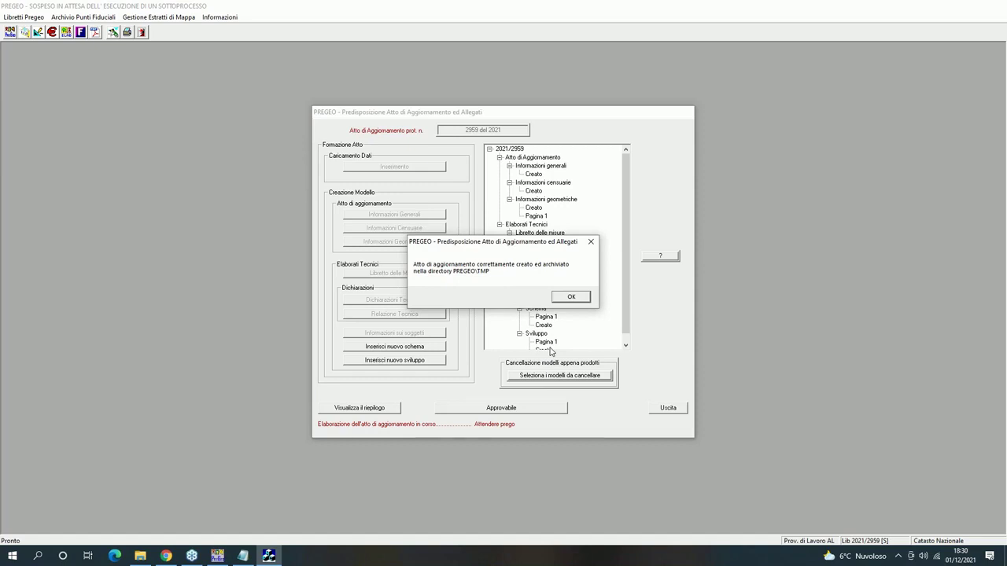
pyautogui.click(572, 298)
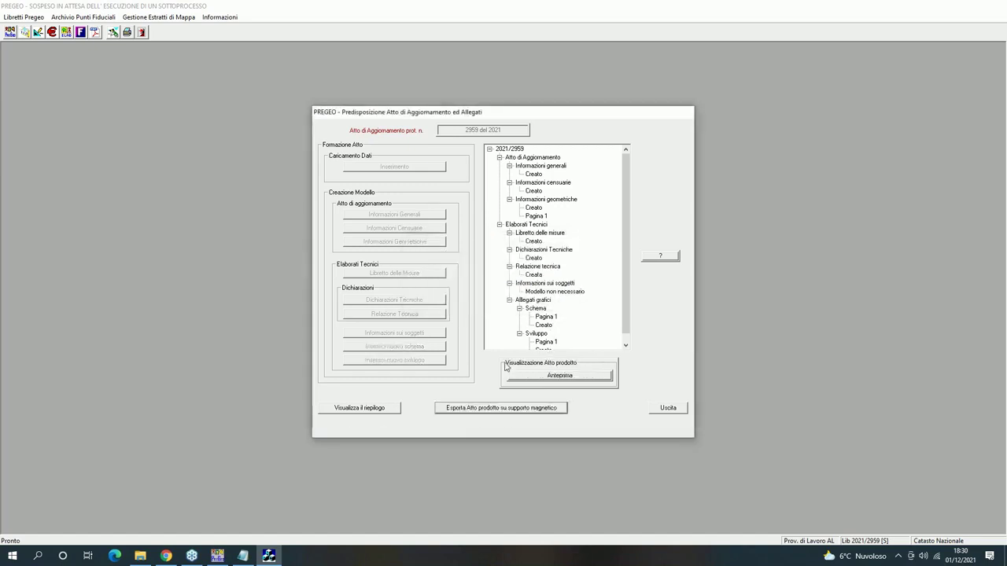
# Step: Export the produced act to the Desktop as 2959_modulistica.pdf
pyautogui.click(470, 408)
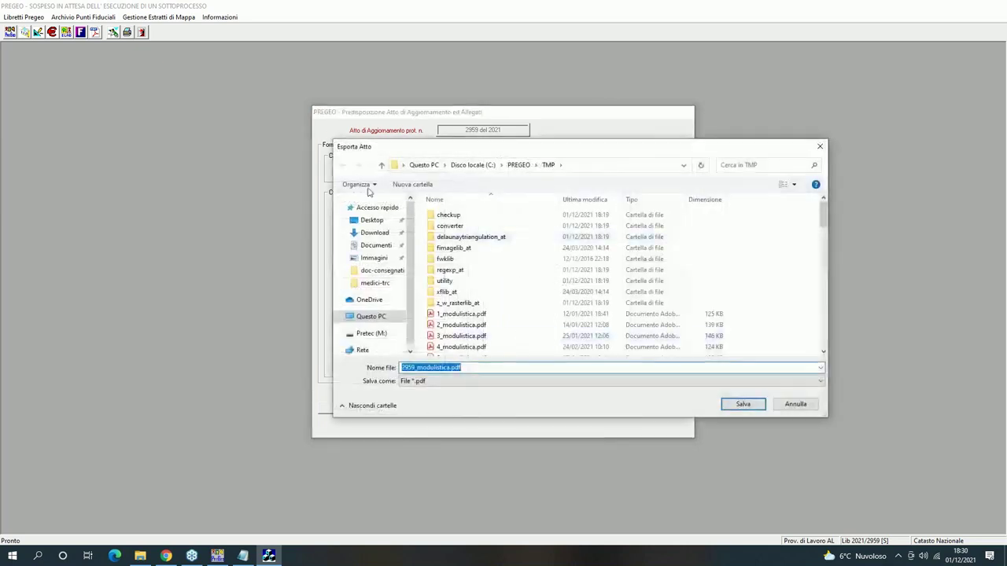
pyautogui.click(366, 221)
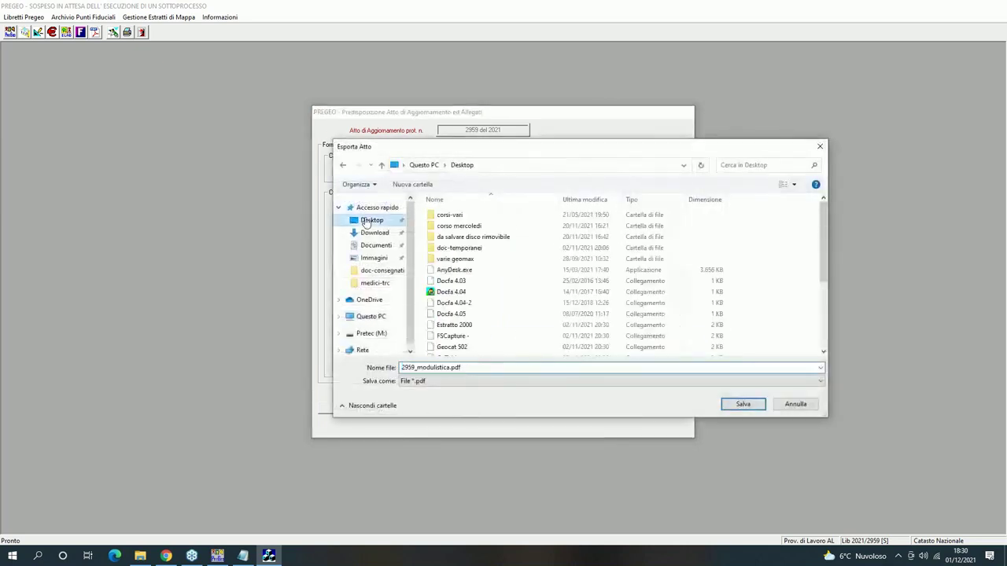
pyautogui.click(743, 404)
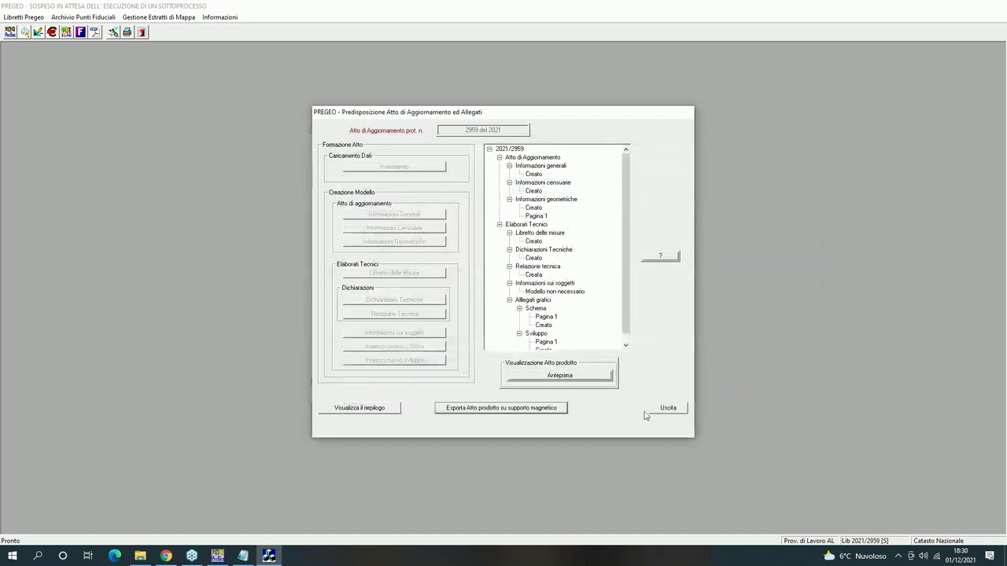
# Step: Close the PREGEO act window, Notepad report and folder window, and reposition the 2959_modulistica.pdf icon
pyautogui.click(668, 411)
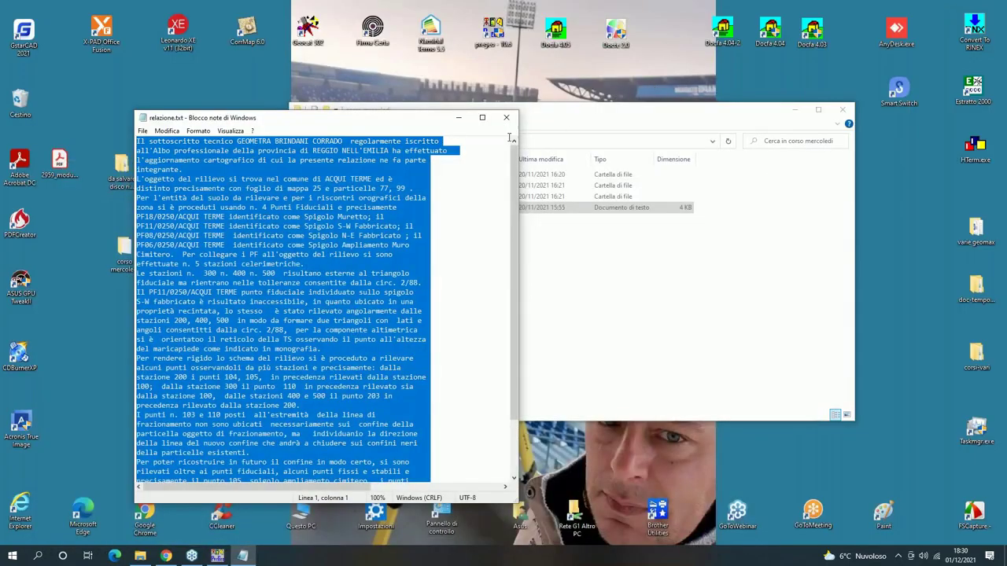
pyautogui.click(509, 123)
pyautogui.click(843, 110)
pyautogui.moveTo(59, 162); pyautogui.dragTo(239, 255)
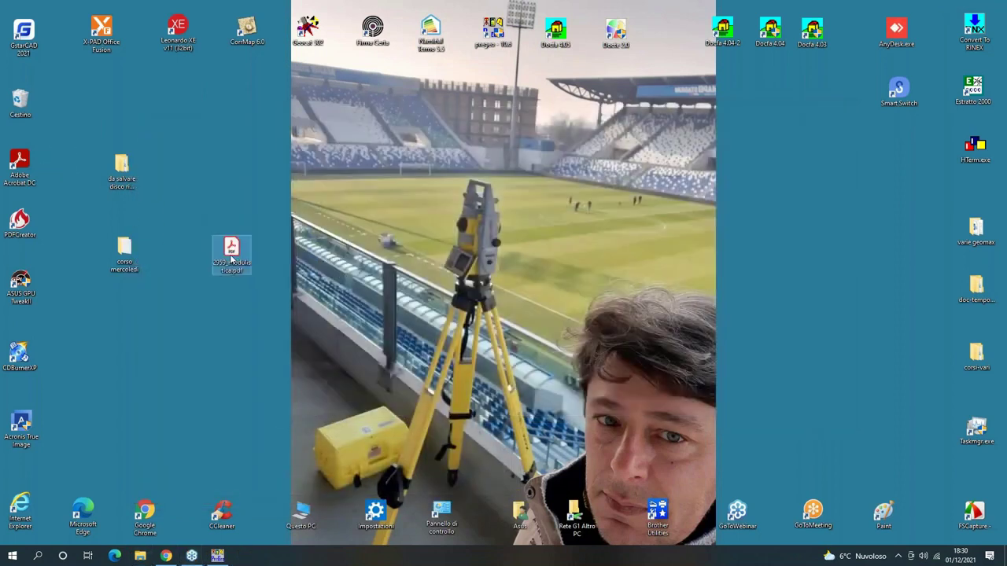
# Step: Open 2959_modulistica.pdf and scroll from the declarations through the parcel 77/99 drawing to page 5
pyautogui.doubleClick(230, 250)
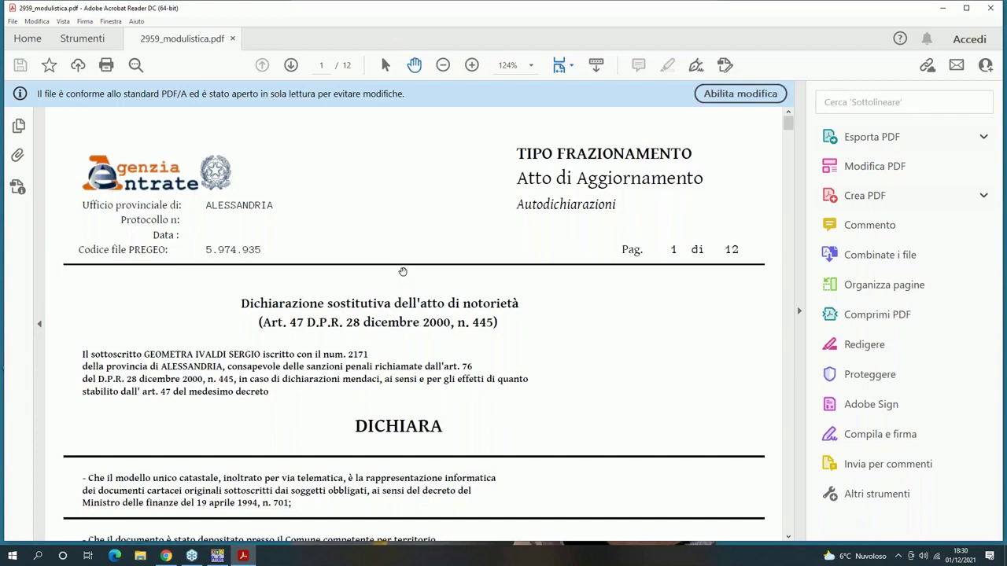
pyautogui.scroll(-2, 402, 272)
pyautogui.scroll(-1, 453, 297)
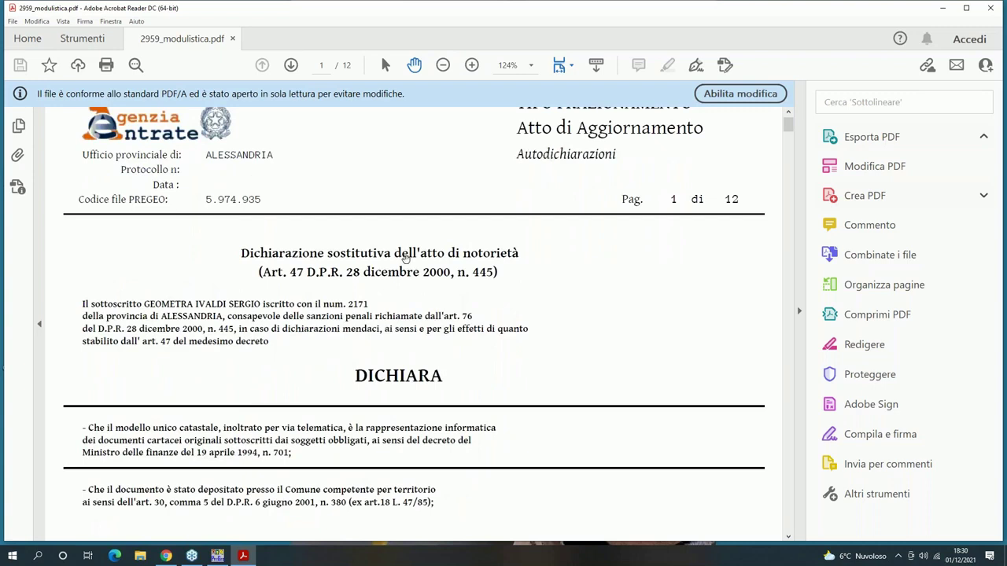
pyautogui.scroll(-4, 480, 242)
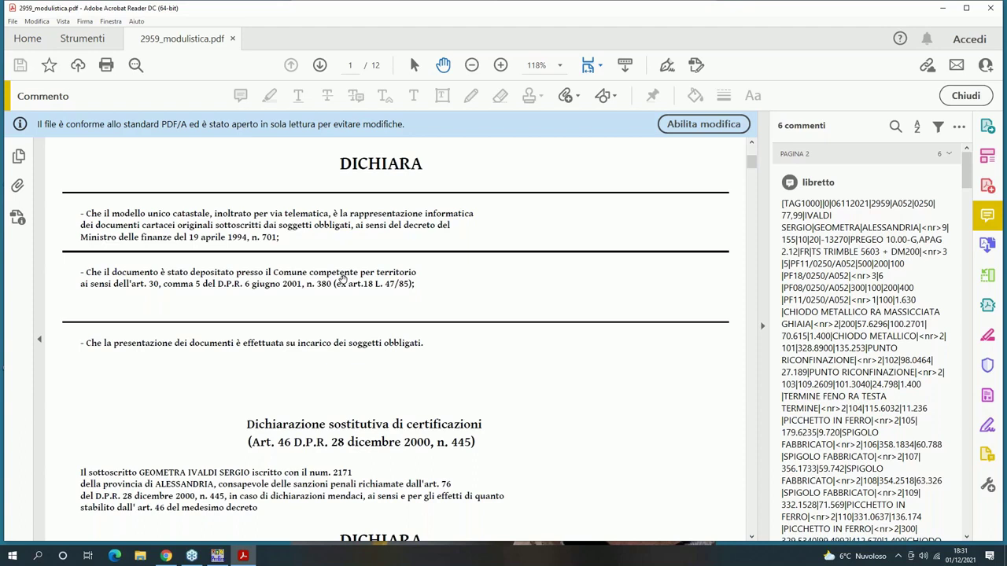
pyautogui.scroll(-7, 448, 287)
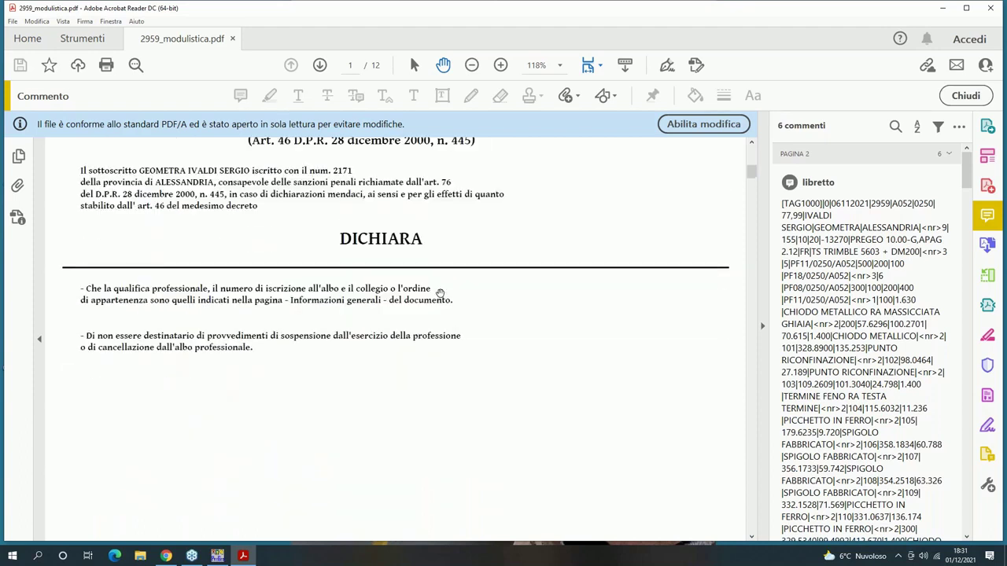
pyautogui.scroll(-5, 440, 292)
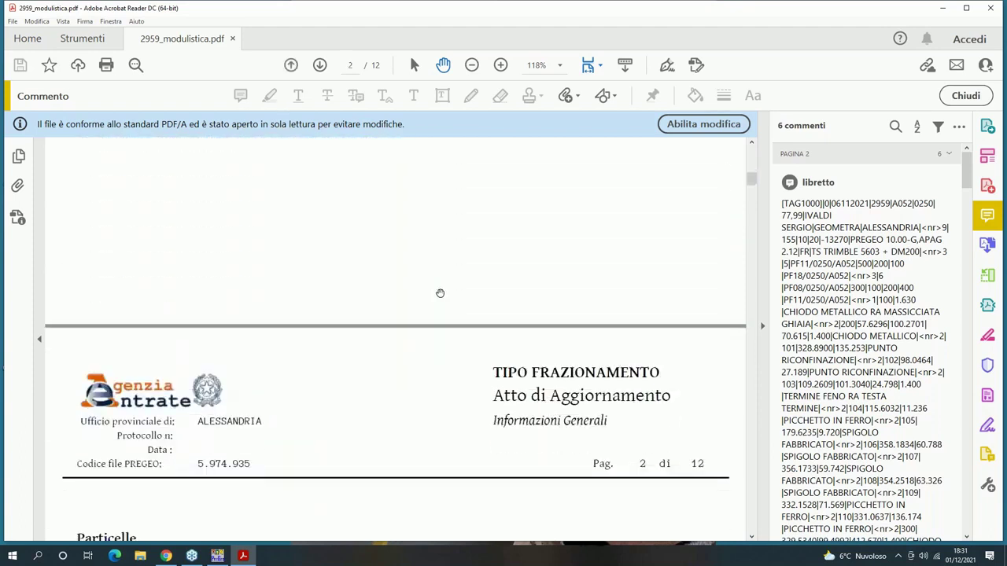
pyautogui.scroll(-5, 441, 292)
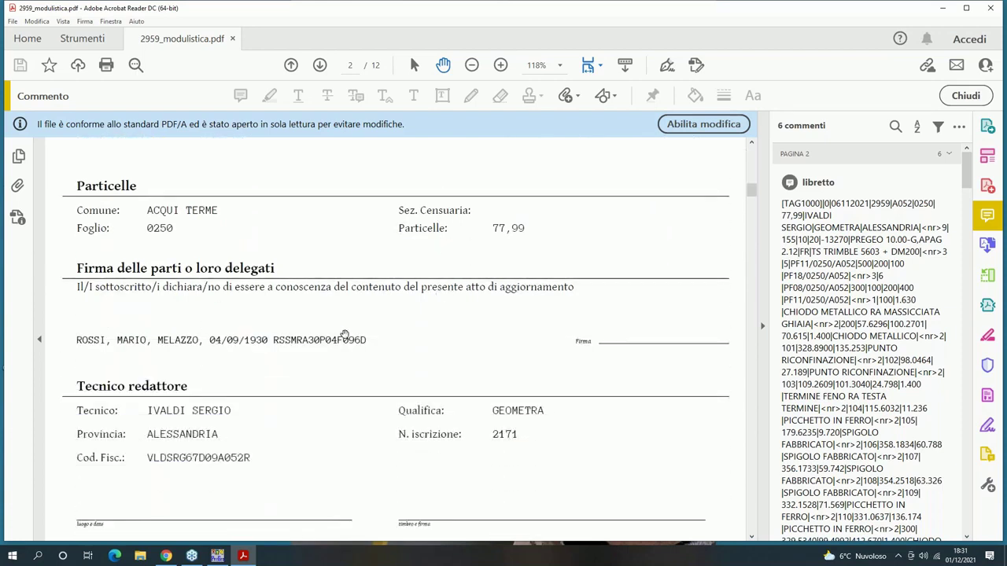
pyautogui.scroll(-3, 344, 334)
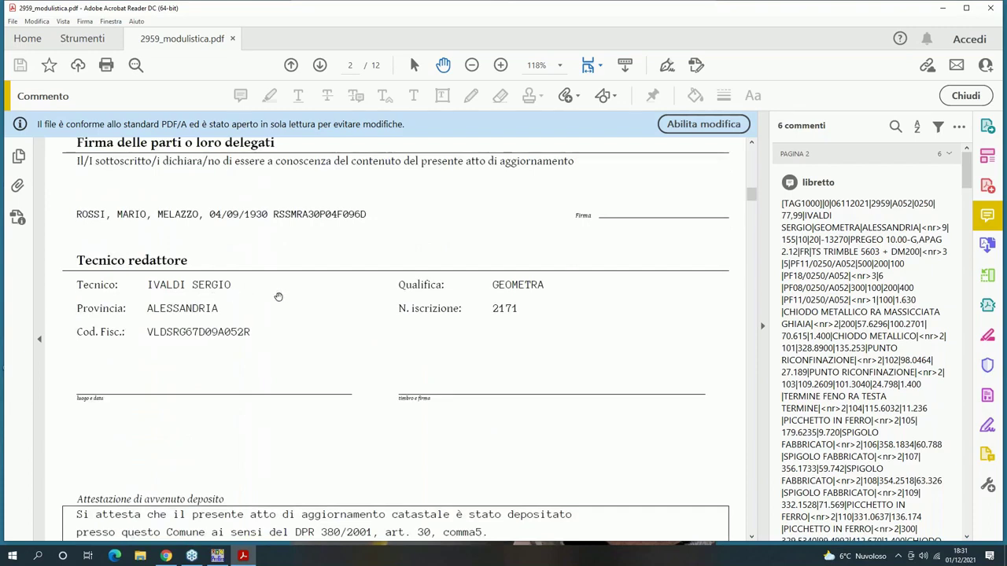
pyautogui.scroll(-3, 279, 296)
pyautogui.scroll(-2, 279, 296)
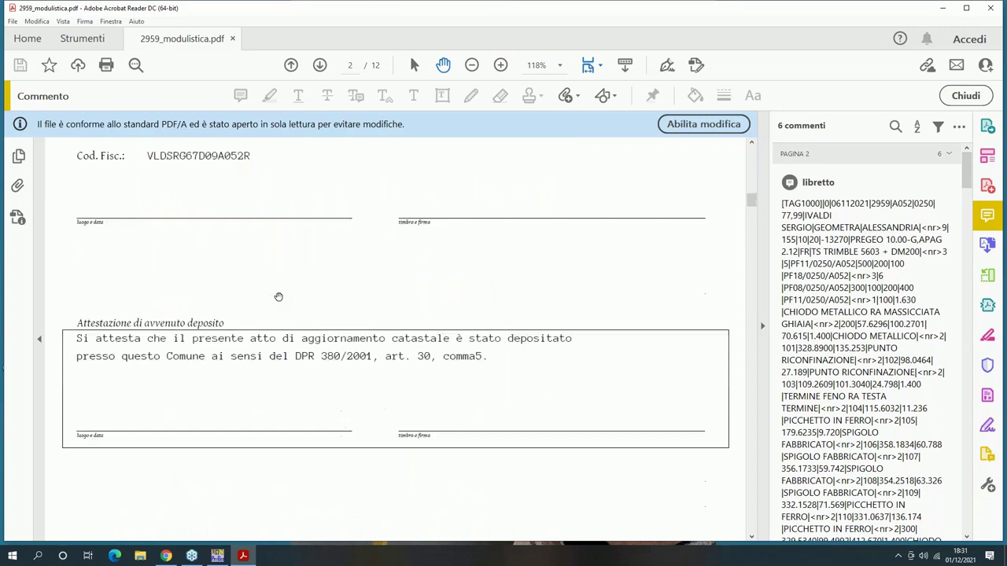
pyautogui.scroll(4, 274, 291)
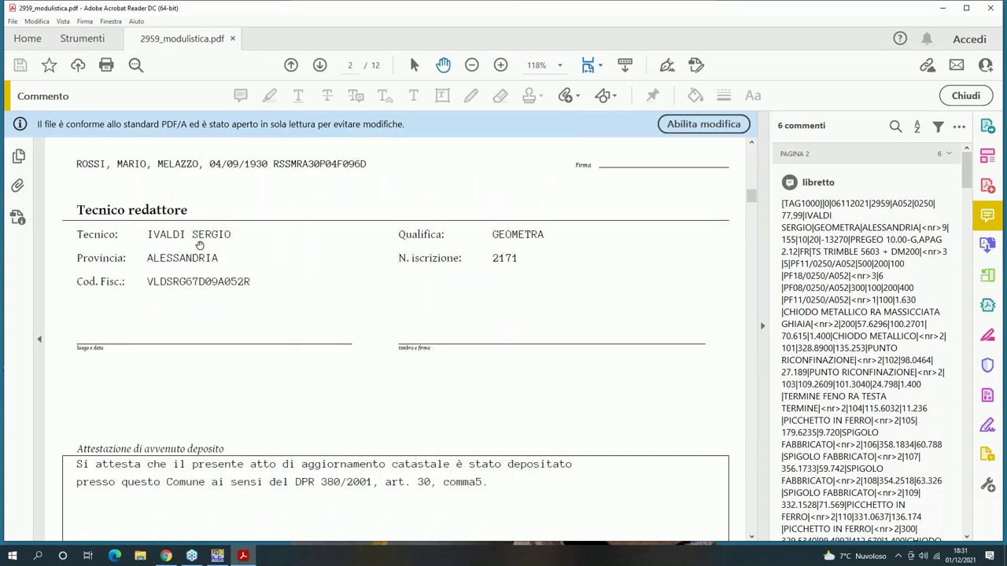
pyautogui.scroll(-2, 468, 292)
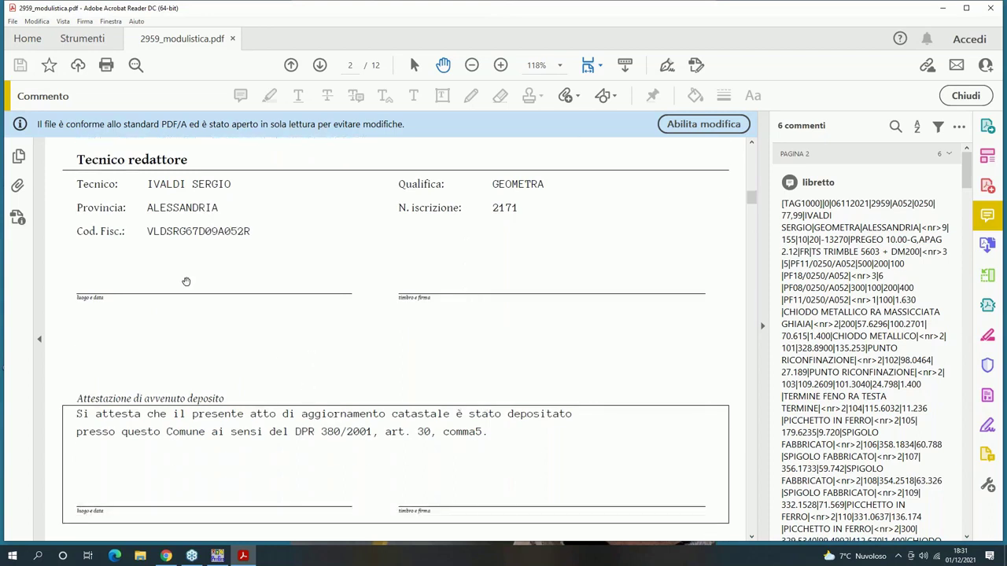
pyautogui.scroll(-3, 445, 355)
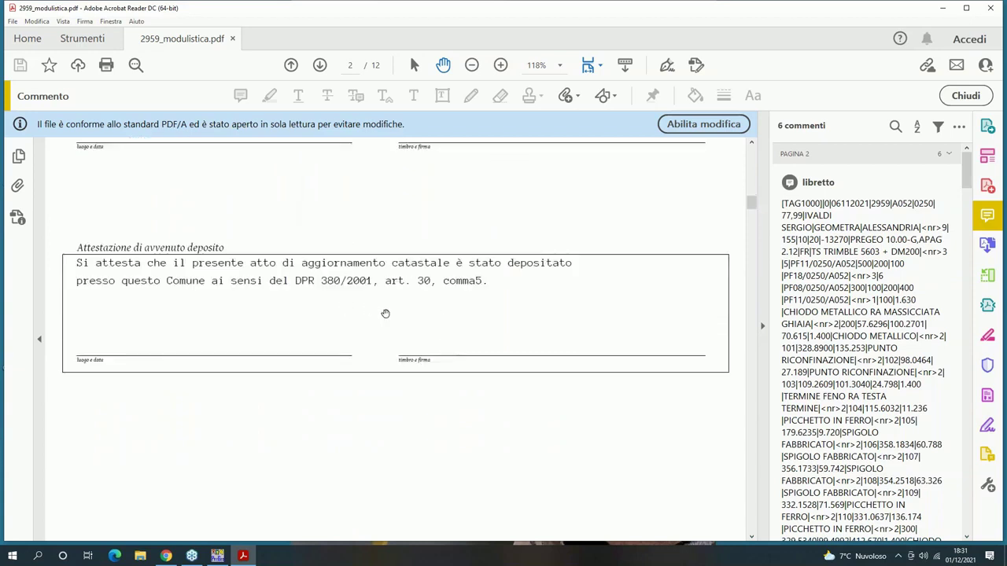
pyautogui.scroll(-12, 385, 313)
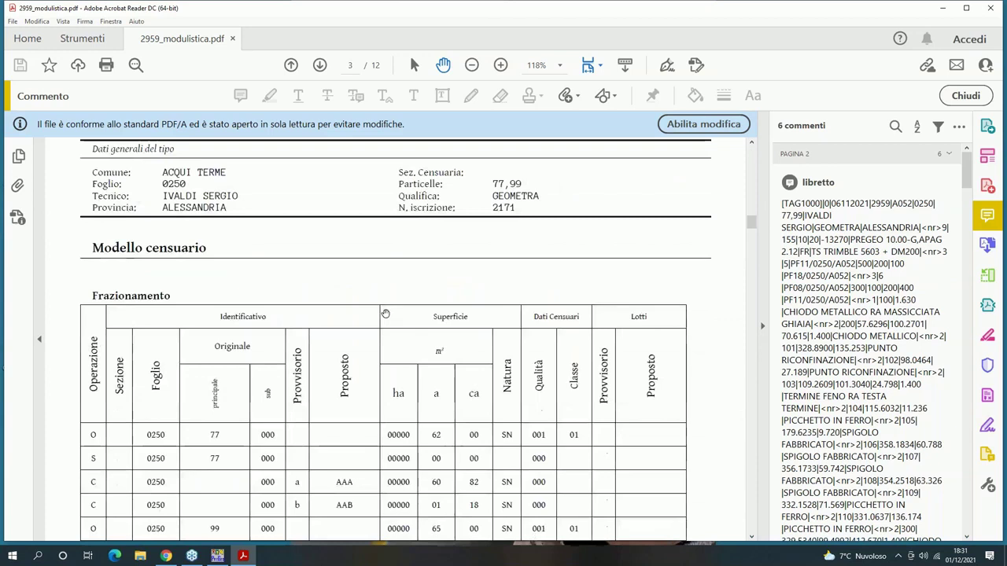
pyautogui.scroll(2, 385, 314)
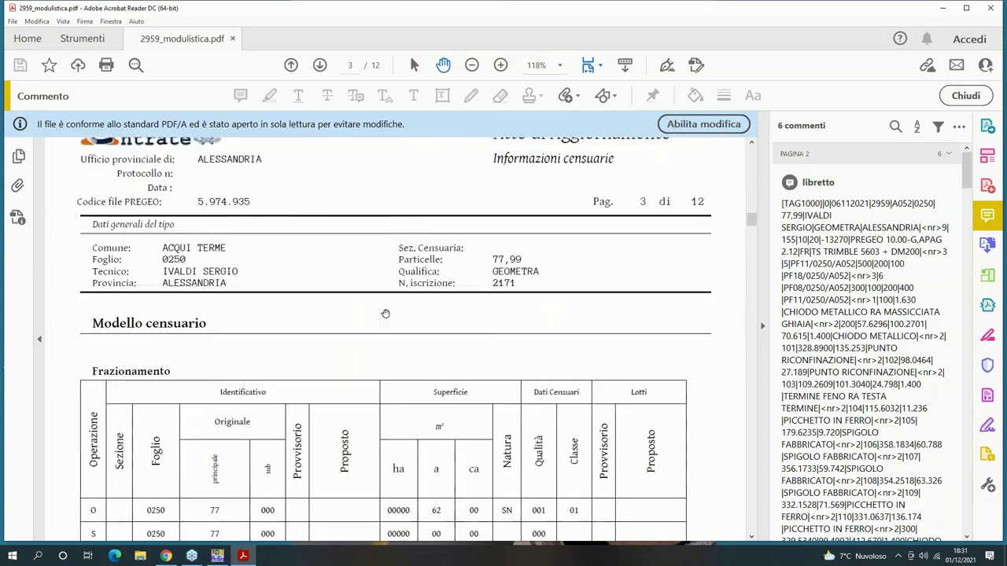
pyautogui.scroll(2, 385, 314)
pyautogui.scroll(-1, 392, 308)
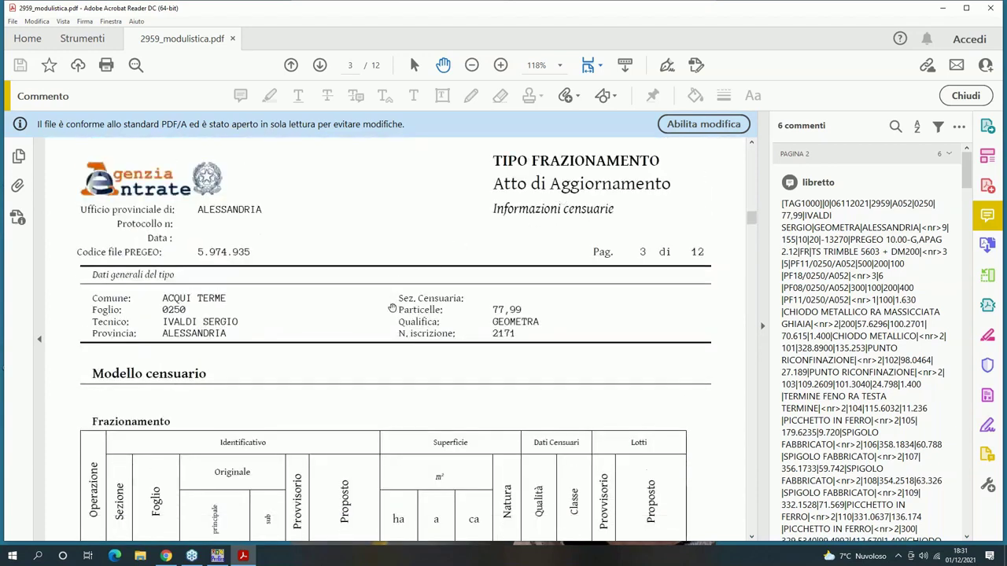
pyautogui.scroll(-2, 392, 308)
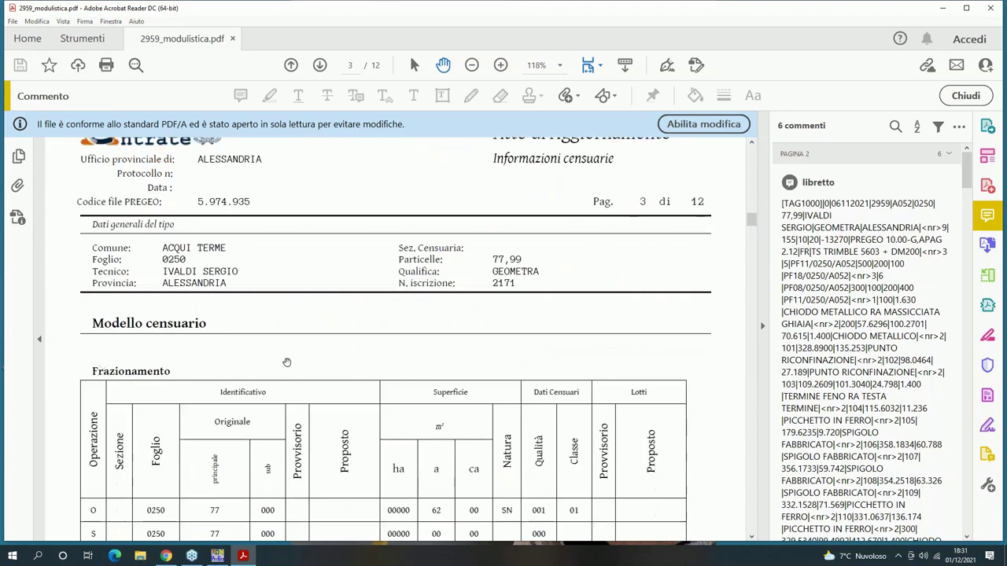
pyautogui.scroll(-8, 397, 353)
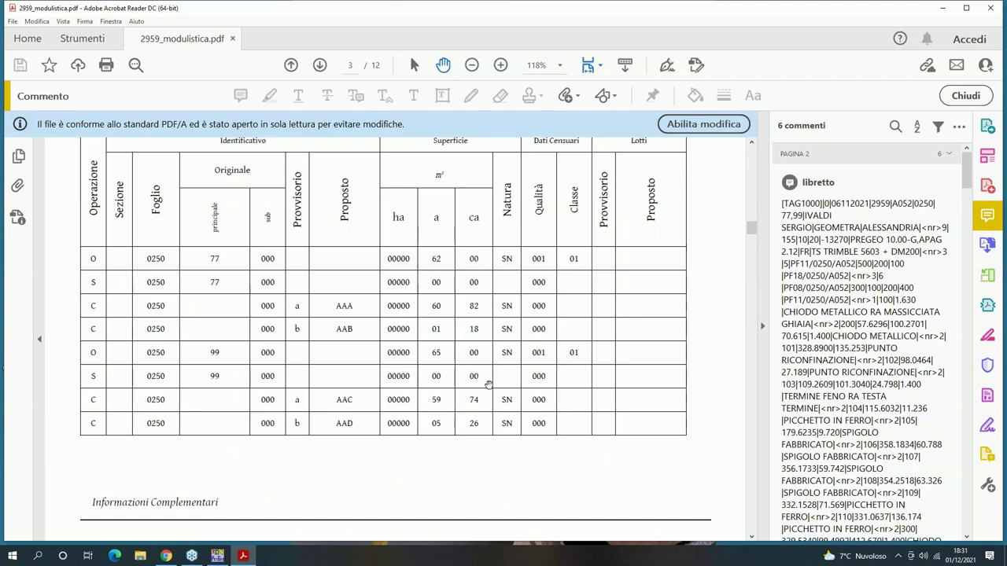
pyautogui.scroll(-8, 489, 385)
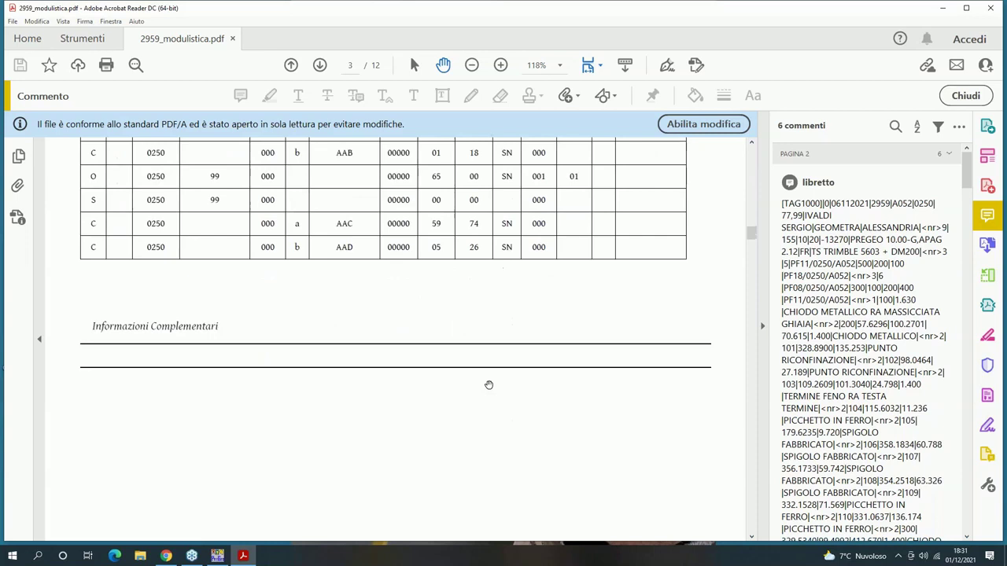
pyautogui.scroll(-15, 489, 385)
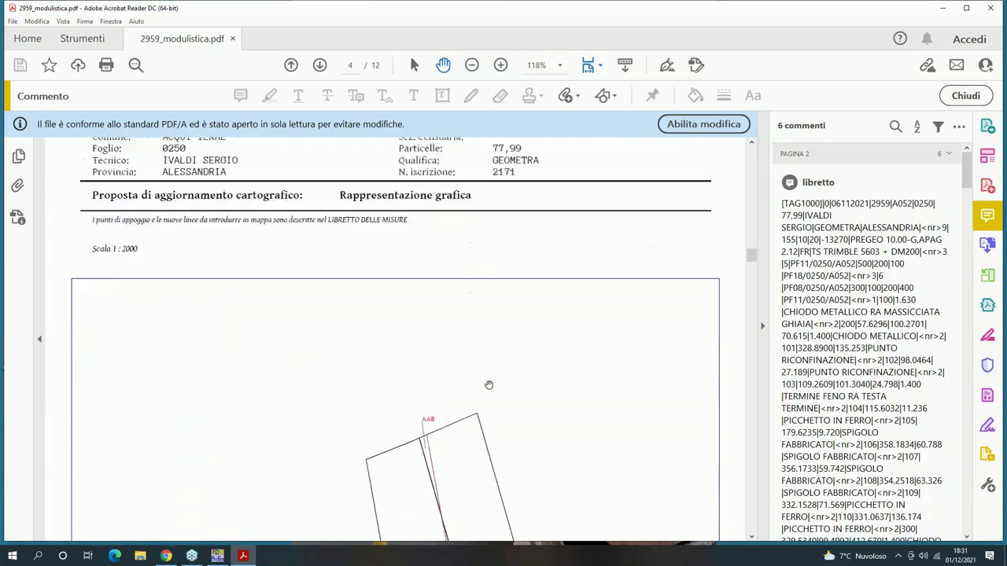
pyautogui.scroll(-2, 489, 385)
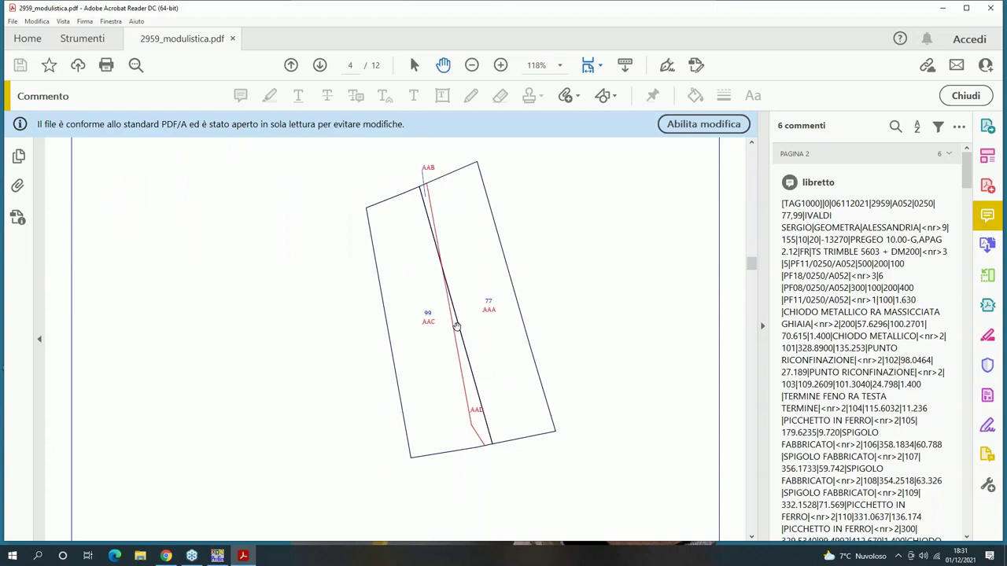
pyautogui.scroll(-5, 456, 326)
pyautogui.scroll(11, 457, 326)
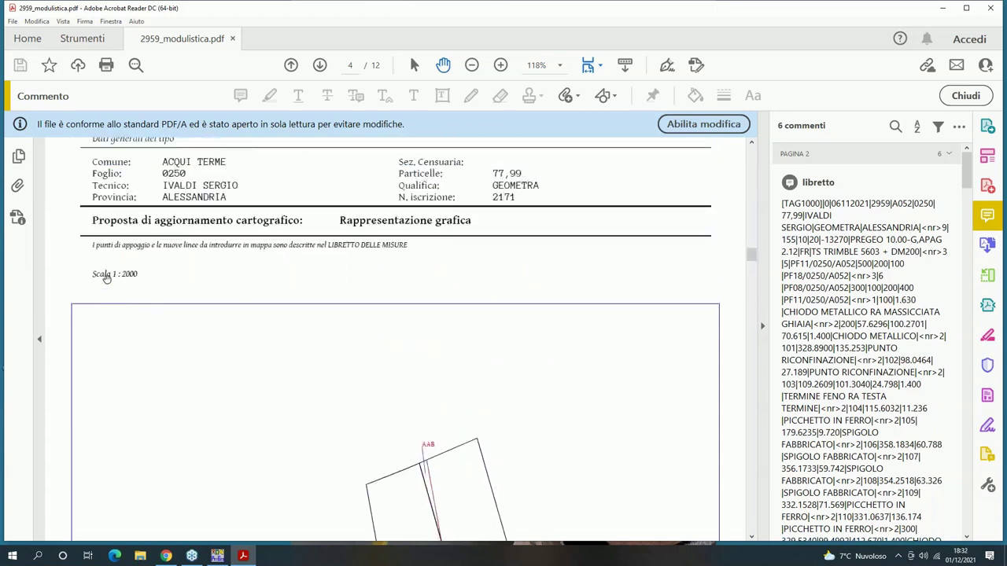
pyautogui.scroll(-15, 517, 299)
pyautogui.scroll(-10, 518, 301)
pyautogui.scroll(-10, 443, 302)
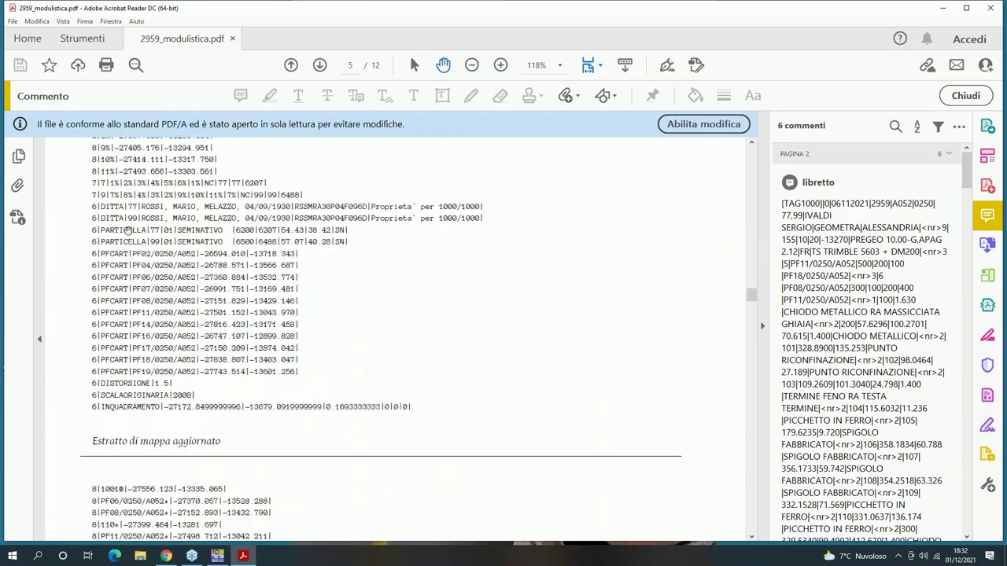
# Step: Scroll through pages 6 to 12 to the final survey drawing, then close Acrobat Reader
pyautogui.scroll(4, 137, 230)
pyautogui.scroll(-4, 145, 230)
pyautogui.scroll(-3, 185, 279)
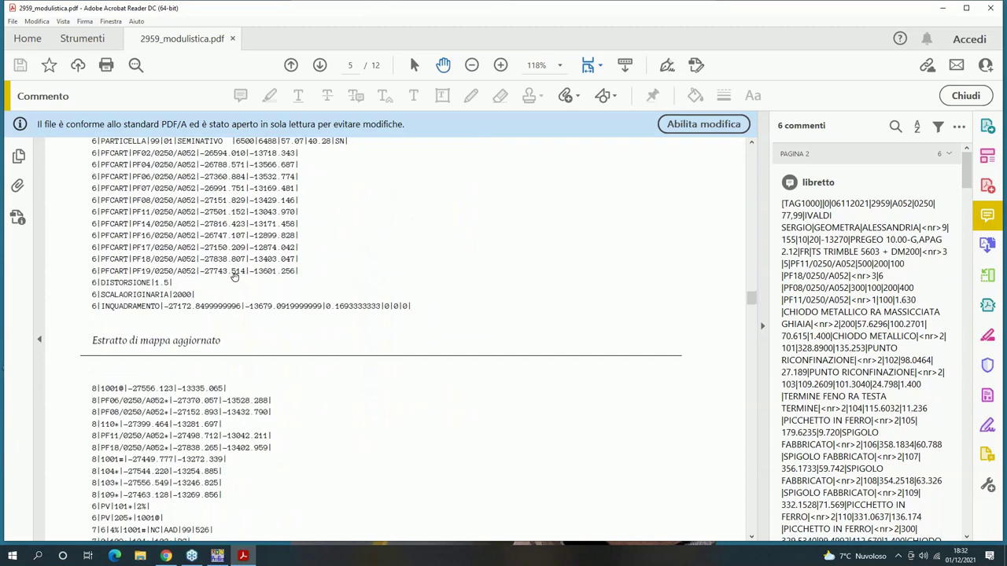
pyautogui.scroll(-4, 233, 275)
pyautogui.scroll(-6, 234, 277)
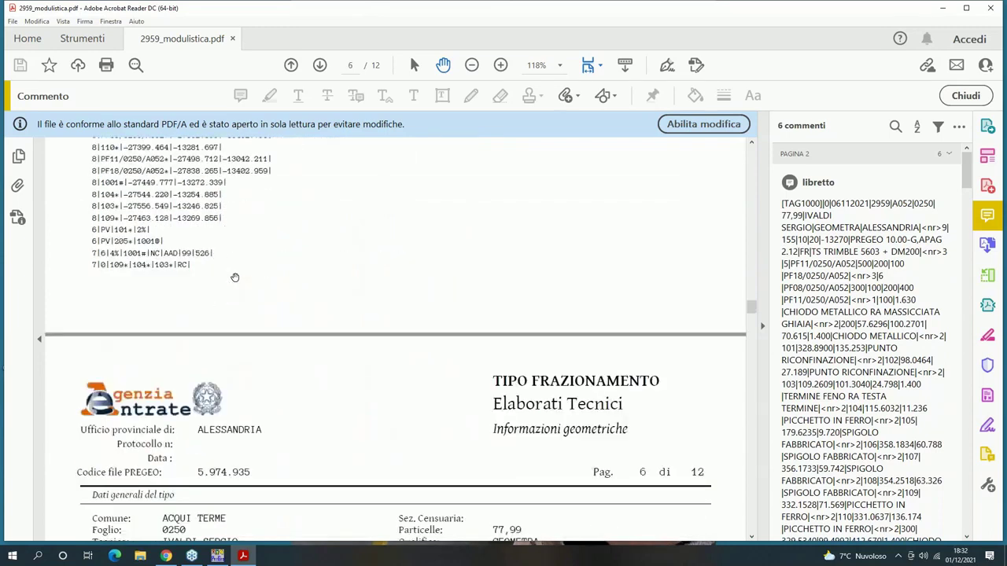
pyautogui.scroll(-5, 234, 277)
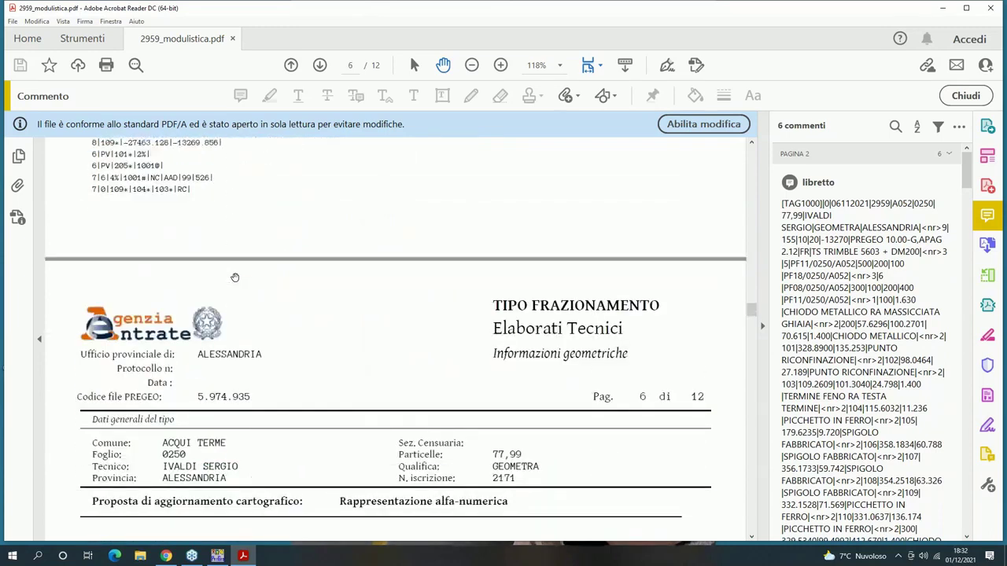
pyautogui.scroll(-2, 235, 277)
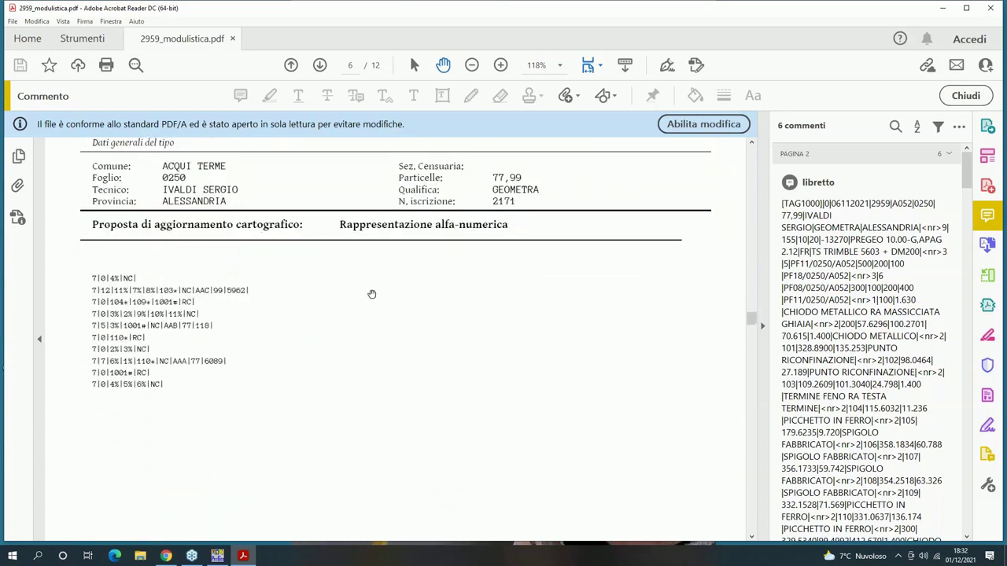
pyautogui.scroll(-1, 223, 329)
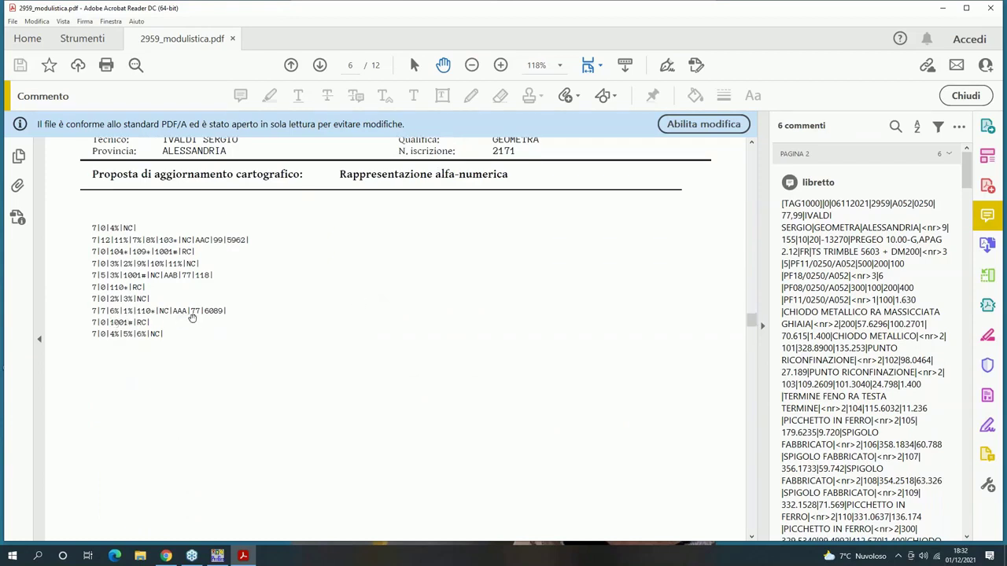
pyautogui.scroll(-5, 223, 318)
pyautogui.scroll(-8, 223, 318)
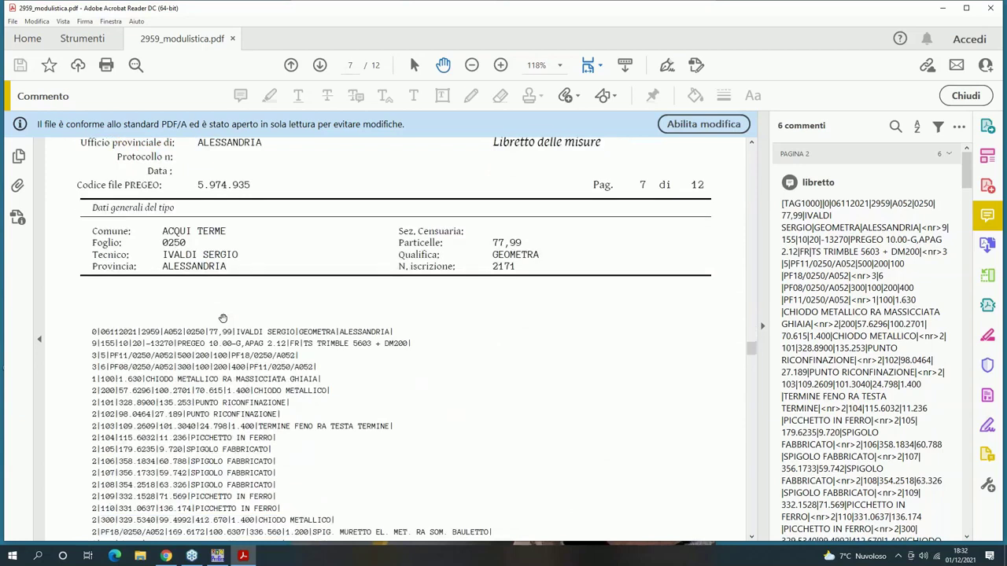
pyautogui.scroll(1, 223, 318)
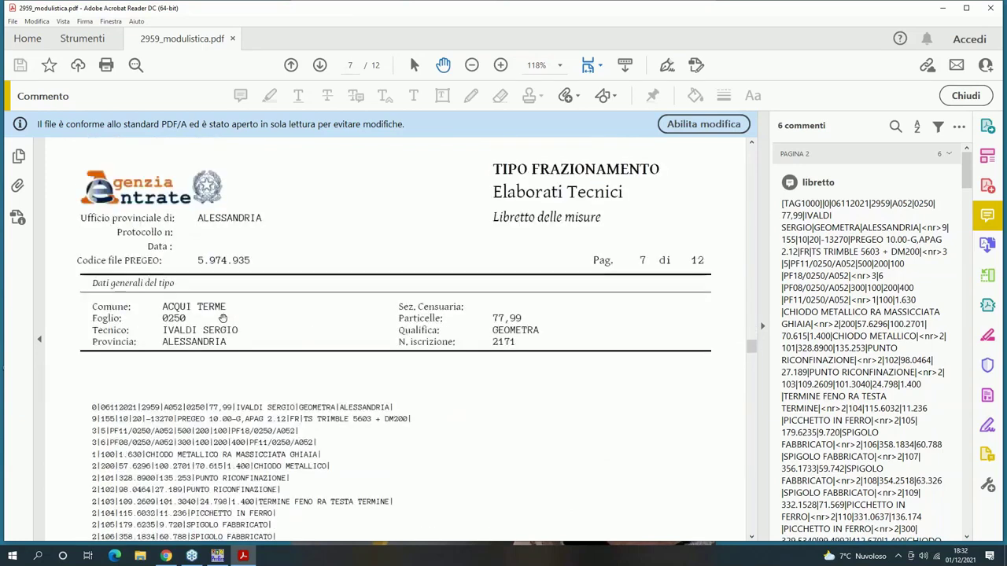
pyautogui.scroll(-4, 223, 318)
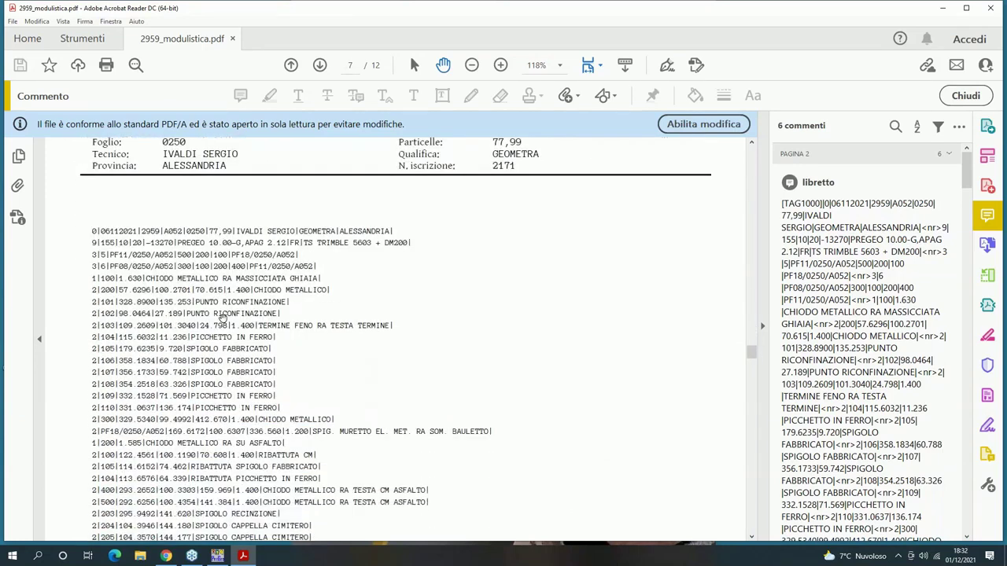
pyautogui.scroll(-4, 222, 318)
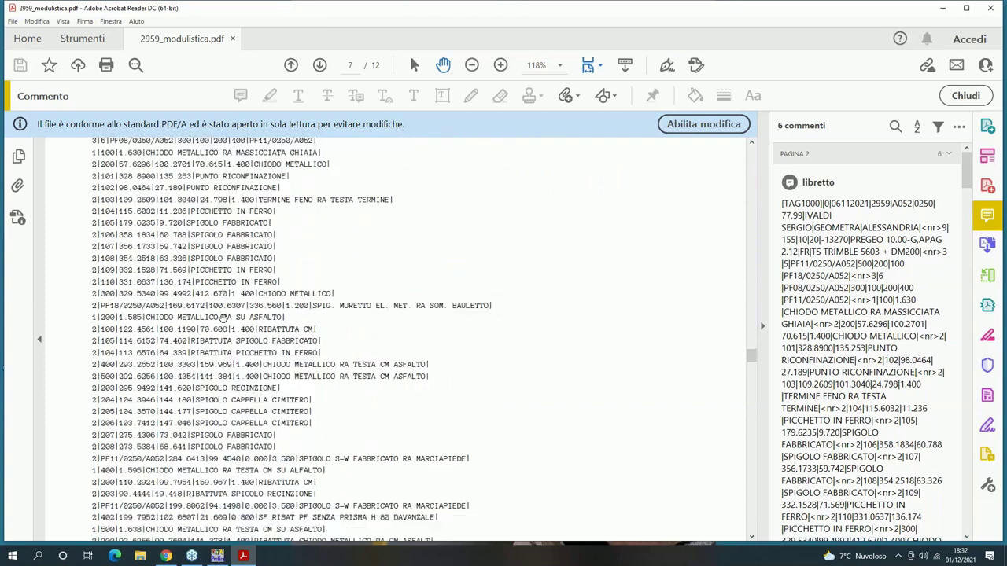
pyautogui.scroll(-2, 223, 317)
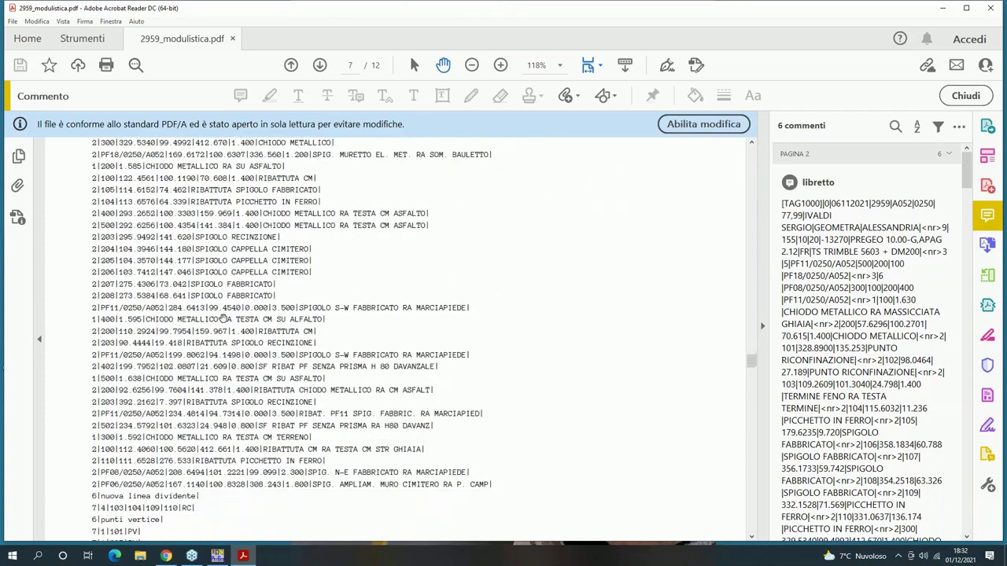
pyautogui.scroll(-3, 223, 318)
pyautogui.scroll(-12, 223, 317)
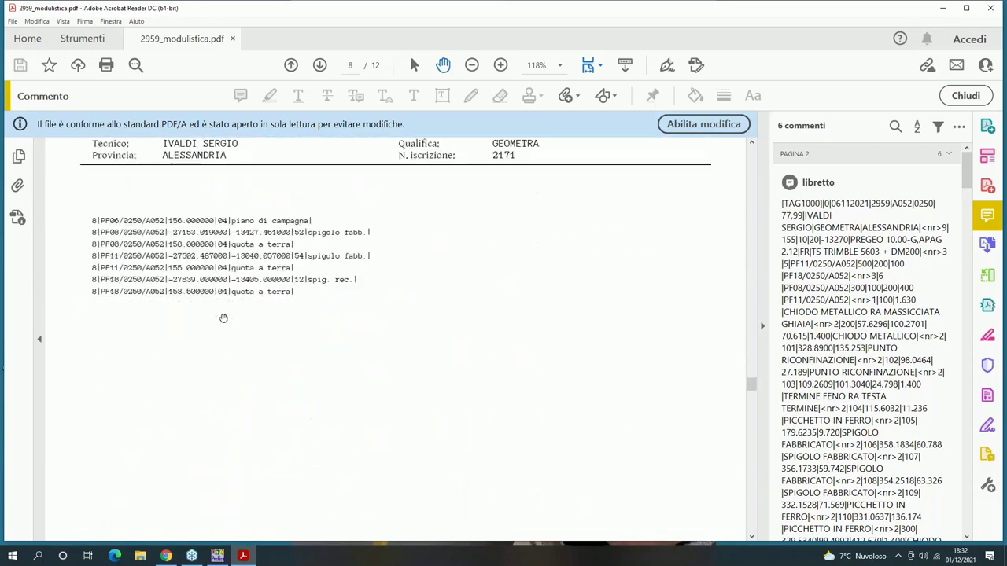
pyautogui.scroll(-6, 228, 311)
pyautogui.scroll(-9, 235, 301)
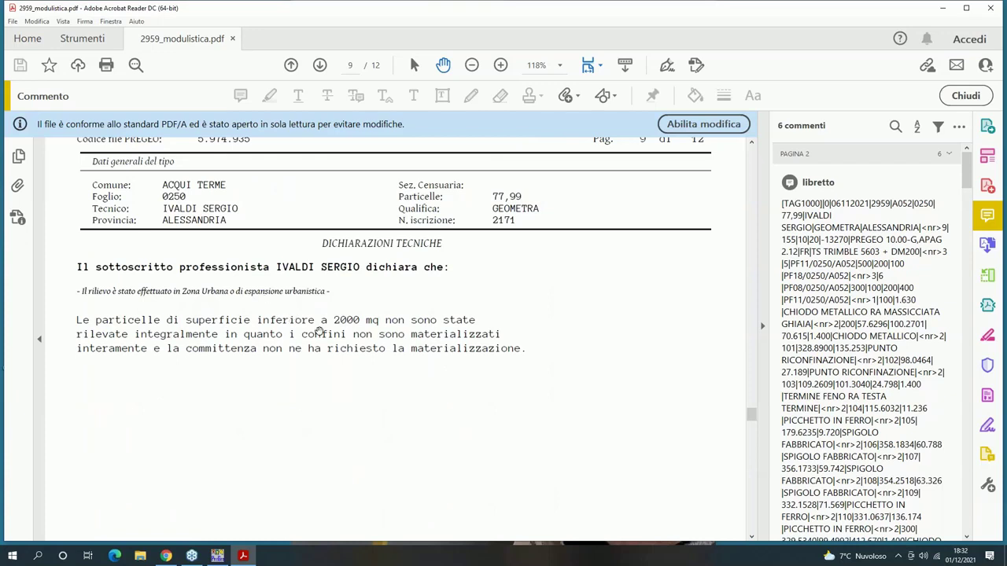
pyautogui.scroll(-15, 318, 331)
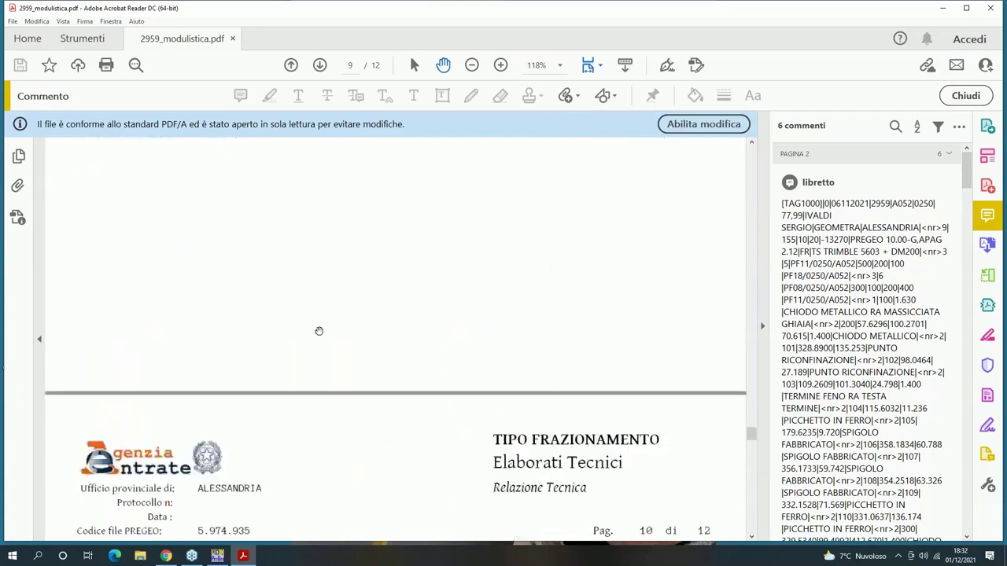
pyautogui.scroll(-5, 319, 331)
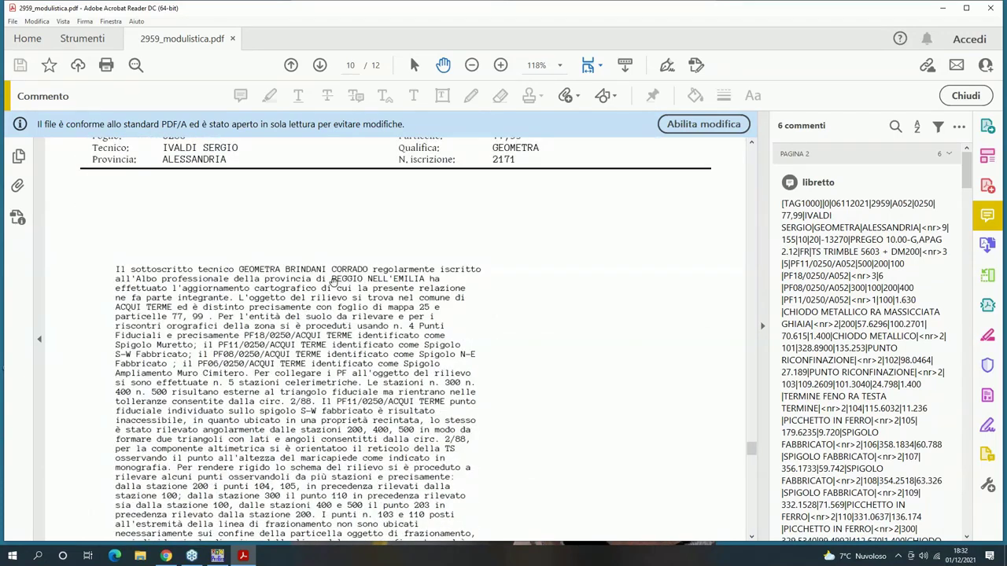
pyautogui.scroll(-3, 333, 281)
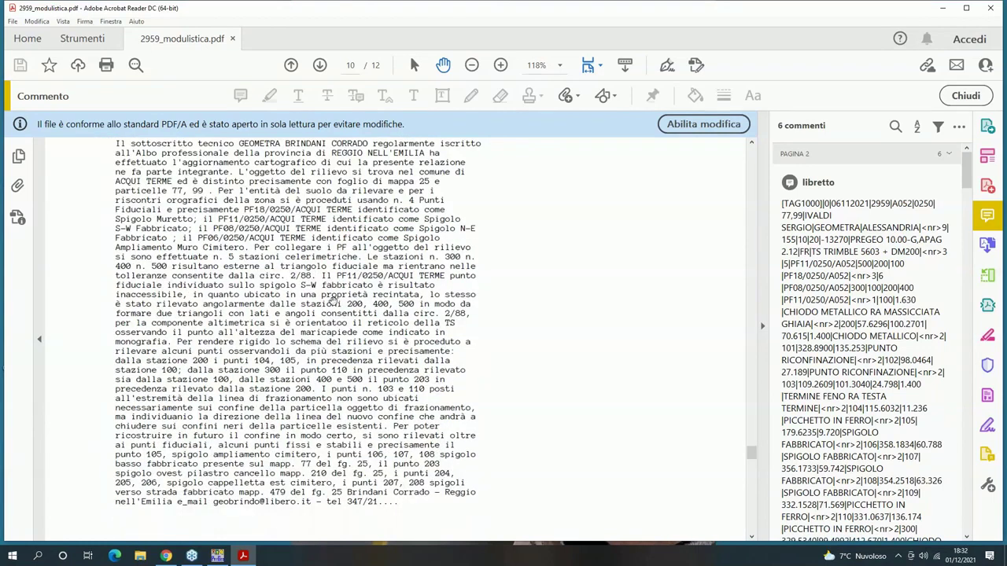
pyautogui.scroll(-18, 333, 301)
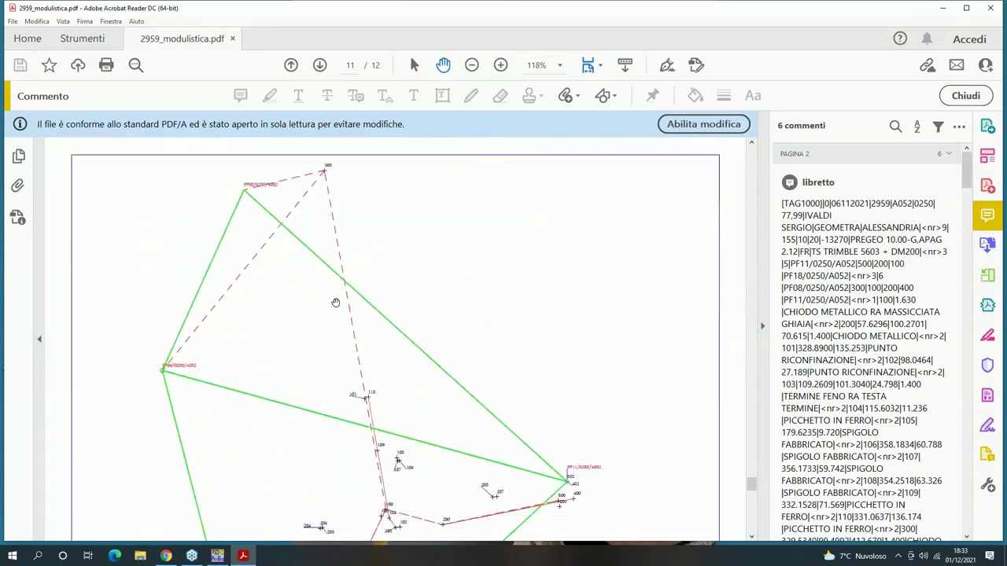
pyautogui.scroll(-8, 335, 302)
pyautogui.scroll(-13, 335, 303)
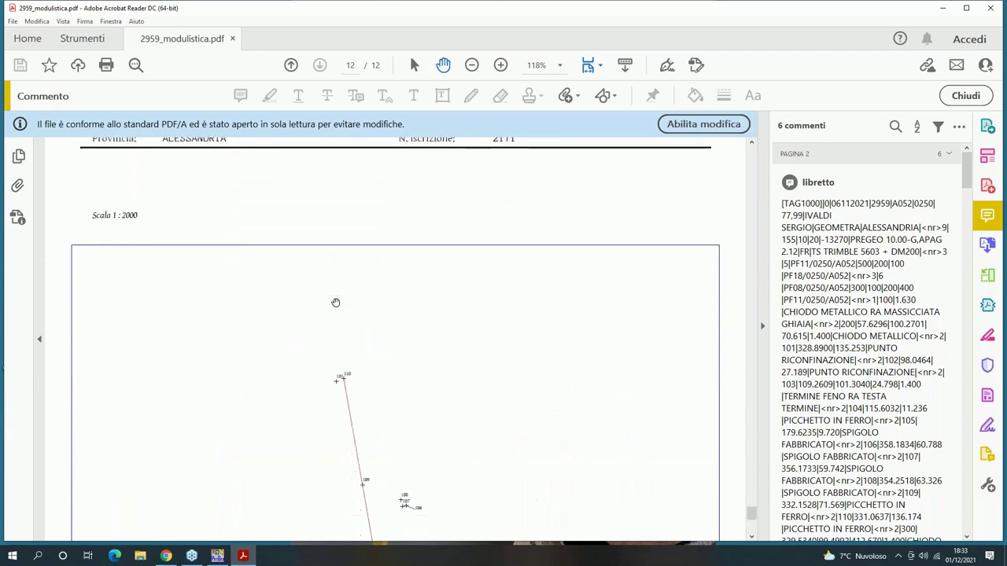
pyautogui.scroll(-5, 335, 302)
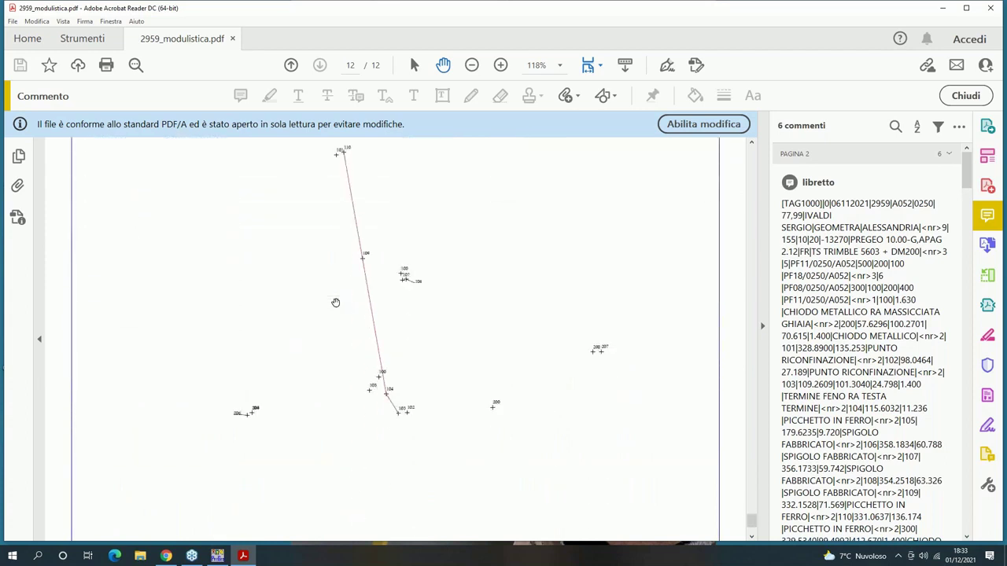
pyautogui.click(990, 8)
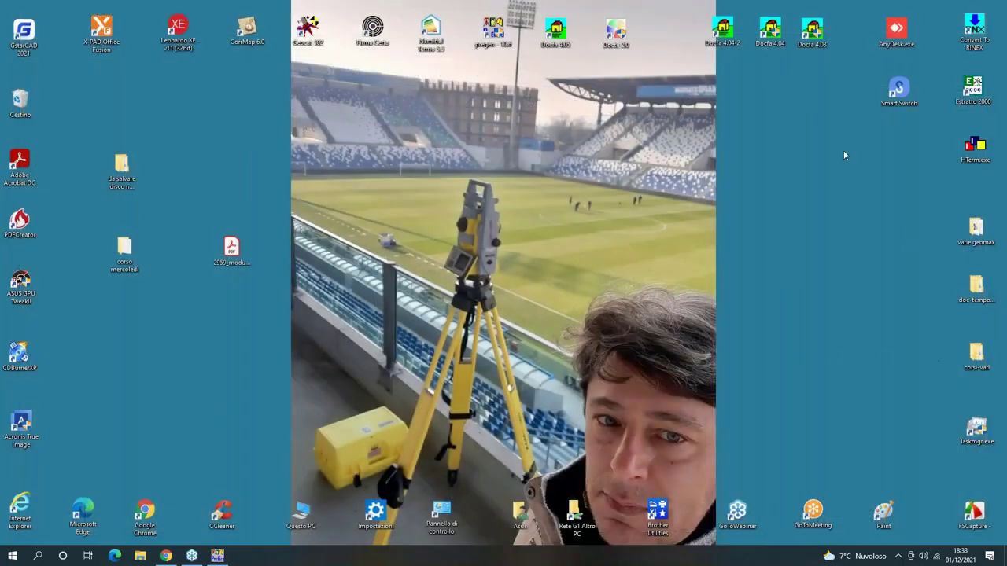
# Step: Go through corsi-vari, corsi-Pregeo and corso lav catastali 2016-17 subfolders and play the 2016-12-12 webinar MP4
pyautogui.doubleClick(977, 355)
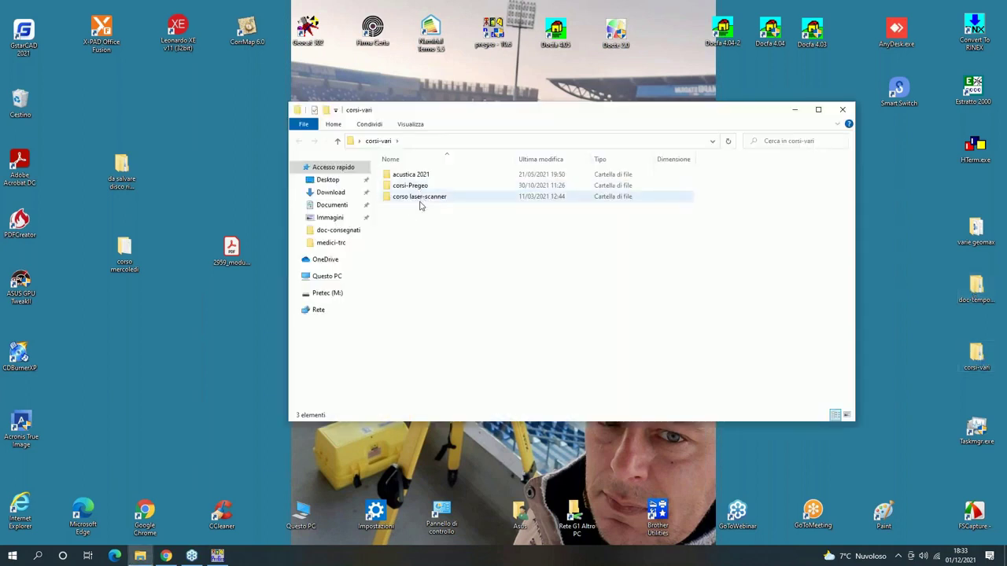
pyautogui.doubleClick(416, 186)
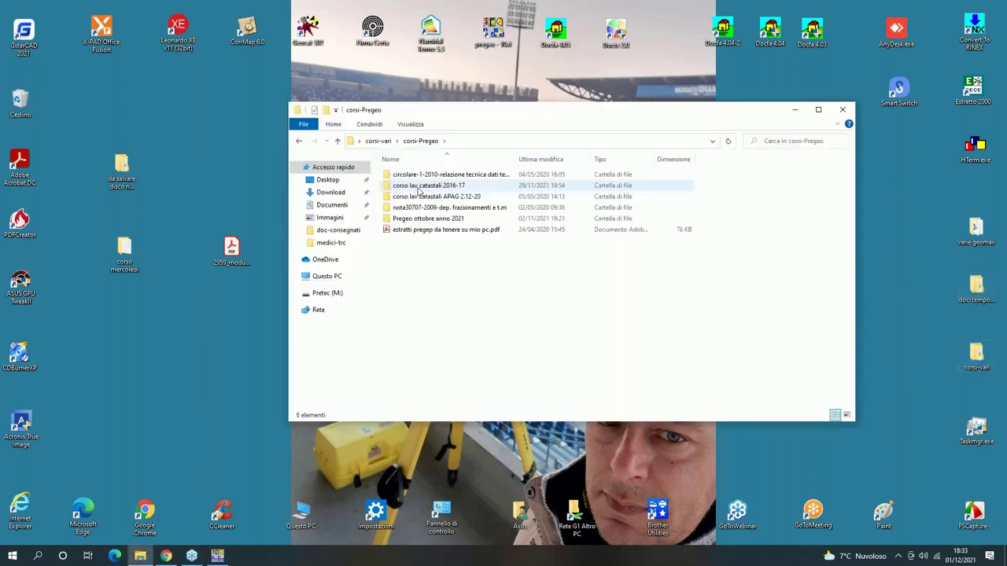
pyautogui.doubleClick(420, 187)
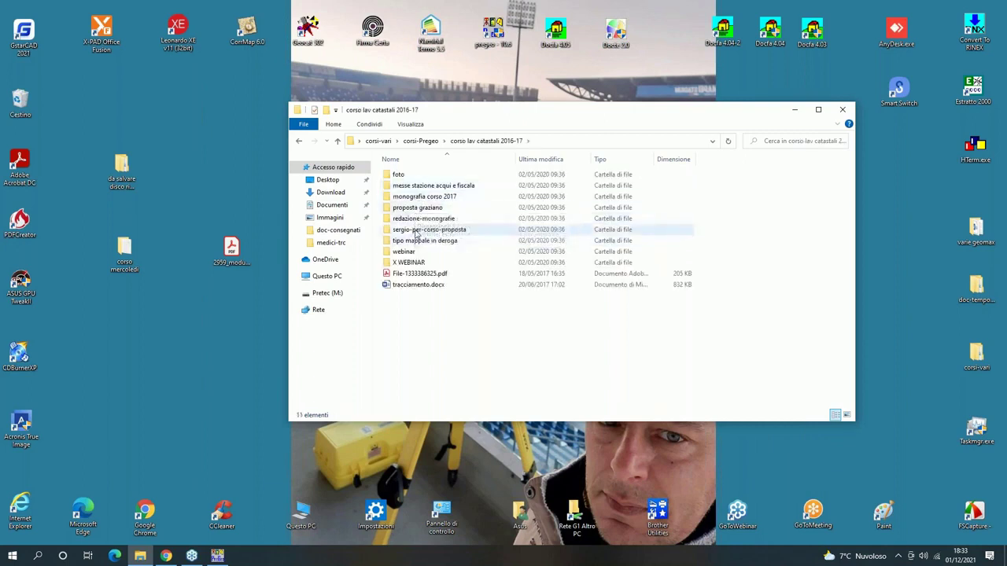
pyautogui.doubleClick(417, 234)
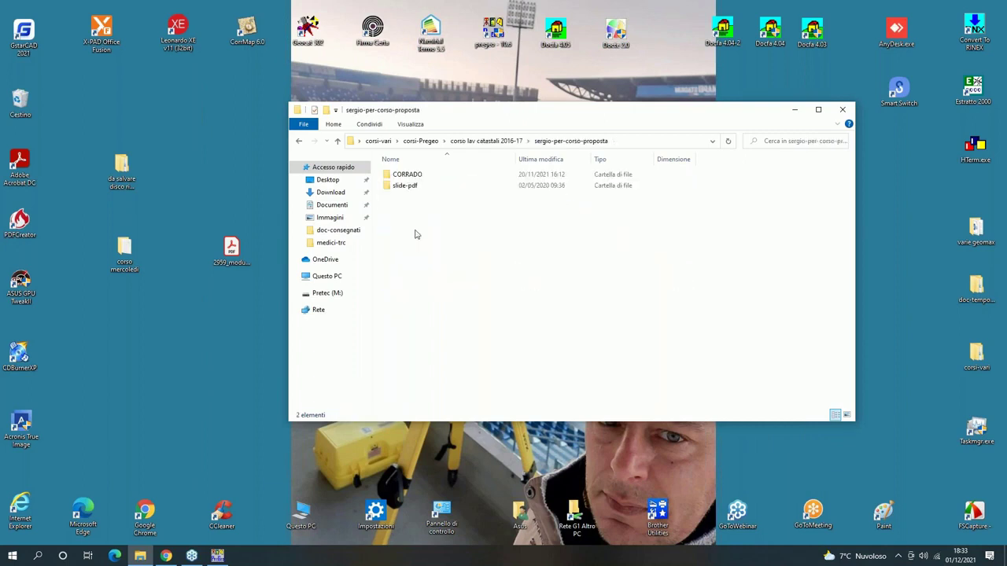
pyautogui.doubleClick(410, 177)
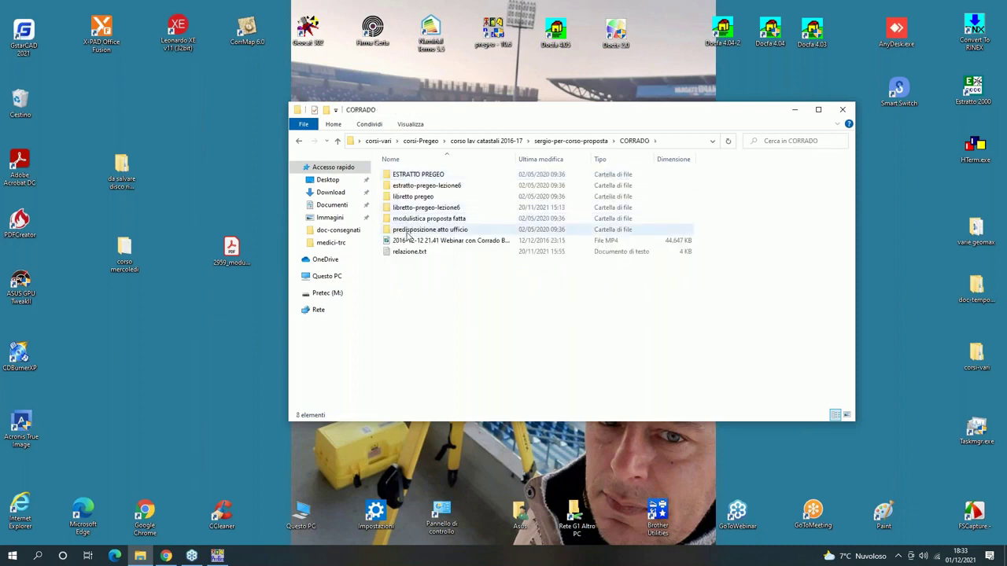
pyautogui.doubleClick(408, 241)
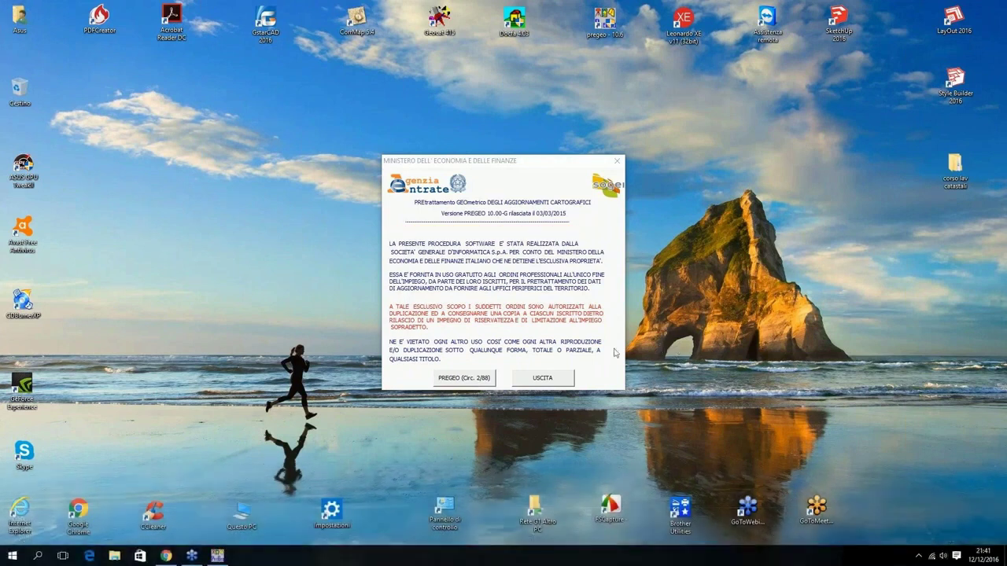
# Step: Pause the webinar recording at 0:14 on the PREGEO 10.00-G startup notice
pyautogui.moveTo(115, 556)
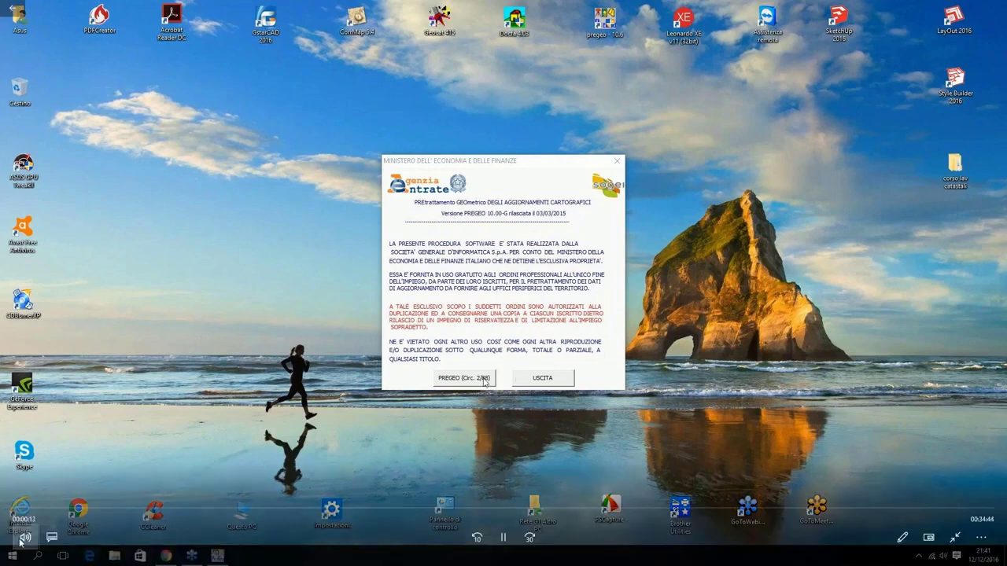
pyautogui.click(508, 549)
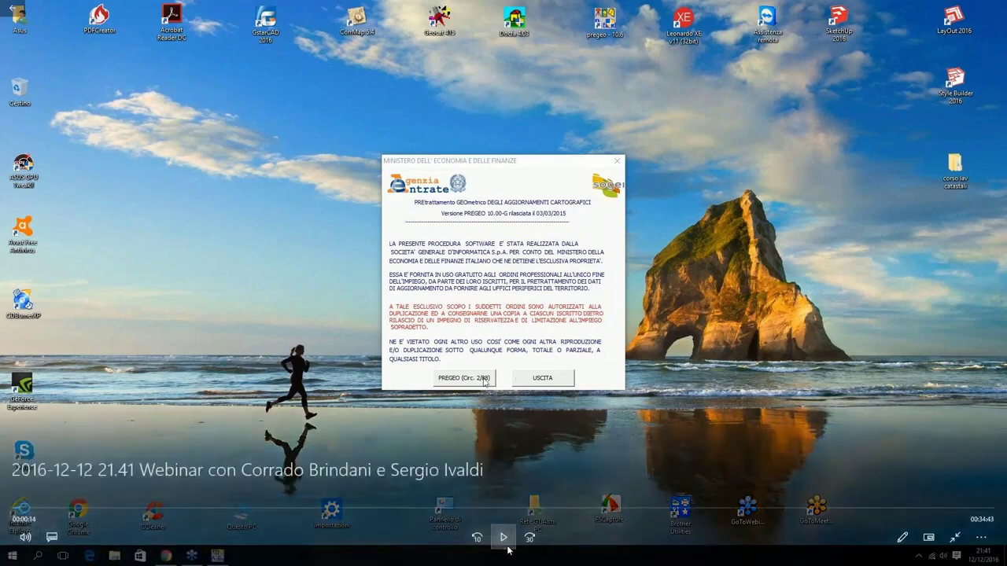
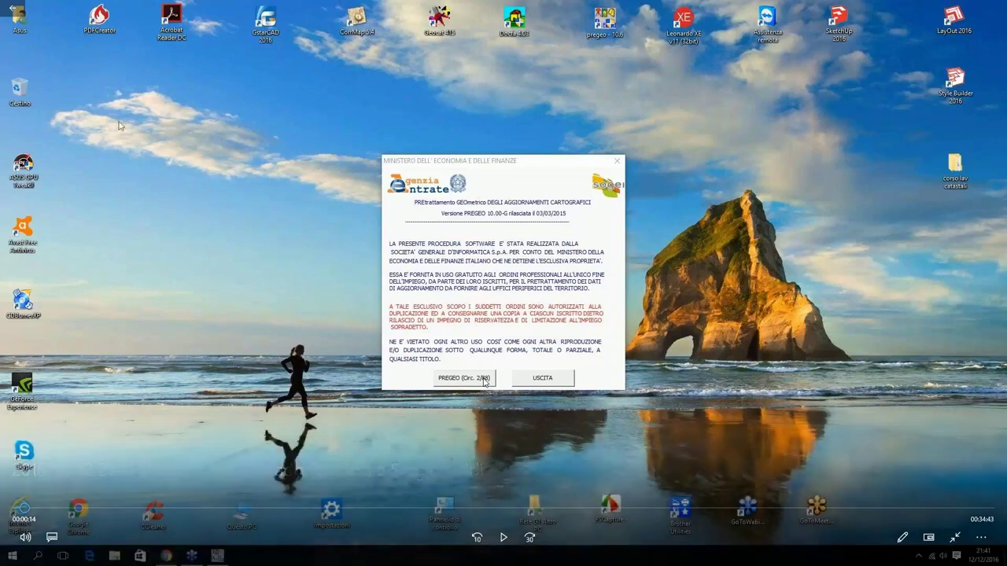
# Step: Close the video player and copy the webinar MP4 from the CORRADO folder to the desktop, then return to PREGEO
pyautogui.click(13, 12)
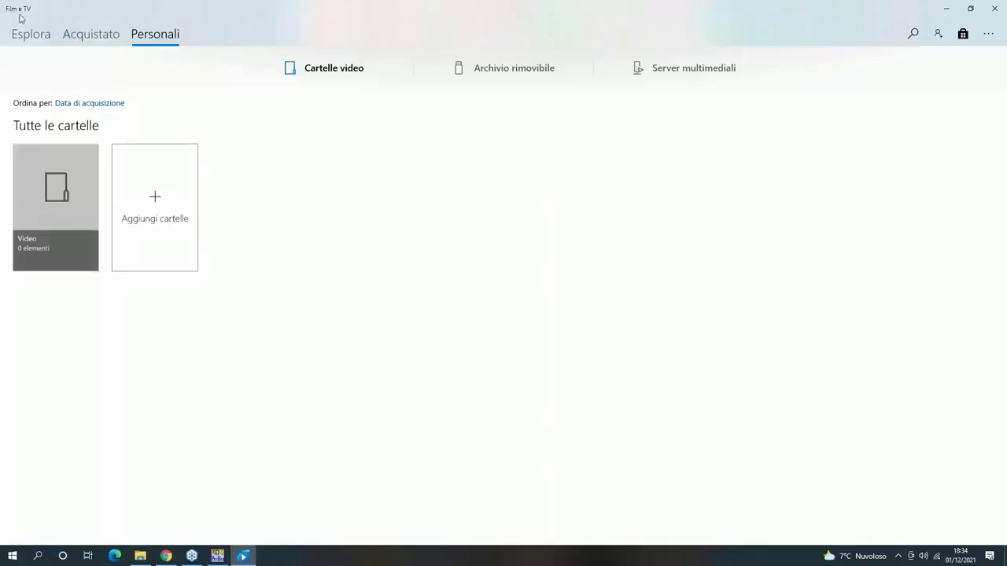
pyautogui.click(995, 8)
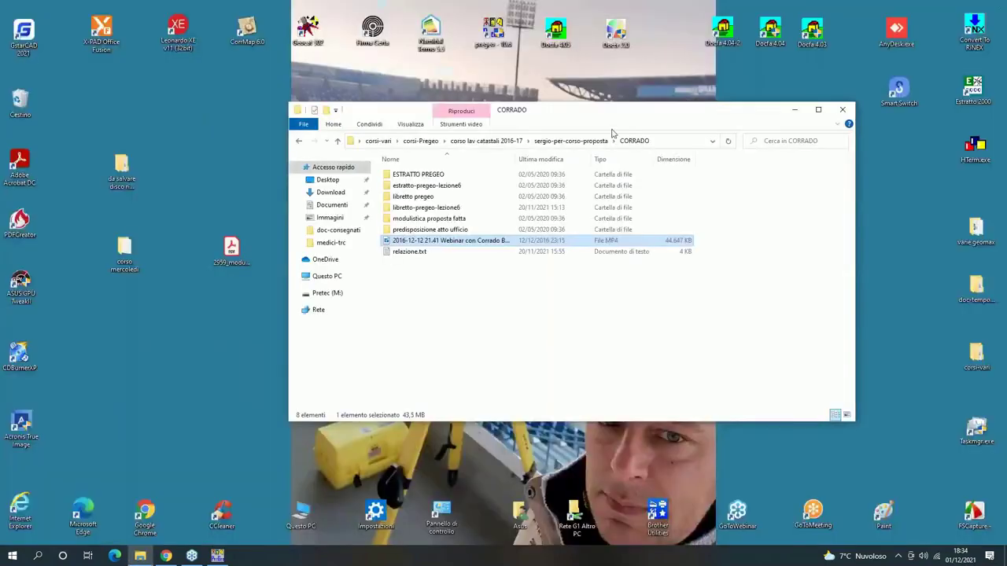
pyautogui.rightClick(445, 245)
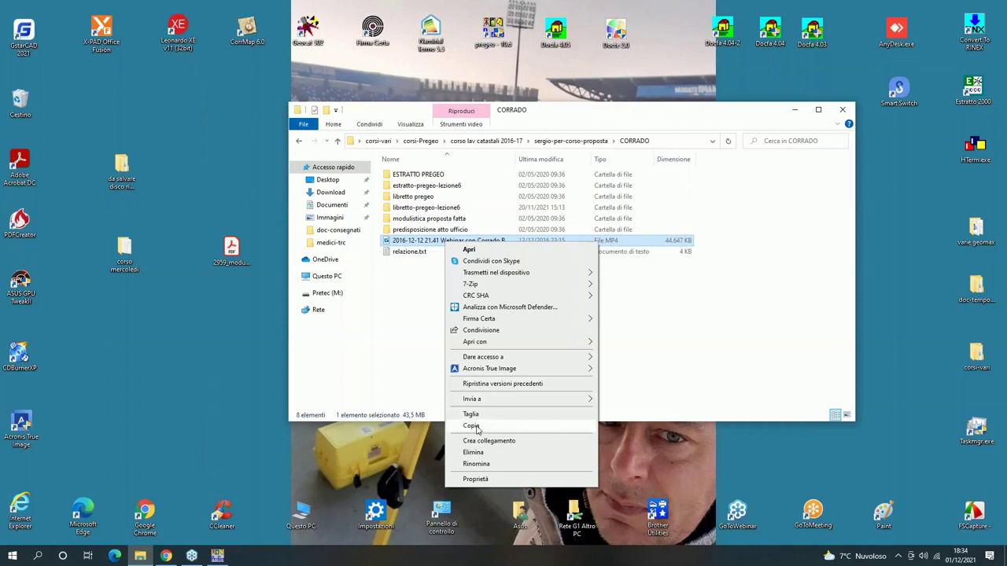
pyautogui.click(472, 426)
pyautogui.rightClick(201, 331)
pyautogui.click(226, 377)
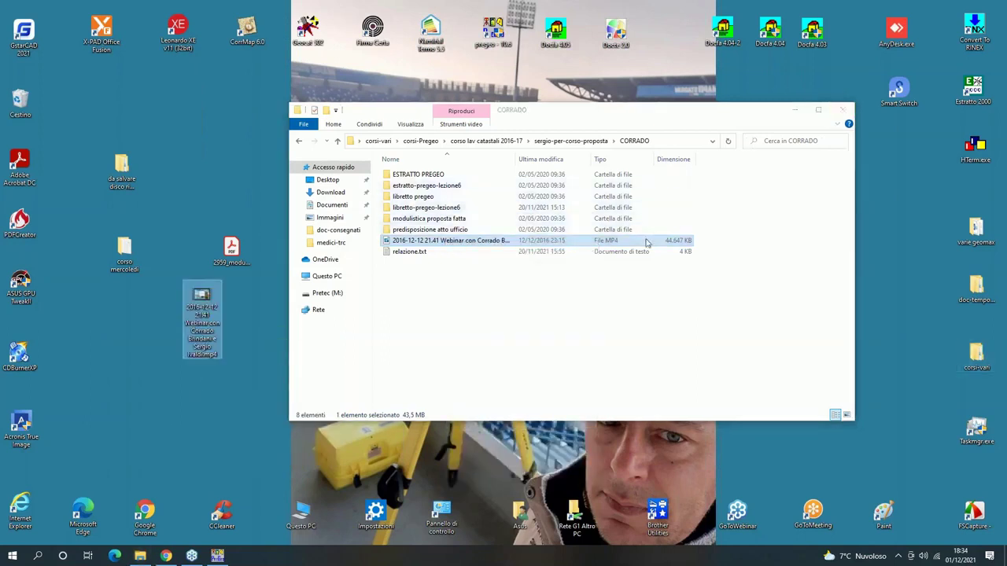
pyautogui.click(843, 109)
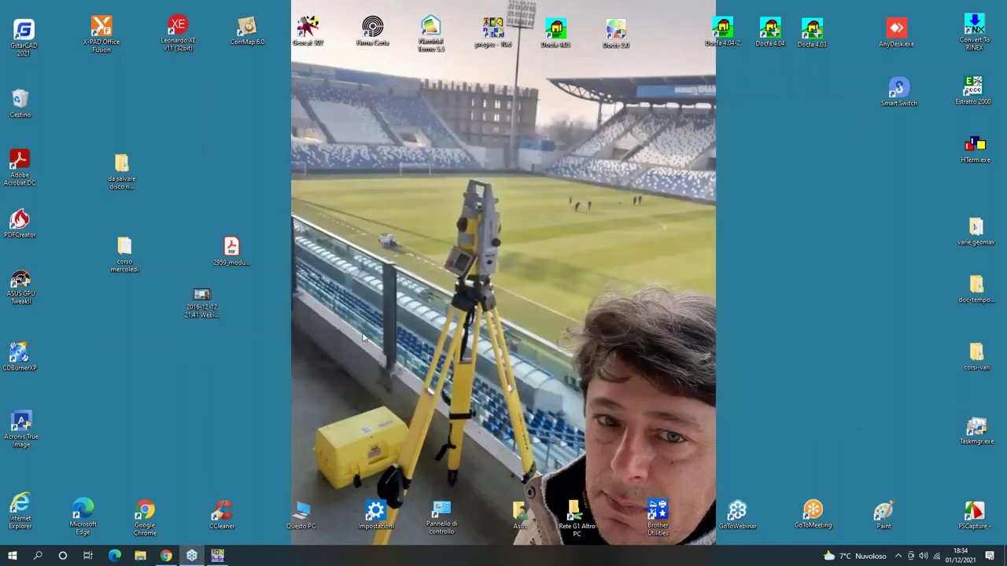
pyautogui.click(217, 556)
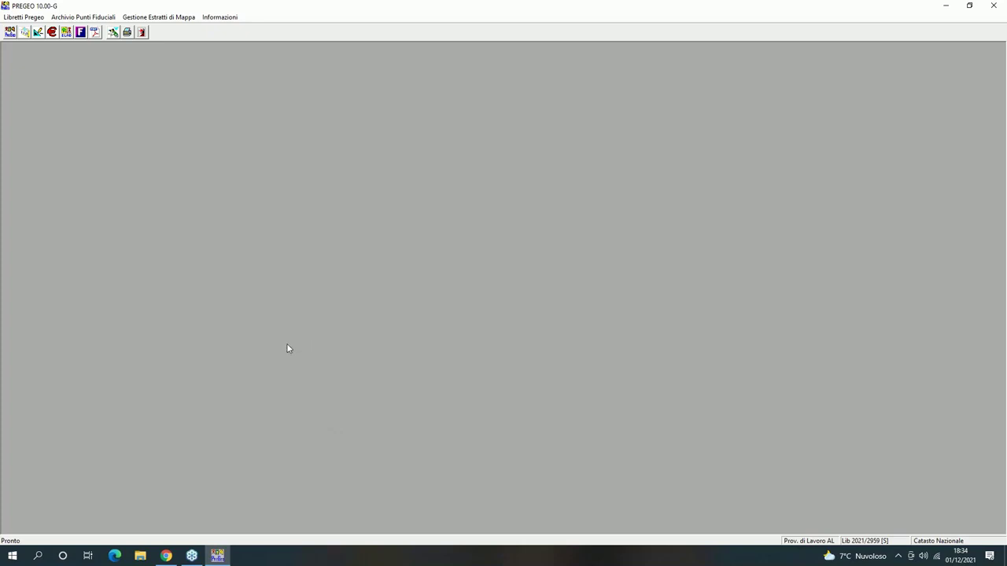
# Step: Start preparing the update act for submission and run the further approvability checks
pyautogui.click(24, 18)
pyautogui.moveTo(47, 133)
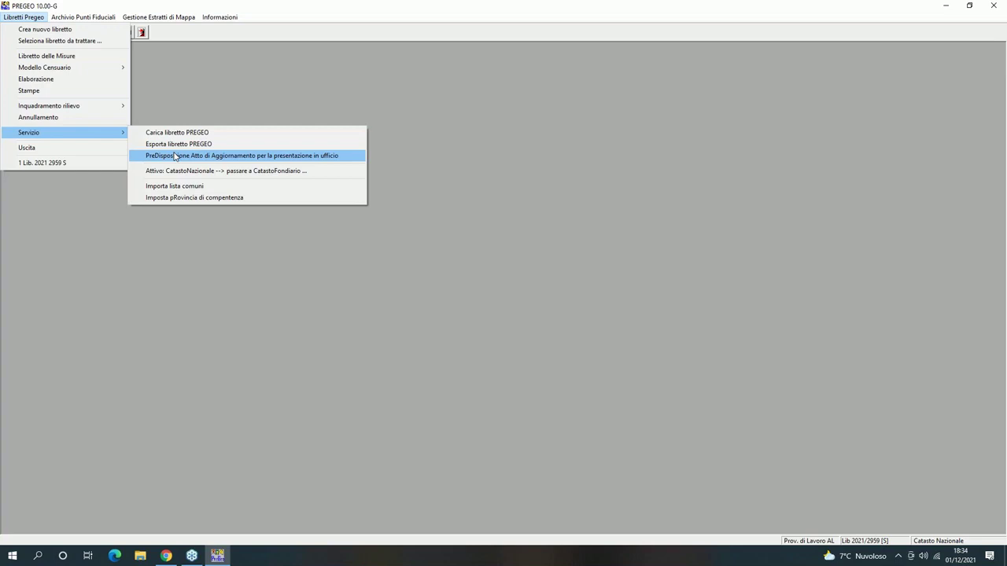
pyautogui.click(175, 157)
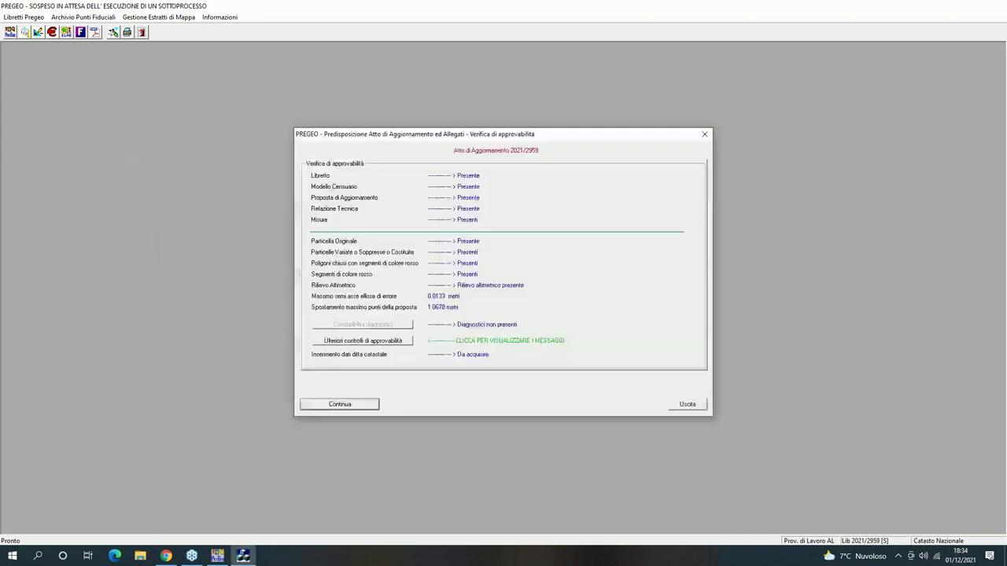
pyautogui.click(360, 344)
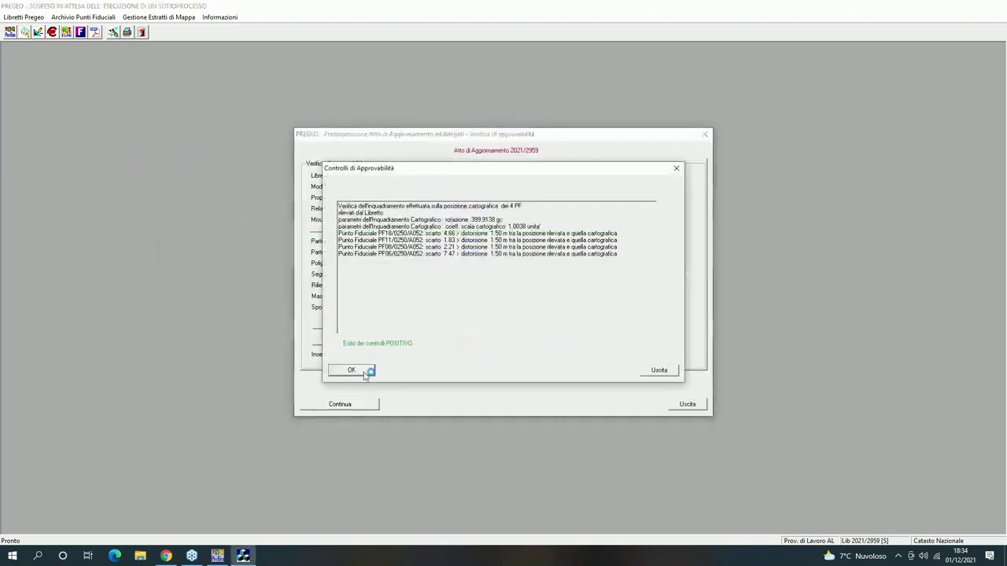
pyautogui.click(357, 370)
pyautogui.click(358, 405)
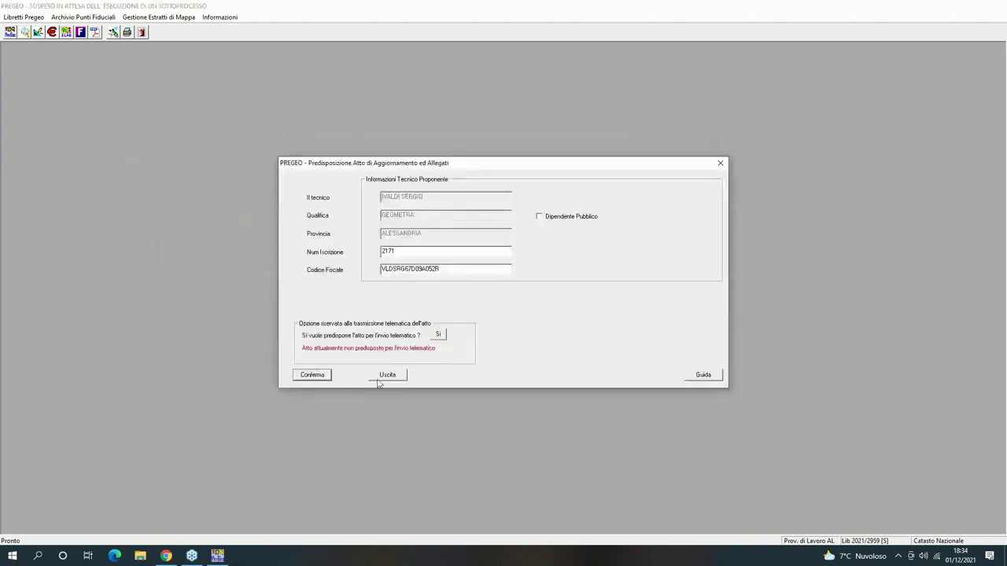
# Step: Set the act for telematic sending, declare it deposited at the Comune, and confirm technician details
pyautogui.click(438, 334)
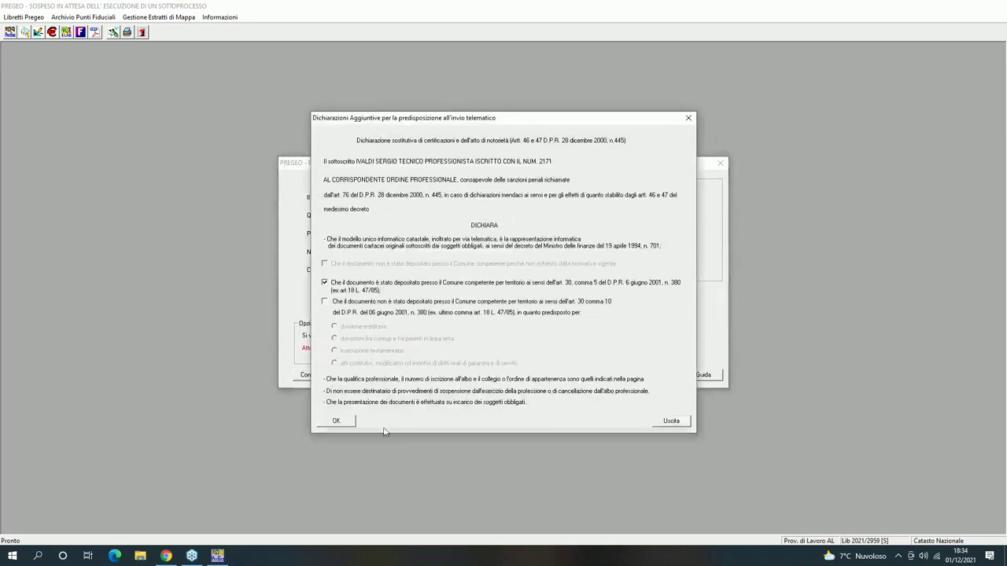
pyautogui.click(325, 283)
pyautogui.click(346, 421)
pyautogui.click(323, 373)
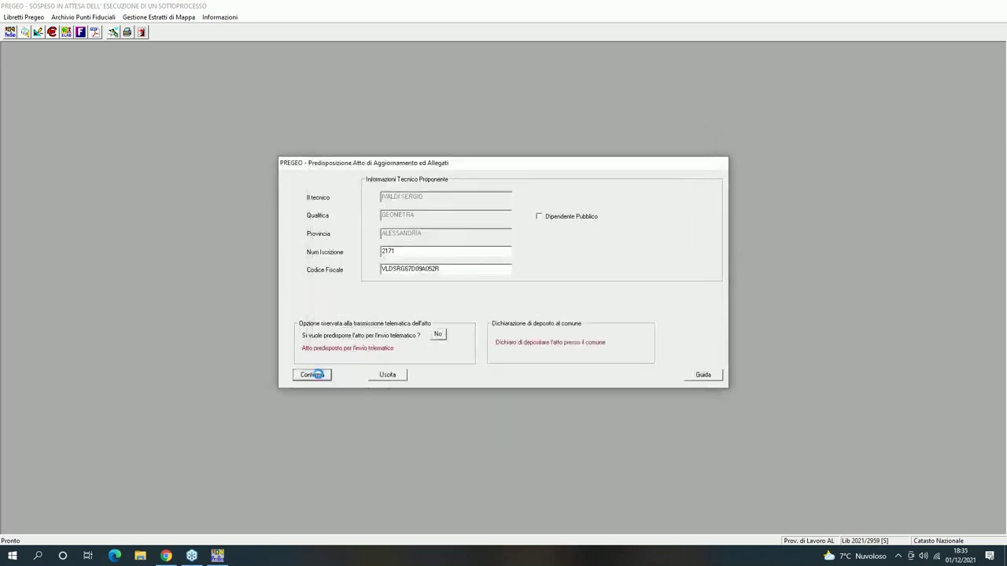
# Step: Add the existing subject as requesting party and the declared owner as signatory, with no engagement letter
pyautogui.click(389, 171)
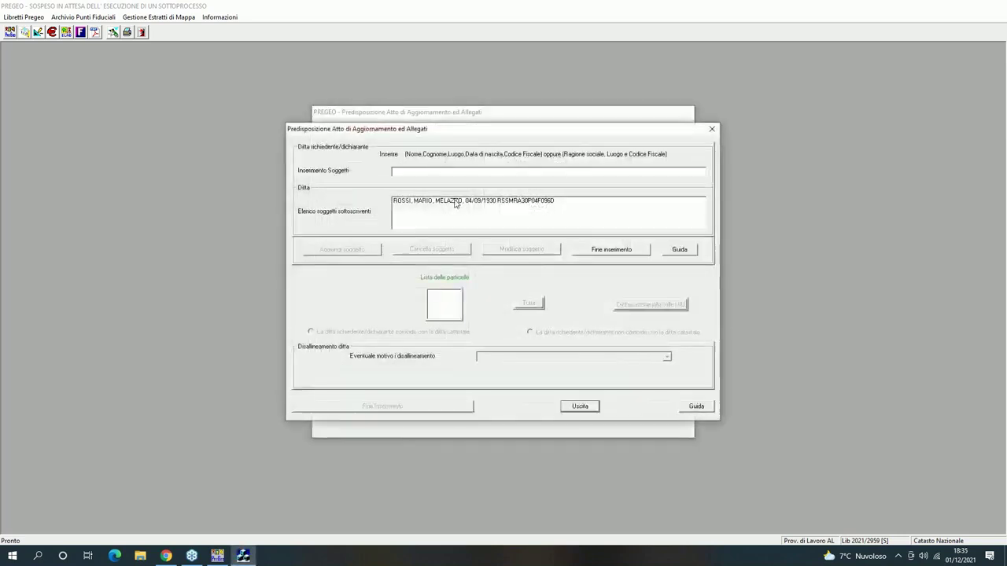
pyautogui.click(457, 202)
pyautogui.click(588, 249)
pyautogui.click(383, 407)
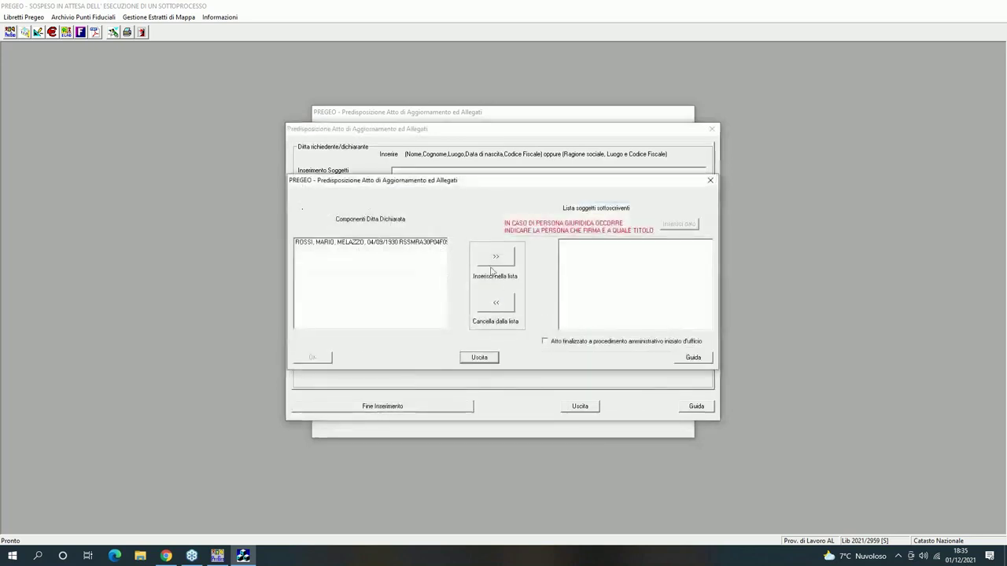
pyautogui.doubleClick(417, 251)
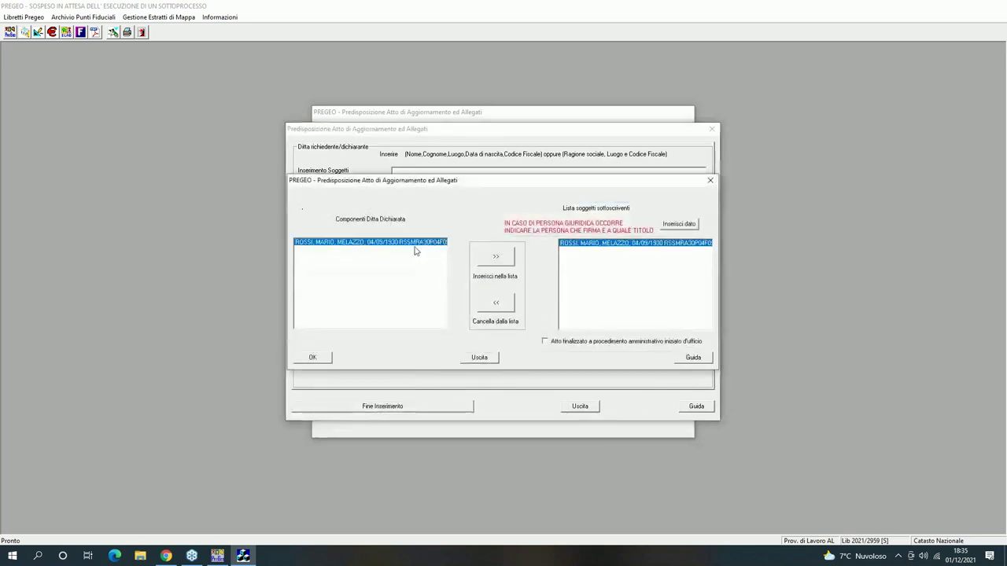
pyautogui.click(321, 359)
pyautogui.click(521, 306)
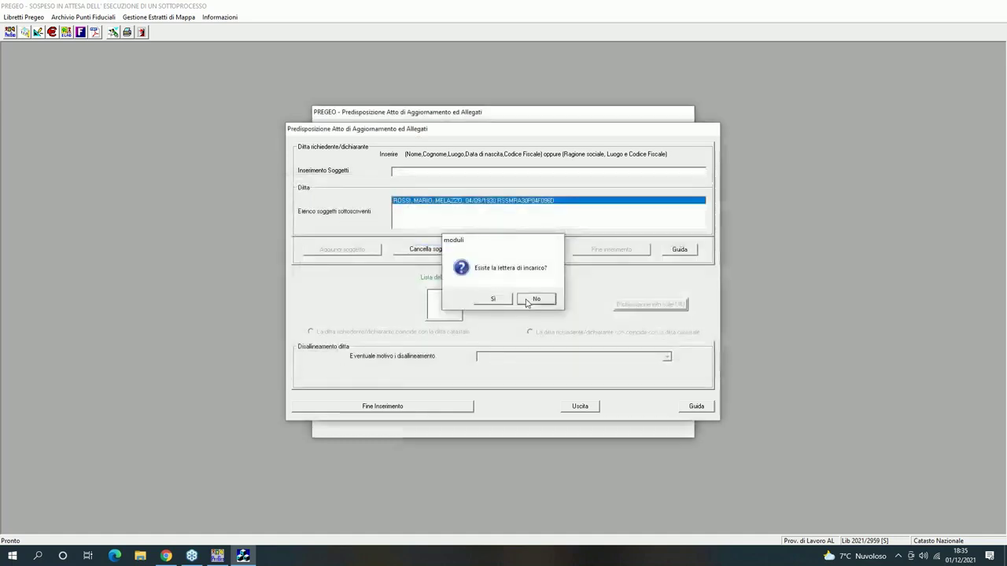
# Step: Produce the census model and enter the geometric information step without picking a map-extract source
pyautogui.click(421, 229)
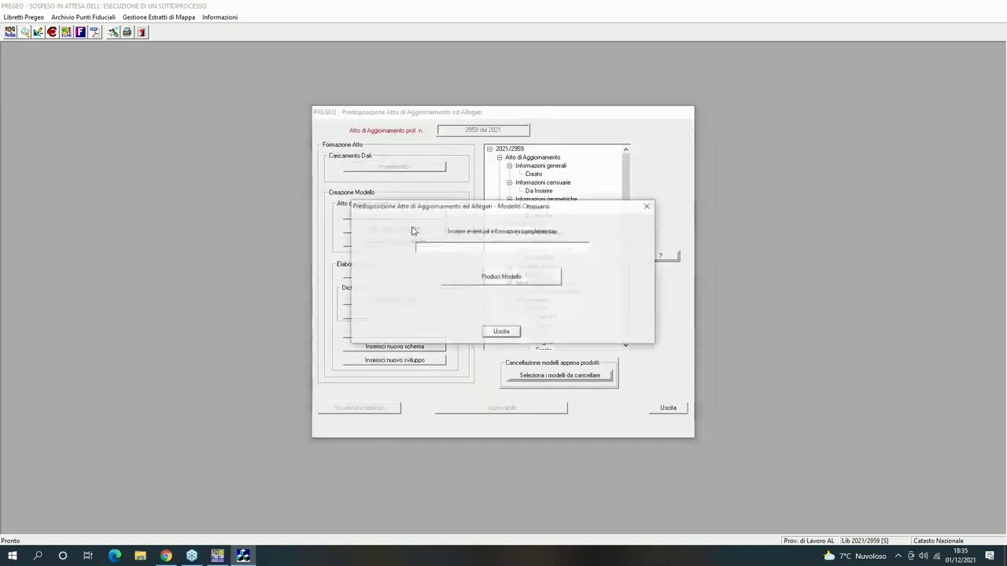
pyautogui.click(484, 275)
pyautogui.click(502, 332)
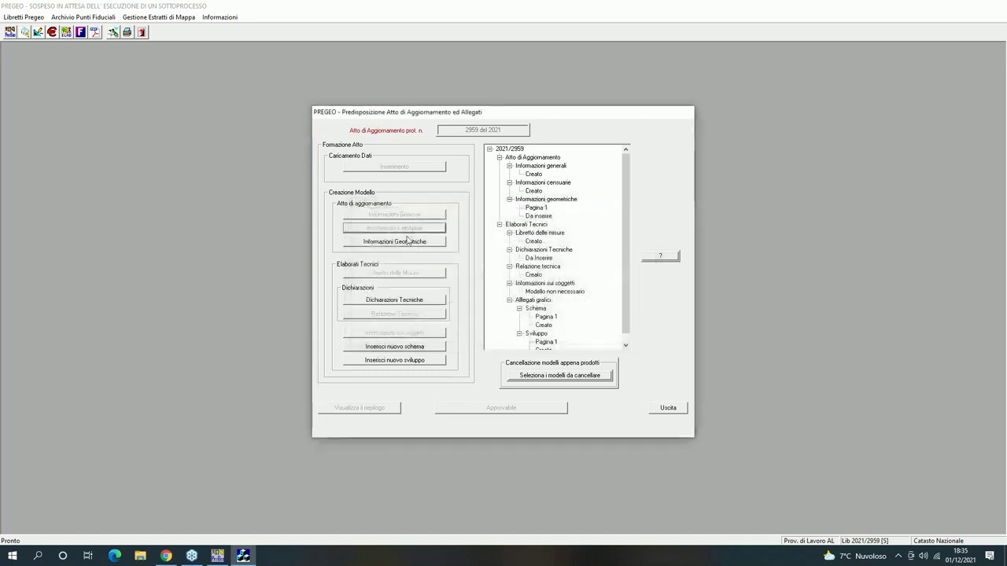
pyautogui.click(407, 242)
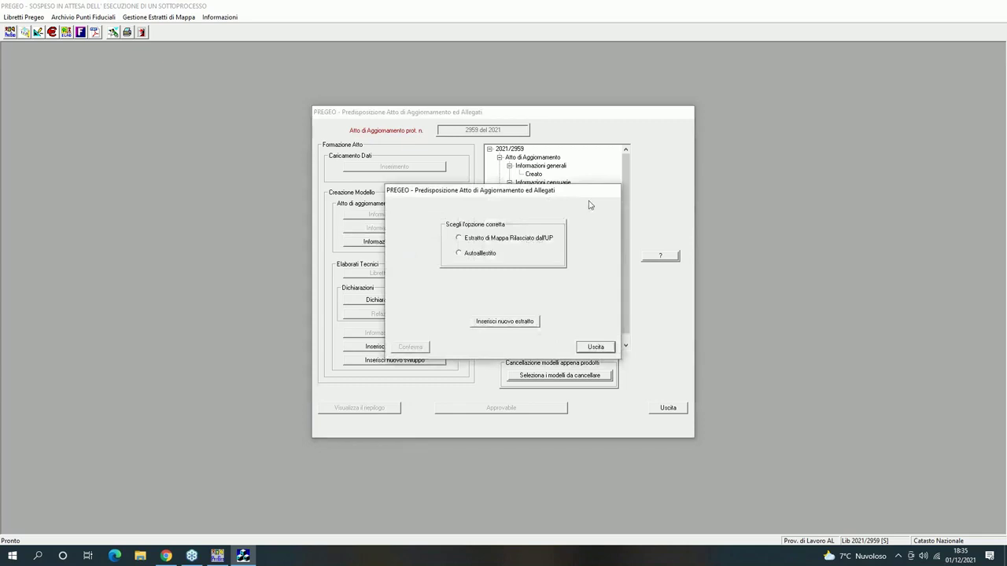
pyautogui.click(595, 347)
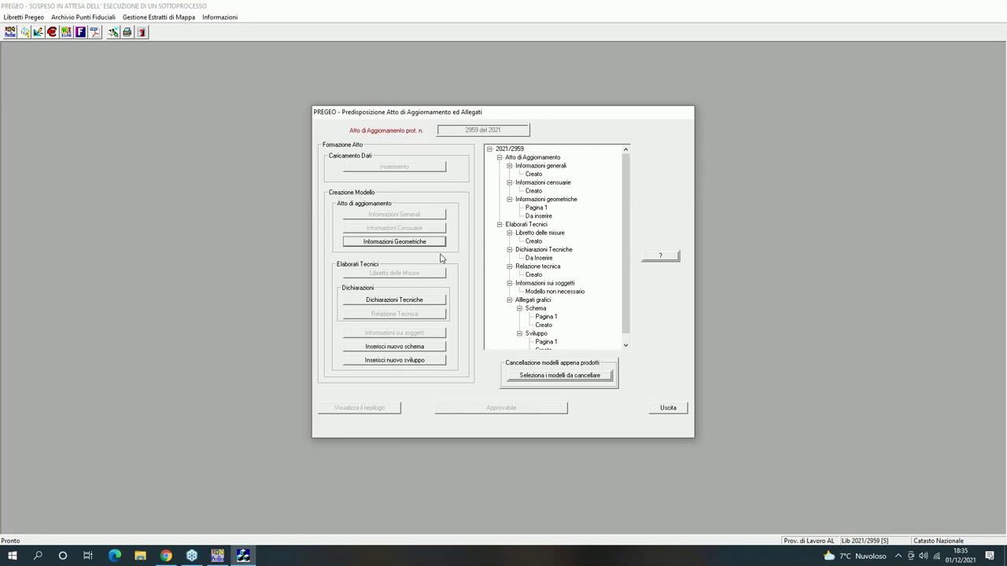
# Step: Delete the Pagina 1 geometric-information model and restart insertion from the office-issued map extract
pyautogui.click(573, 376)
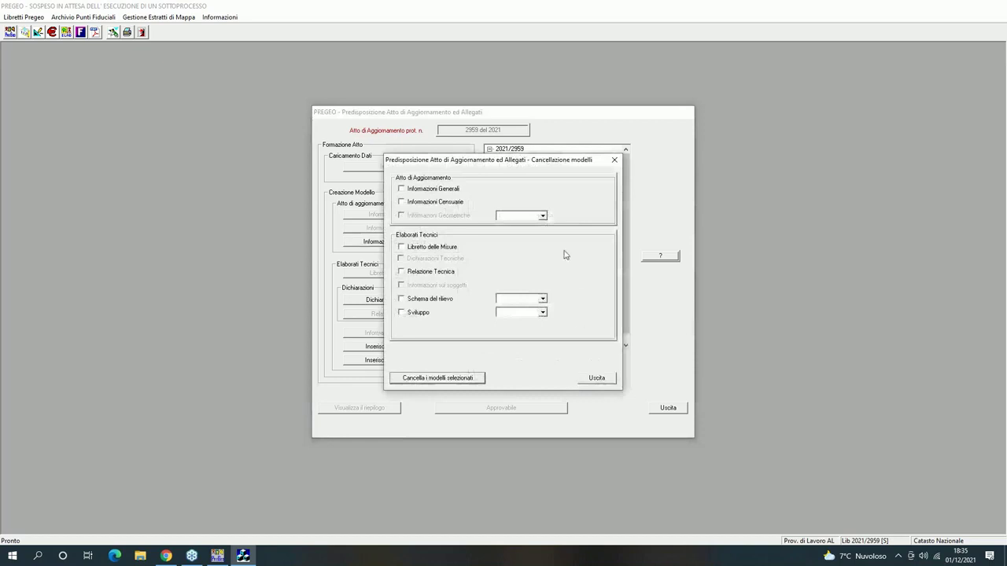
pyautogui.click(542, 216)
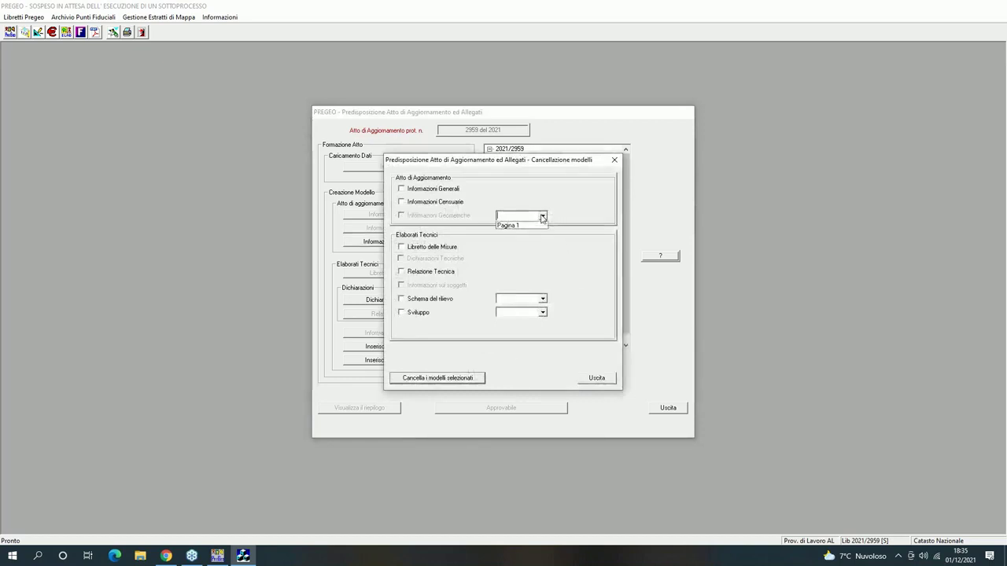
pyautogui.click(536, 226)
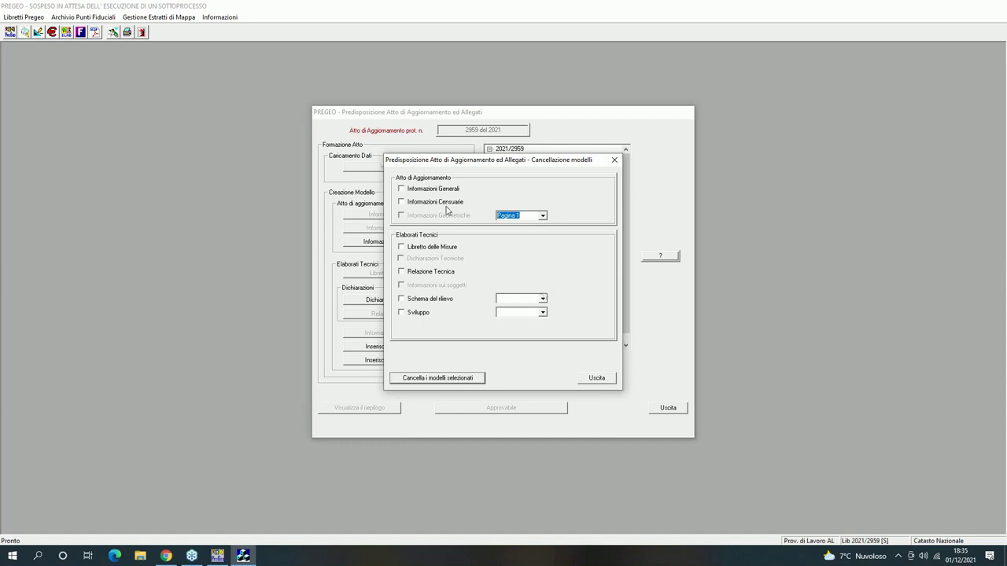
pyautogui.click(542, 215)
pyautogui.click(537, 226)
pyautogui.click(475, 379)
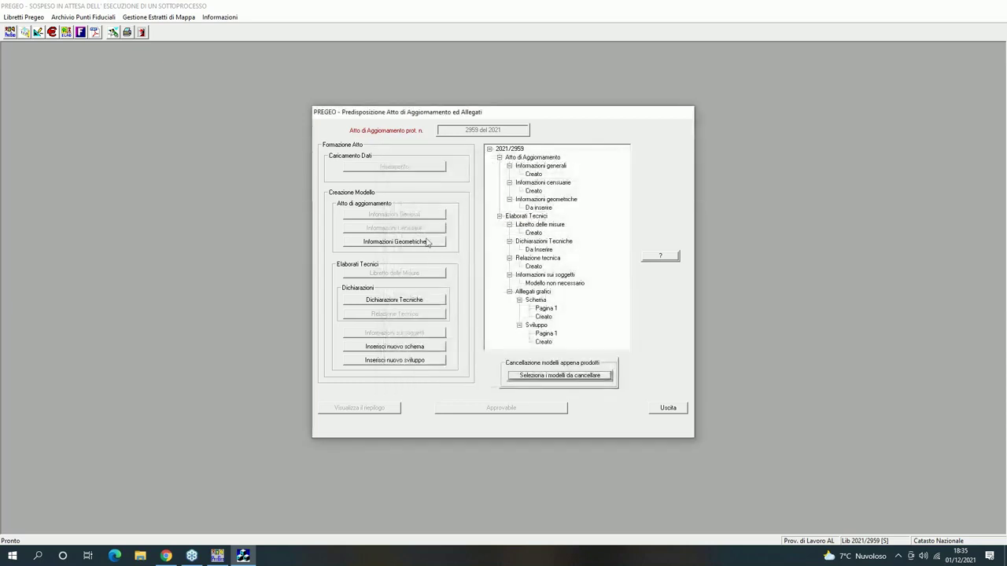
pyautogui.click(425, 243)
pyautogui.click(458, 238)
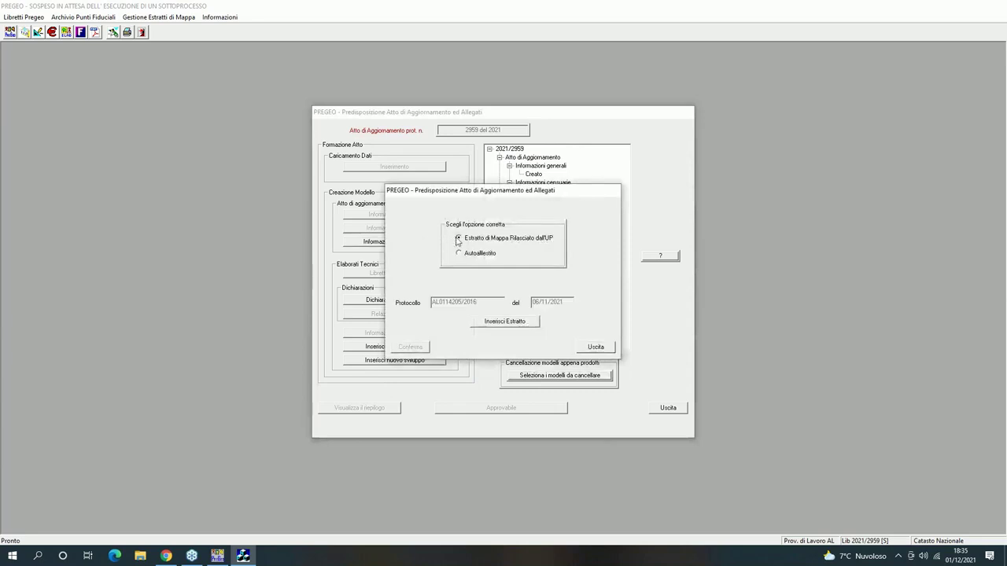
# Step: Import the map extract and archive its drawing
pyautogui.click(520, 322)
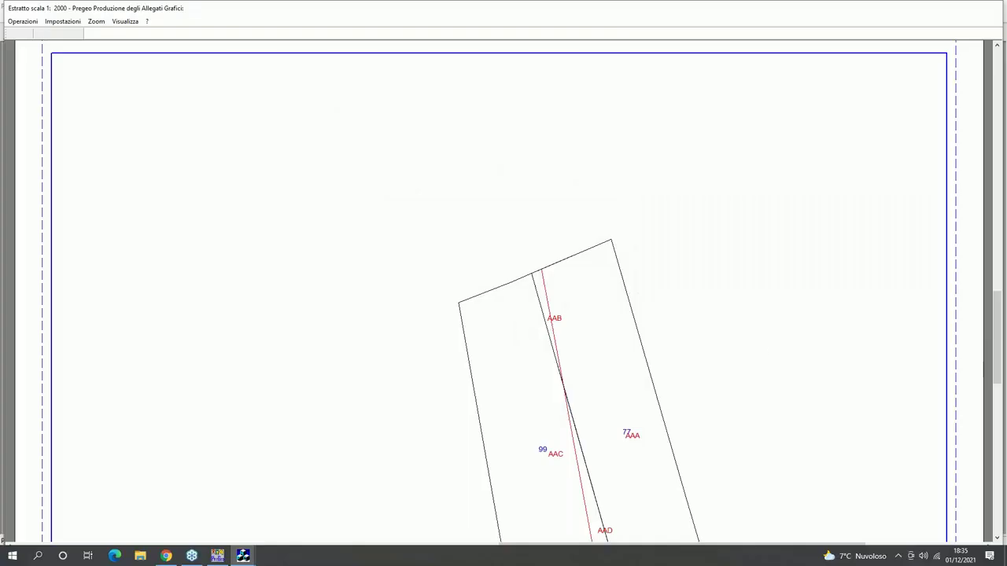
pyautogui.moveTo(1000, 364); pyautogui.dragTo(999, 395)
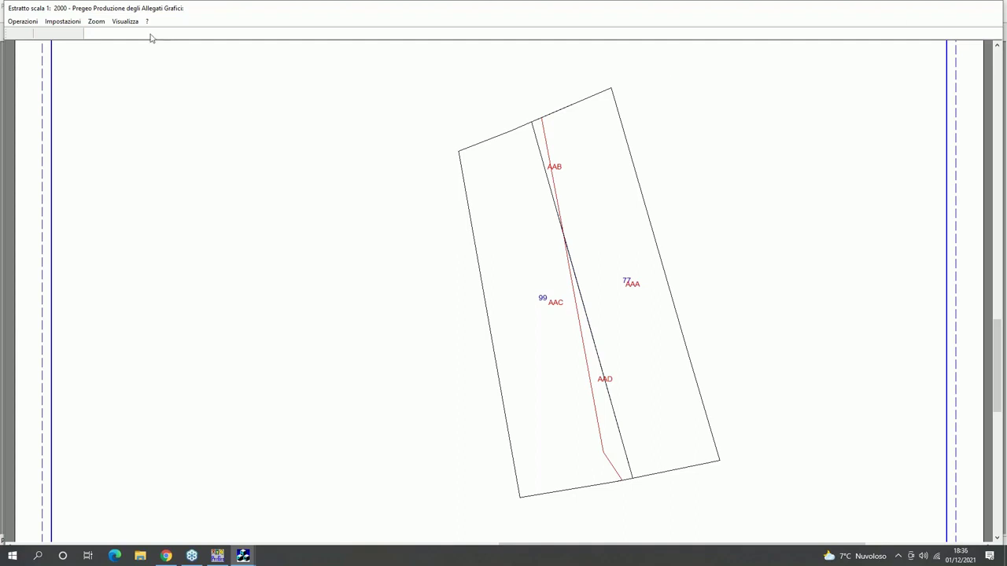
pyautogui.click(32, 22)
pyautogui.click(30, 34)
# Step: Close the map extract drawing, confirm the geometric-information page, close the update dialog and quit Pregeo
pyautogui.click(22, 21)
pyautogui.click(28, 64)
pyautogui.click(417, 348)
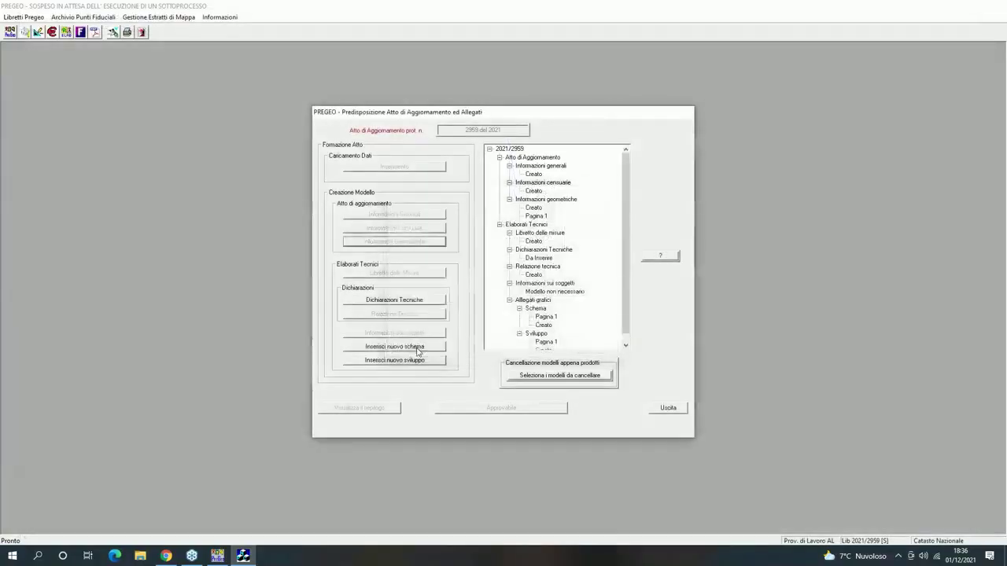
pyautogui.click(682, 412)
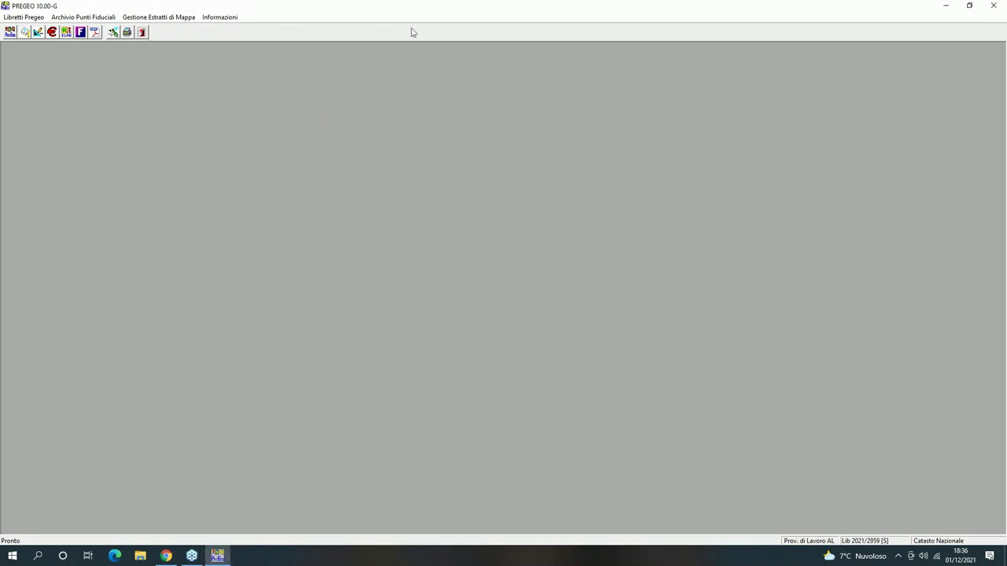
pyautogui.click(142, 34)
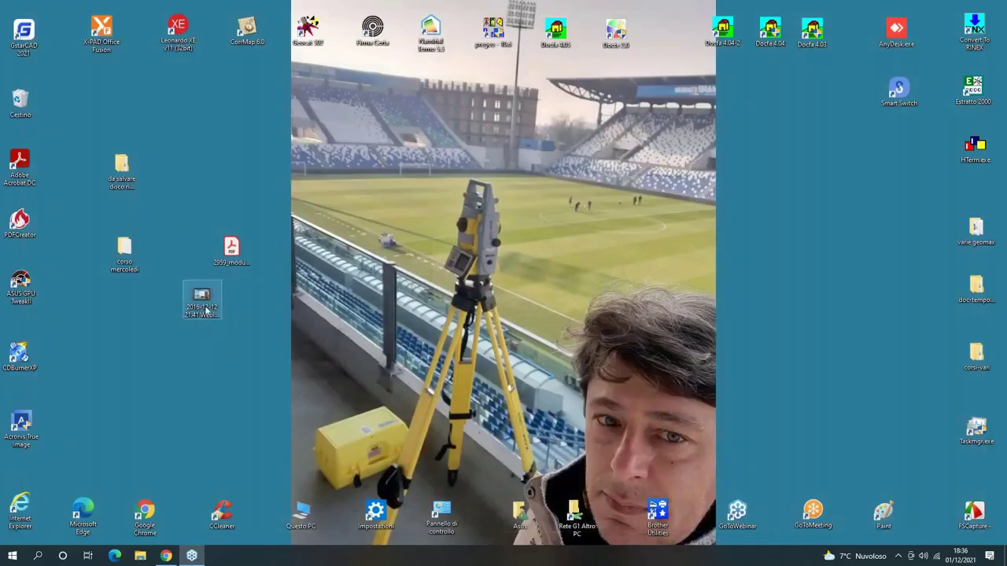
pyautogui.click(206, 309)
pyautogui.rightClick(207, 312)
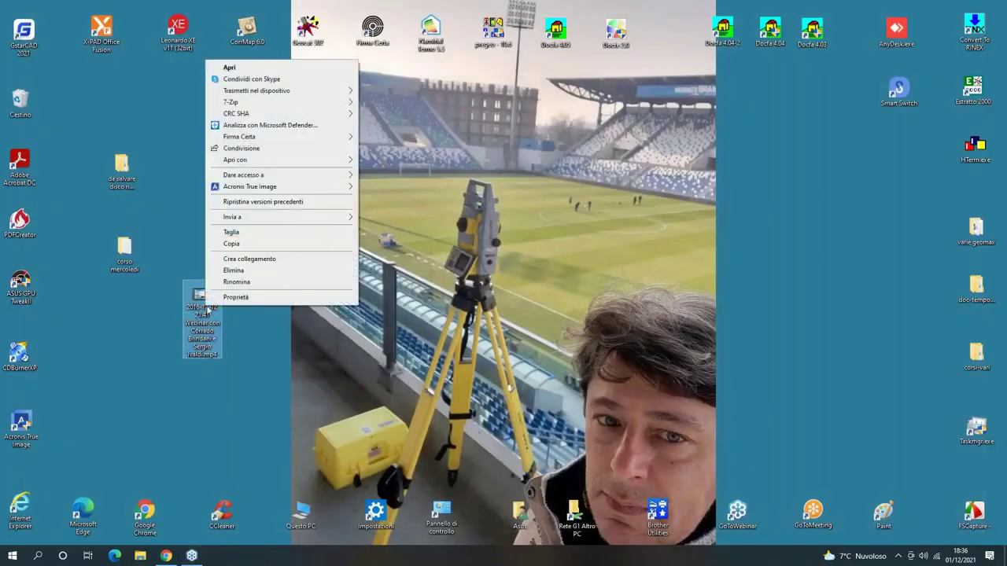
pyautogui.click(202, 314)
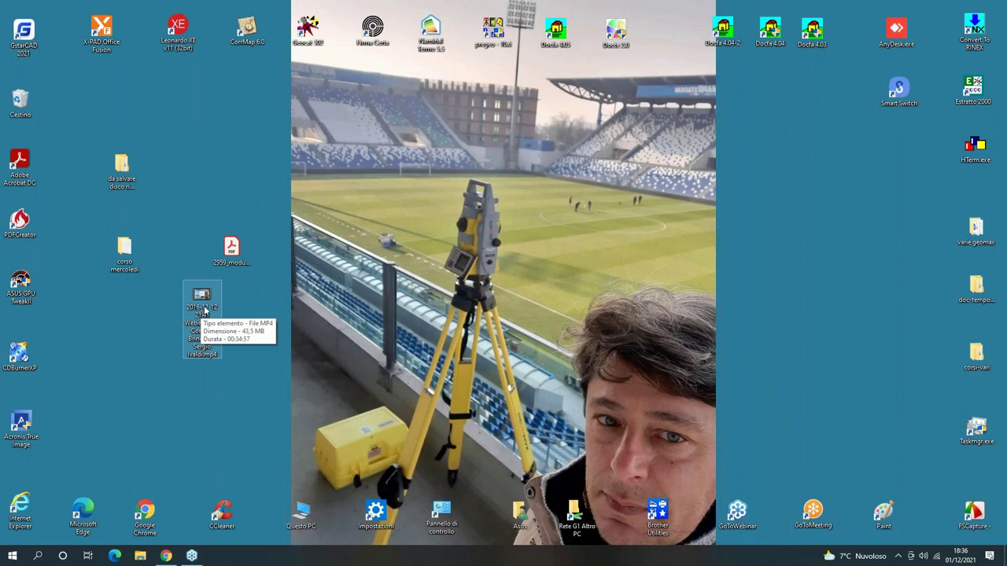
pyautogui.click(235, 312)
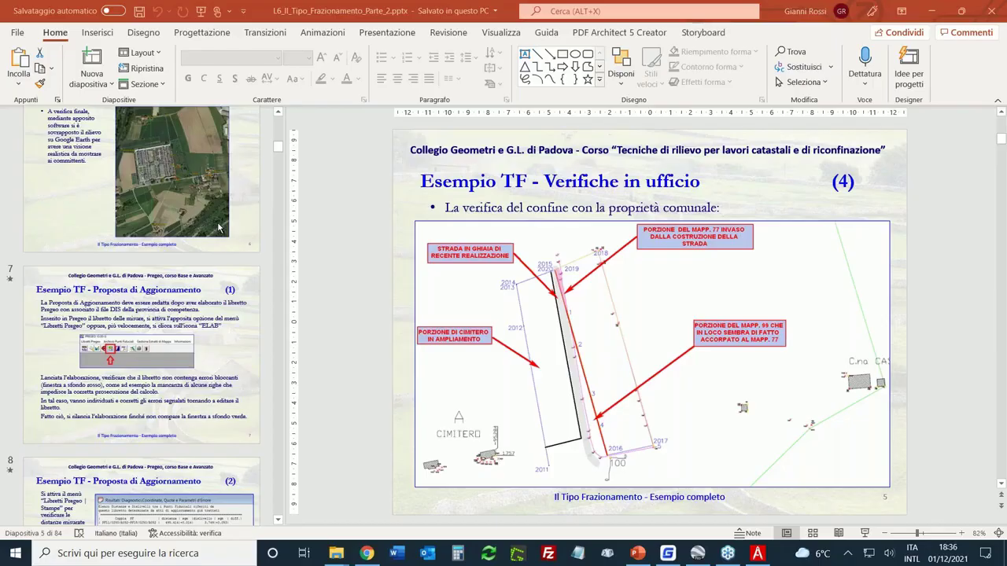
# Step: Step through slides 7, 8 and 9 to reach slide 10 on associating the map extract
pyautogui.click(210, 325)
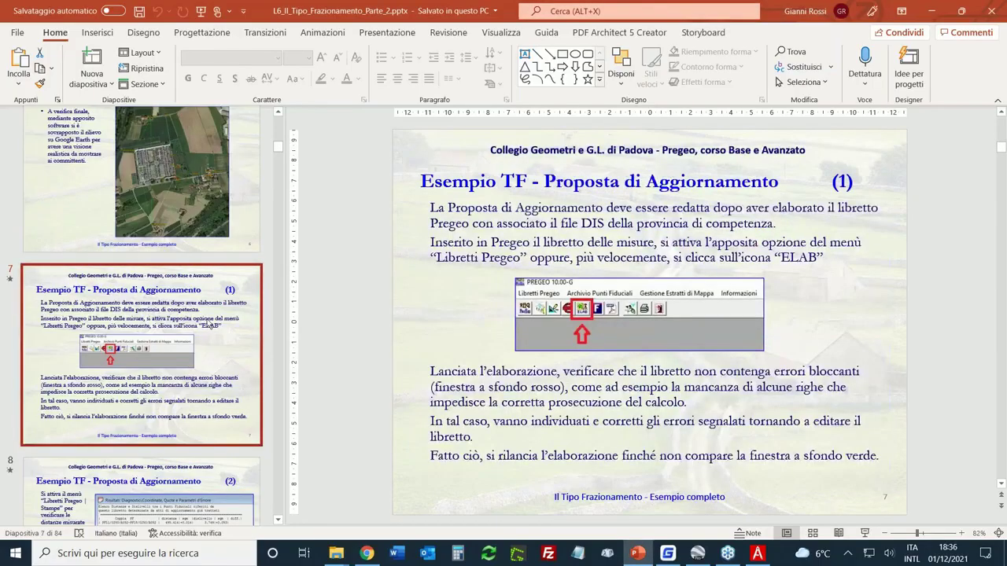
pyautogui.scroll(-3, 210, 325)
pyautogui.scroll(-3, 168, 201)
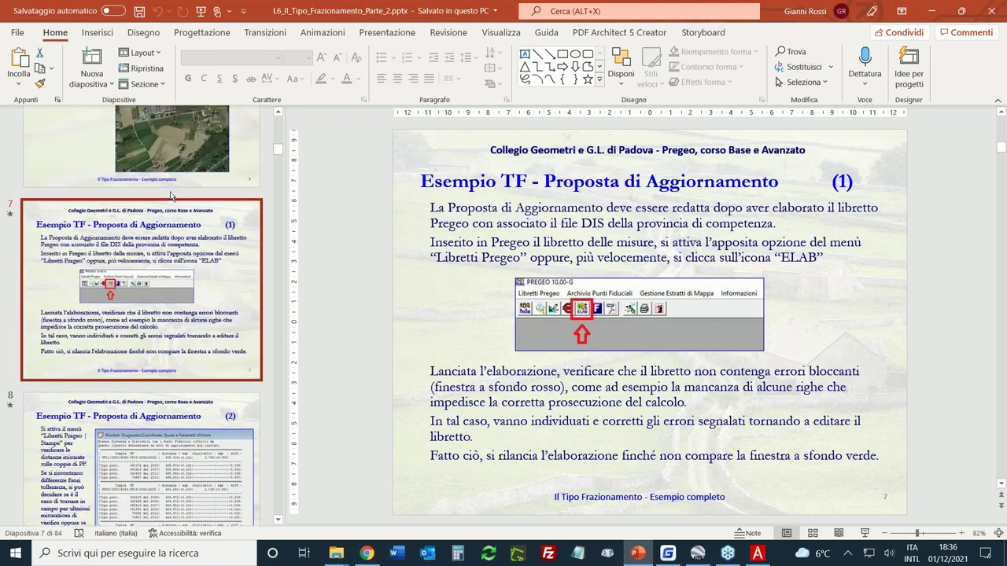
pyautogui.click(162, 253)
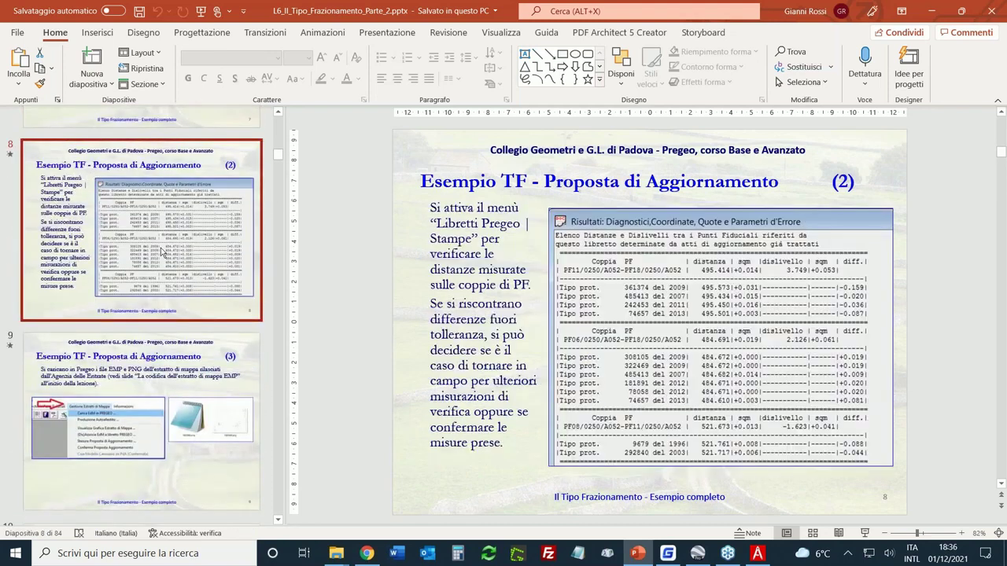
pyautogui.scroll(-3, 162, 244)
pyautogui.click(162, 222)
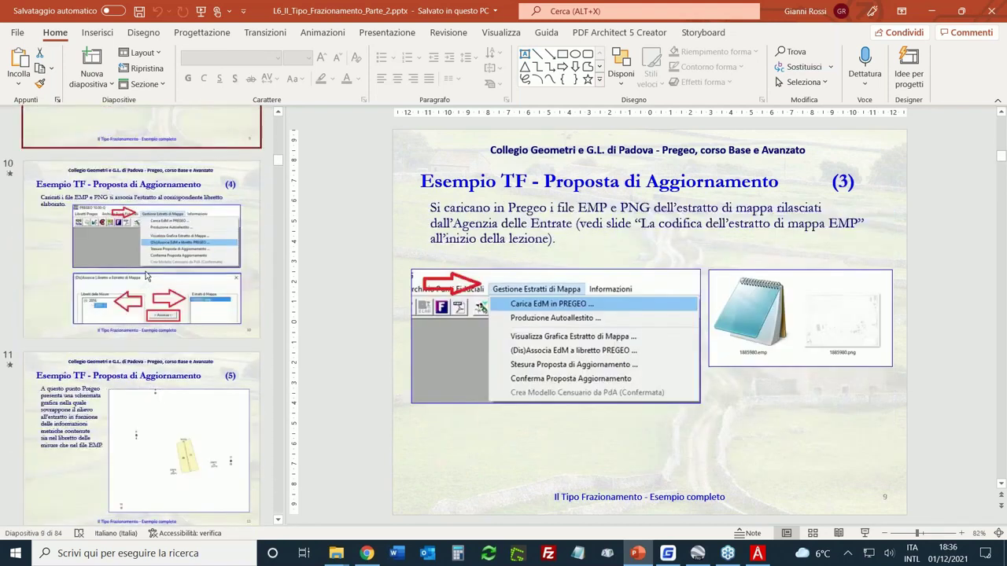
pyautogui.scroll(-2, 162, 222)
pyautogui.click(162, 221)
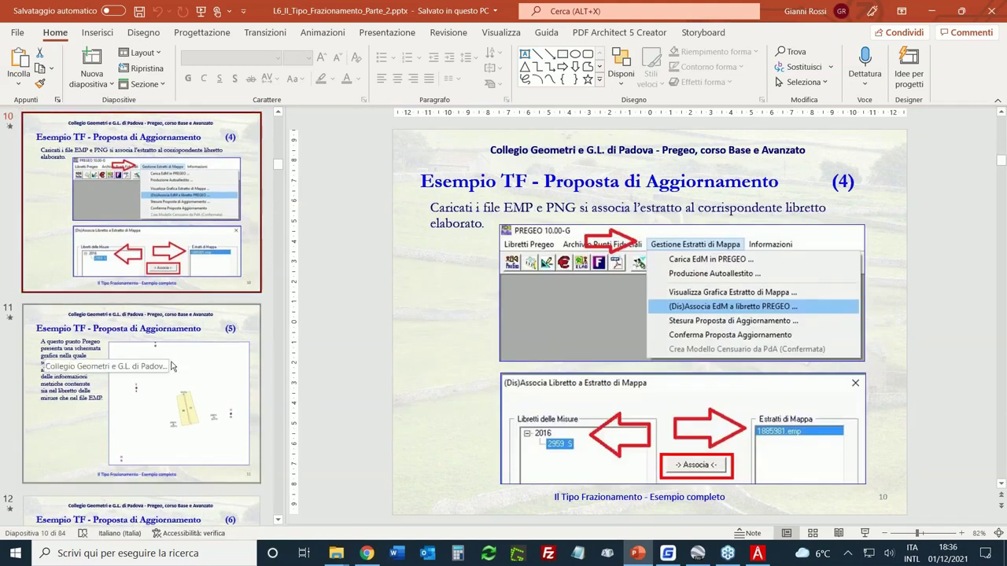